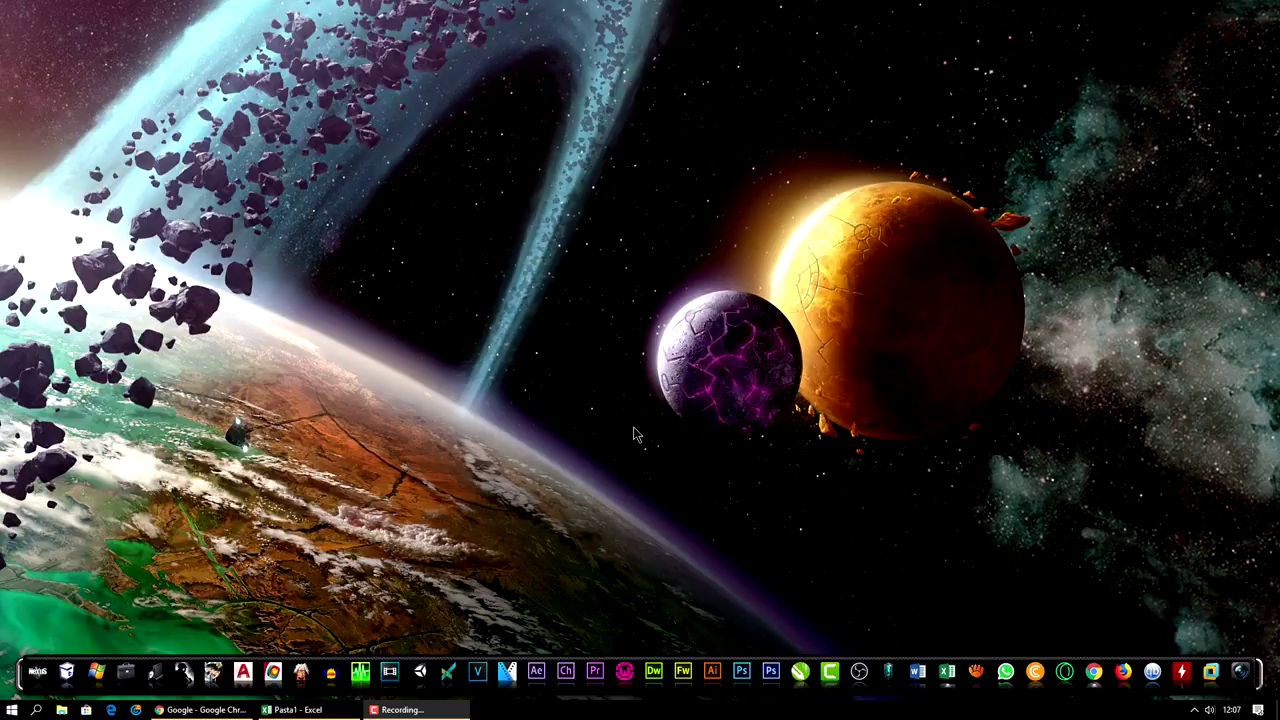
- Restore the Pasta1 workbook window showing the Produtos list and Pesquisa column
left_click(293, 709)
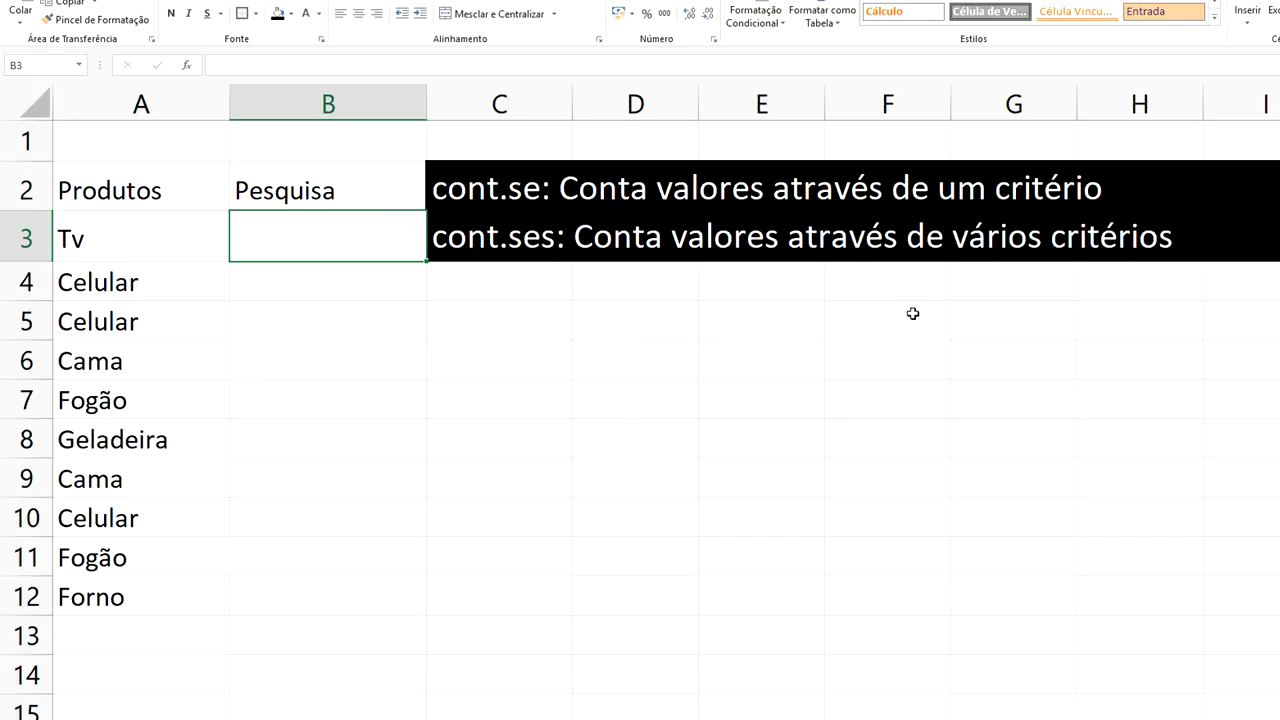
- Enter =cont.se(A3:A12;"Cama") in B3 to count Cama, returning 2
type("=")
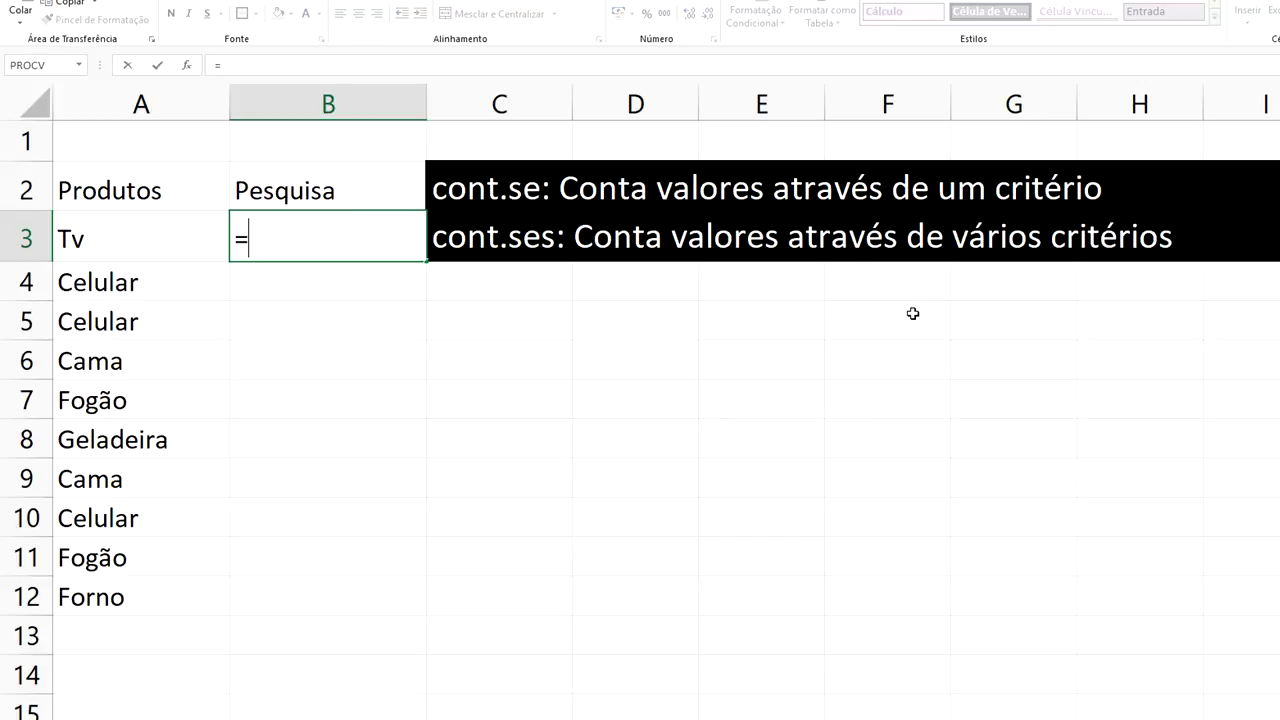
type("co")
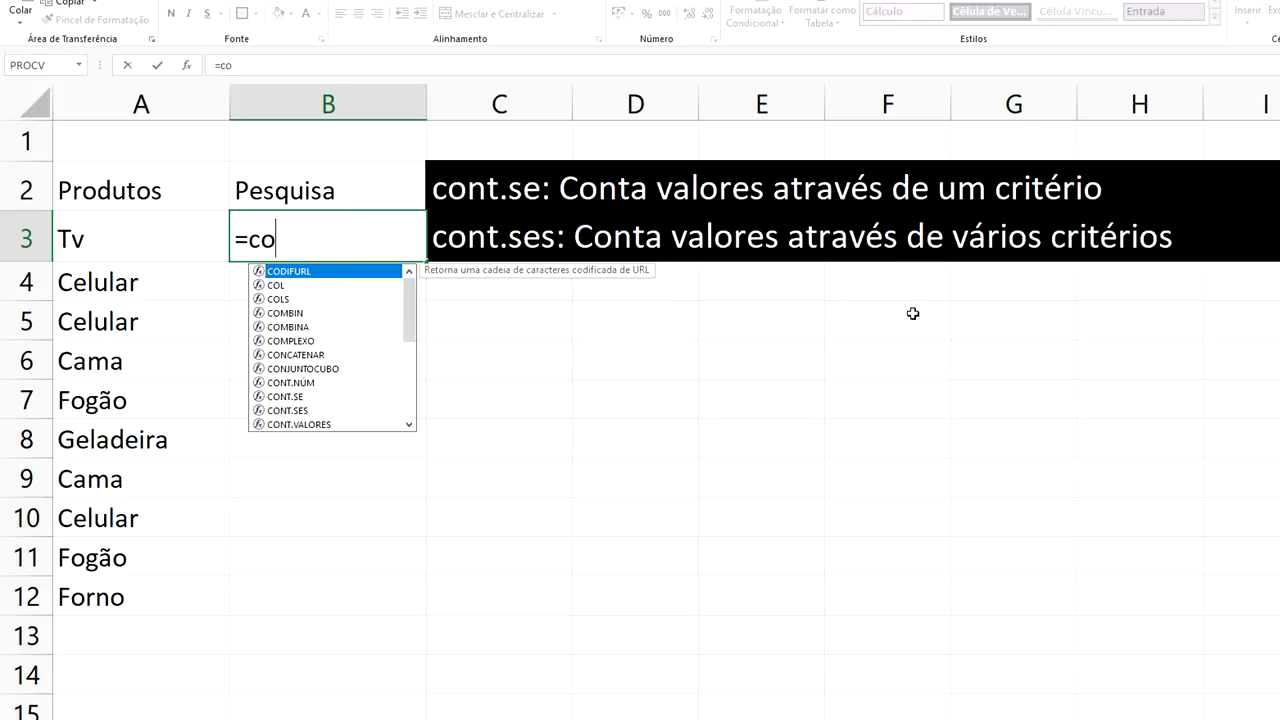
type("nt.")
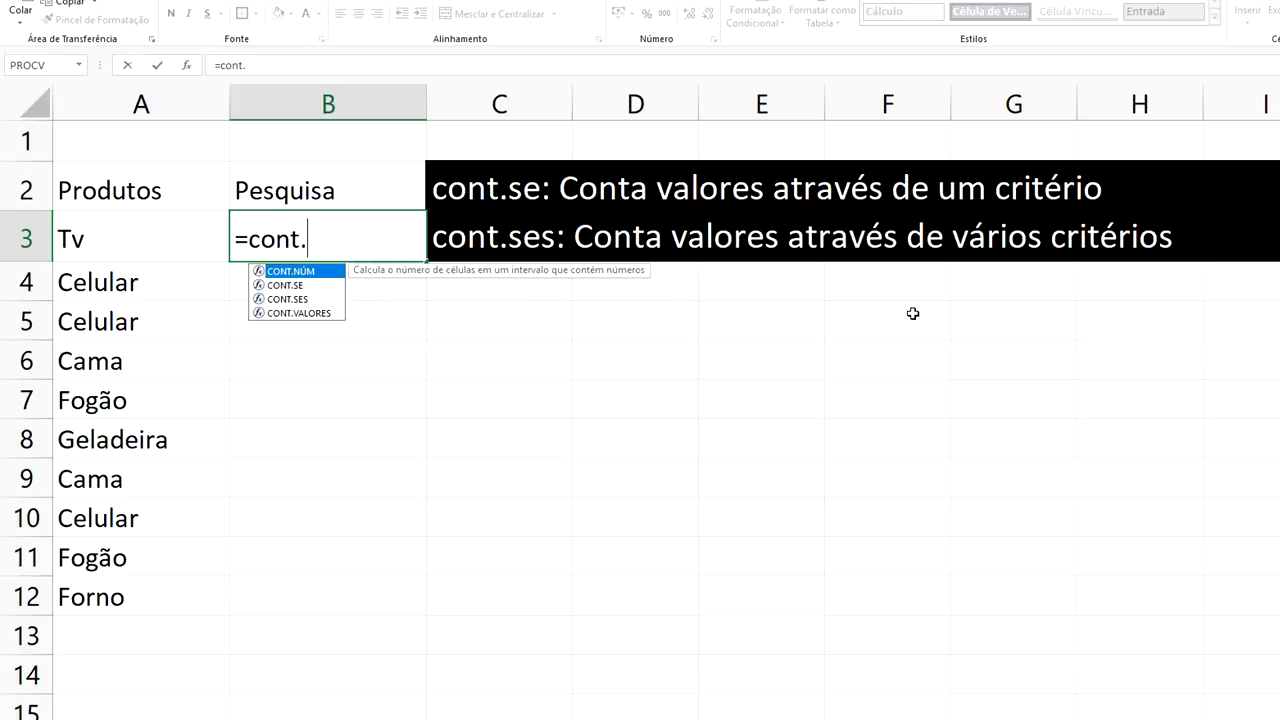
type("se(")
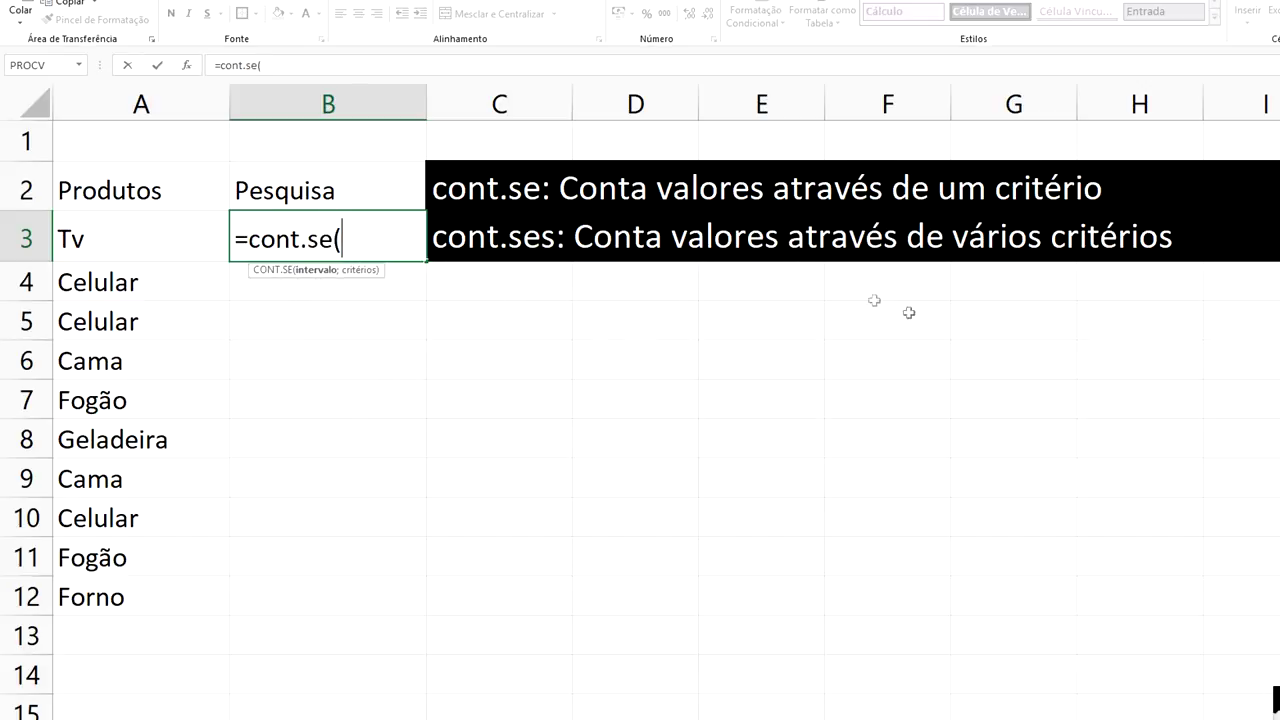
left_click(107, 235)
left_click_drag(107, 235, 113, 597)
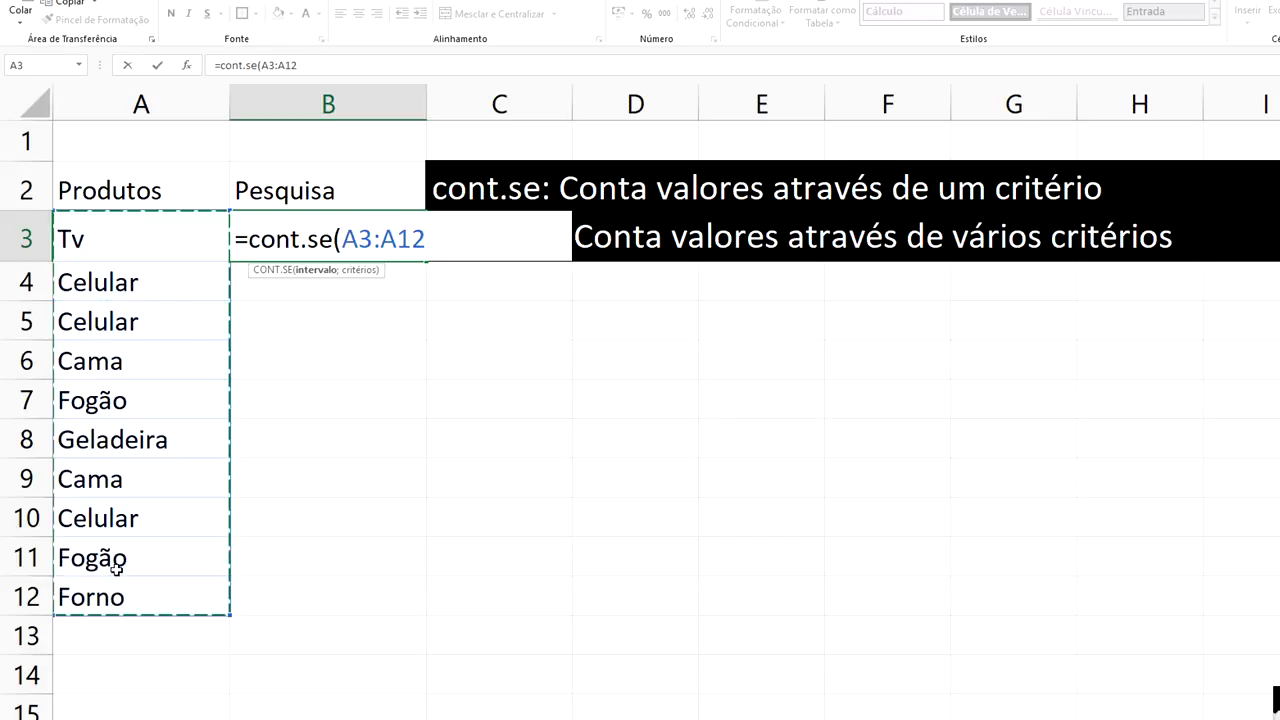
type(";")
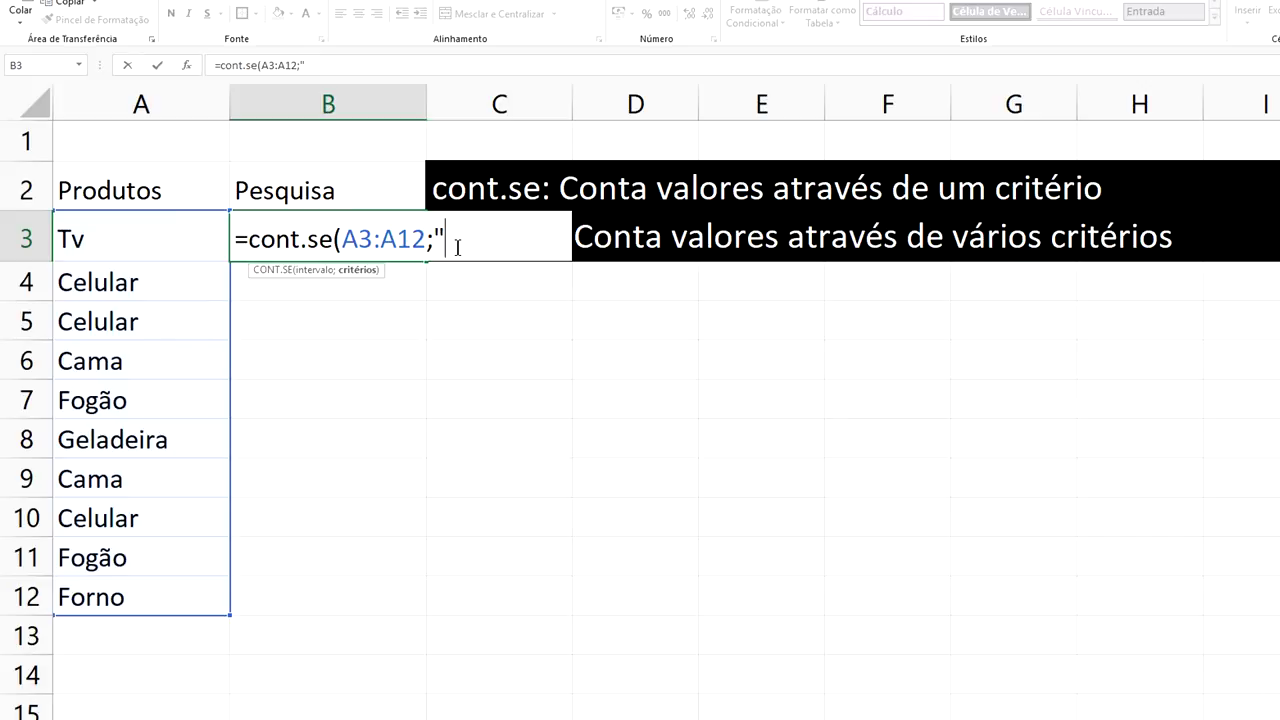
type("Cama")
type("\"")
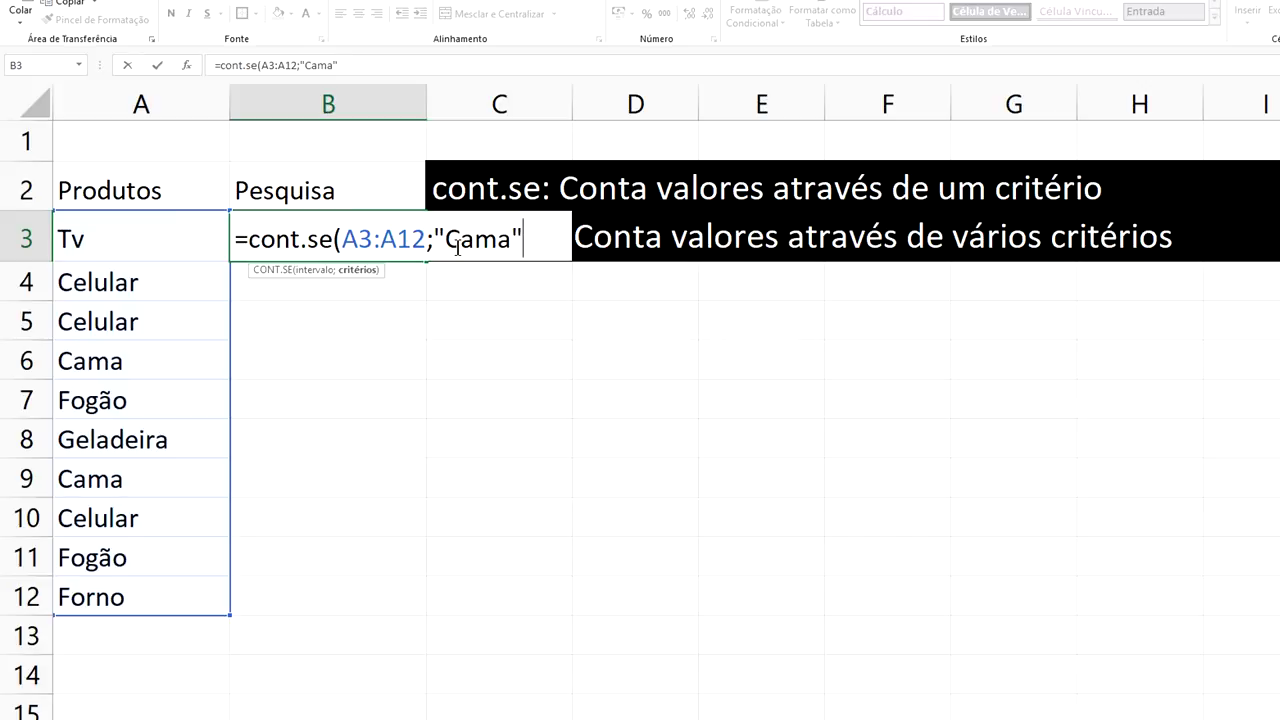
type(")")
key("Return")
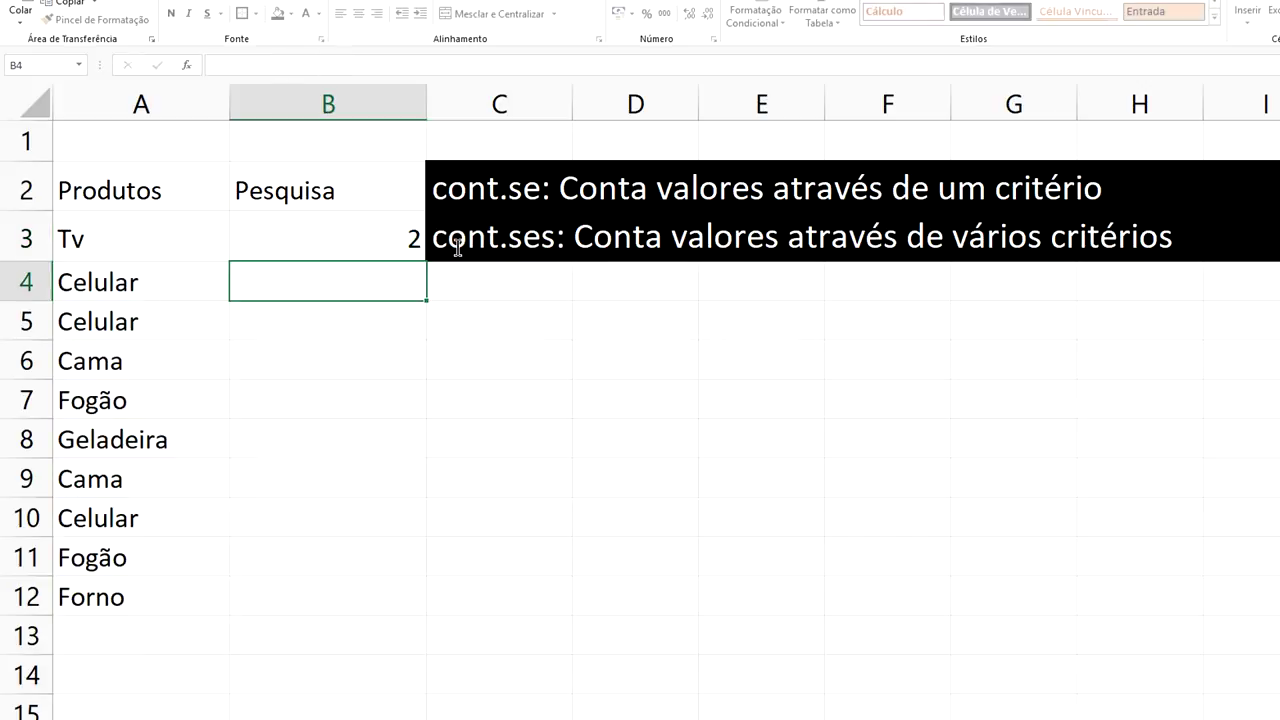
- Change the B3 formula's criterion from "Cama" to "Celular" so the count shows 3
left_click(383, 237)
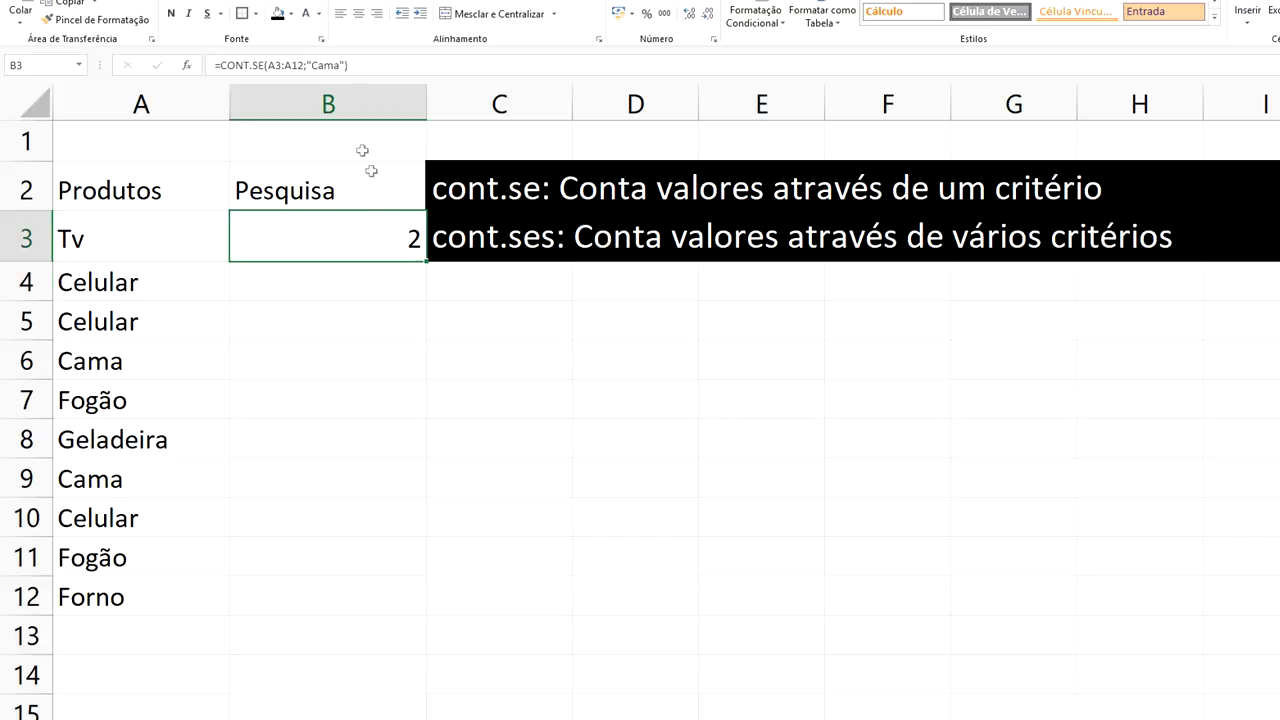
left_click(337, 66)
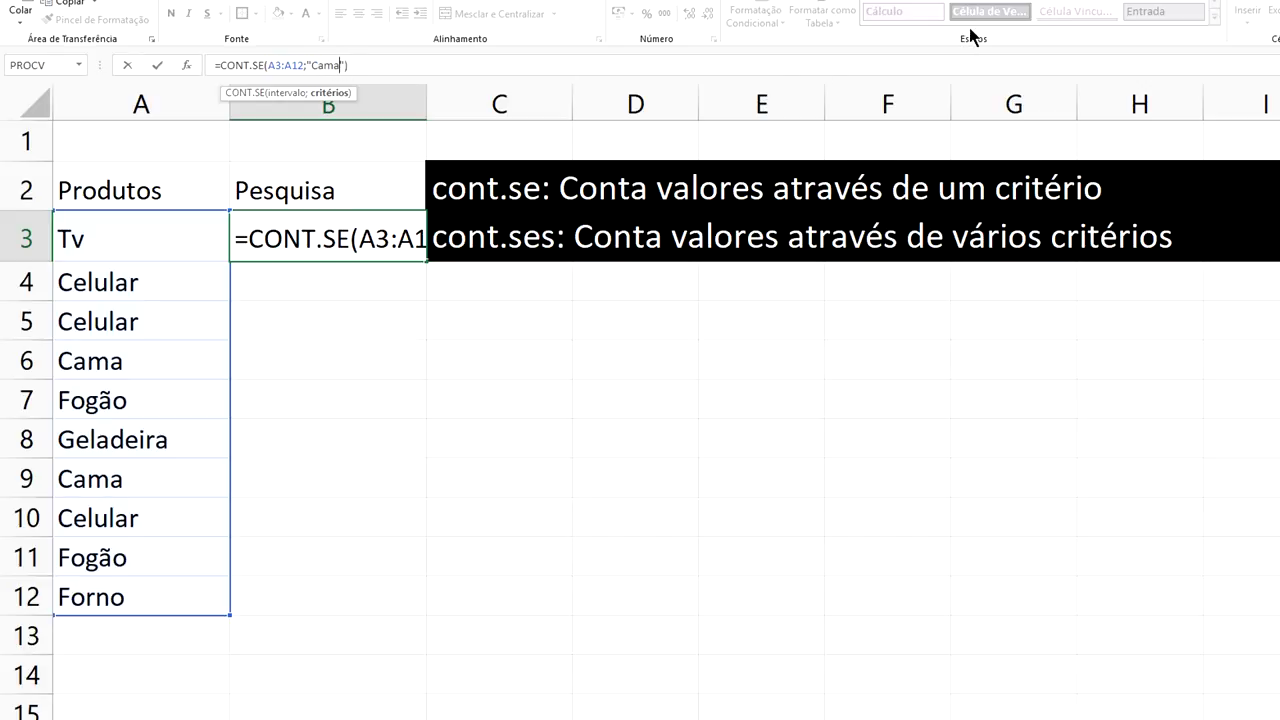
key("BackSpace")
key("BackSpace")
key("BackSpace")
type("elular")
key("Return")
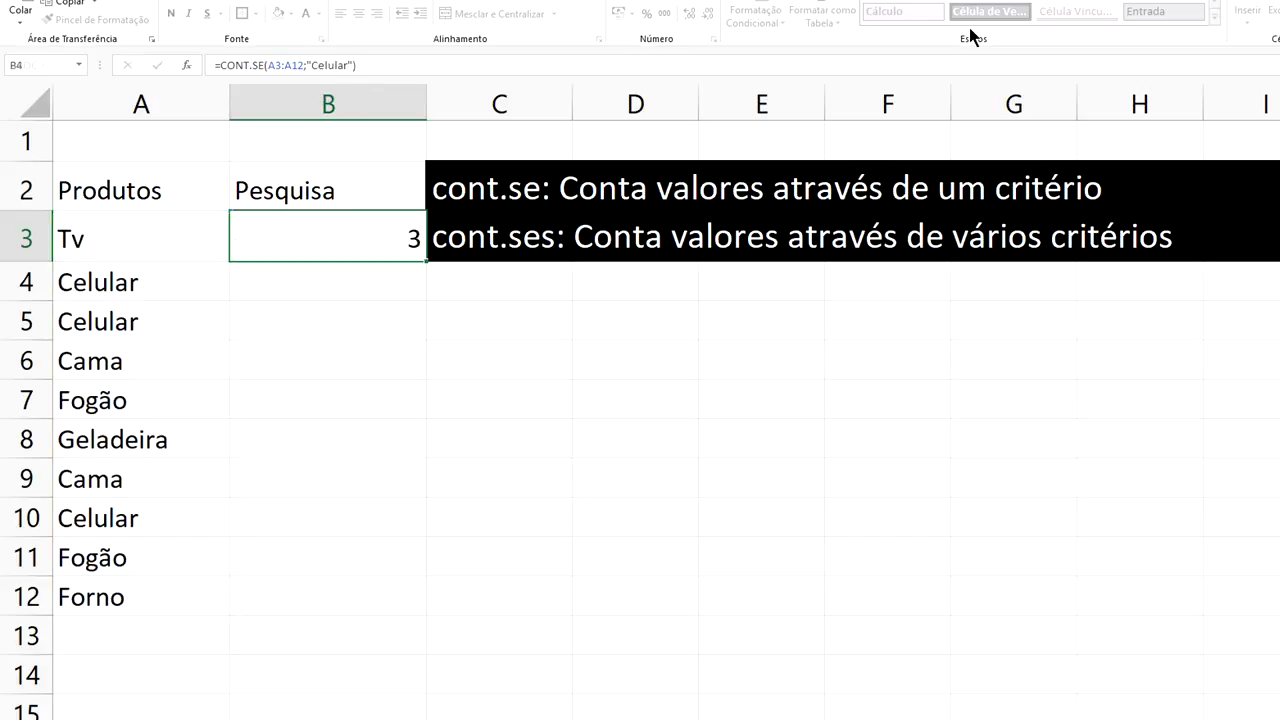
left_click(405, 245)
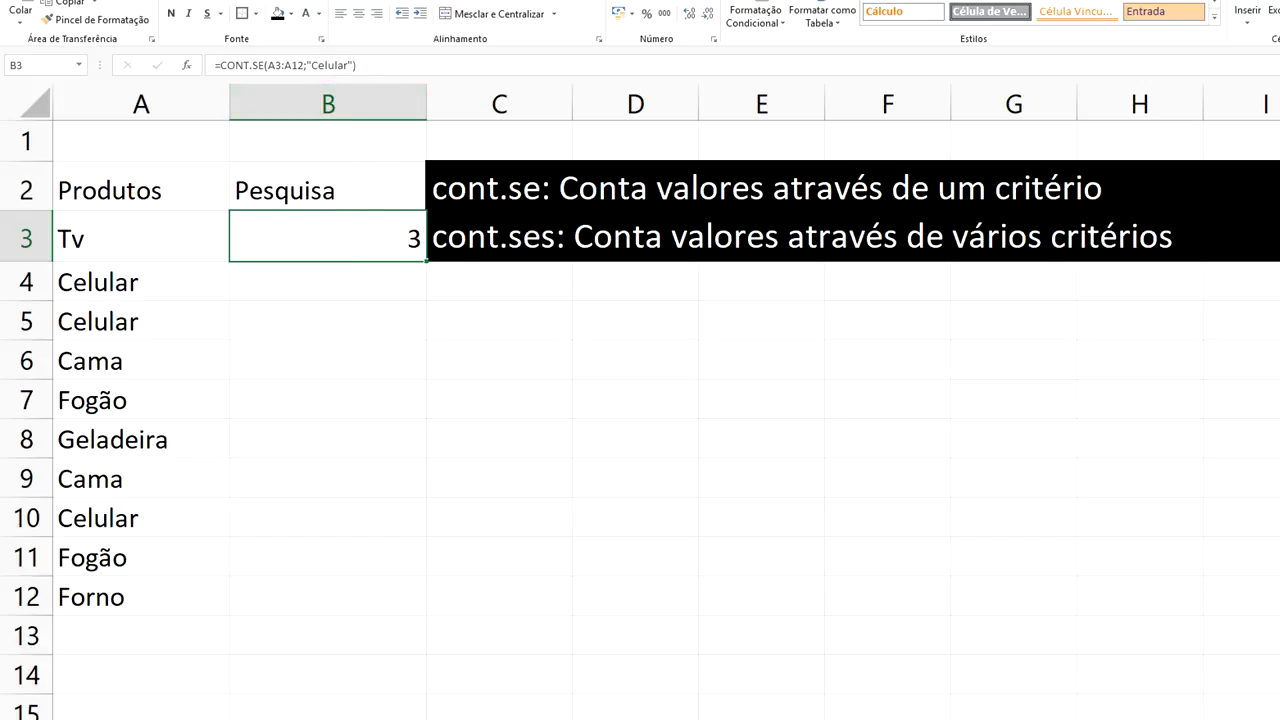
right_click(125, 715)
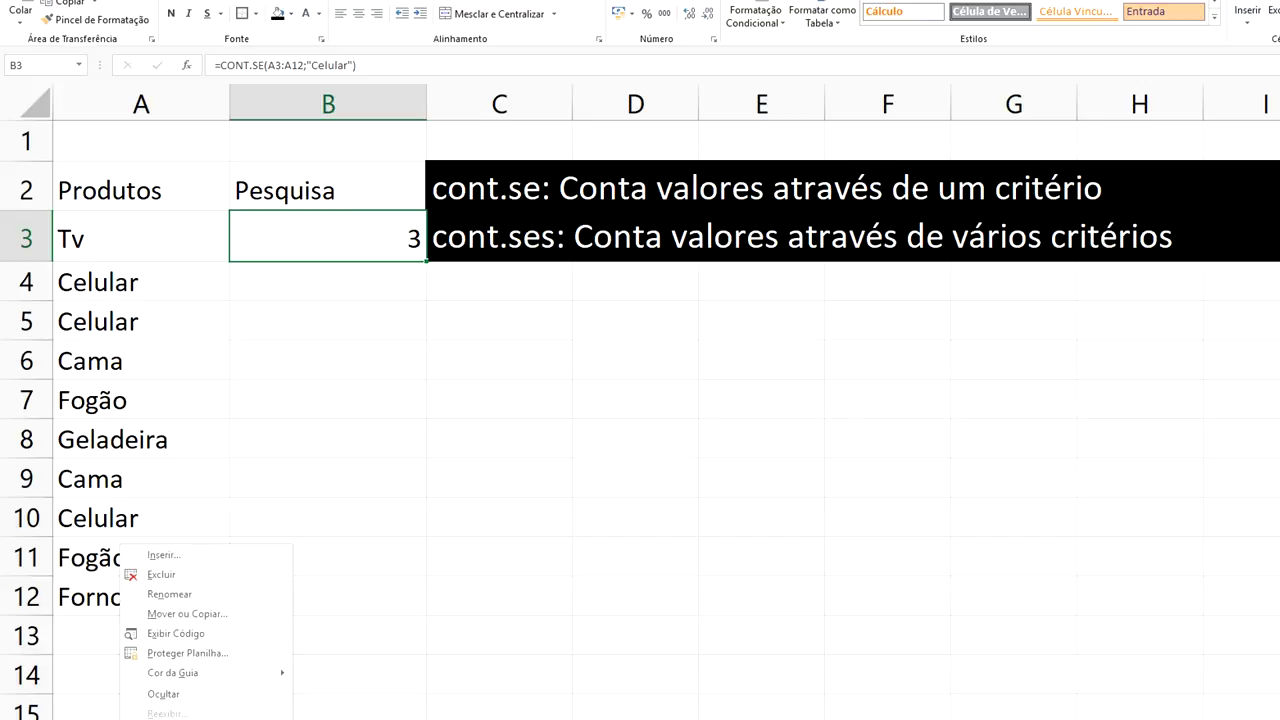
- Rename the sheet, enter 'Cadastro Produtos' in A1 and widen column A to fit it
left_click(203, 600)
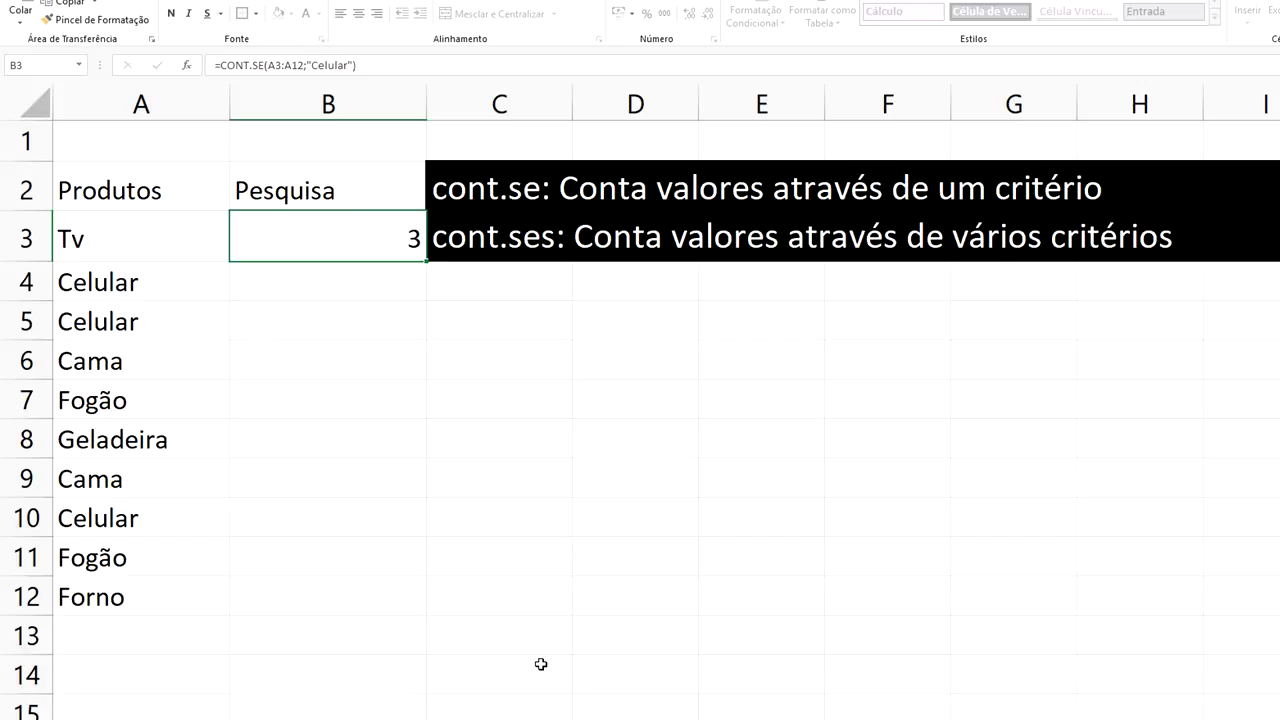
left_click(333, 577)
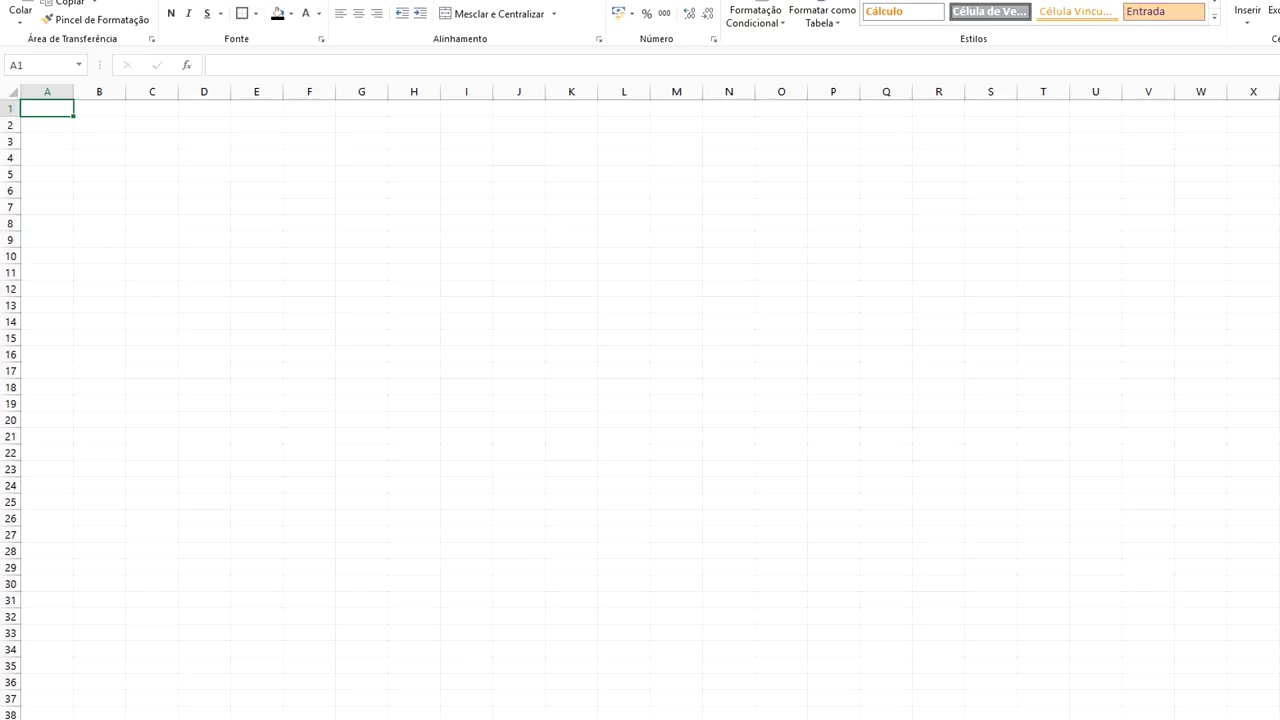
scroll(163, 170, "up", 1)
scroll(163, 170, "up", 5)
scroll(163, 170, "up", 5)
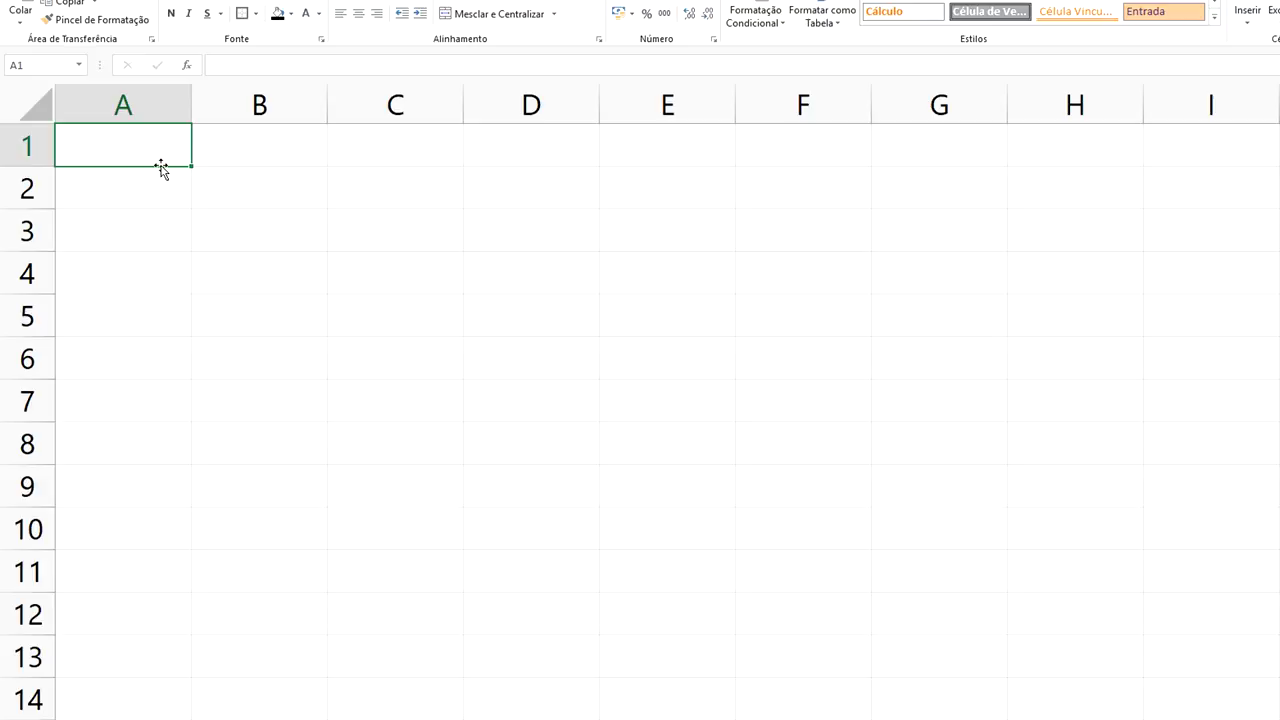
type("Cadastro Pro")
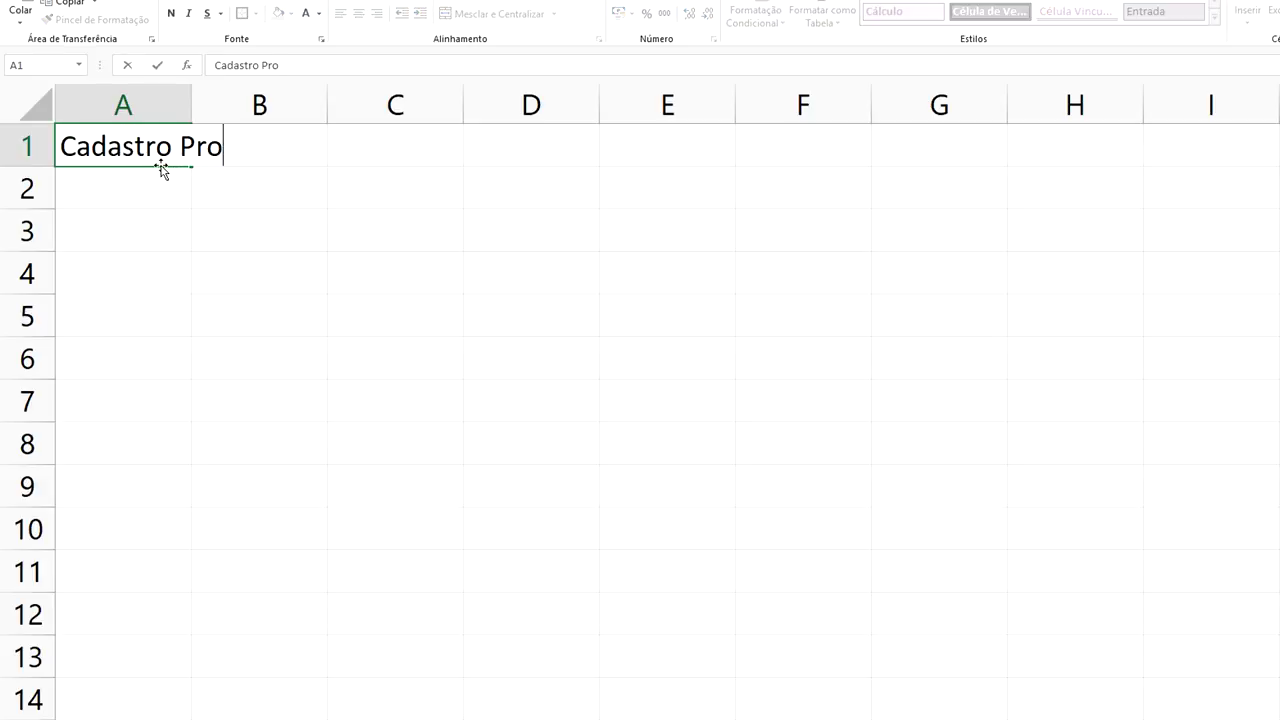
type("dutos")
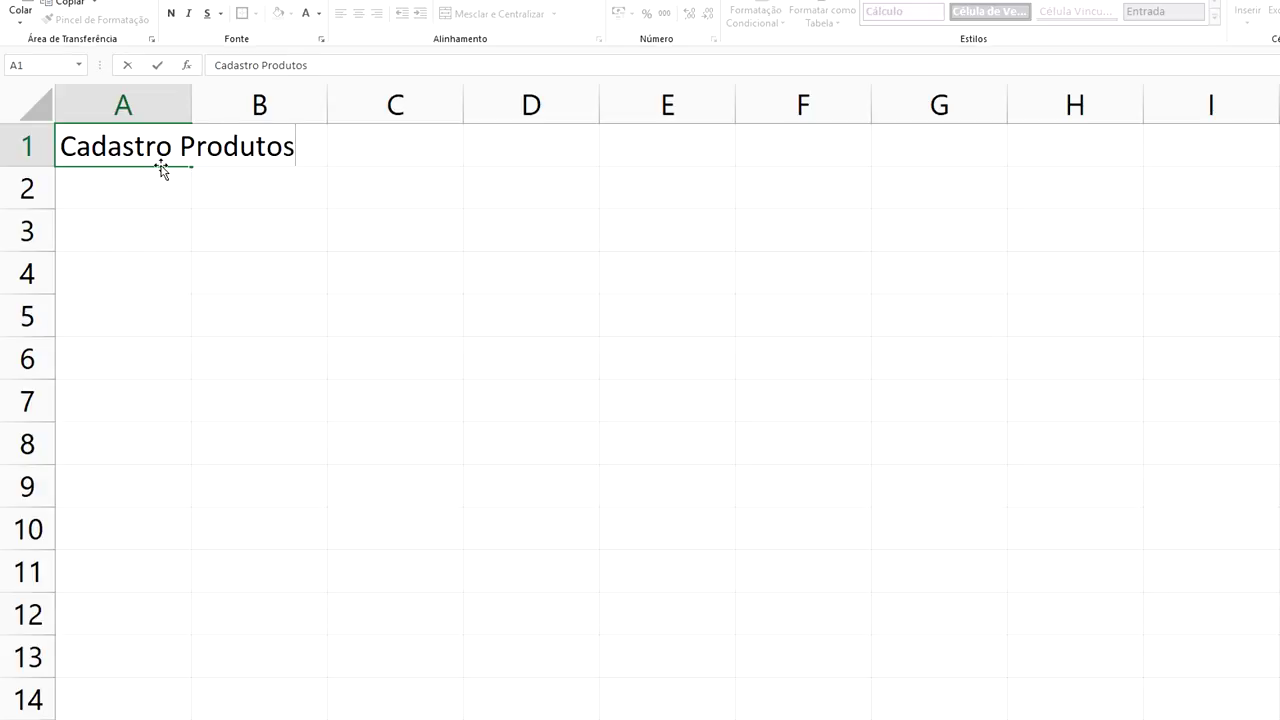
left_click(277, 180)
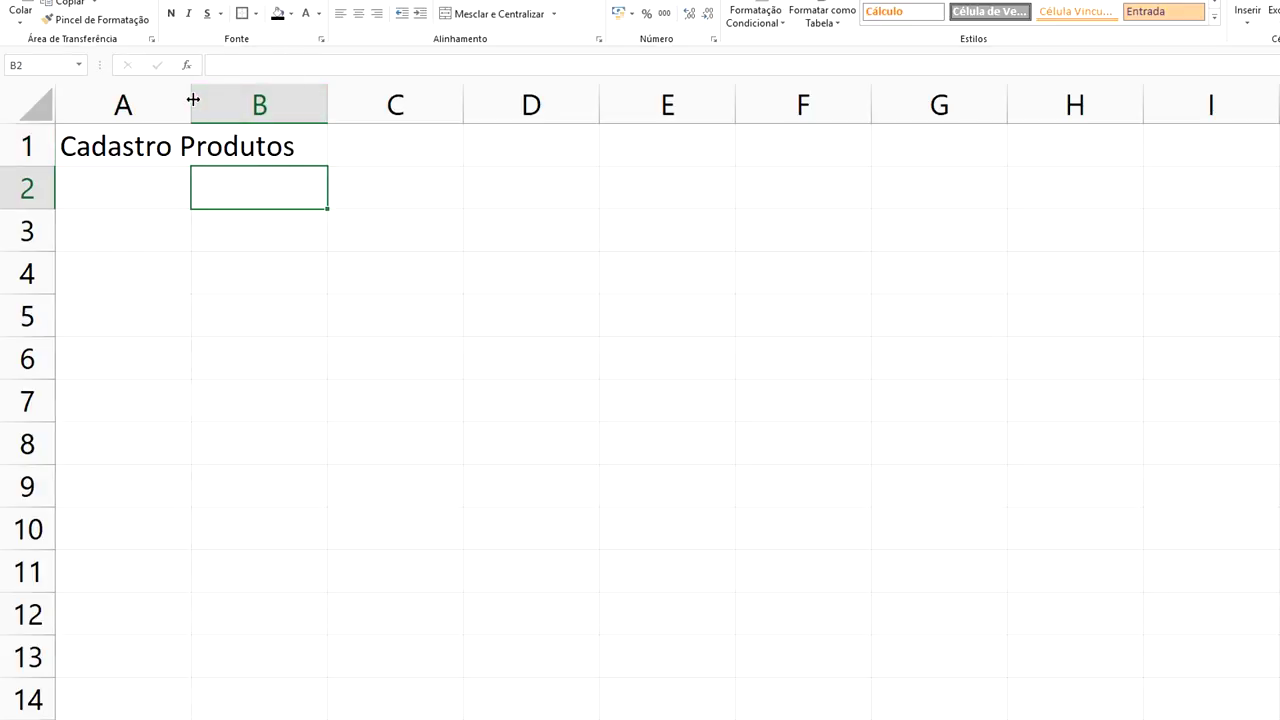
left_click_drag(190, 100, 316, 127)
left_click(340, 136)
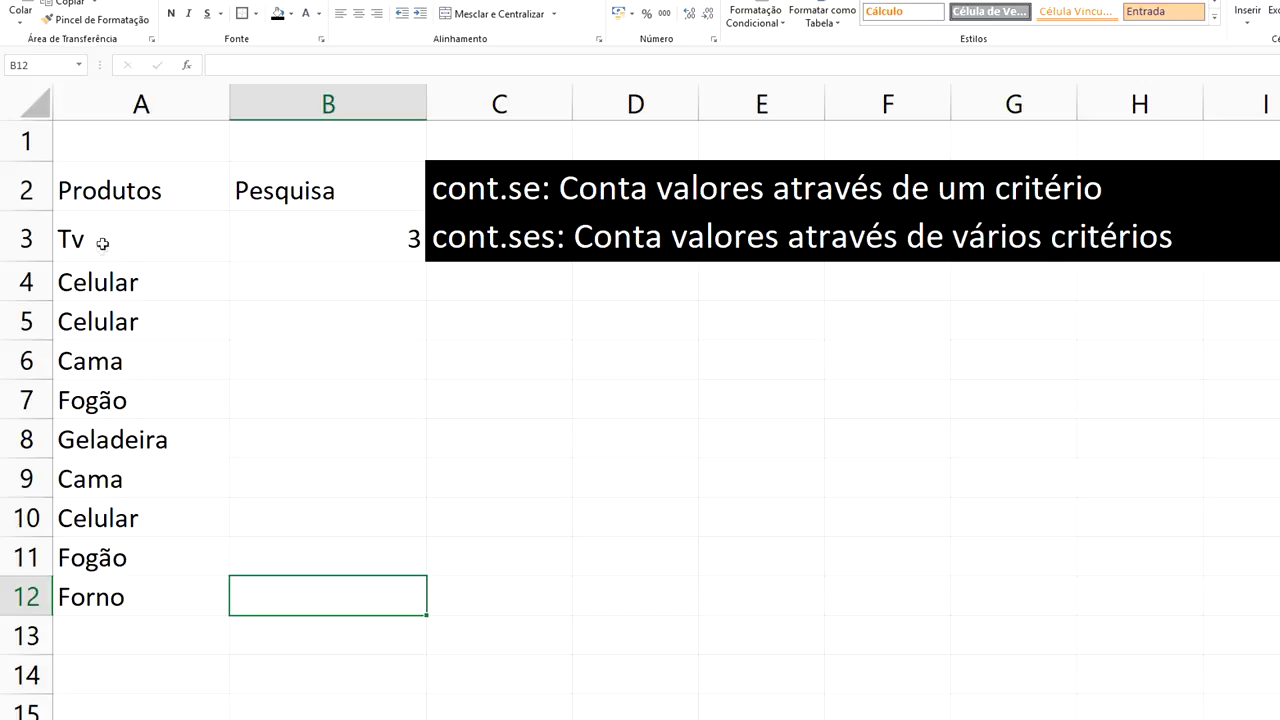
left_click(102, 243)
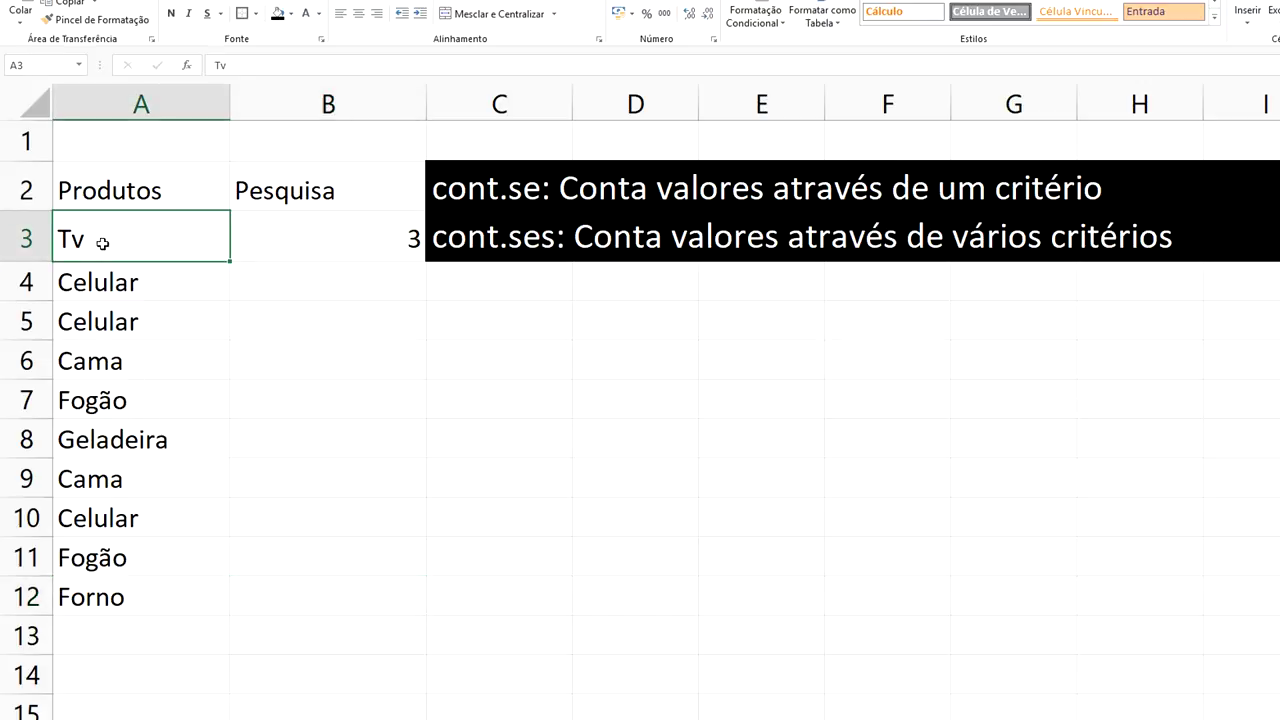
- Copy Tv, Celular and Cama into A2:A4 of the Cadastro Produtos list
key("ctrl+c")
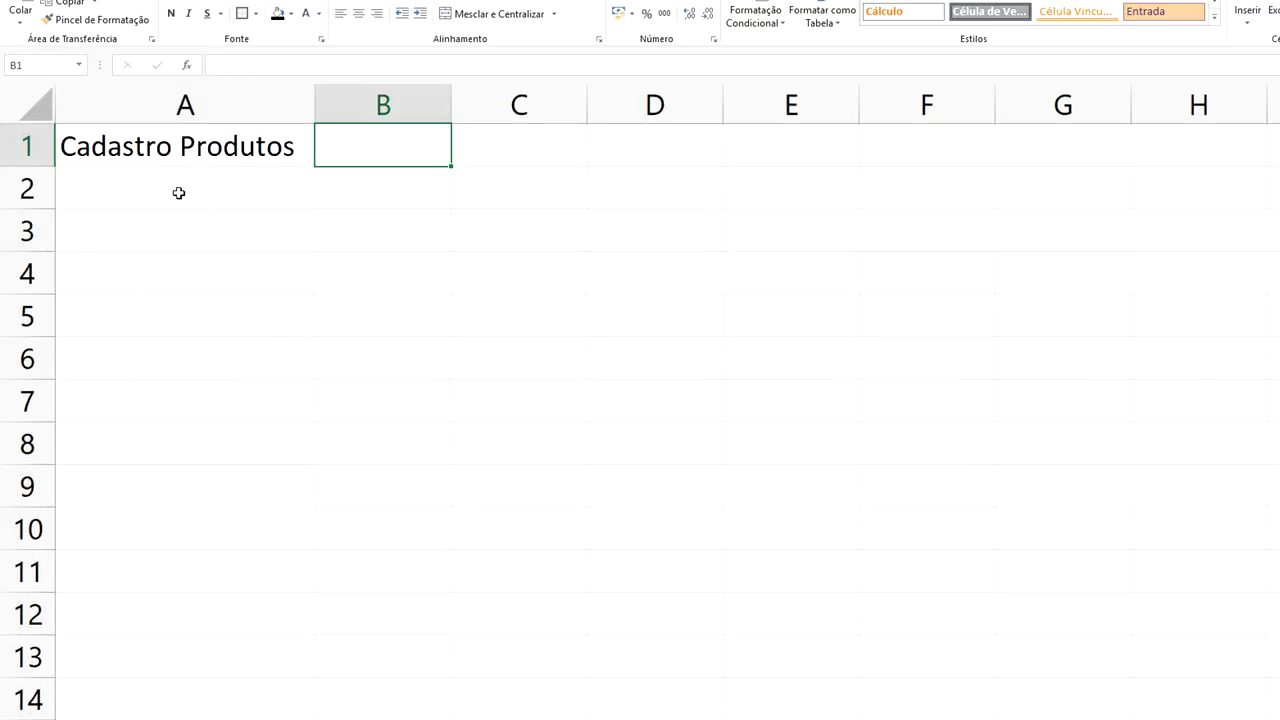
left_click(177, 191)
key("ctrl+v")
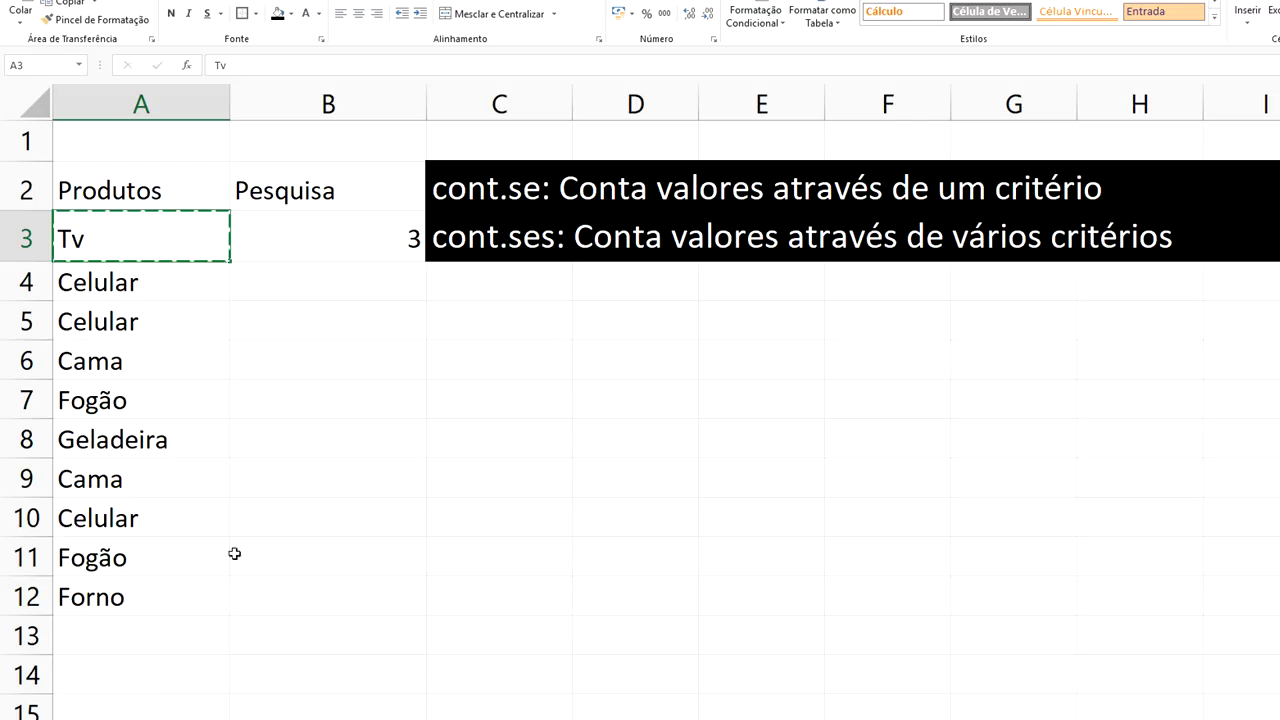
left_click(152, 294)
key("ctrl+c")
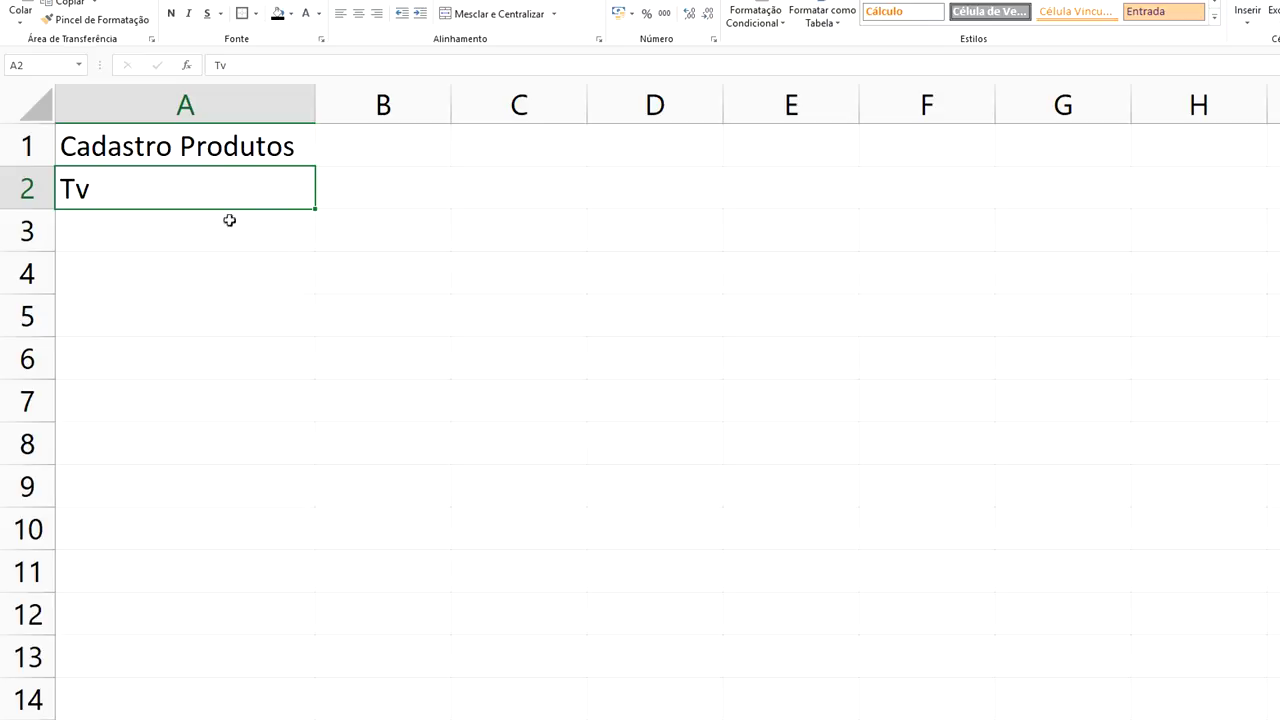
left_click(229, 220)
key("ctrl+v")
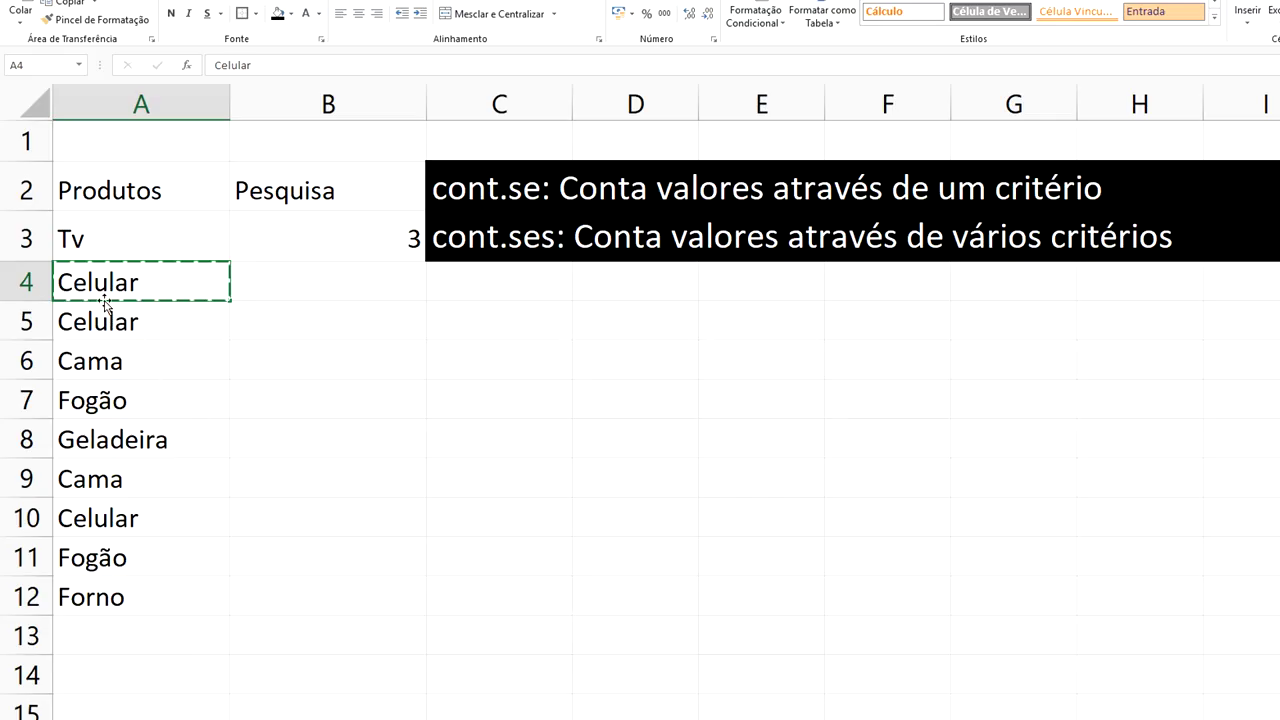
left_click(112, 366)
key("ctrl+c")
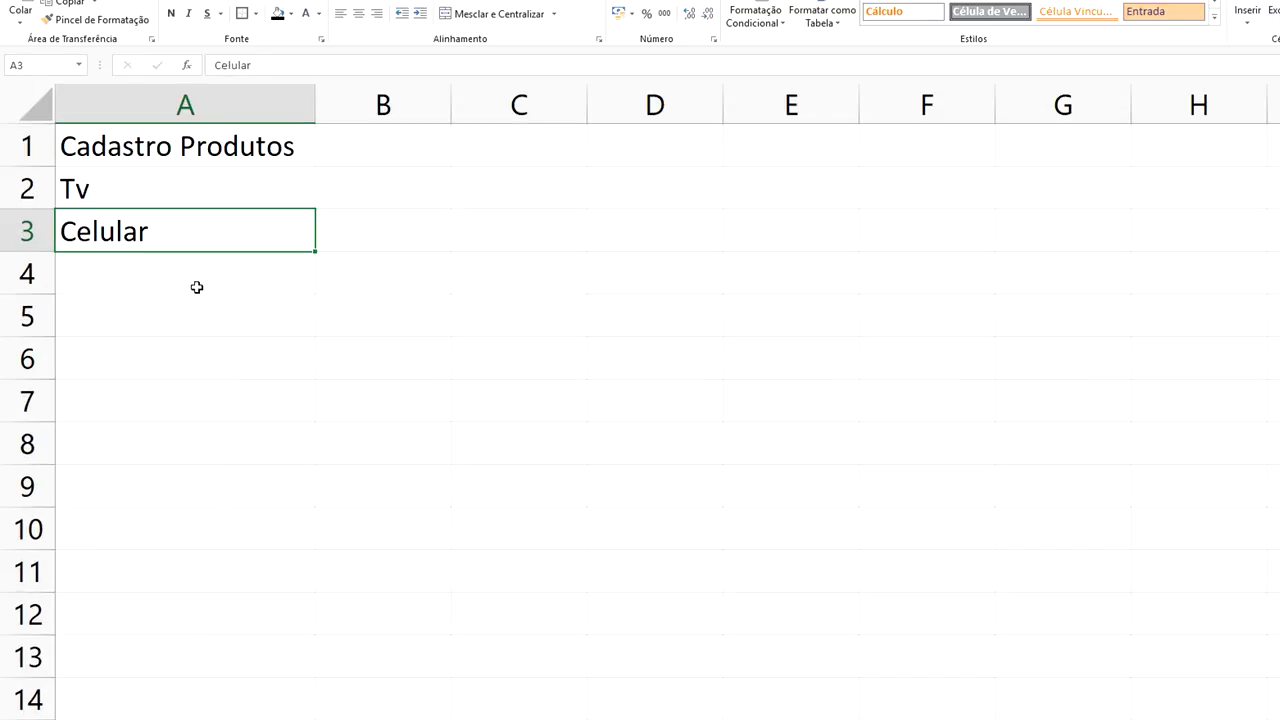
left_click(194, 285)
key("ctrl+v")
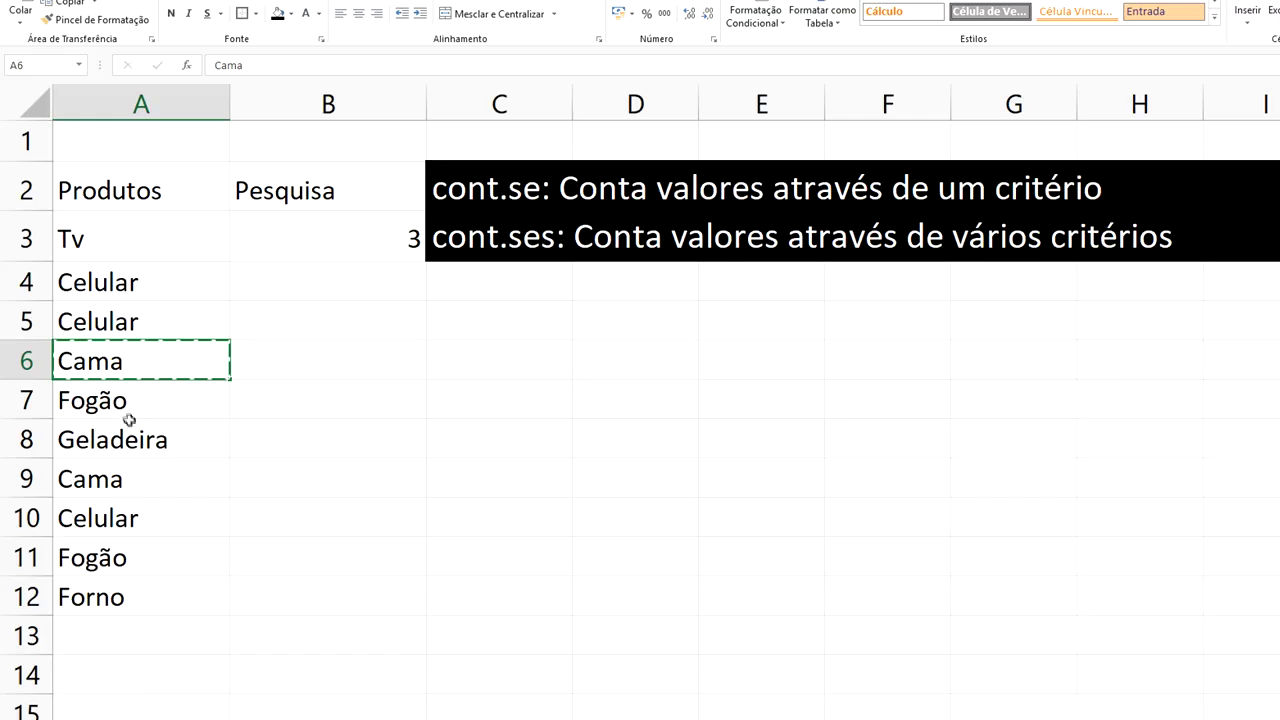
- Copy Fogão, Geladeira and Forno into A5:A7 to complete the product list
left_click(123, 405)
key("ctrl+c")
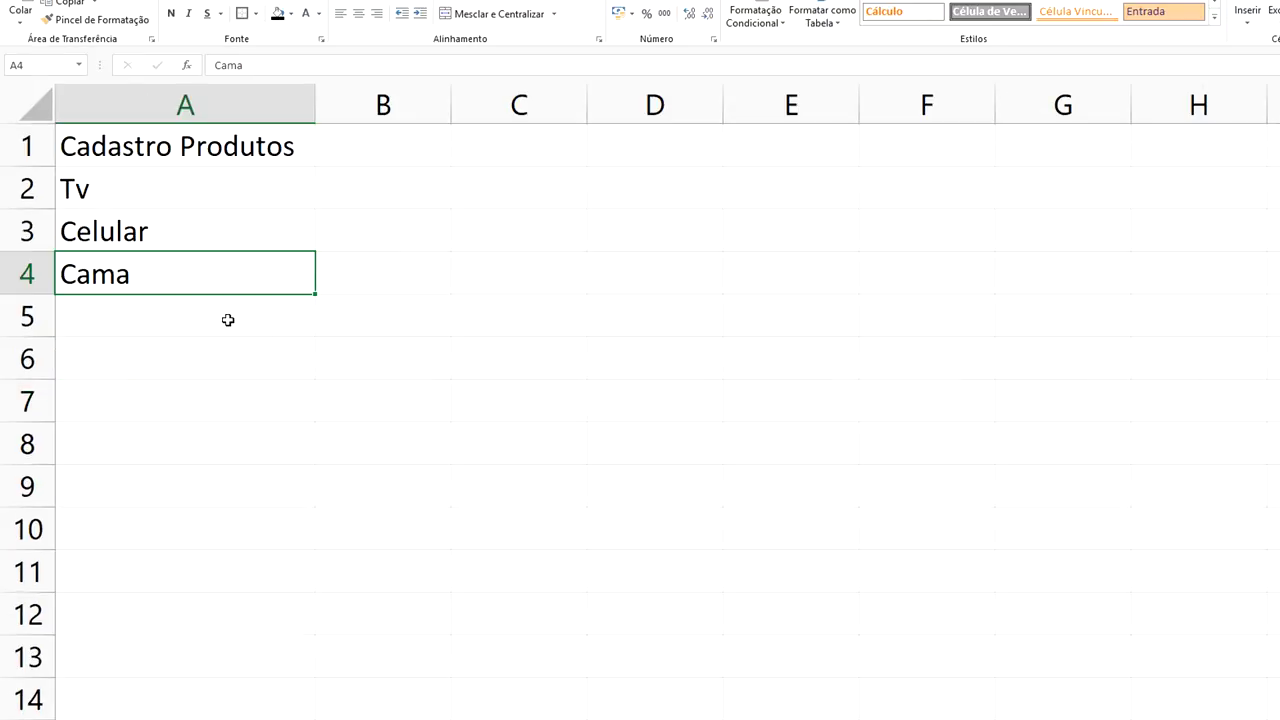
left_click(228, 319)
key("ctrl+v")
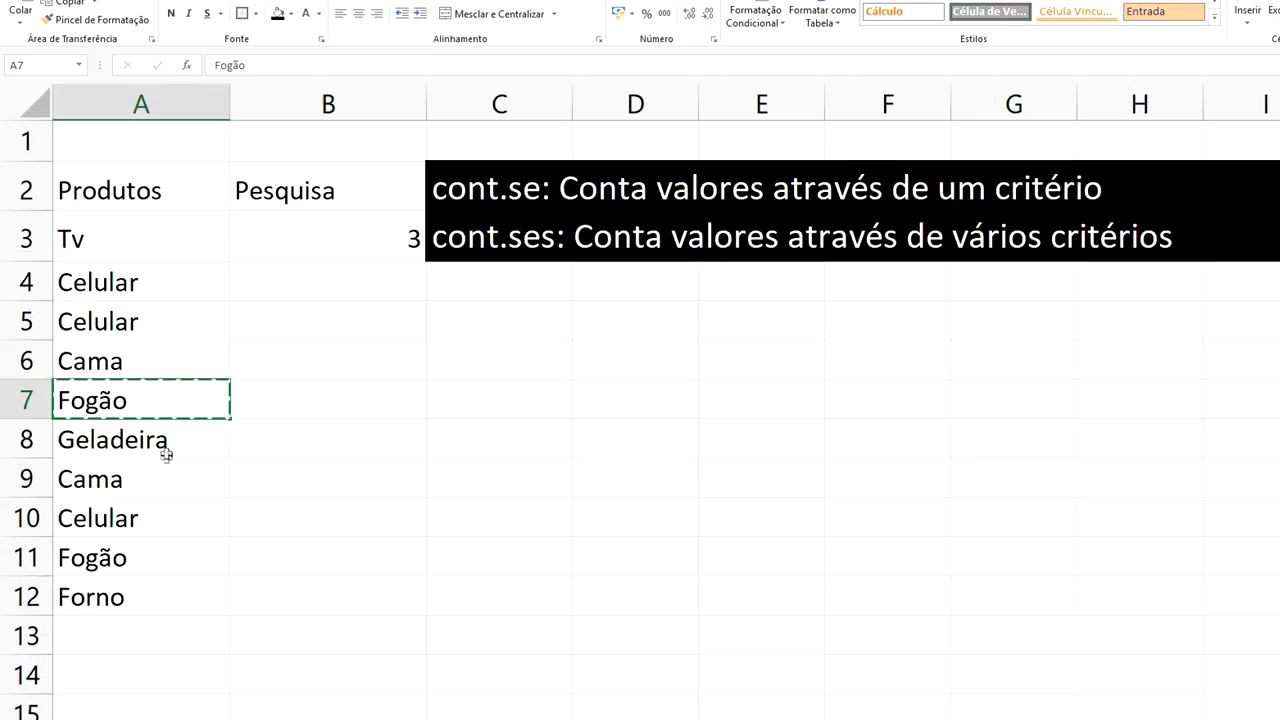
left_click(165, 445)
key("ctrl+c")
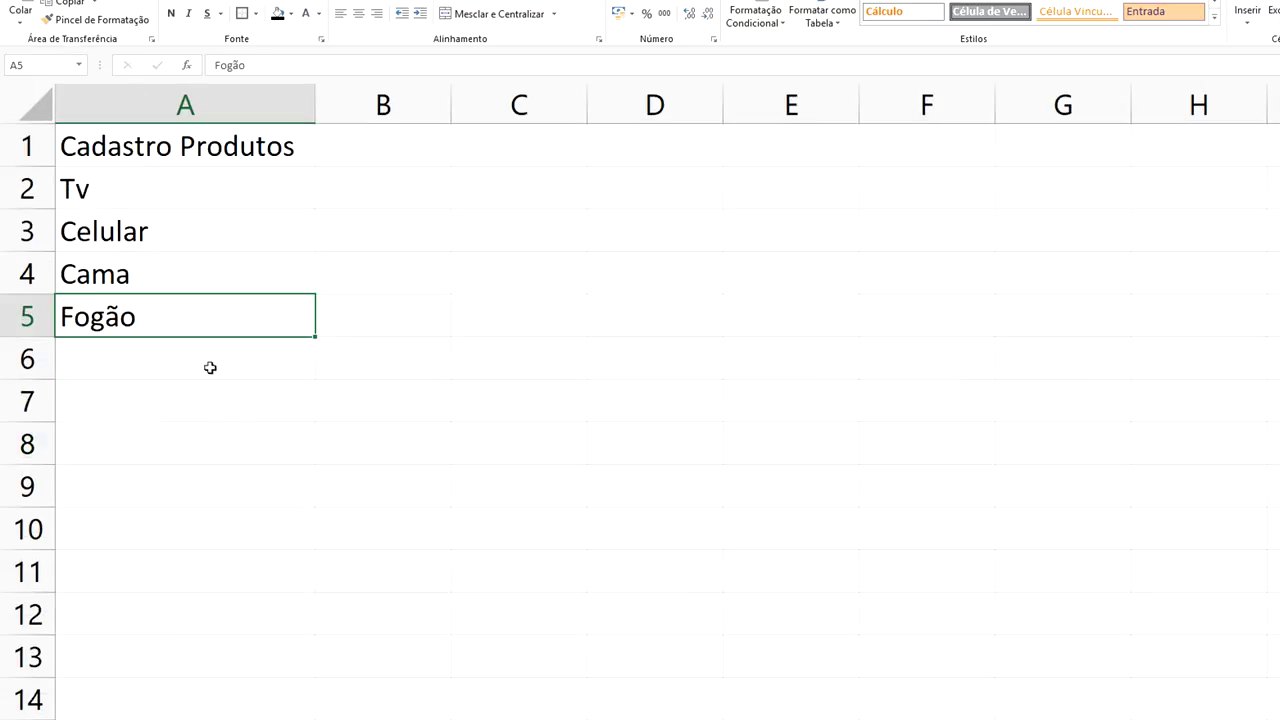
left_click(209, 366)
key("ctrl+v")
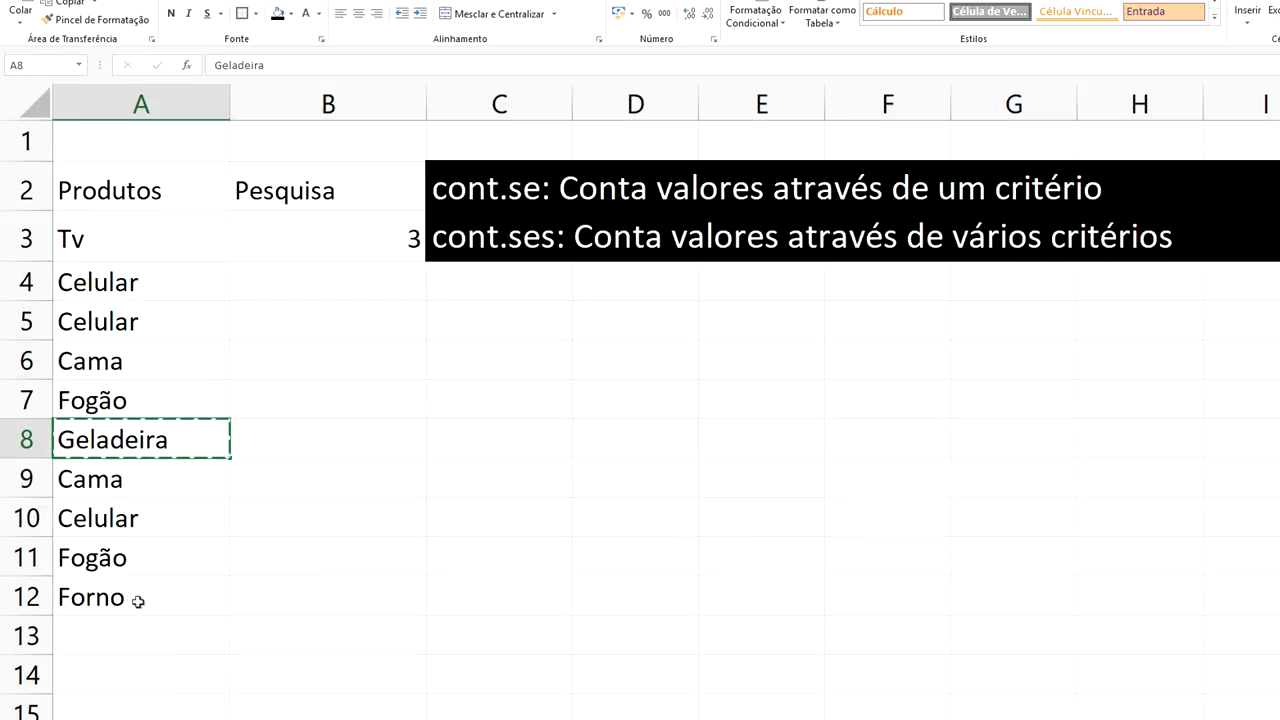
left_click(121, 597)
key("ctrl+c")
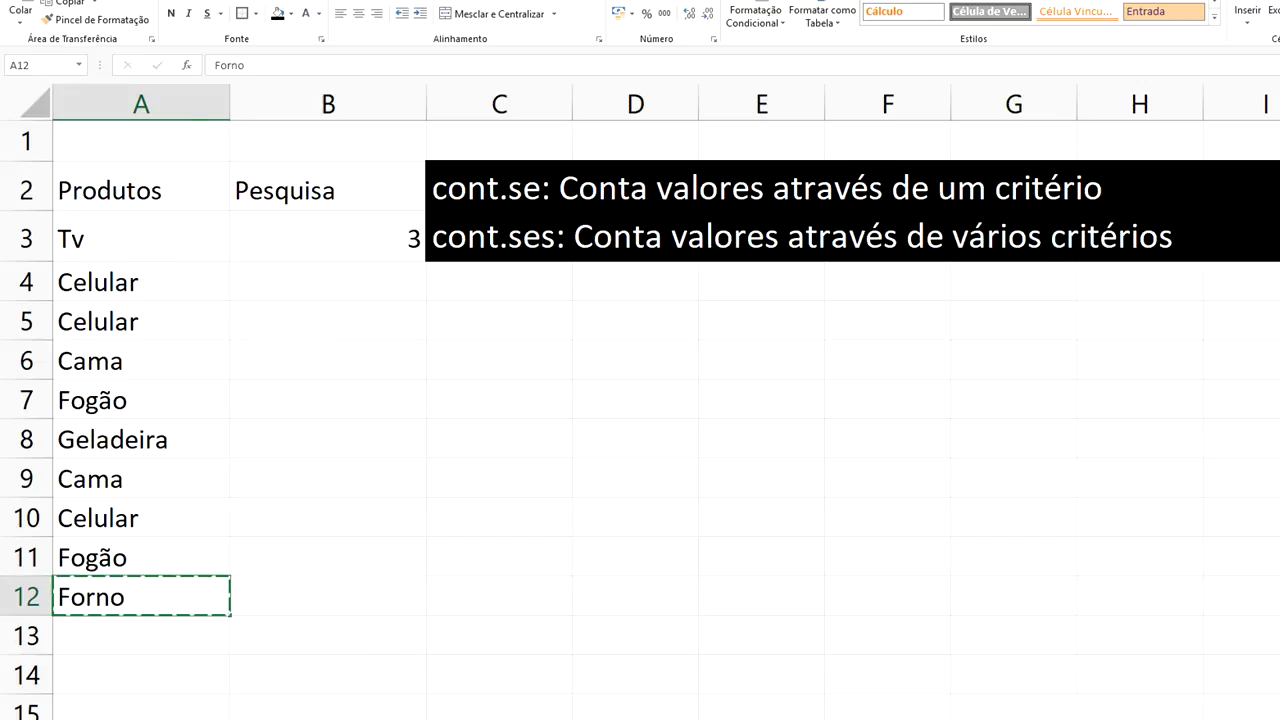
left_click(184, 397)
key("ctrl+v")
left_click(335, 194)
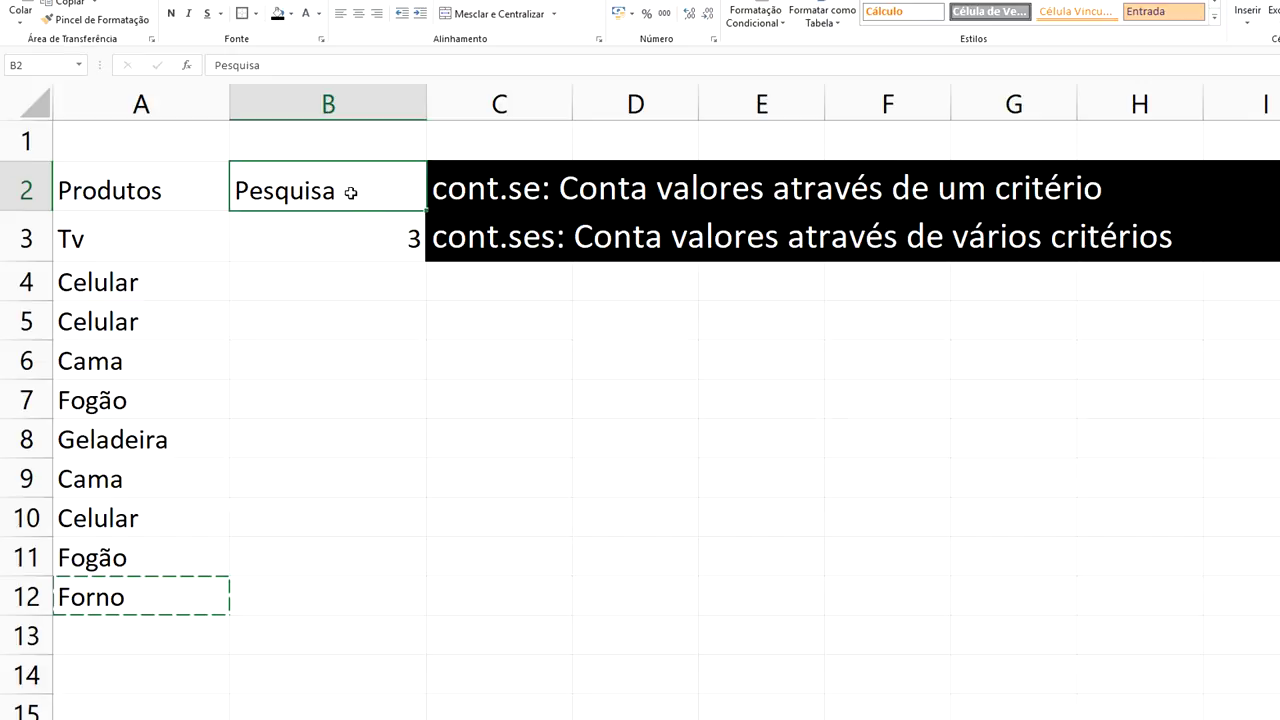
- Clear the count formula from B3 and enter the prompt 'Selecione o produto abaixo'
left_click(388, 241)
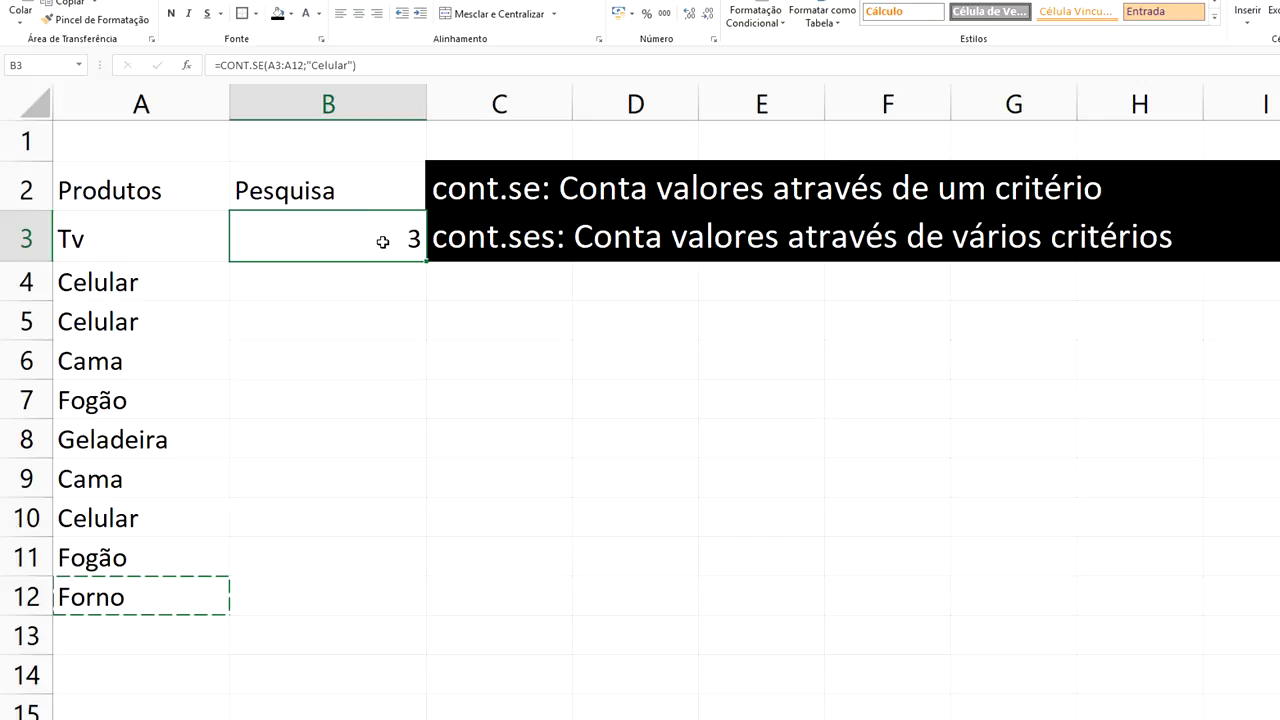
key("Escape")
key("Delete")
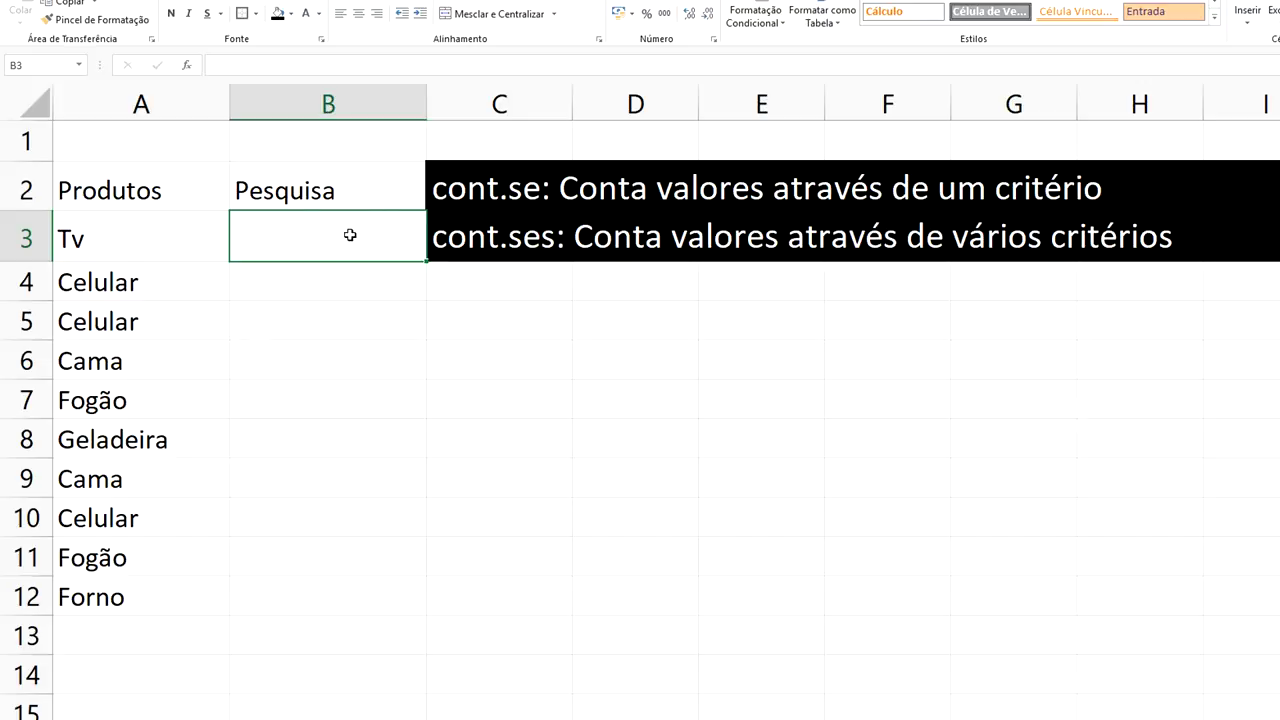
type("Seli")
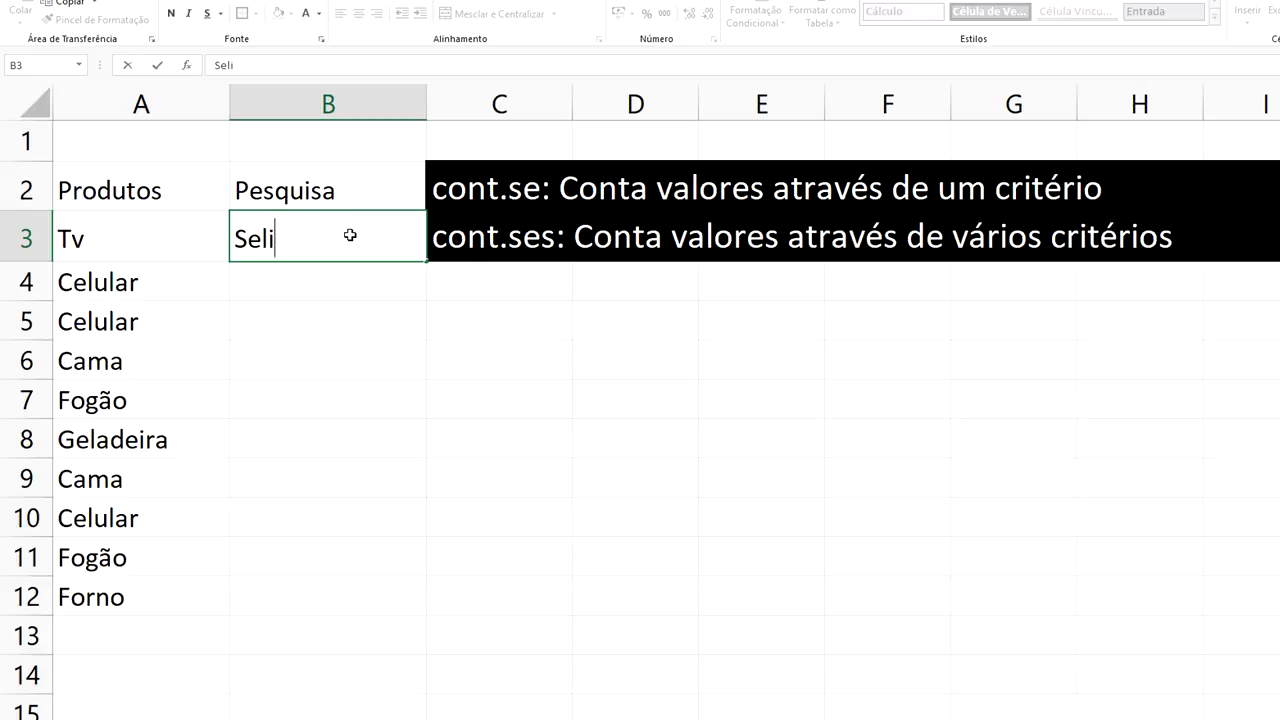
key("BackSpace")
type("ecione")
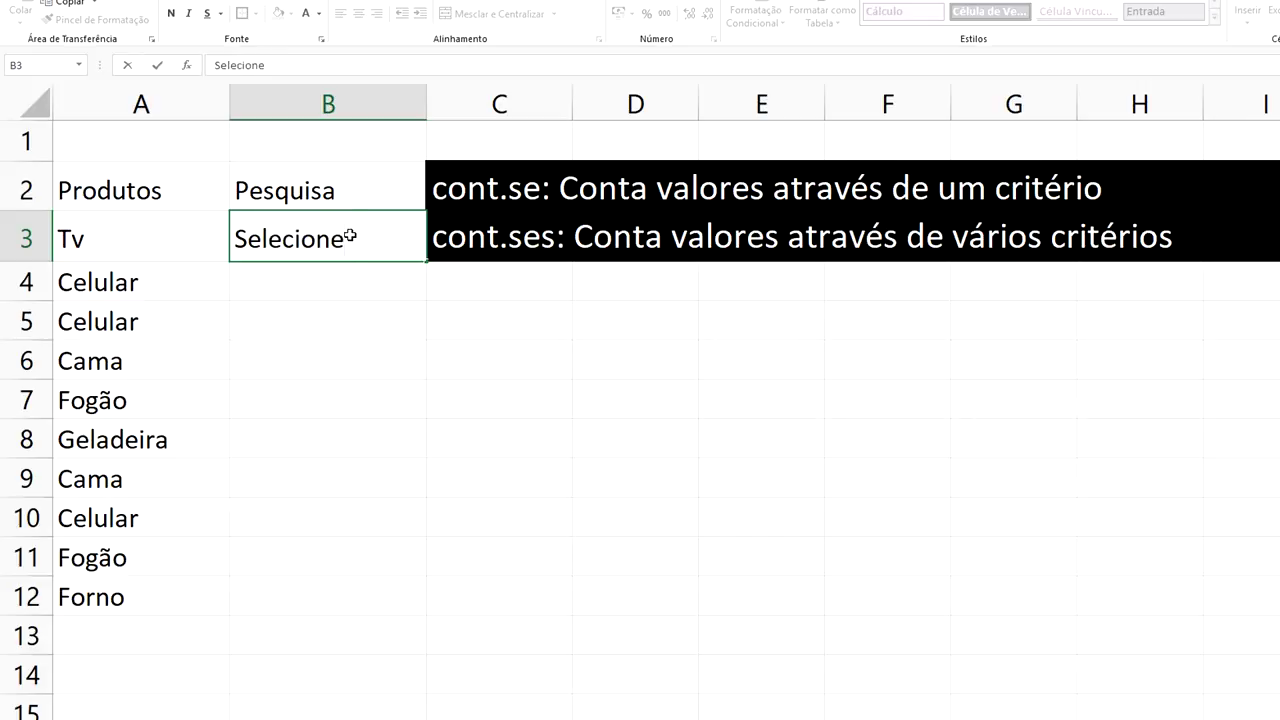
type(" o ")
type("produto abaixo")
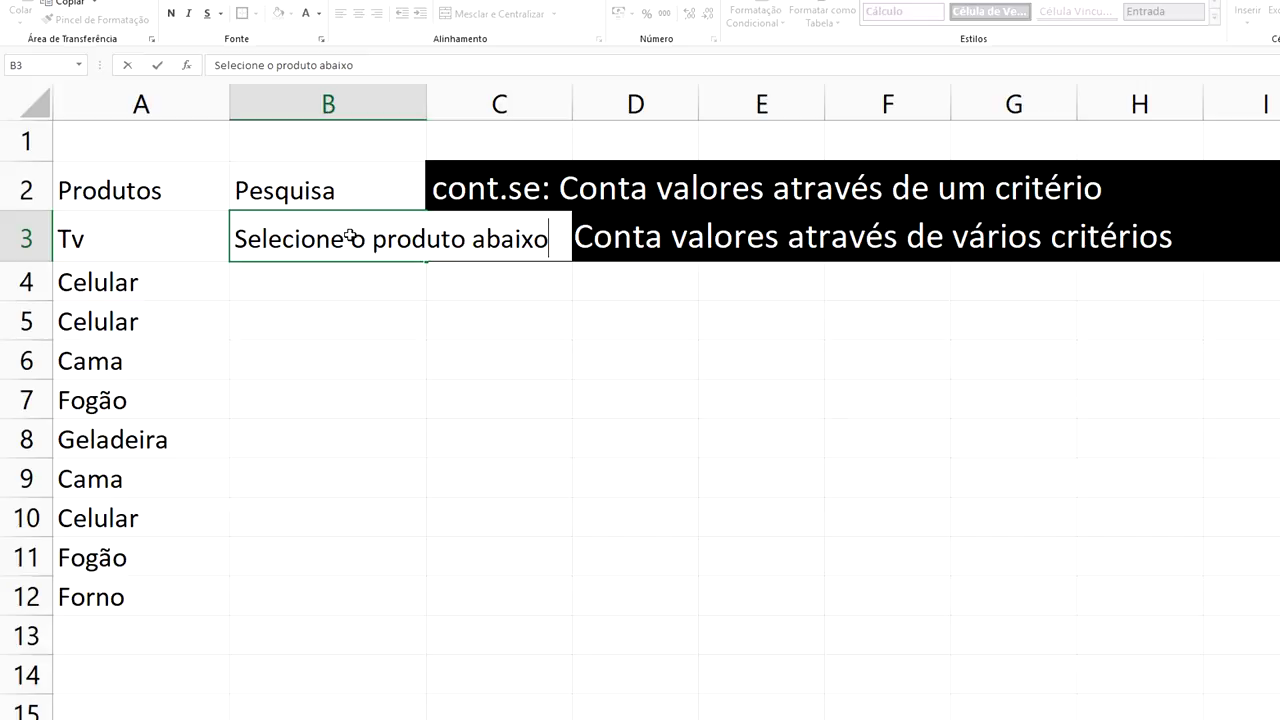
left_click(425, 329)
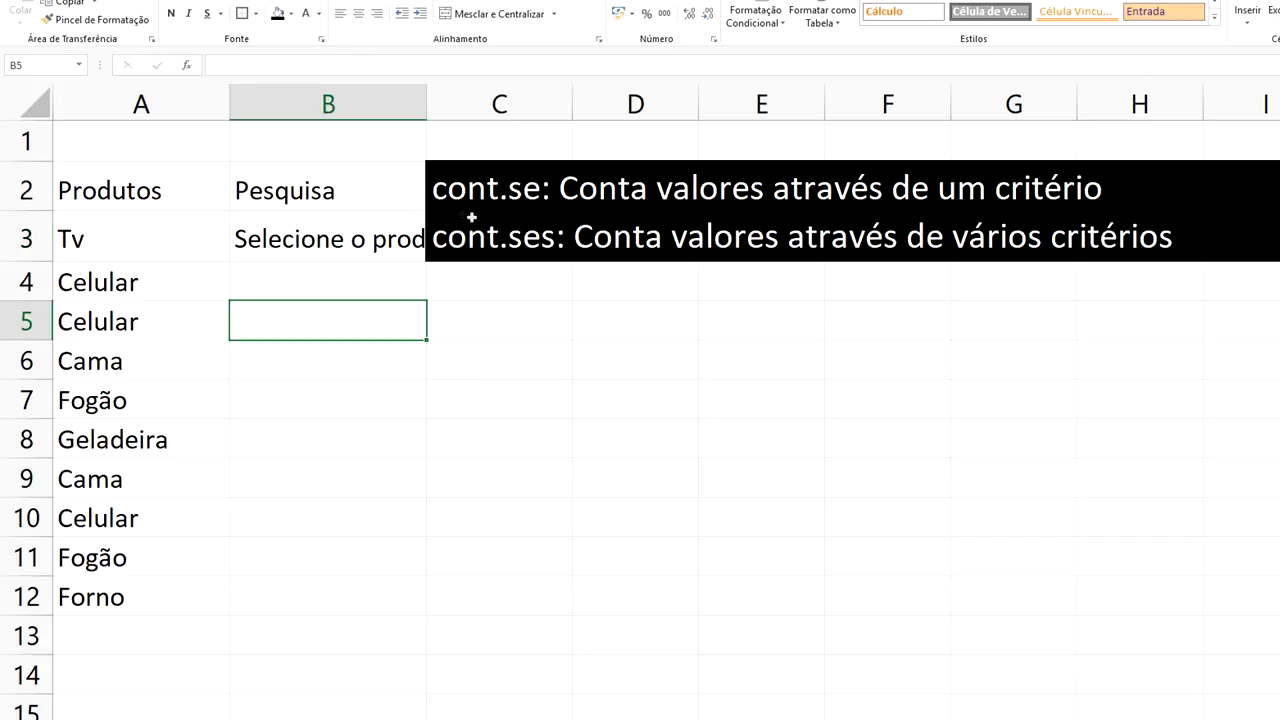
- Move the merged cont.se/cont.ses caption box to the right, beside rows 4–5
left_click(440, 172)
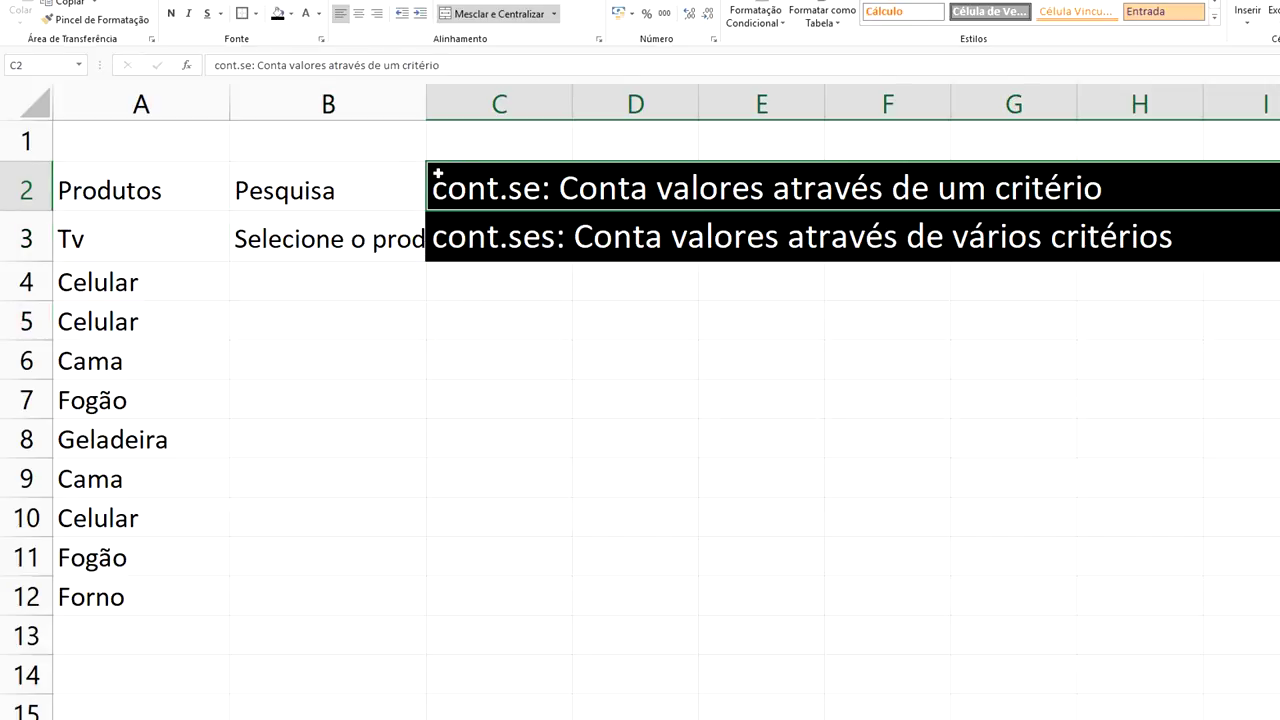
left_click_drag(447, 188, 470, 240)
left_click_drag(497, 163, 712, 166)
left_click(795, 416)
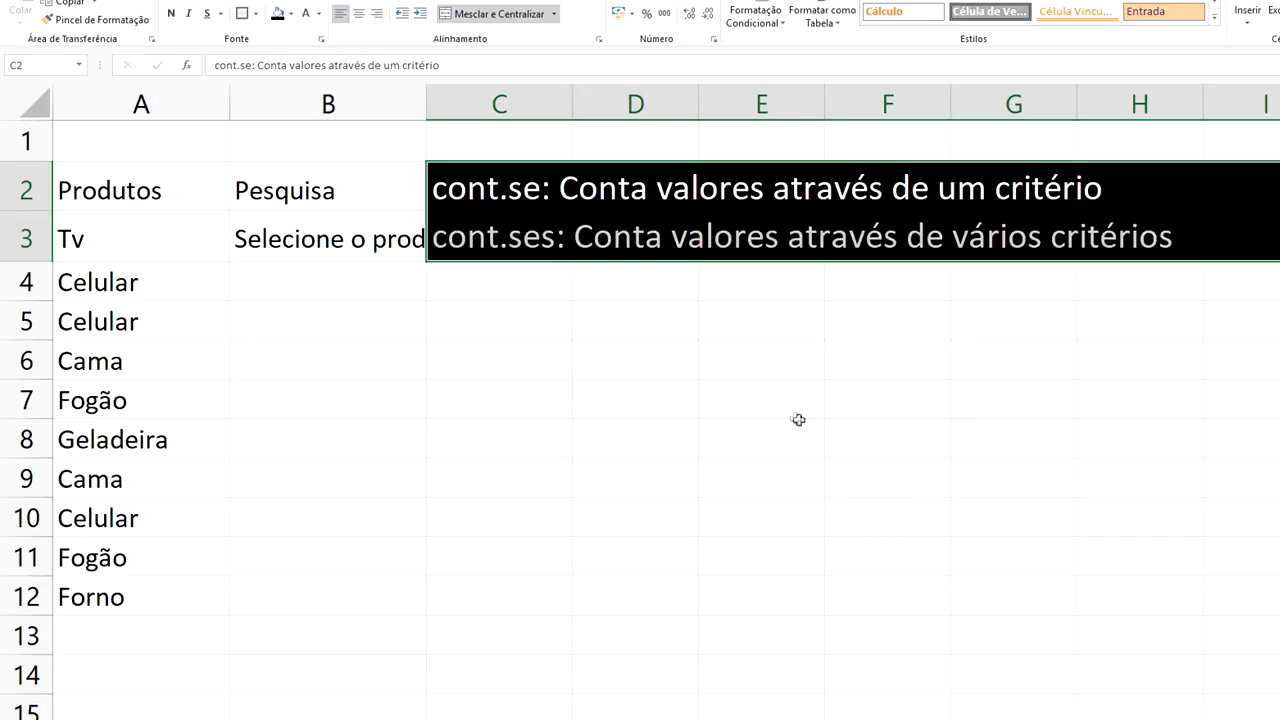
left_click(634, 236)
left_click(472, 185)
left_click_drag(652, 163, 835, 210)
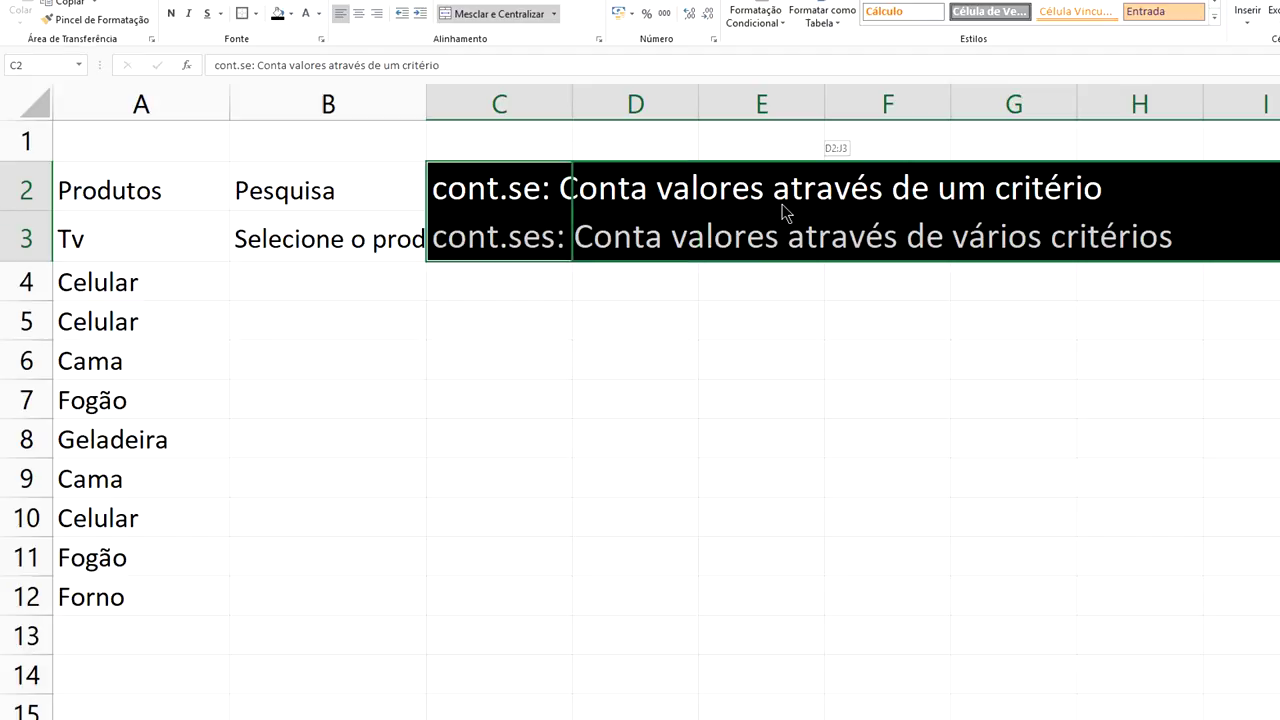
left_click_drag(835, 210, 782, 204)
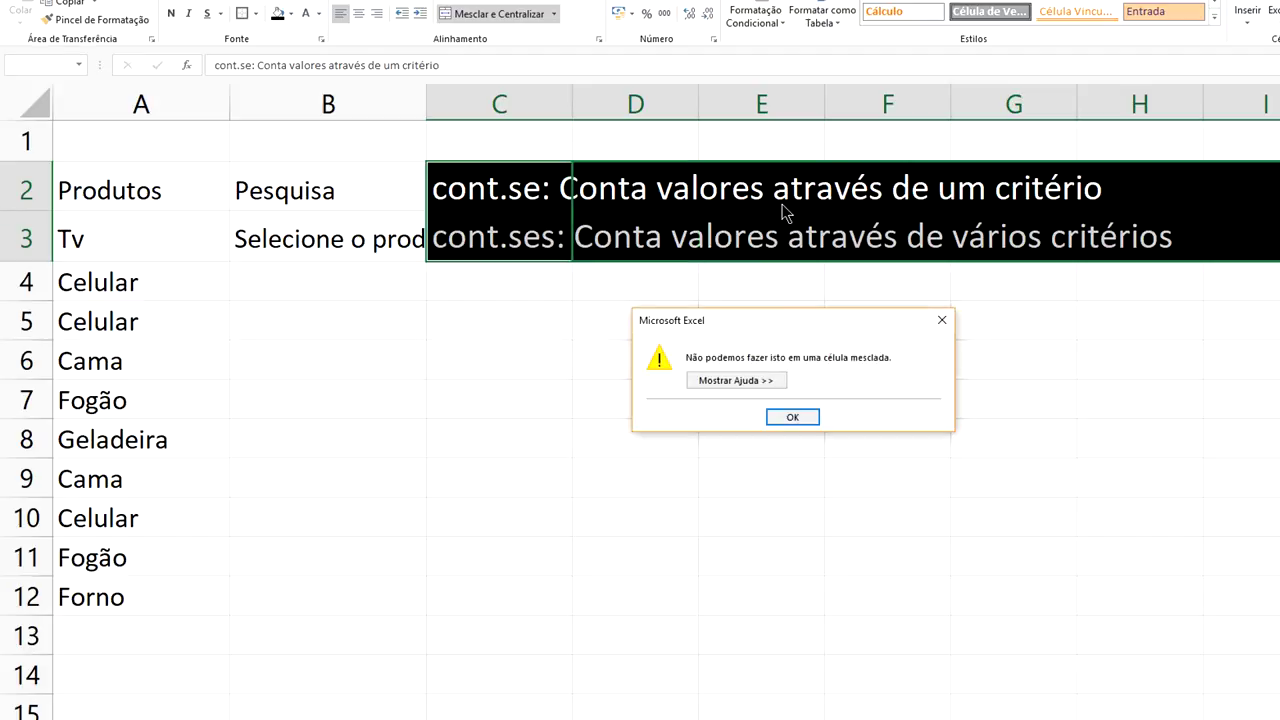
left_click(797, 418)
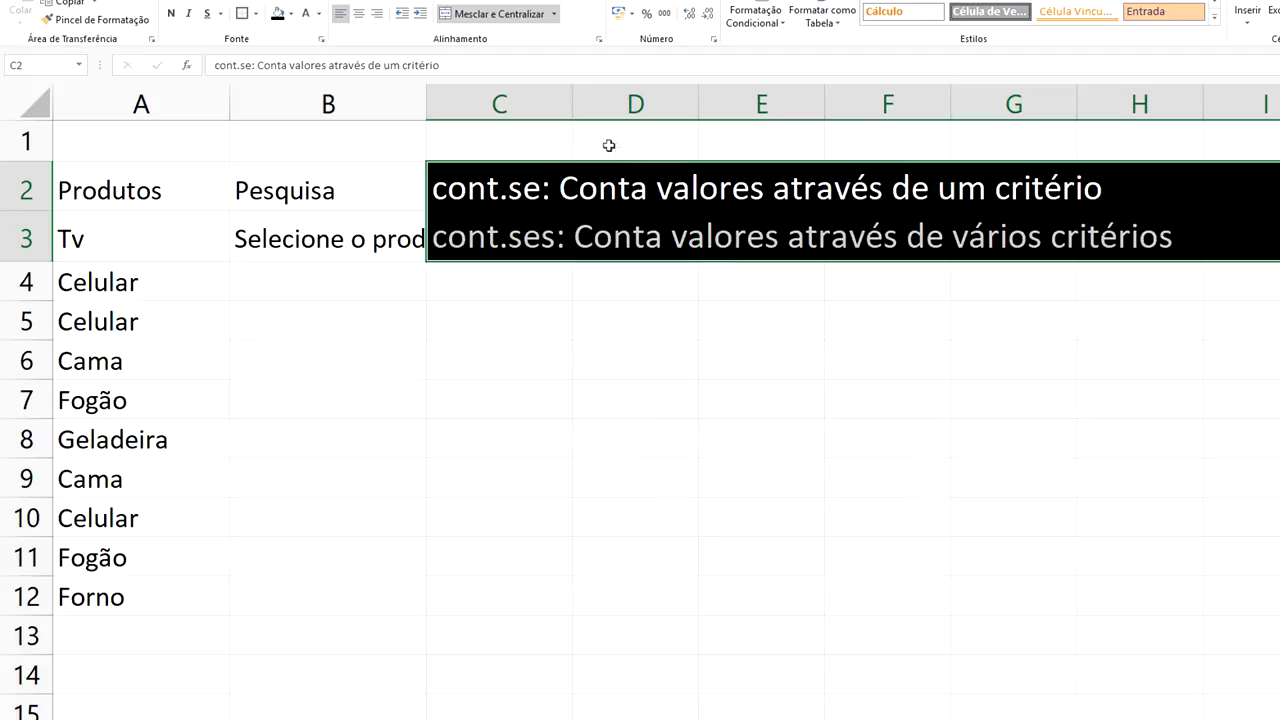
mouse_move(494, 180)
left_mouse_down()
mouse_move(498, 240)
mouse_move(620, 345)
left_mouse_up()
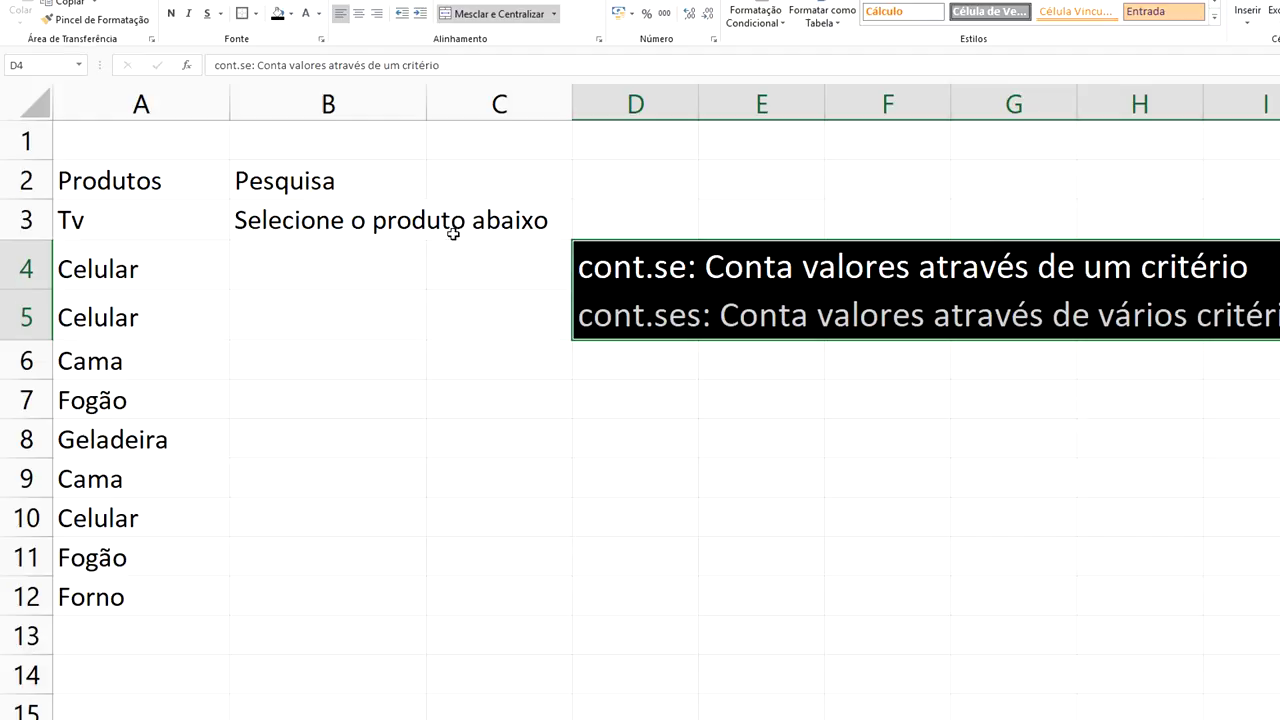
- Autofit column B to the prompt text and select B4 as the product choice cell
double_click(425, 92)
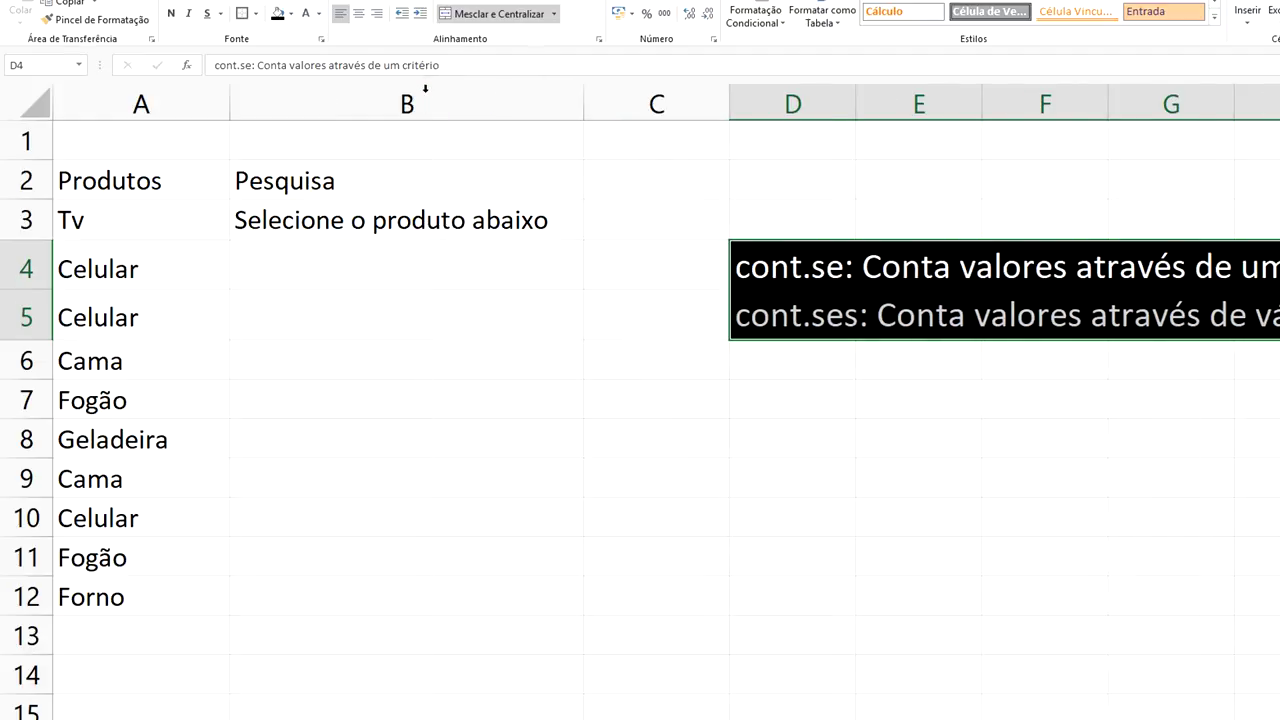
left_click(337, 267)
left_click(327, 221)
left_click(333, 184)
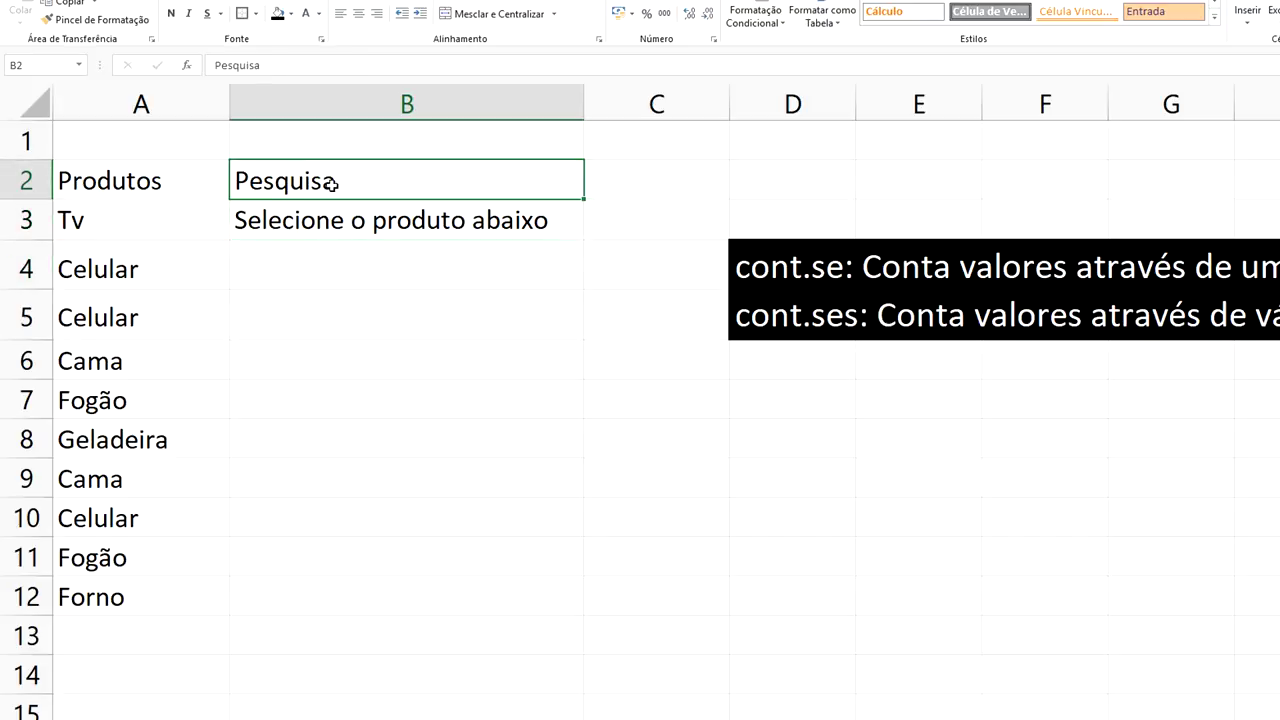
left_click(330, 276)
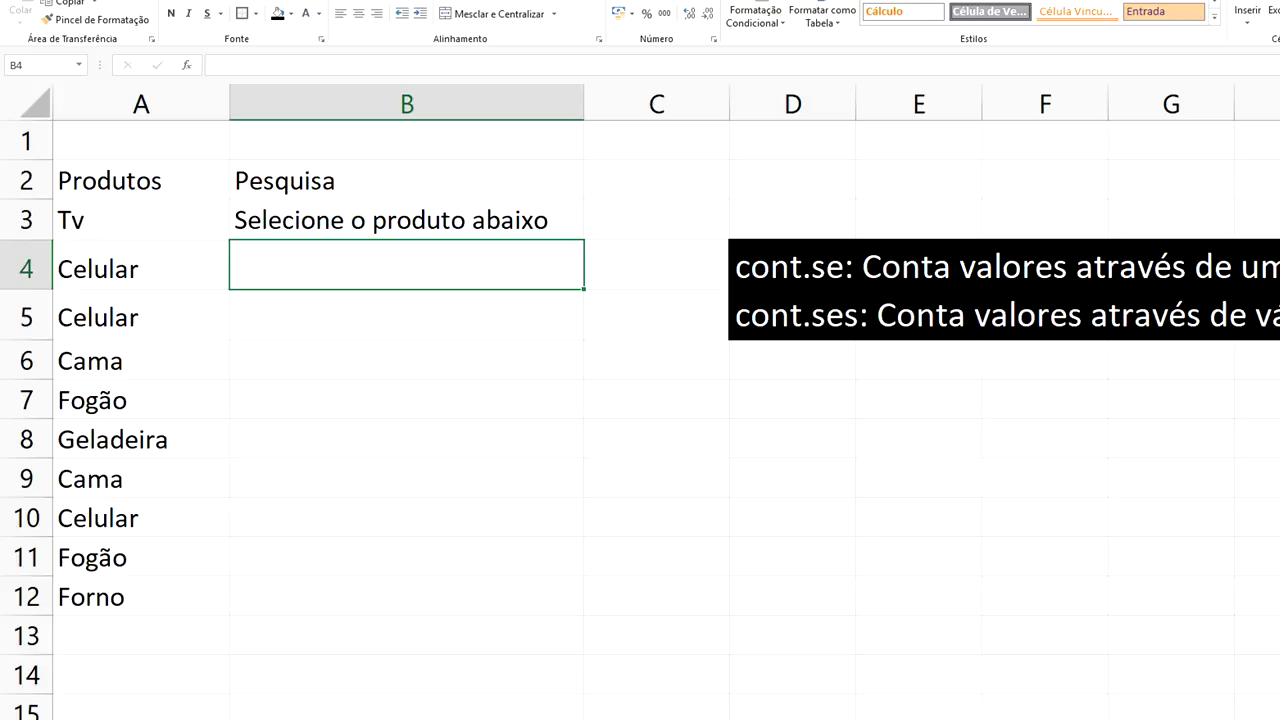
key("alt+s")
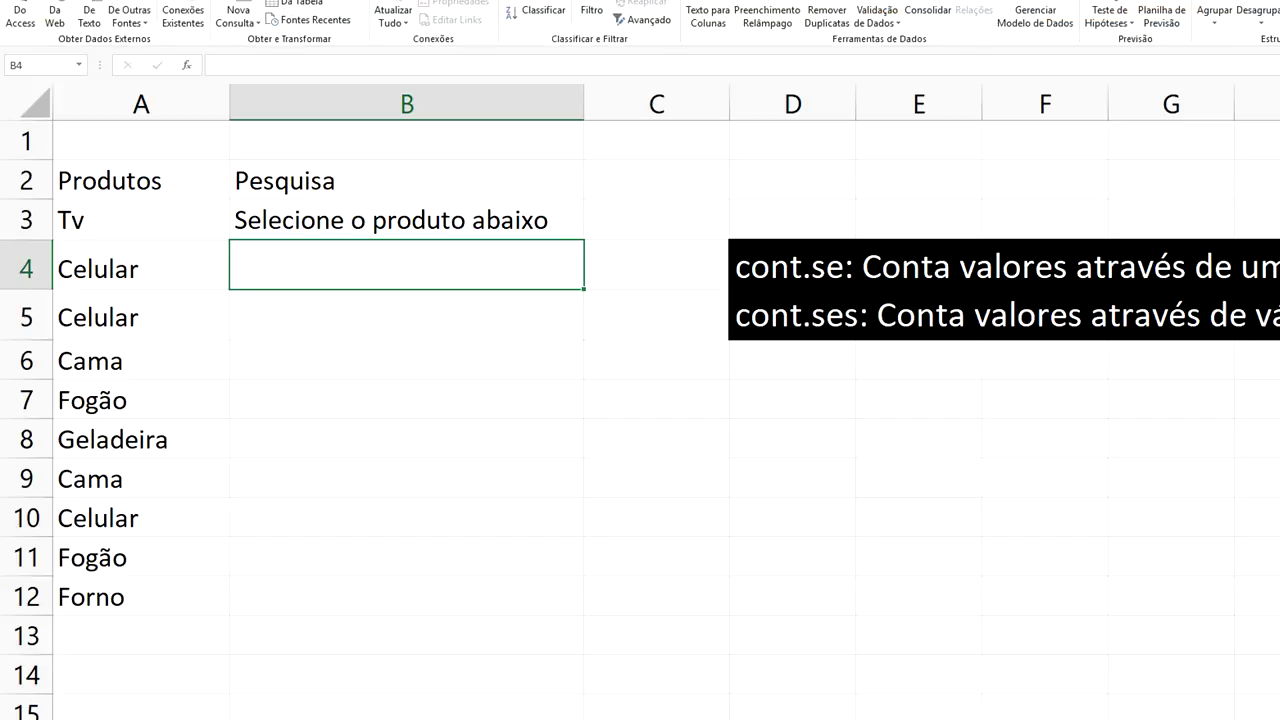
- Give B4 List data validation sourced from =Planilha2!$A$2:$A$7
left_click(884, 3)
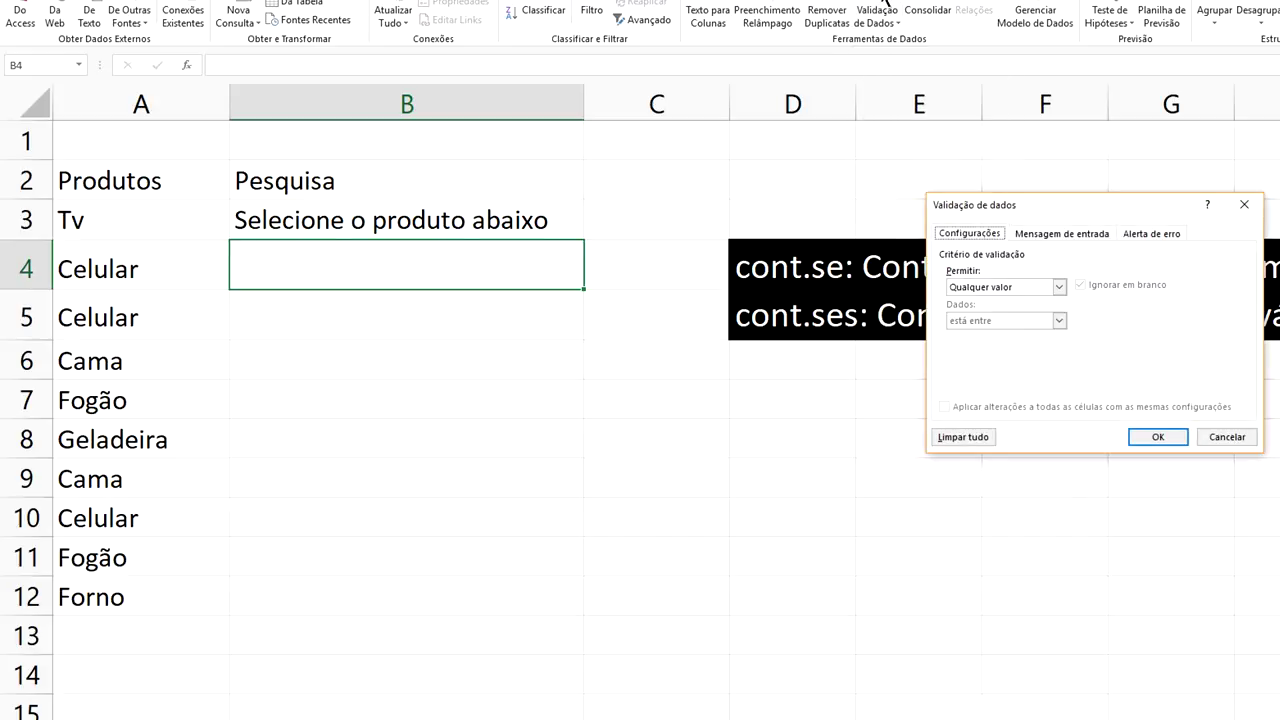
left_click(1059, 288)
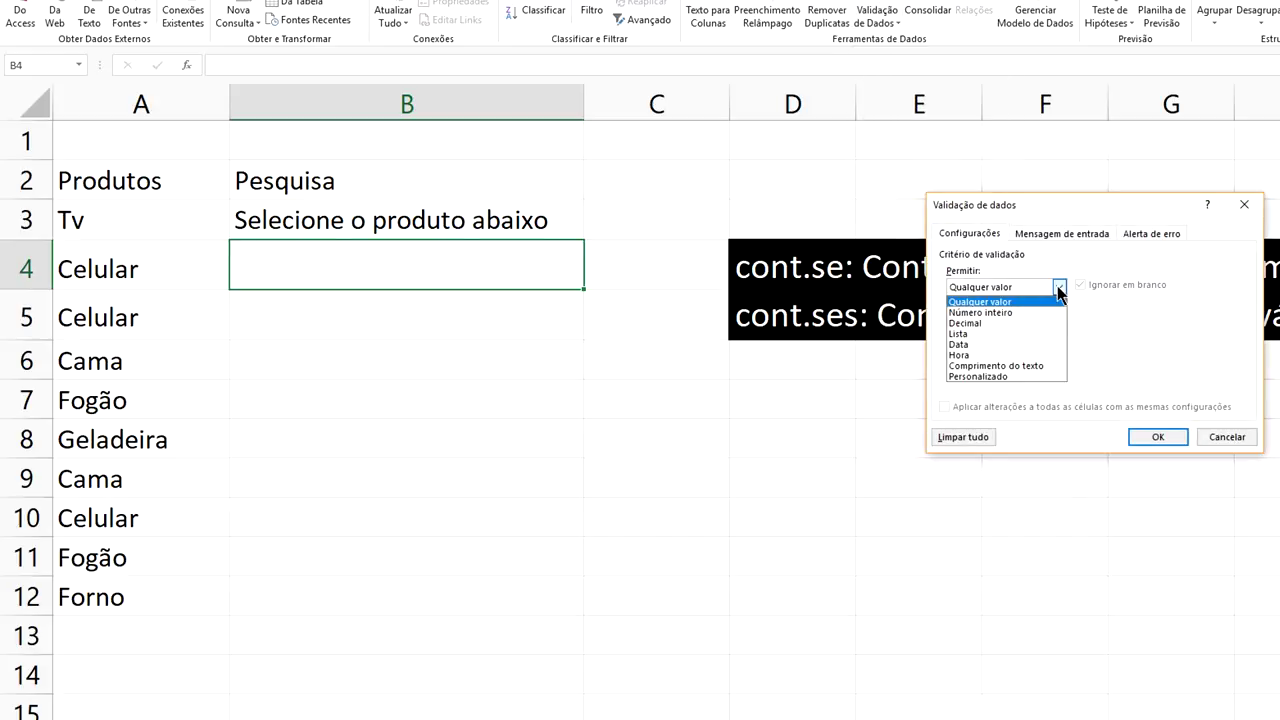
left_click(1003, 340)
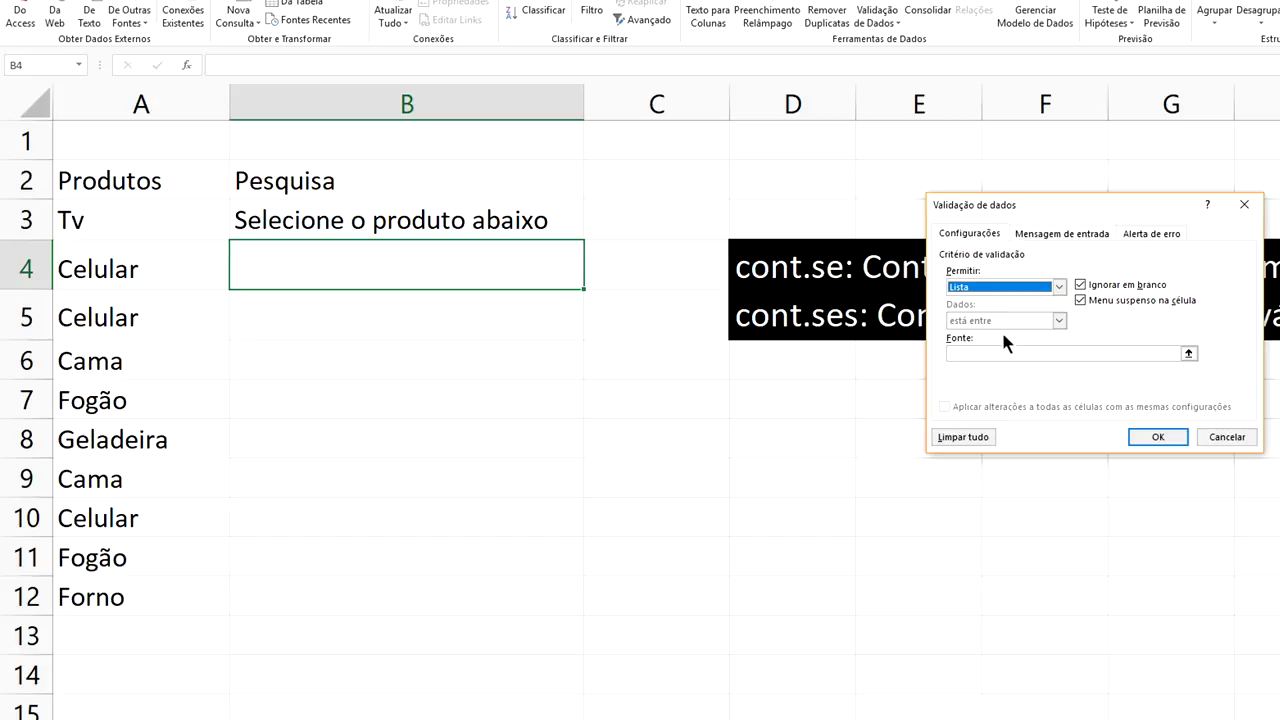
left_click(1188, 353)
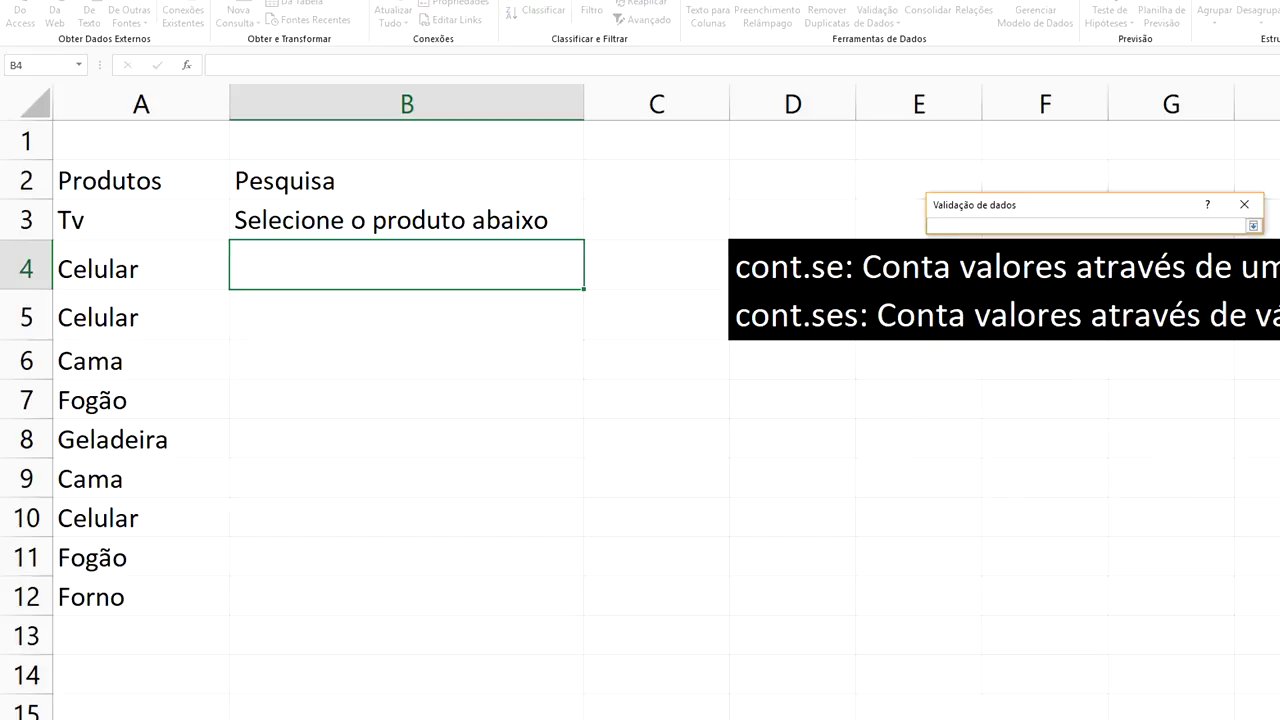
key("ctrl+Page_Down")
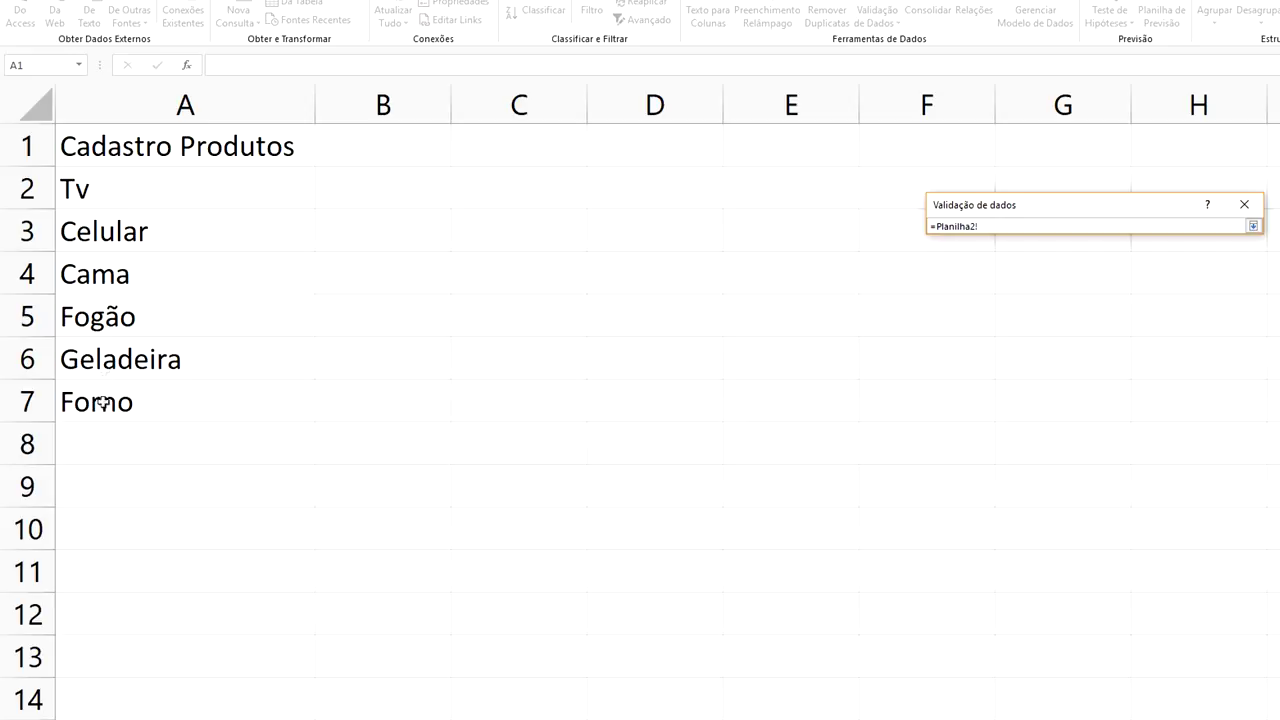
left_click_drag(88, 188, 121, 397)
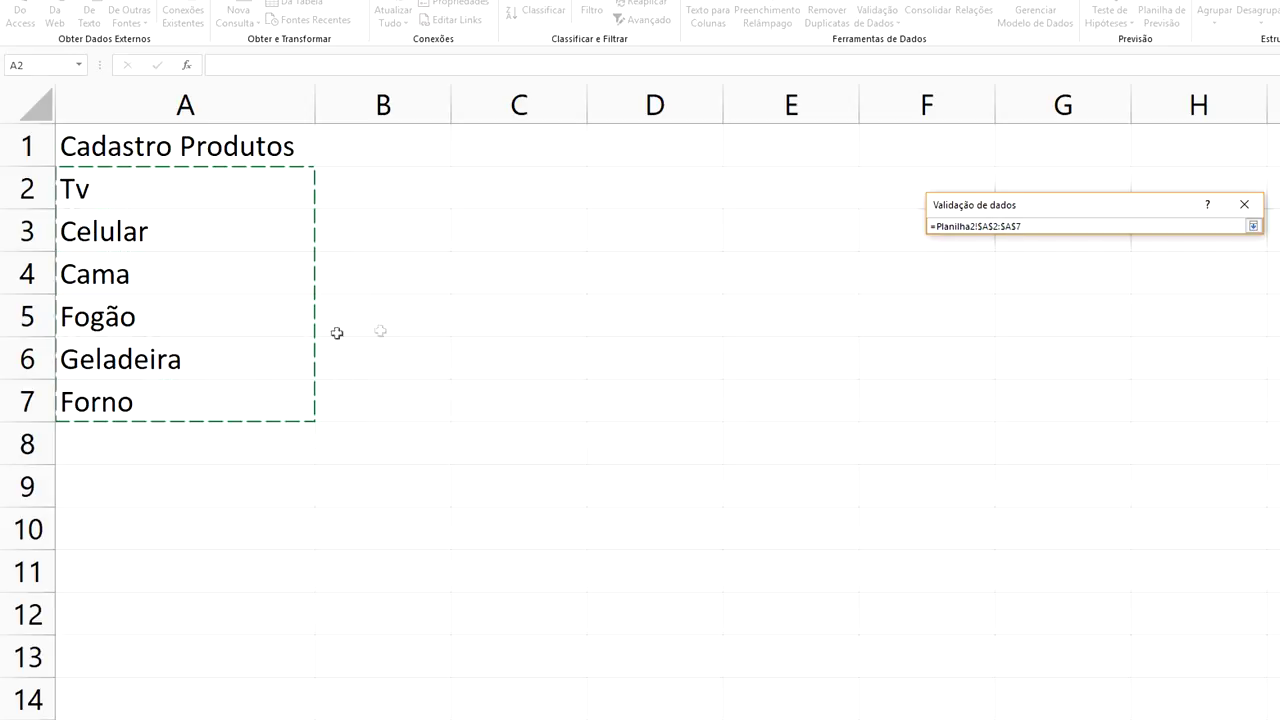
left_click(1253, 227)
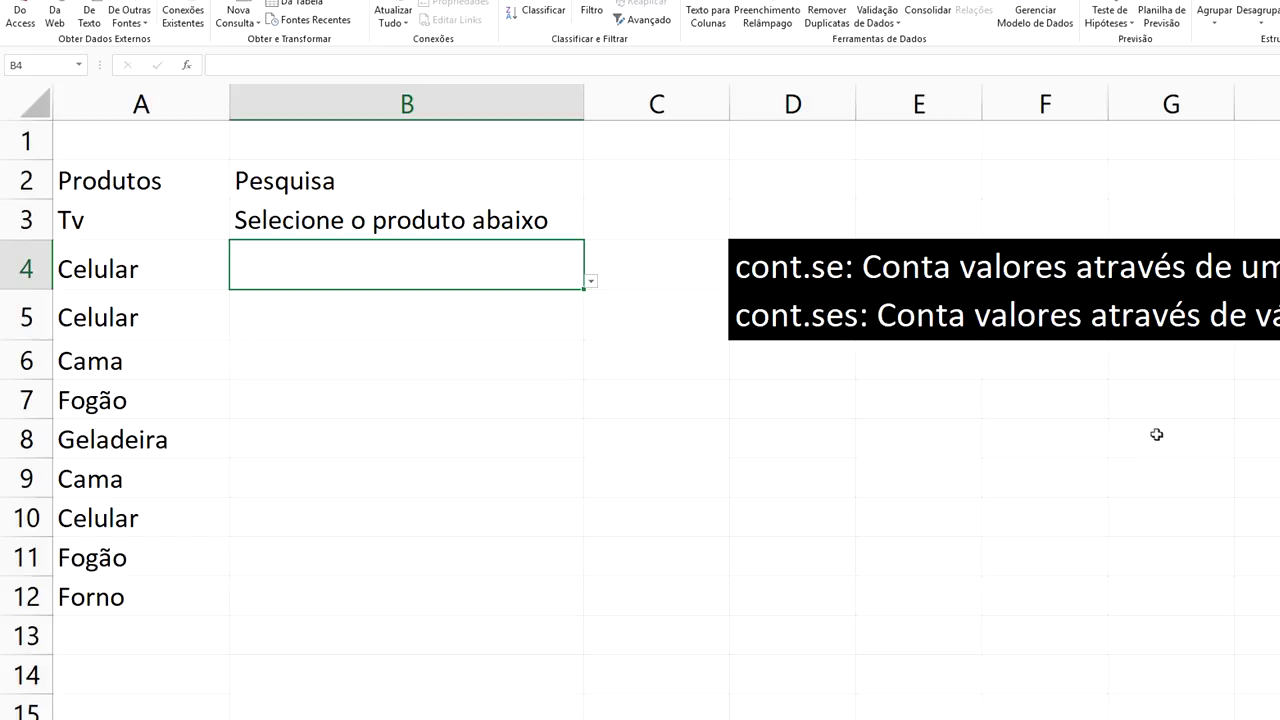
- Test B4's dropdown by choosing Geladeira, then Tv
left_click(591, 282)
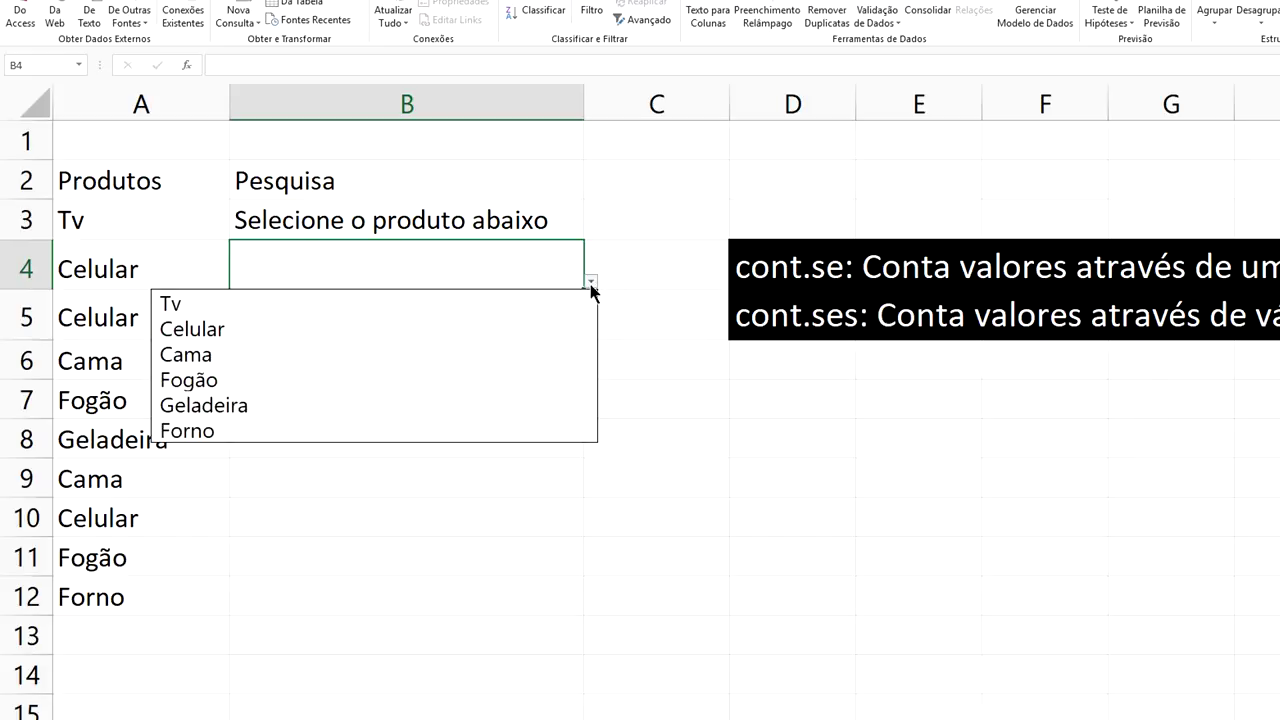
left_click(252, 408)
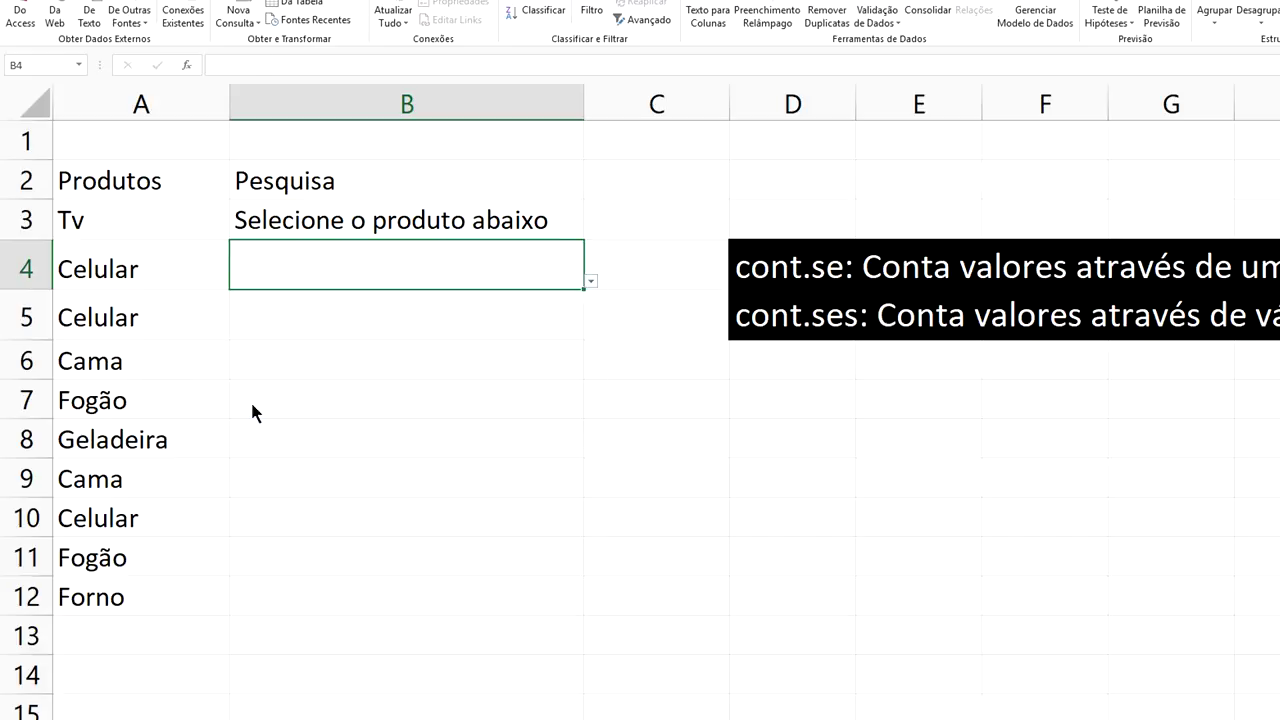
left_click(591, 282)
left_click(273, 312)
left_click(664, 203)
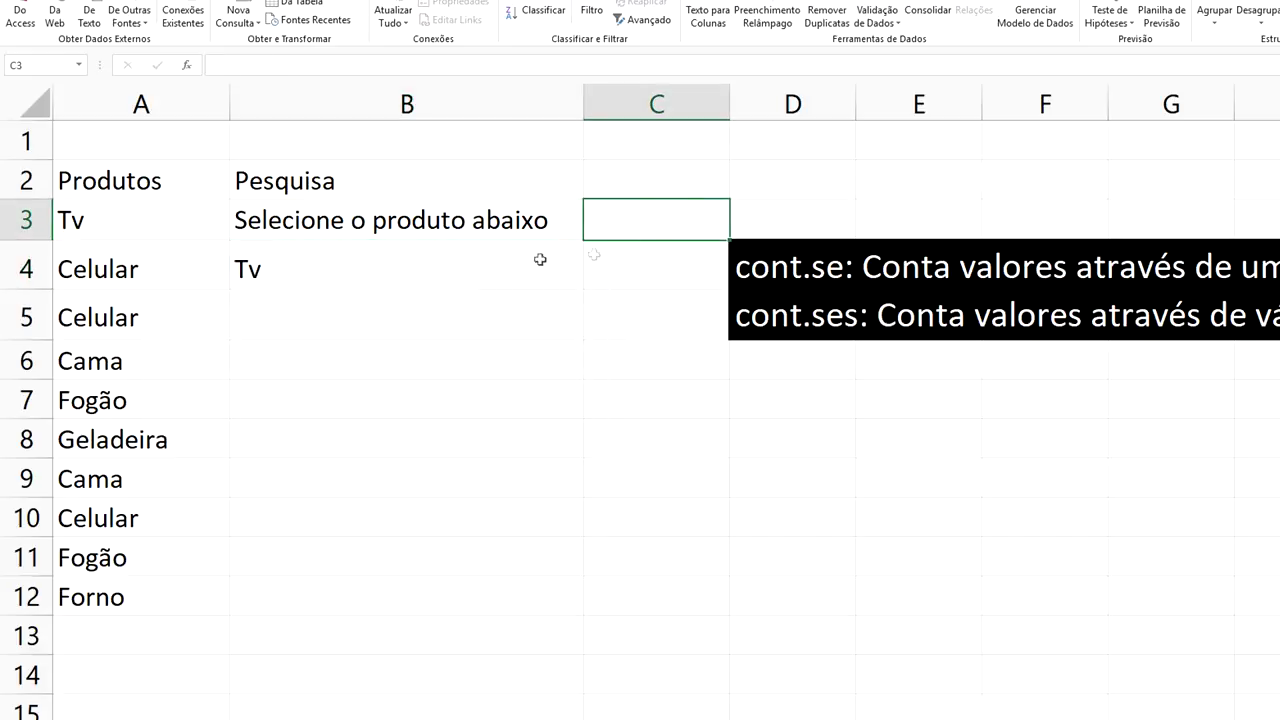
left_click(492, 271)
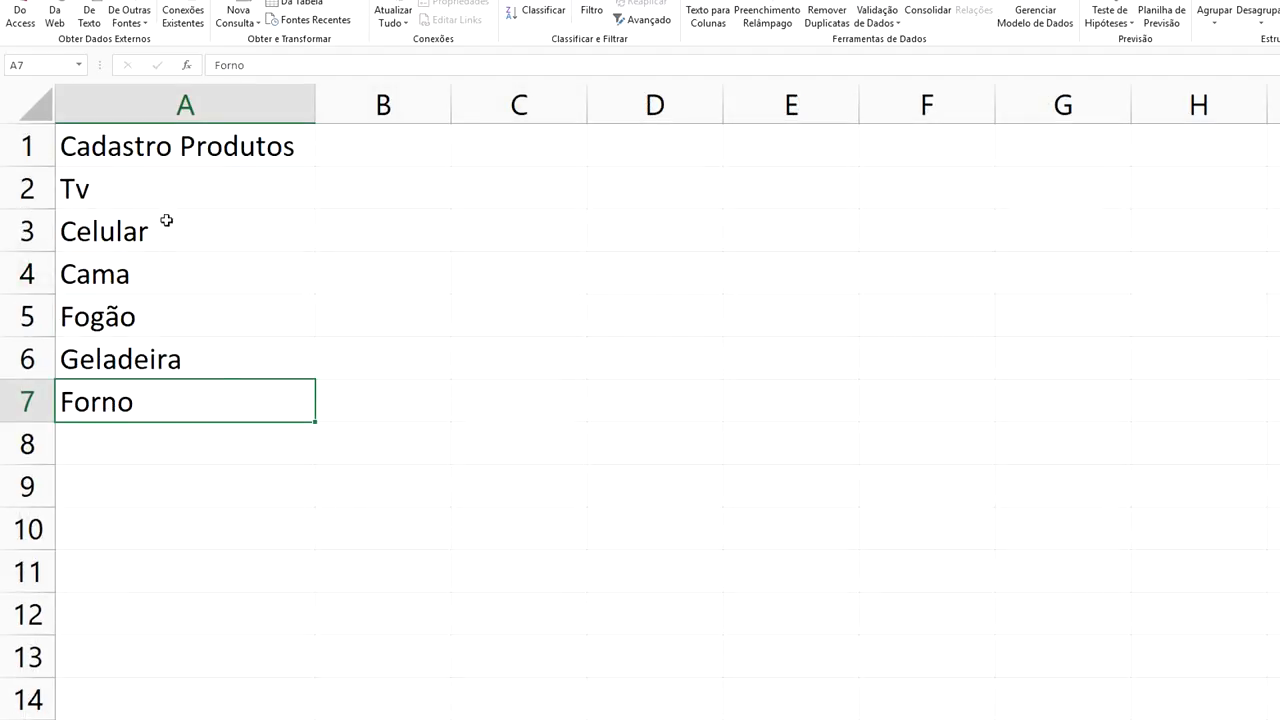
- Shift the products down one row and enter 'Selecione' in A2 of Cadastro Produtos
left_click(103, 187)
left_click_drag(103, 187, 125, 395)
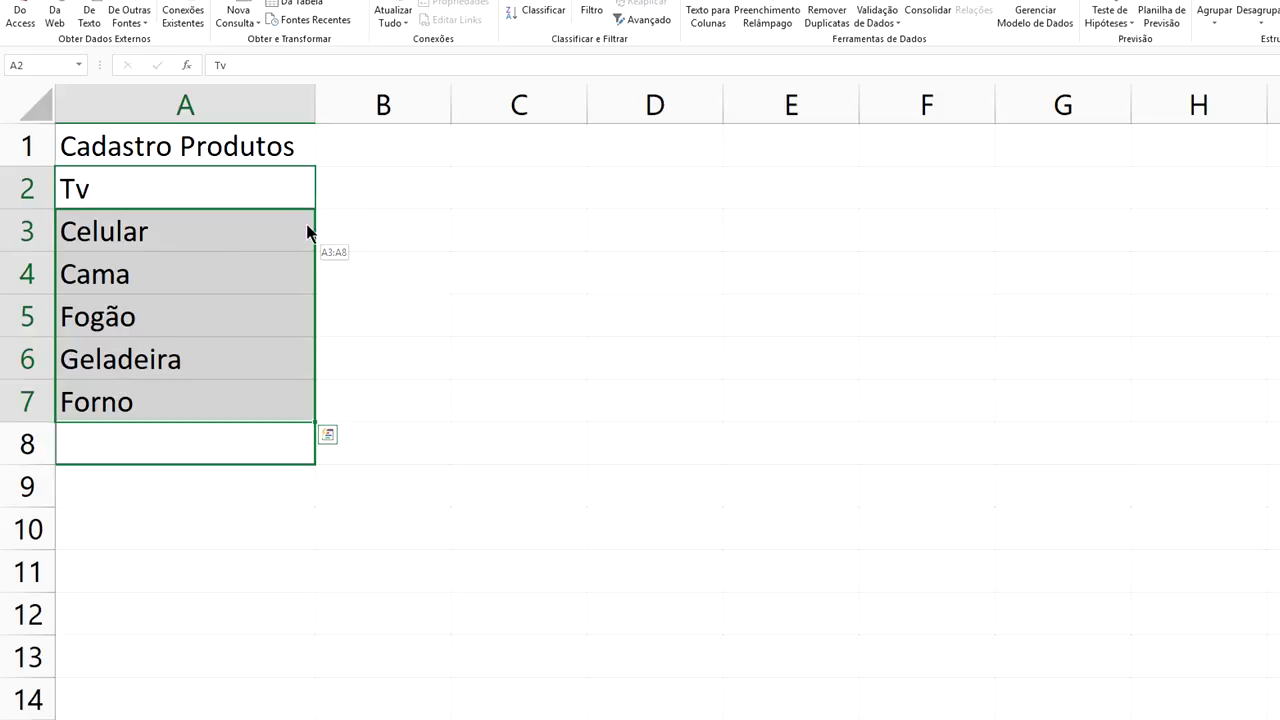
left_click_drag(315, 193, 310, 234)
left_click(176, 183)
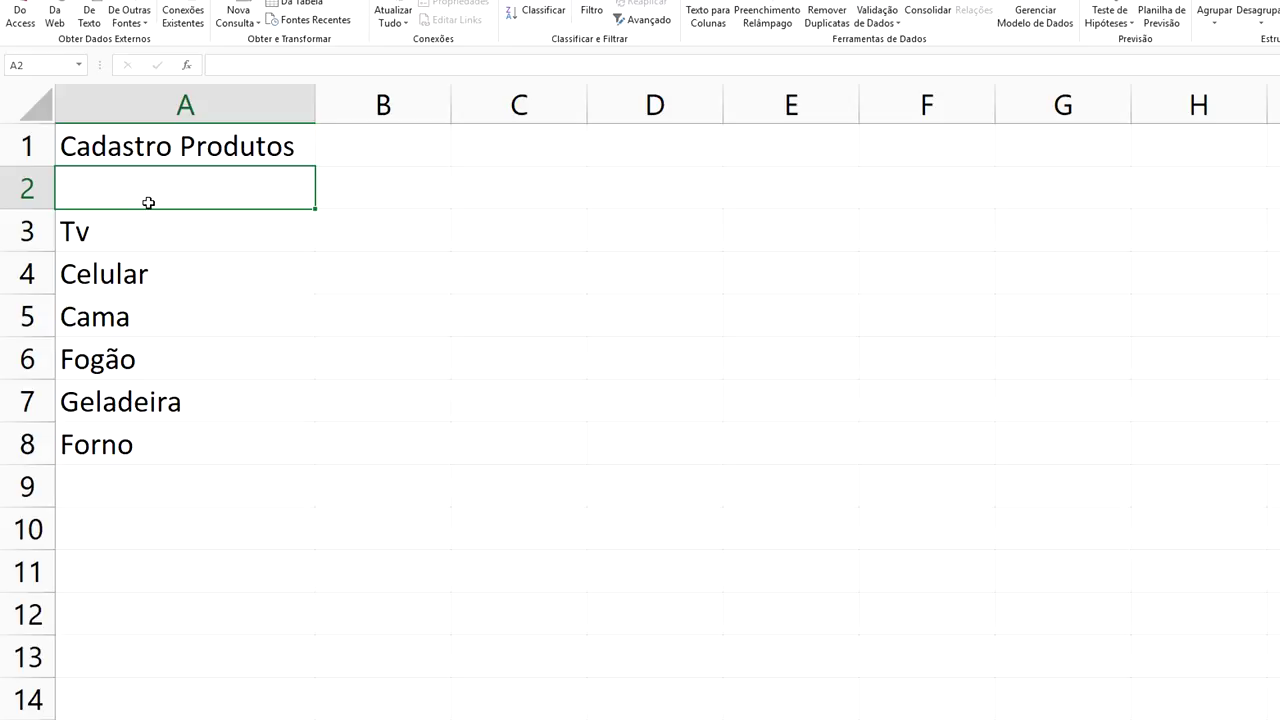
type("Selecione")
left_click(238, 283)
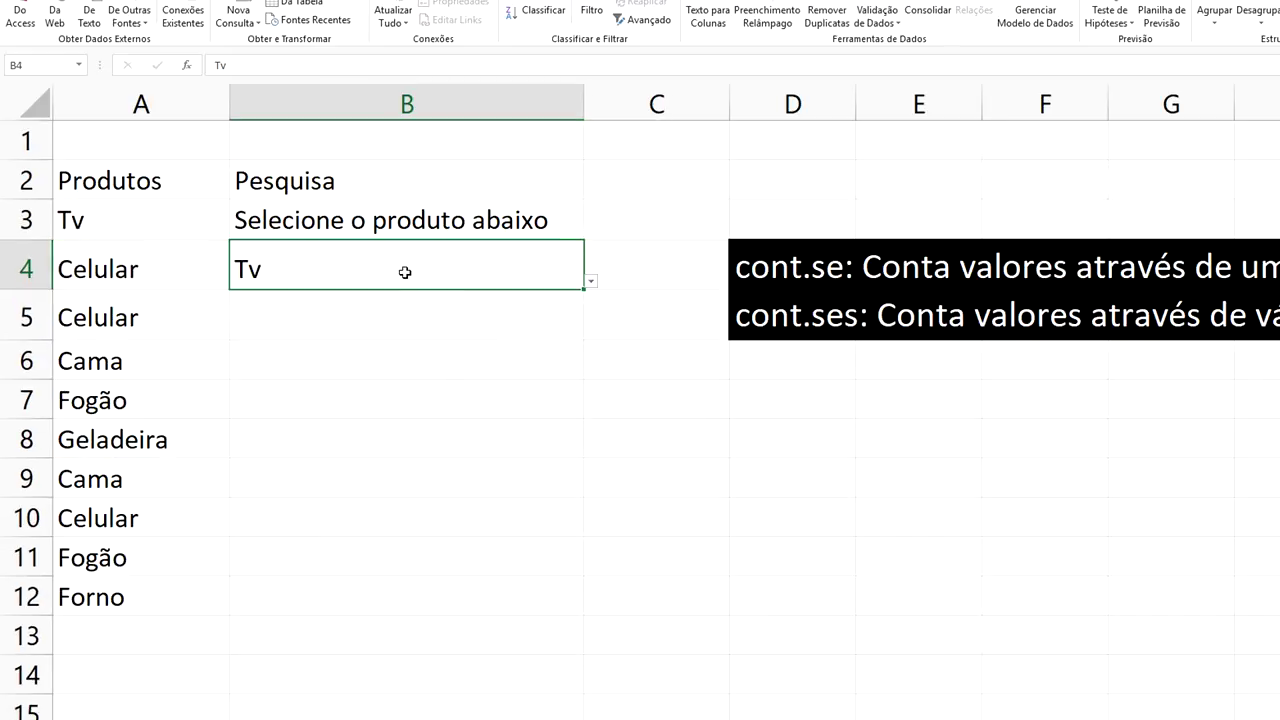
- Clear B4 and change its validation source to =Planilha2!$A$2:$A$8
key("Delete")
left_click(878, 10)
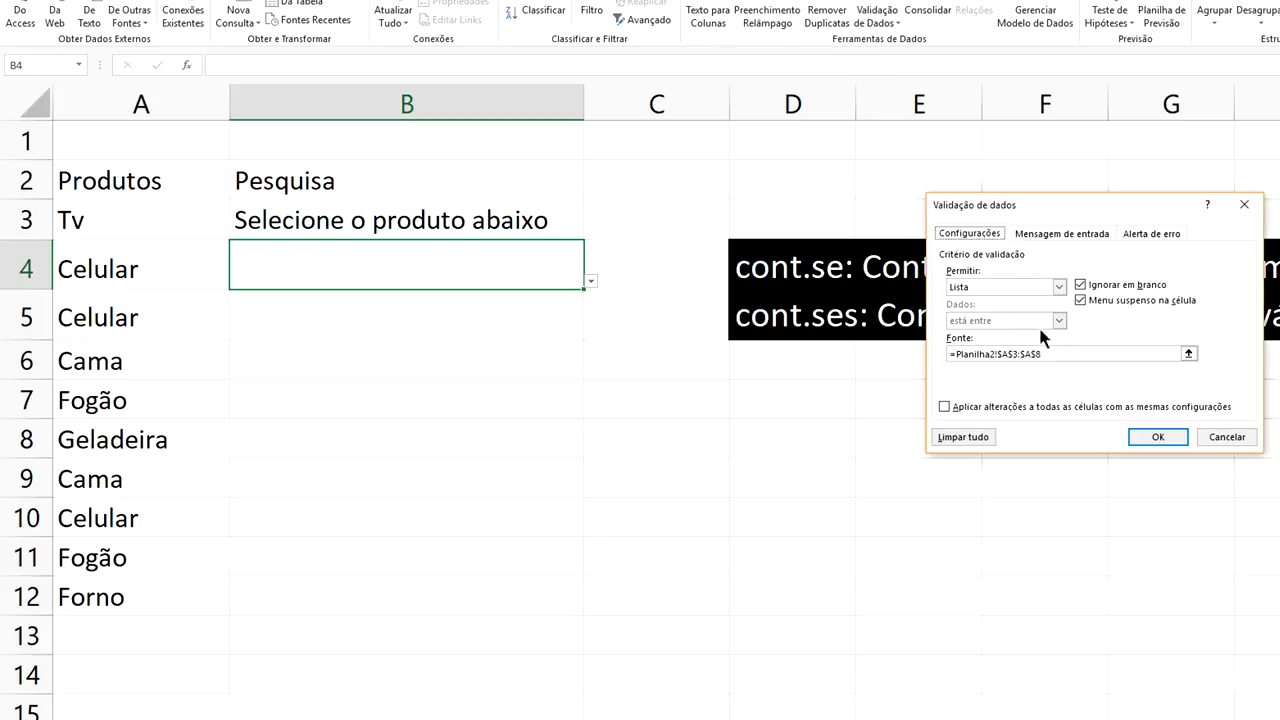
left_click(1188, 354)
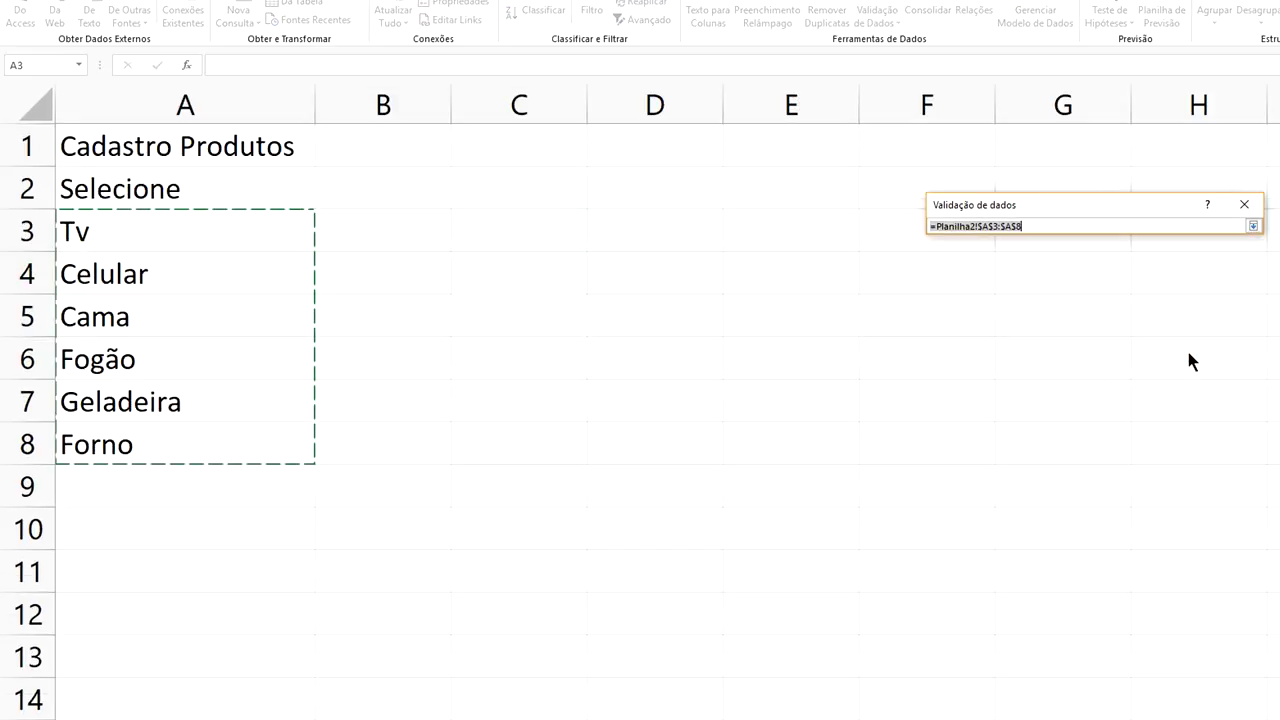
left_click_drag(150, 190, 163, 440)
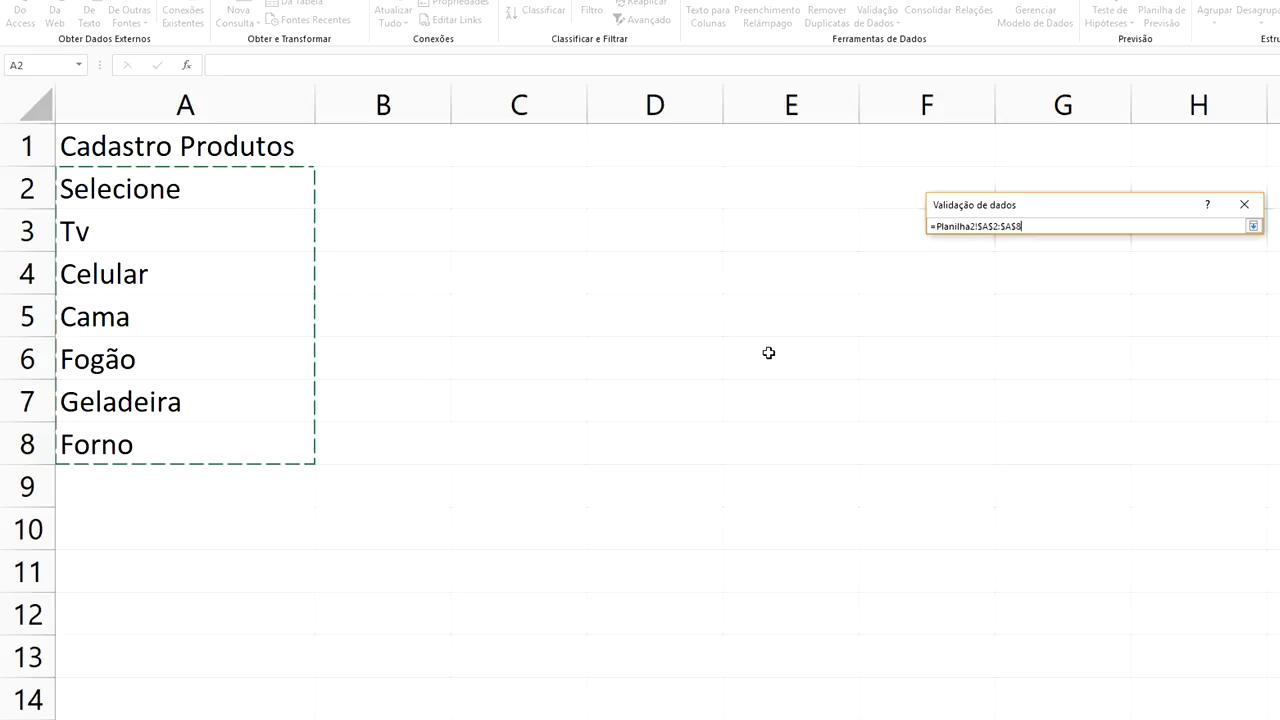
left_click(1253, 225)
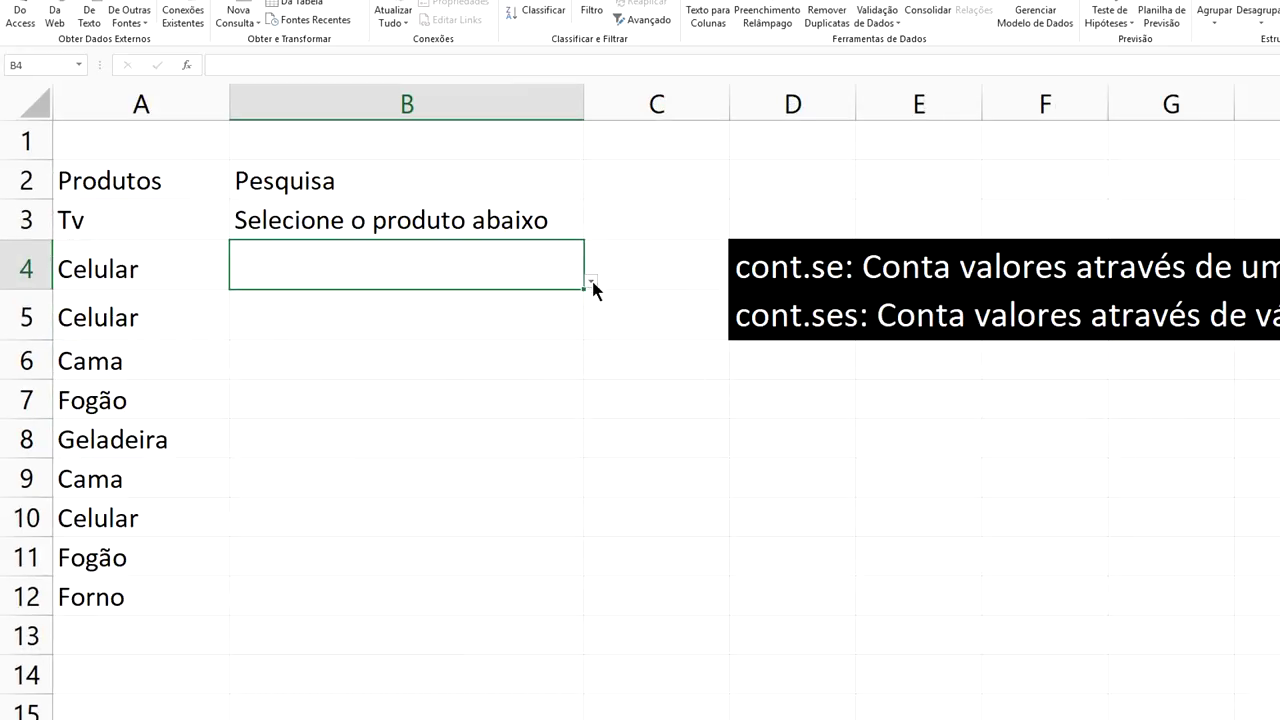
- Pick Celular in B4 from its dropdown, then reset B4 to Selecione
left_click(591, 283)
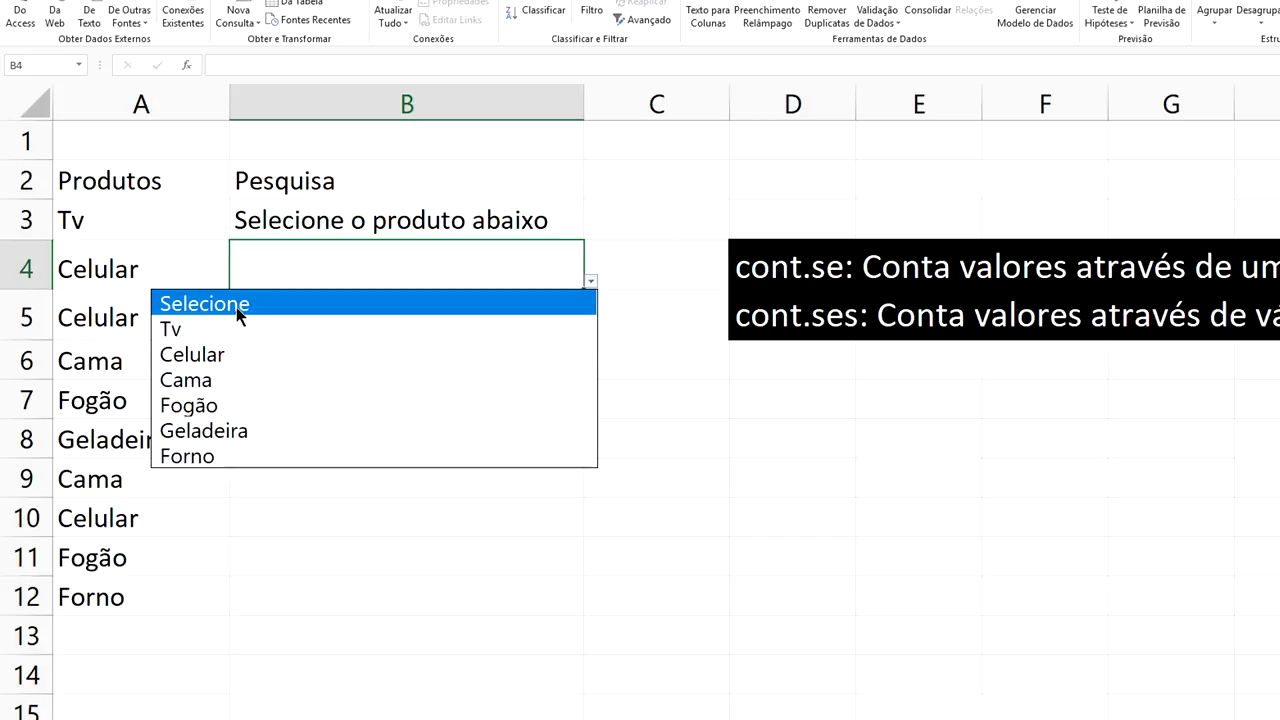
left_click(214, 354)
left_click(681, 209)
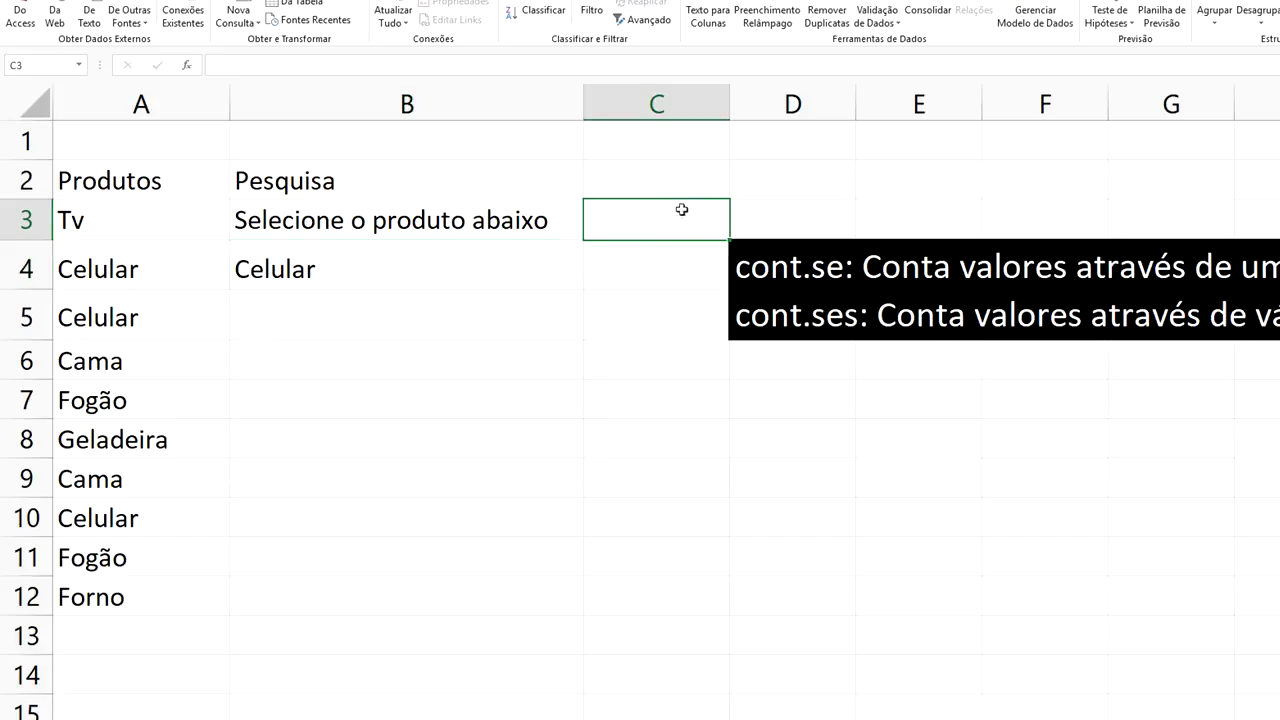
left_click(384, 272)
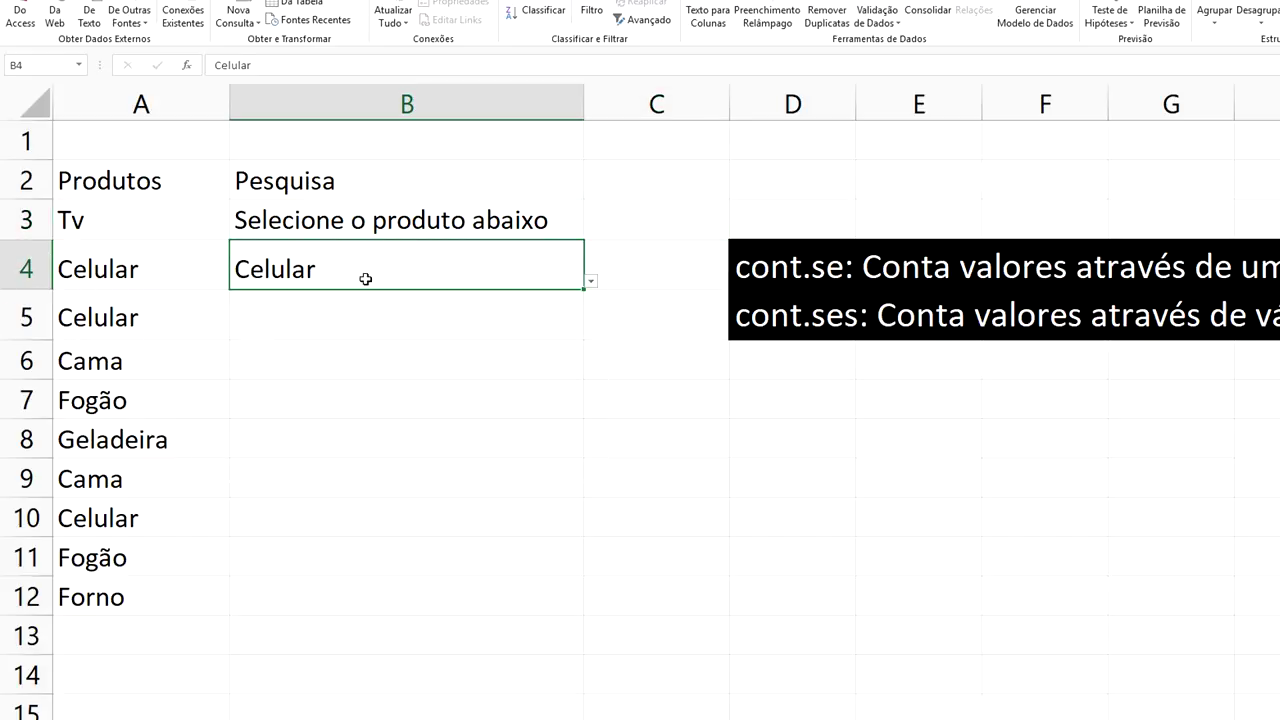
left_click(591, 282)
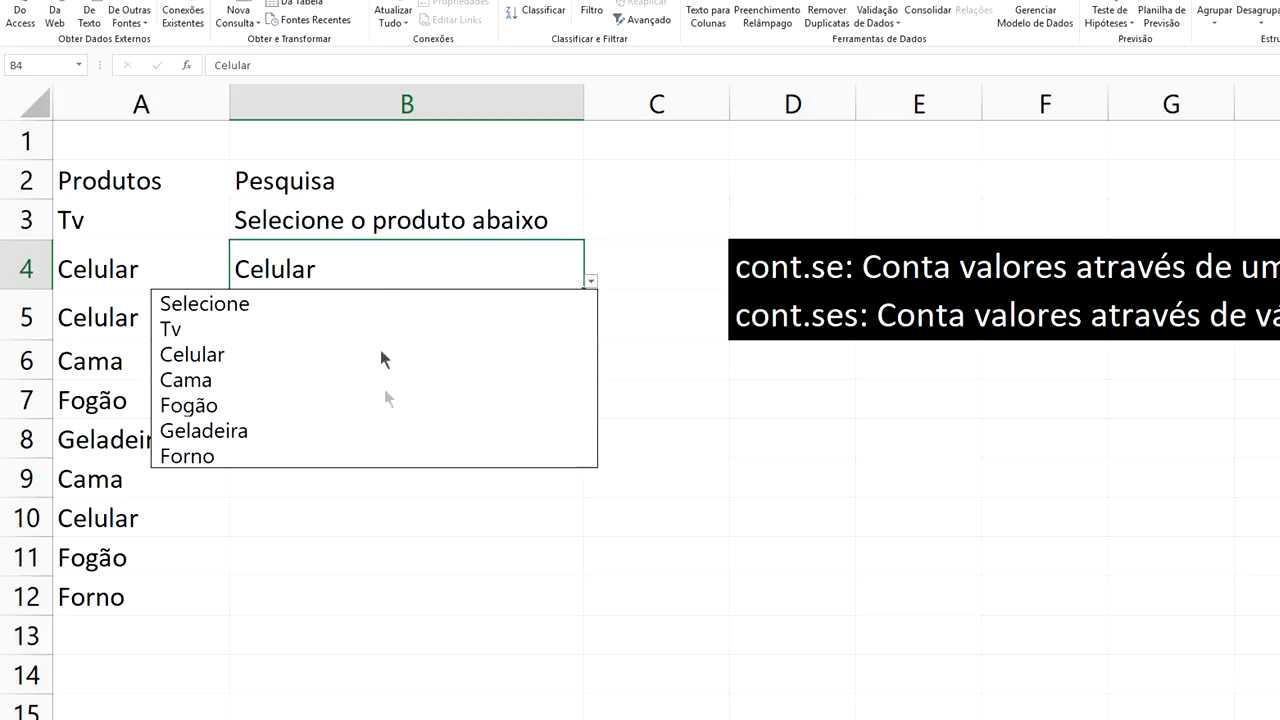
left_click(307, 304)
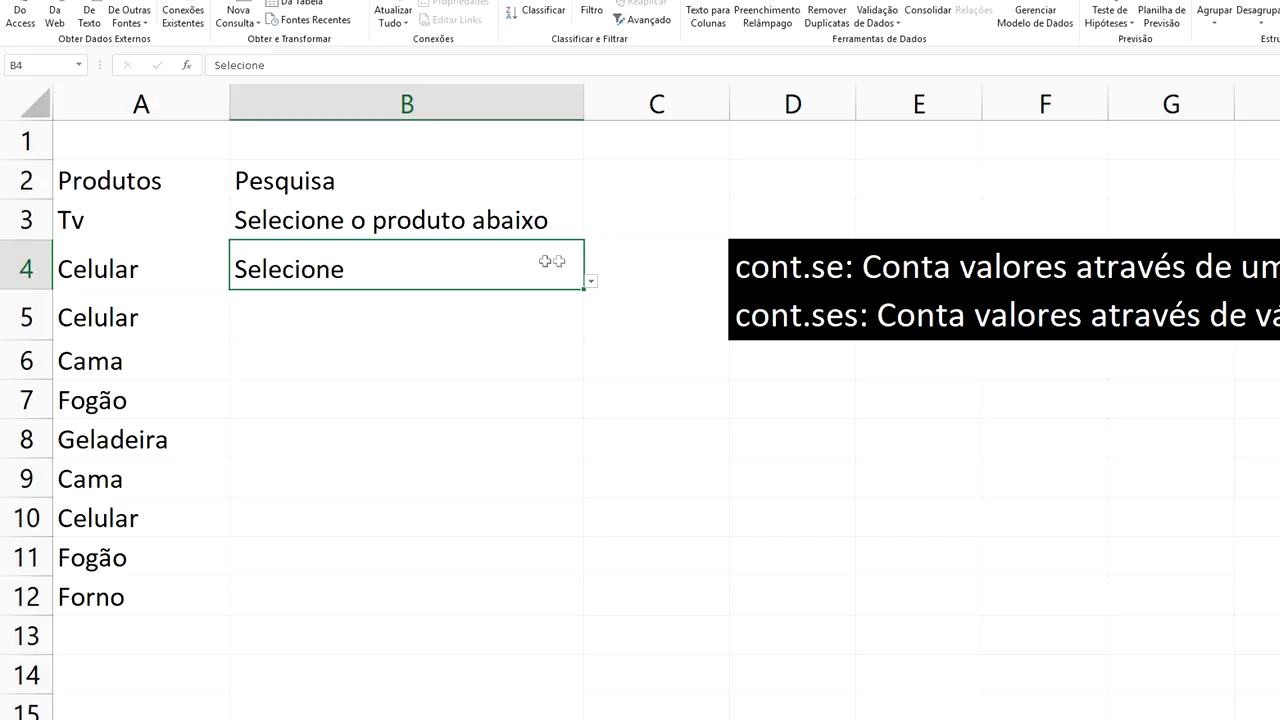
- Type 'Sele' into B4 to confirm the dropdown rejects free text, then cancel the error
left_click(667, 246)
left_click(486, 375)
left_click(497, 284)
left_click(591, 283)
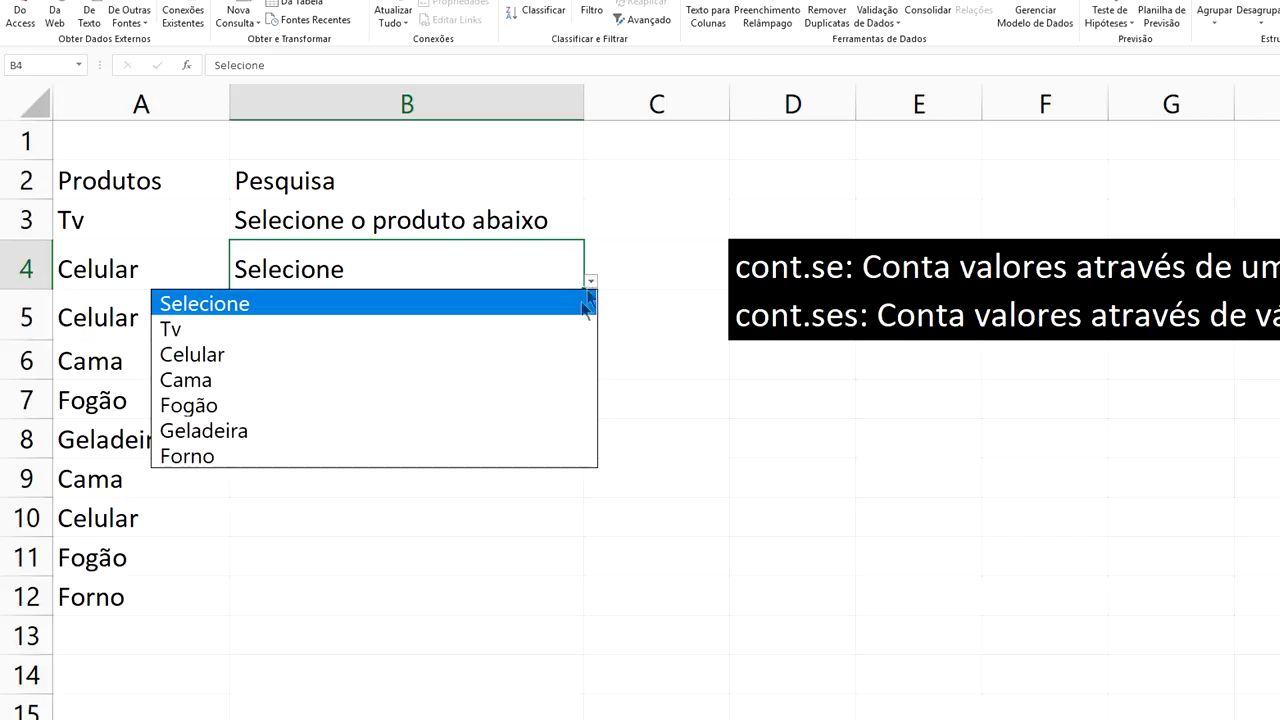
left_click(646, 199)
left_click(647, 222)
left_click(487, 265)
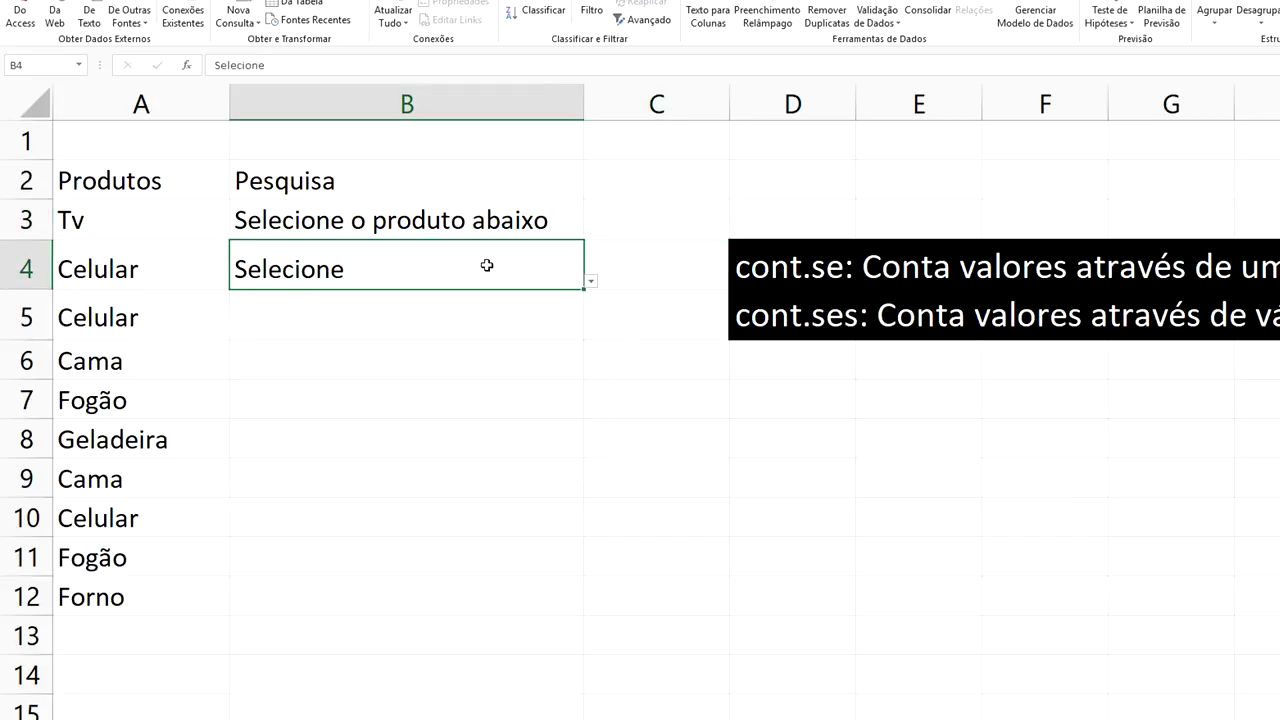
type("Sele")
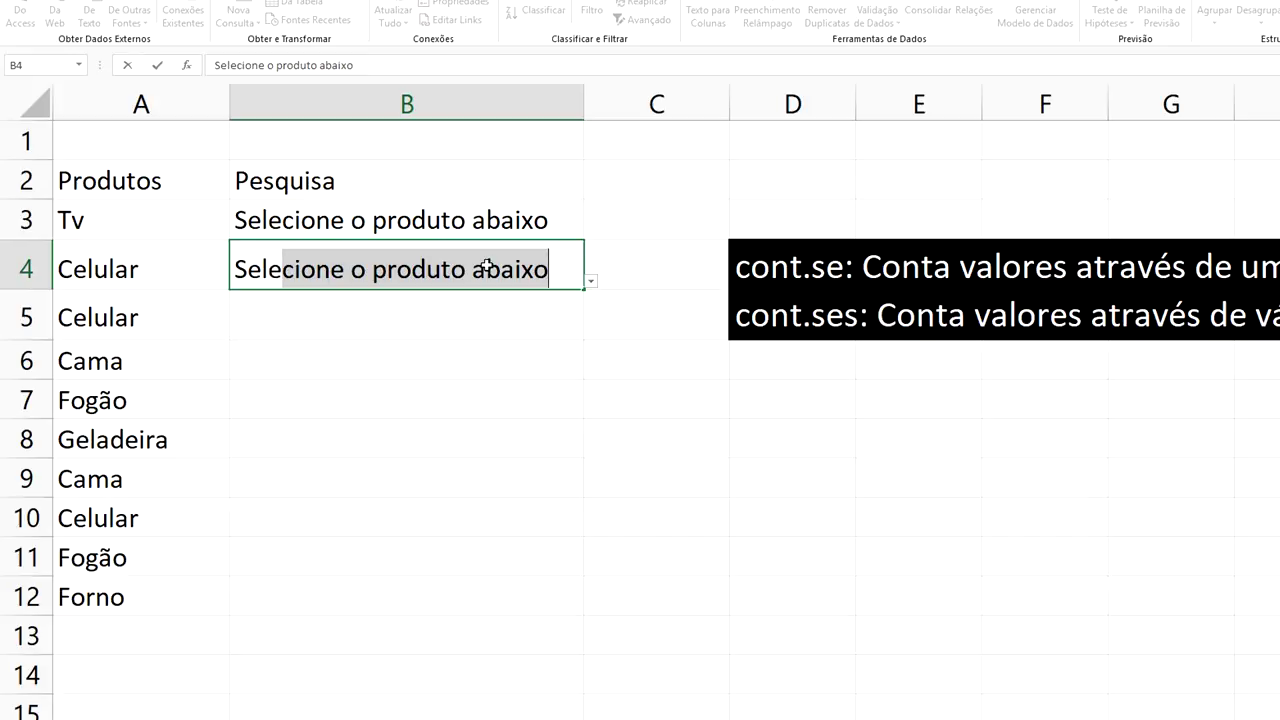
key("Return")
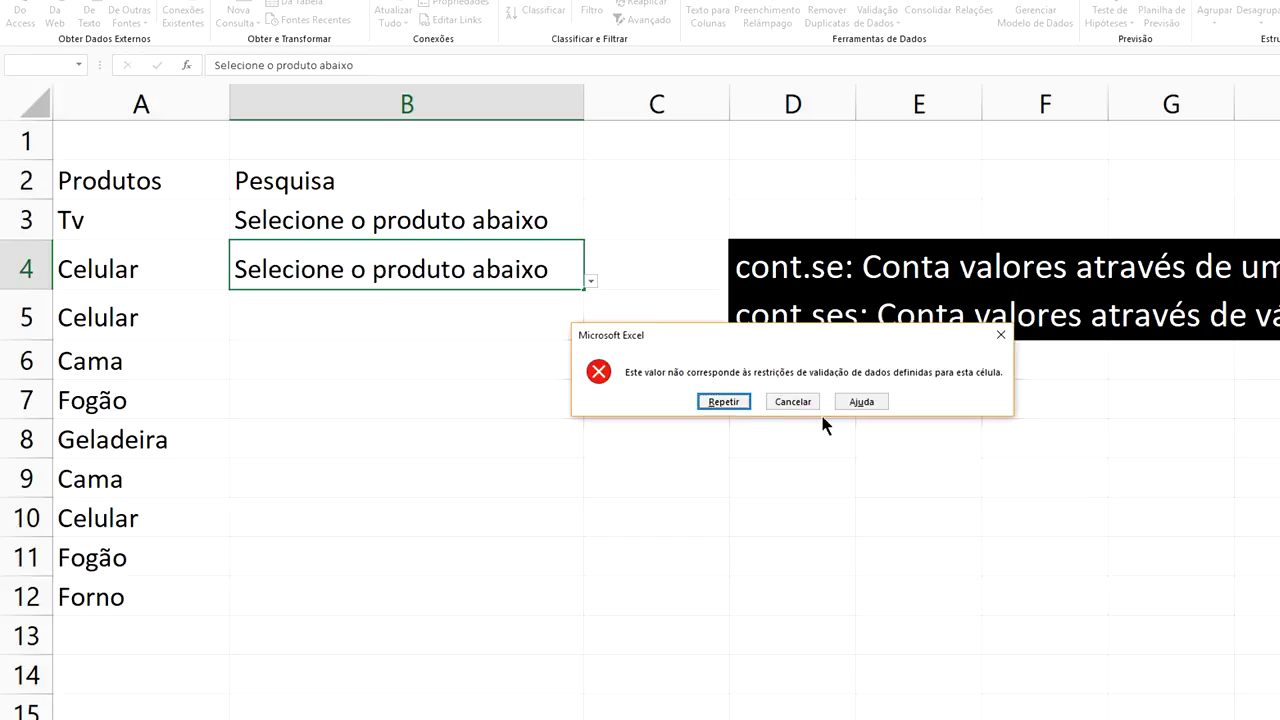
left_click(814, 404)
- Choose Geladeira from B4's product dropdown
left_click(503, 362)
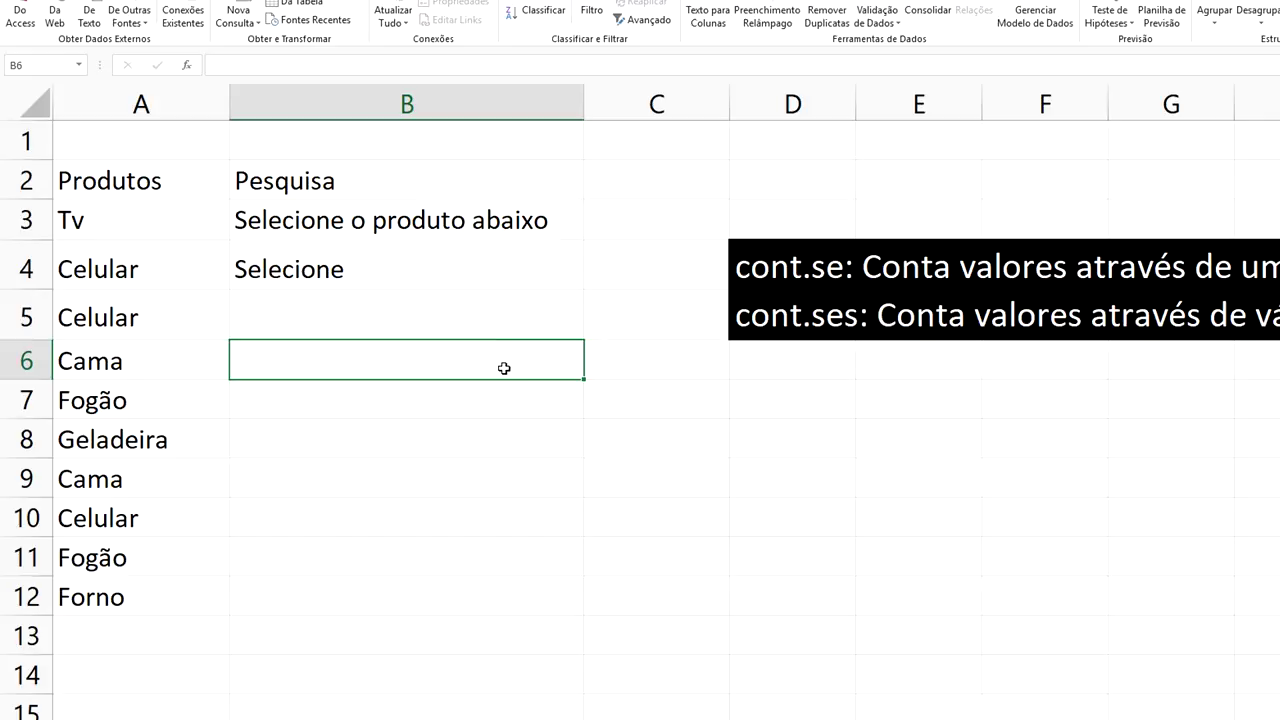
left_click(543, 465)
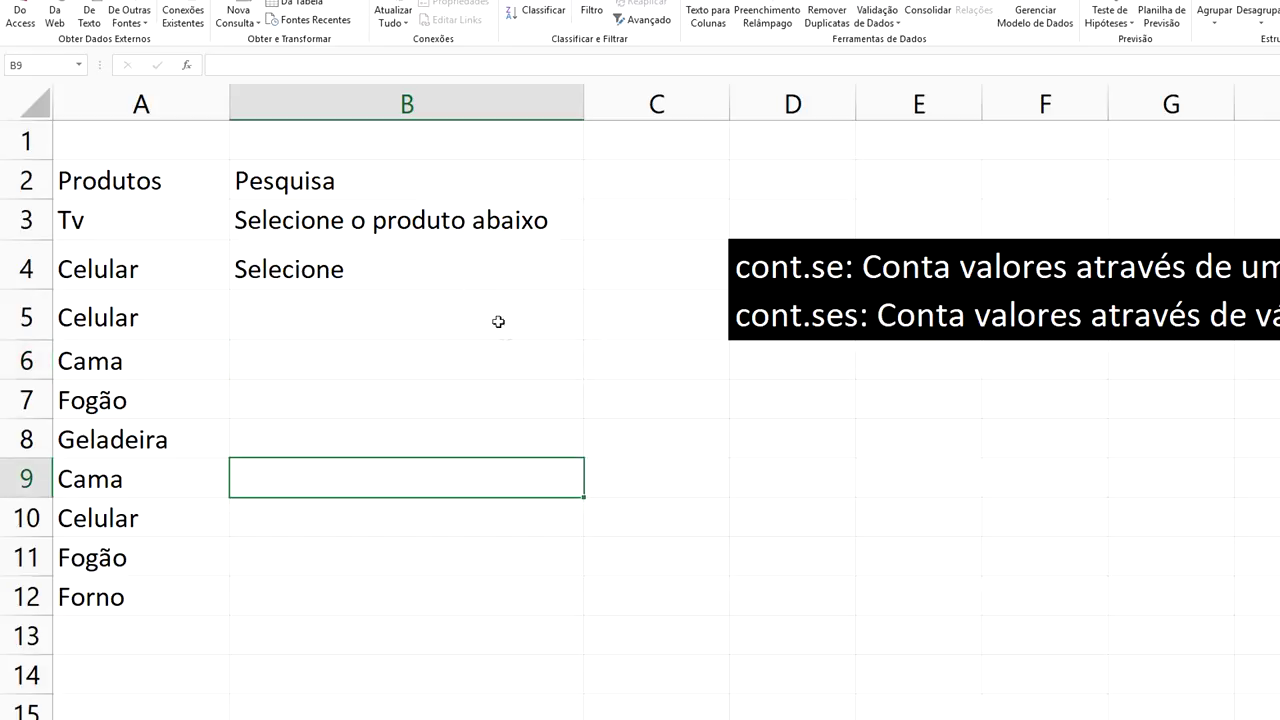
left_click(461, 270)
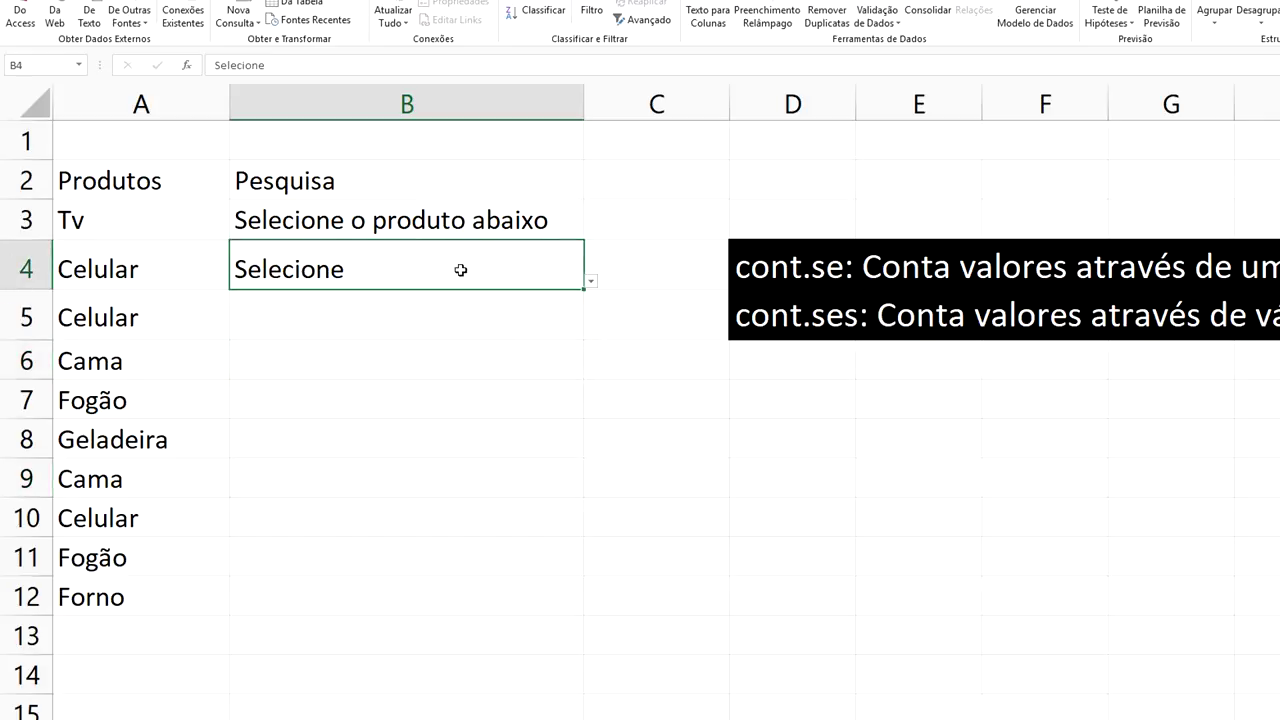
left_click(611, 391)
left_click(481, 362)
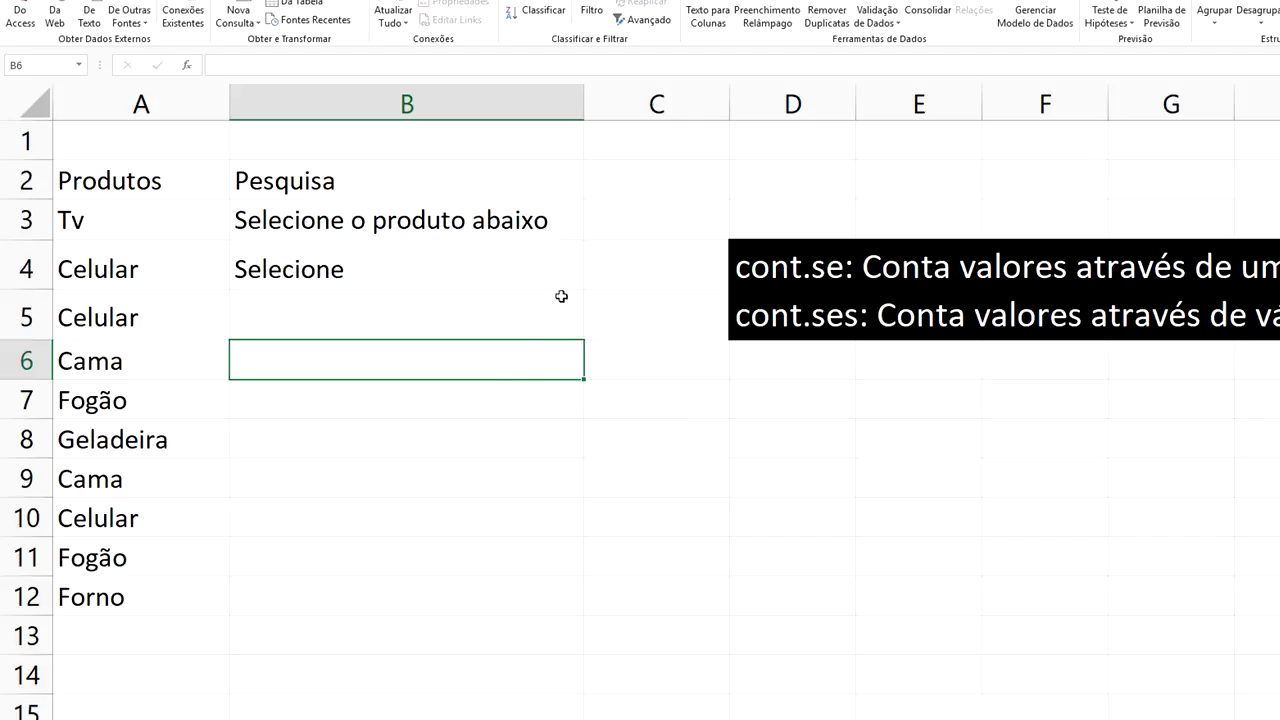
left_click(499, 266)
left_click(591, 284)
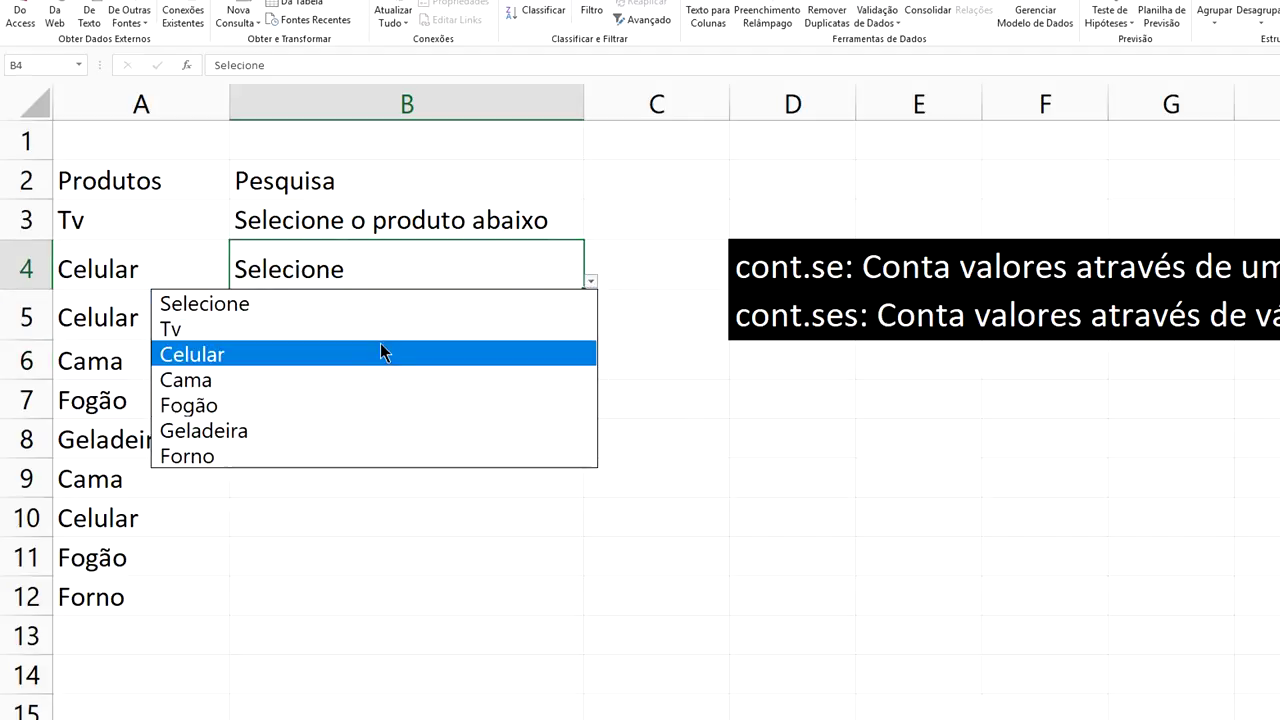
left_click(383, 428)
left_click(690, 422)
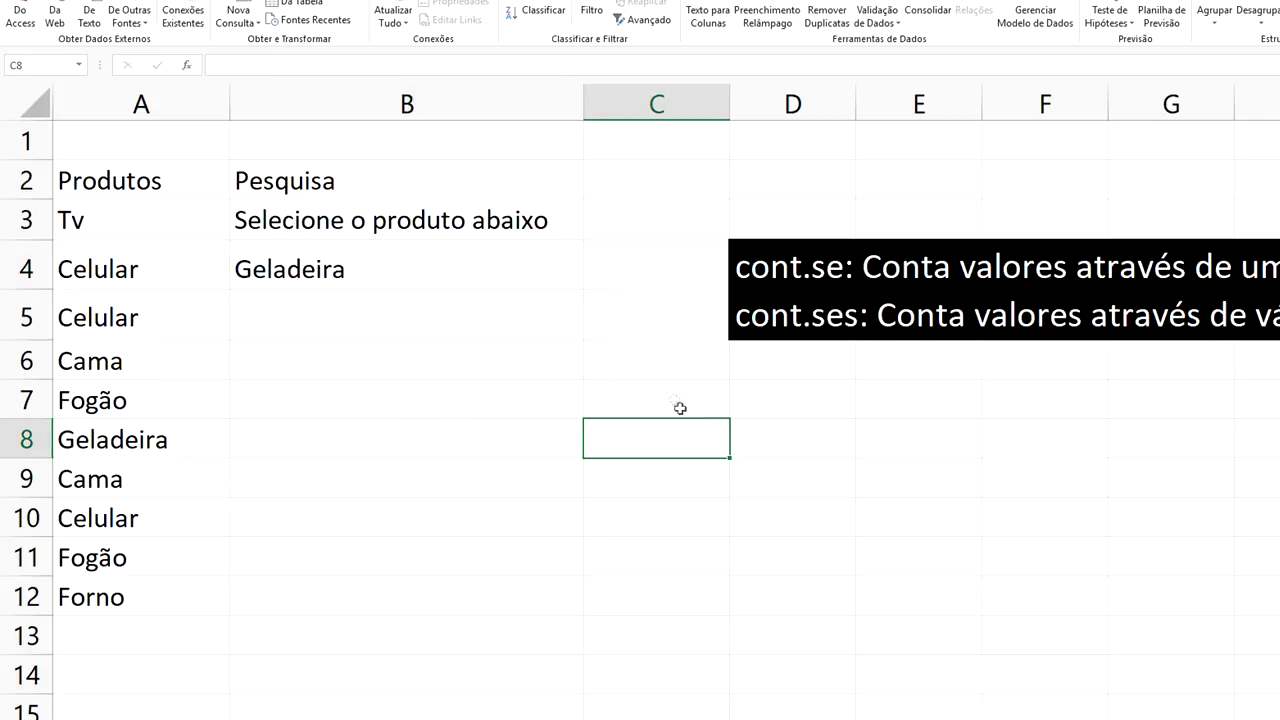
left_click(623, 300)
left_click(545, 283)
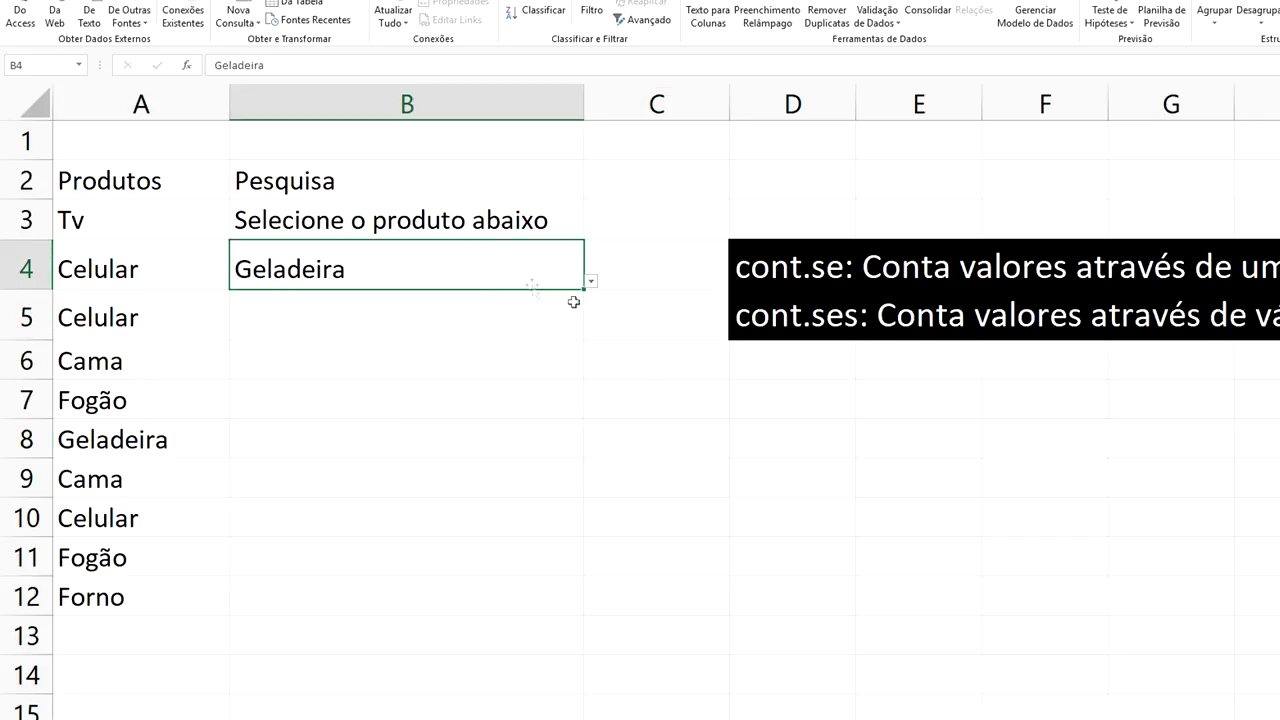
right_click(465, 271)
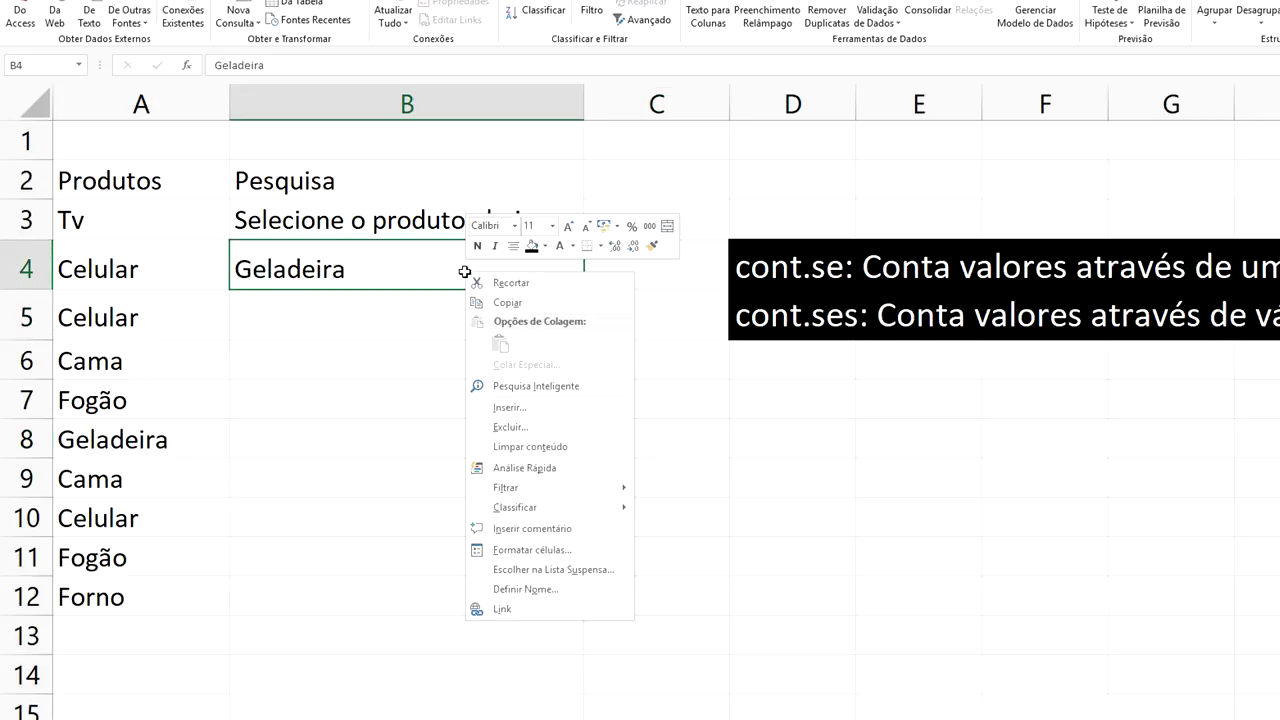
- Delete cell B4 with the cells below shifted up
left_click(546, 427)
left_click(531, 462)
key("Delete")
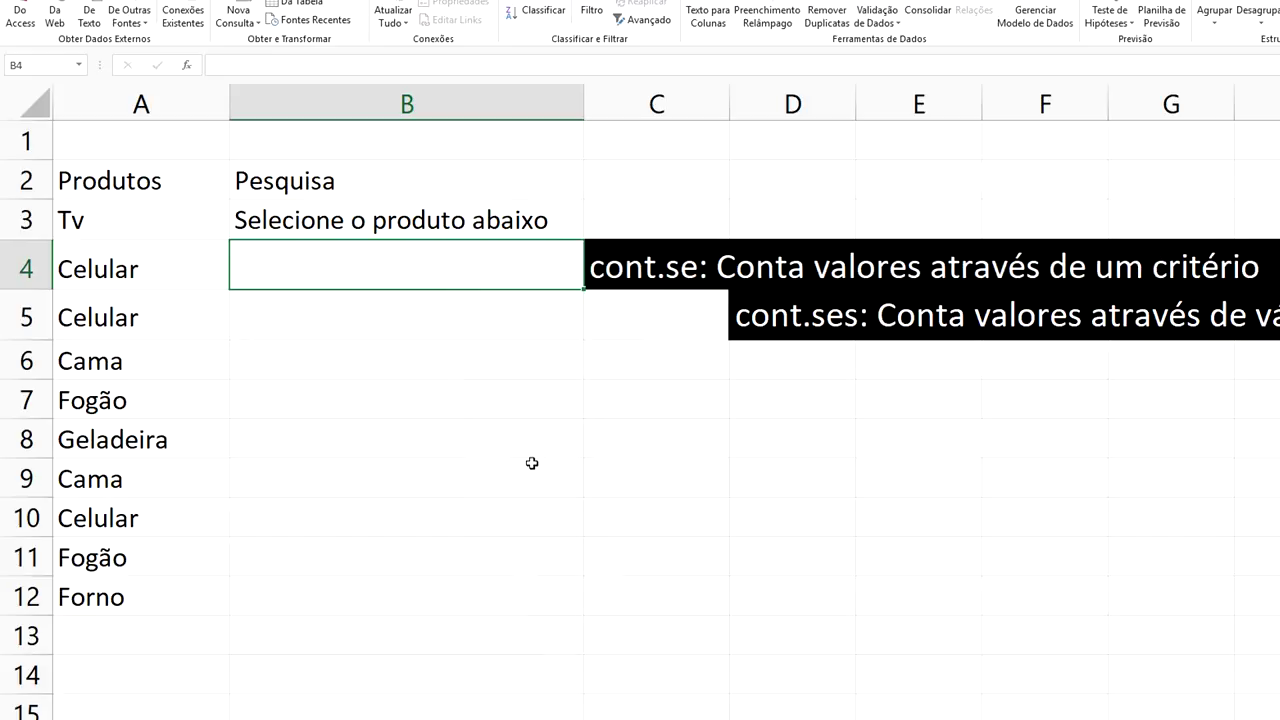
key("ctrl+z")
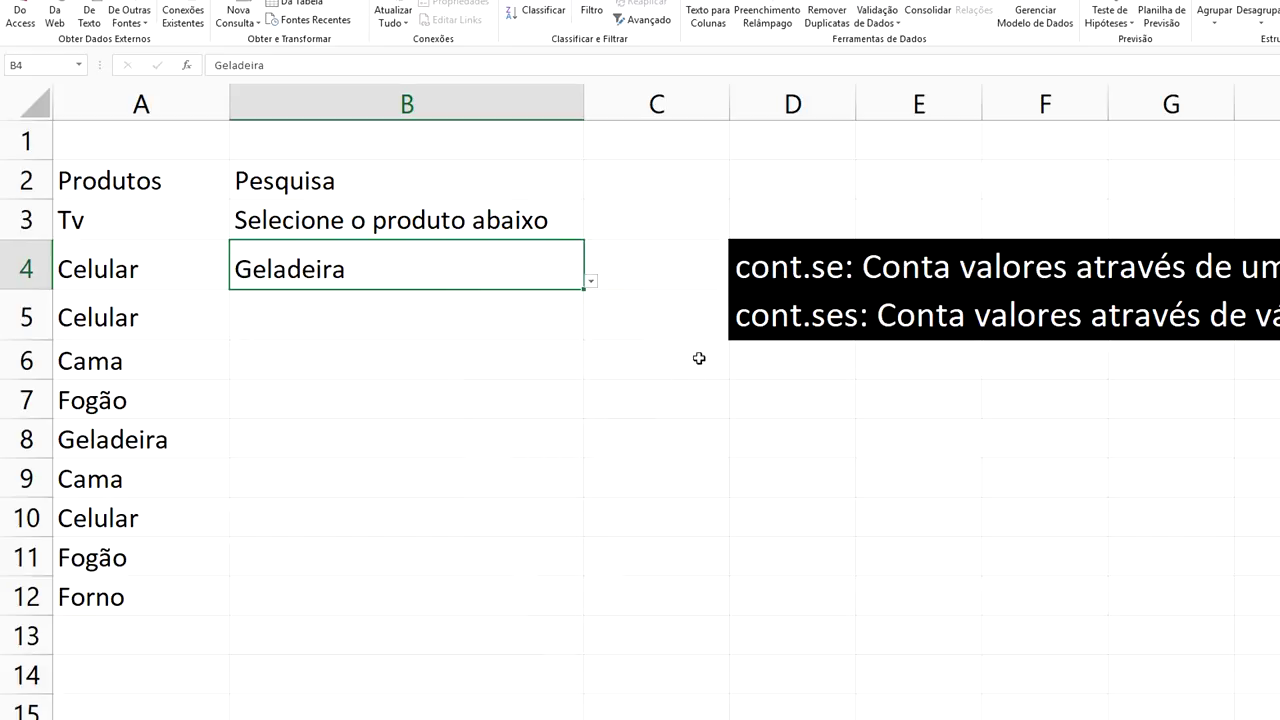
right_click(476, 267)
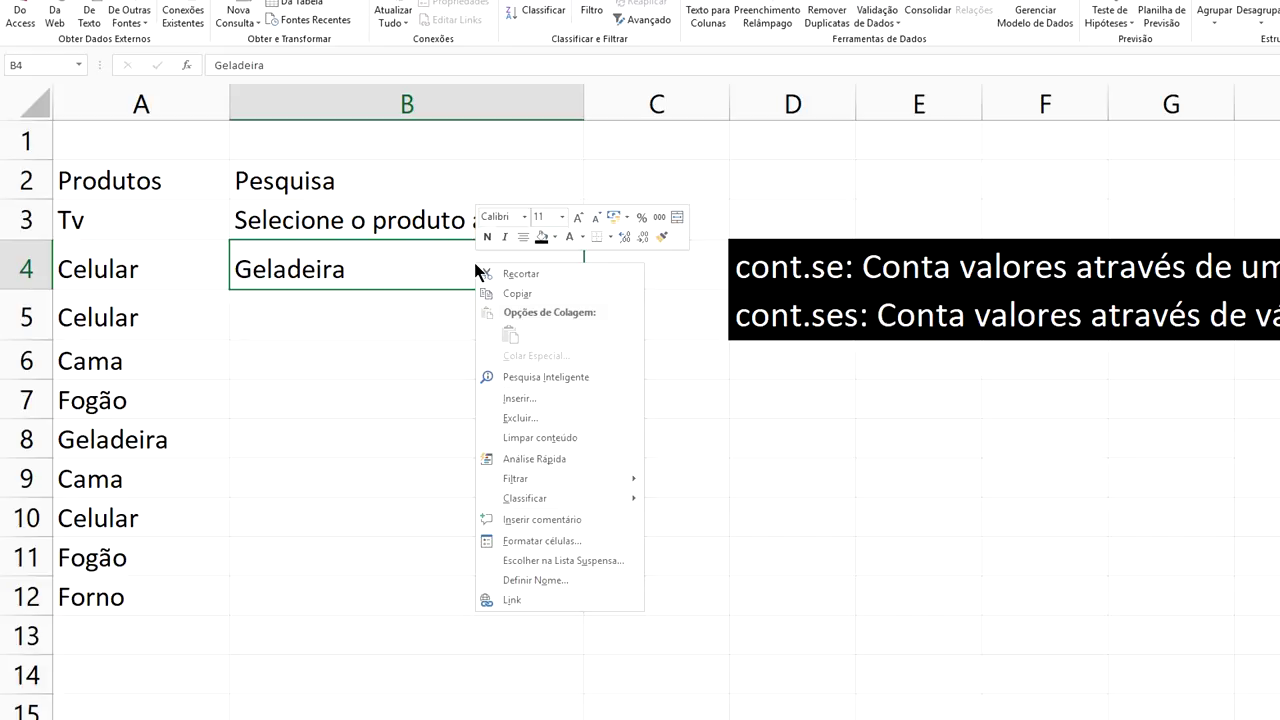
left_click(530, 417)
left_click(550, 400)
left_click(520, 458)
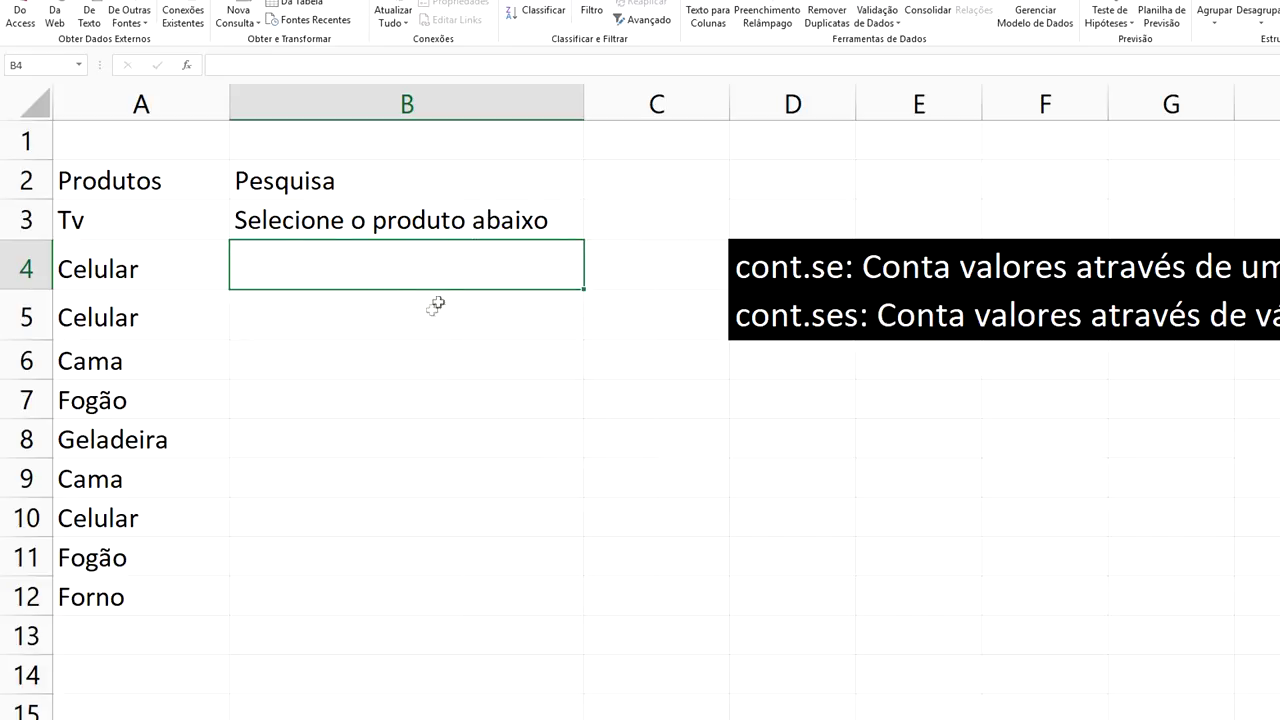
- Enter 'Selecione' in B4 and bring up its data validation settings
type("S")
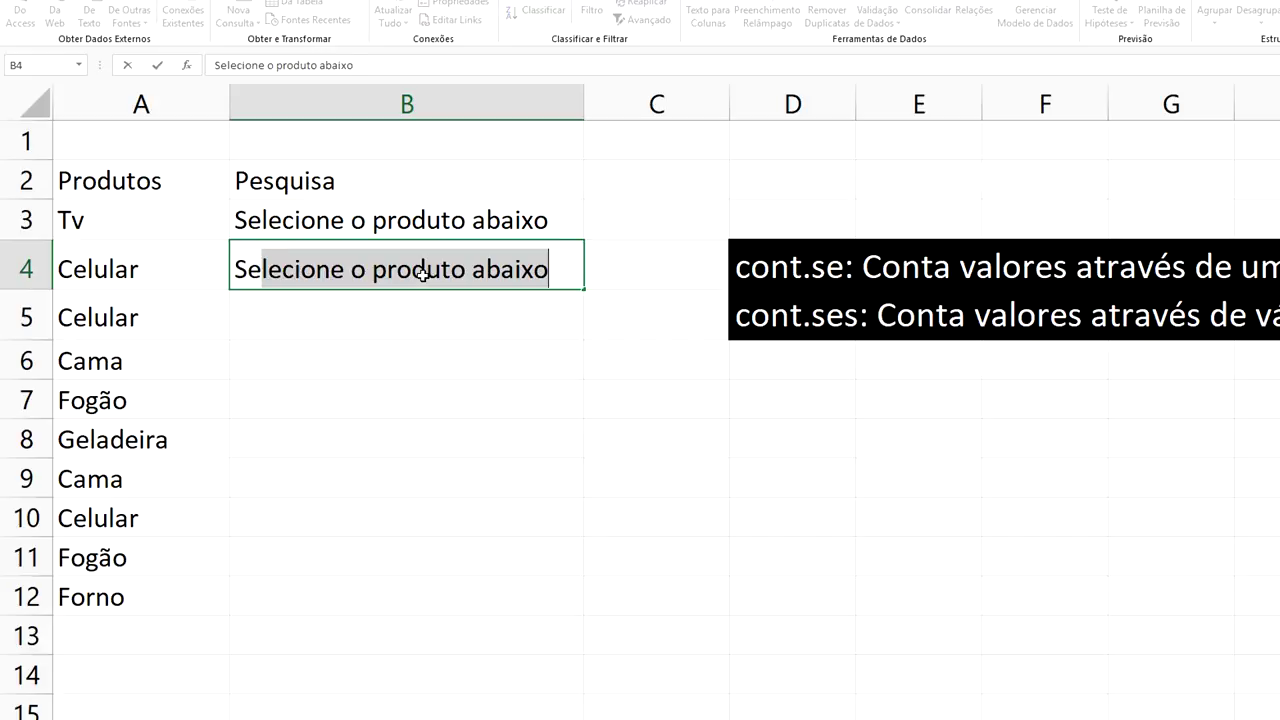
type("ele")
type("cione")
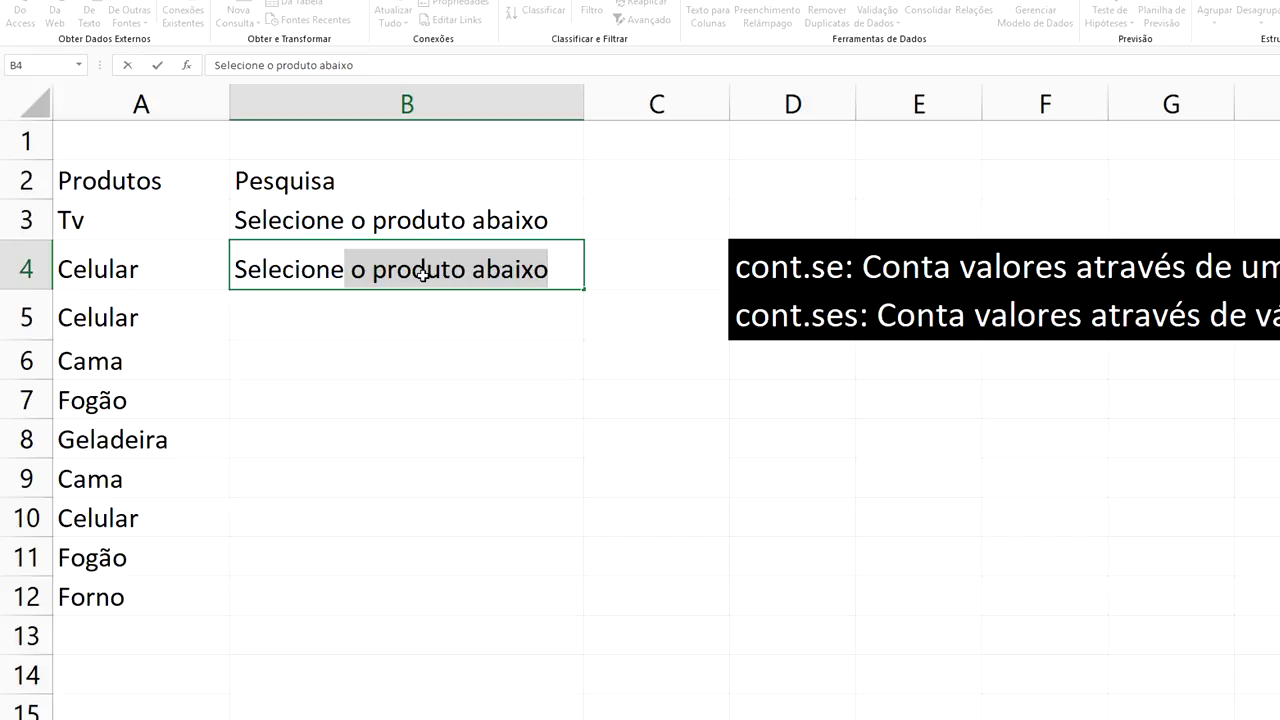
key("BackSpace")
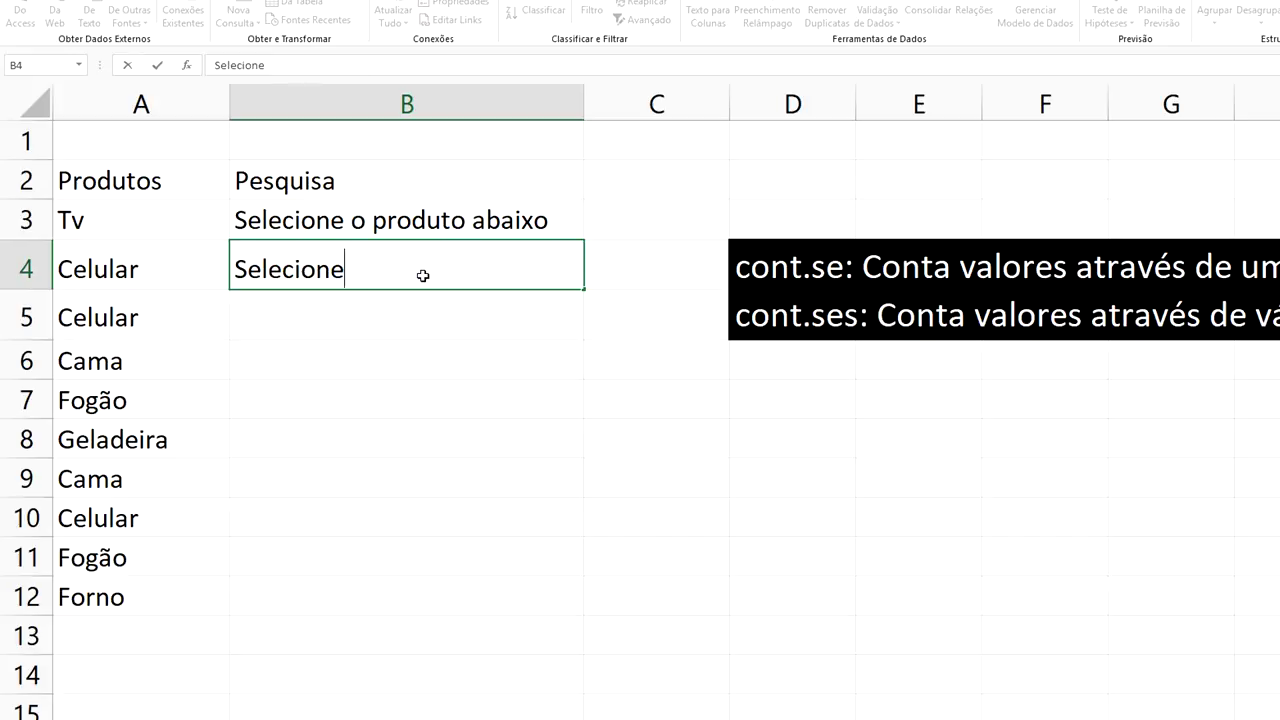
key("Return")
left_click(444, 268)
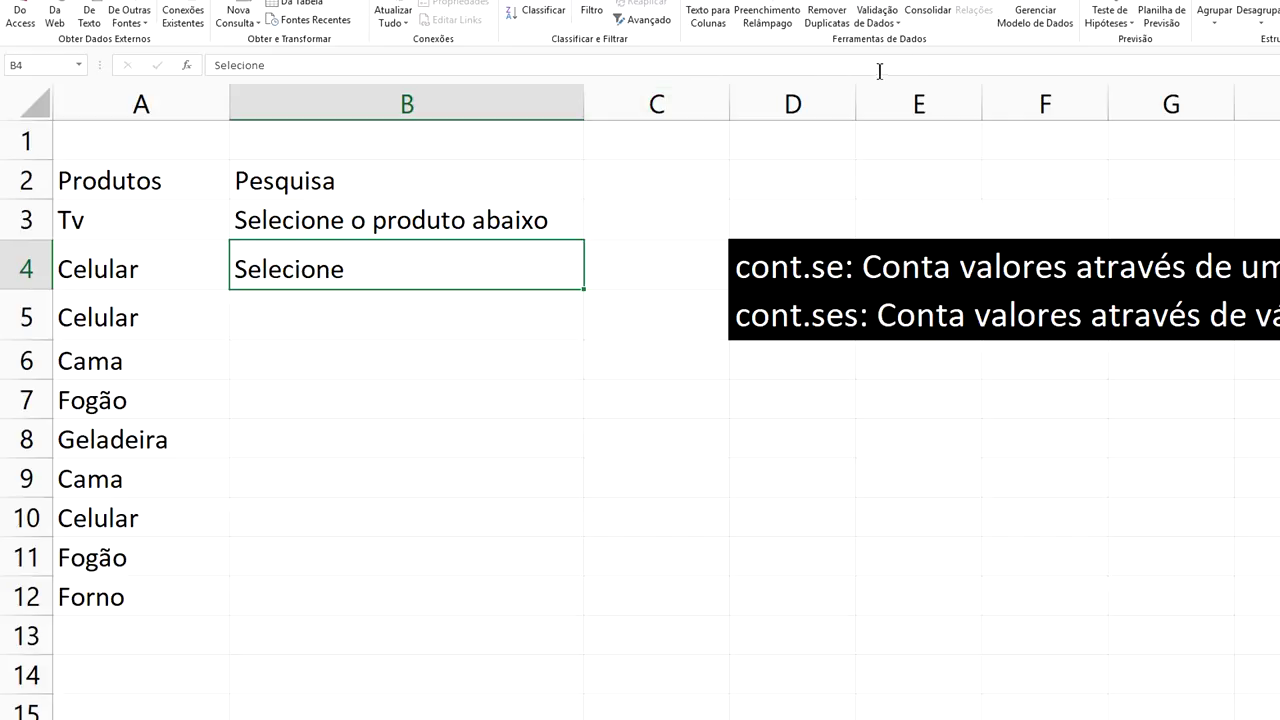
left_click(895, 18)
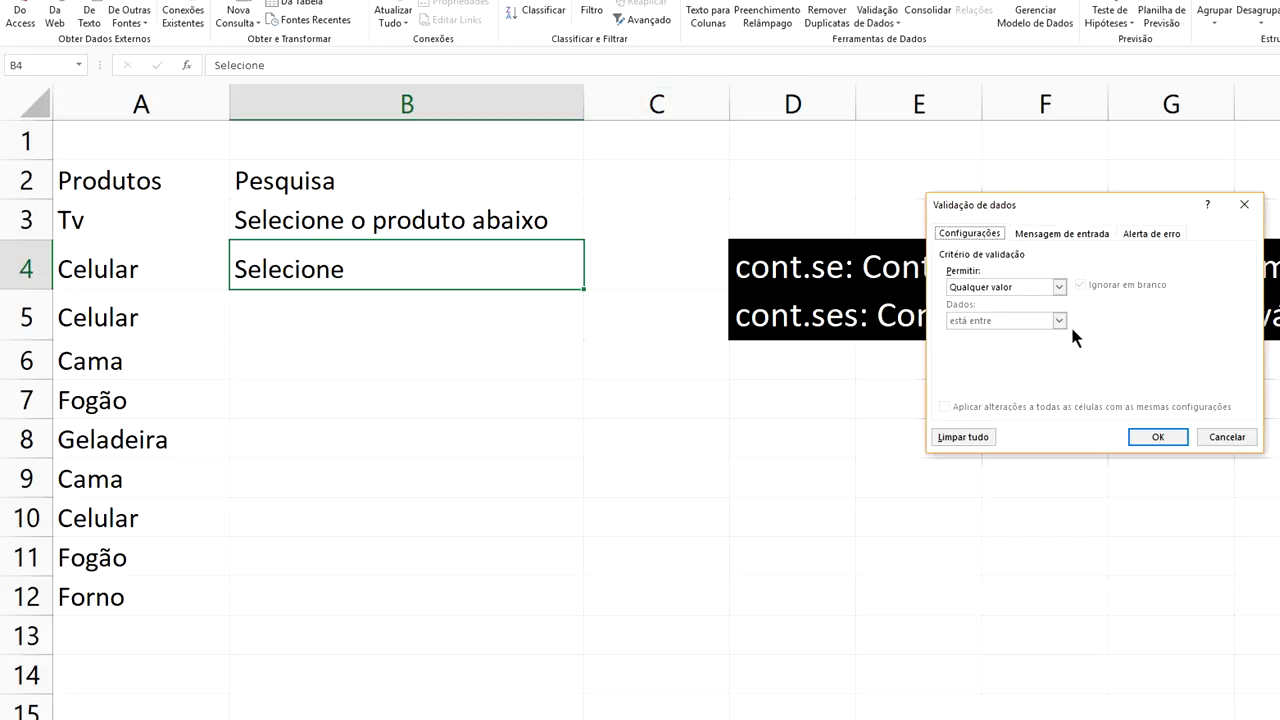
- Set B4's validation to a List sourced from Planilha2!$A$3:$A$8
left_click(1058, 287)
left_click(997, 334)
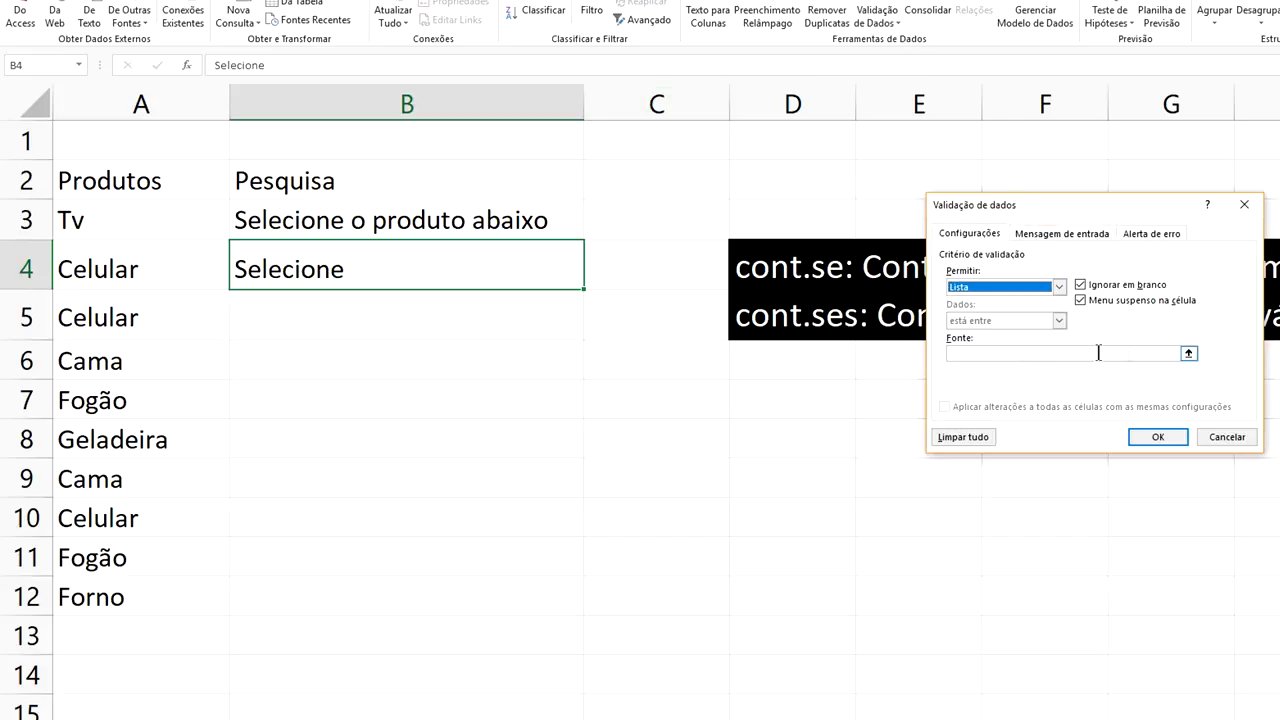
left_click(1188, 354)
left_click(200, 718)
left_click(102, 227)
left_click_drag(102, 227, 128, 437)
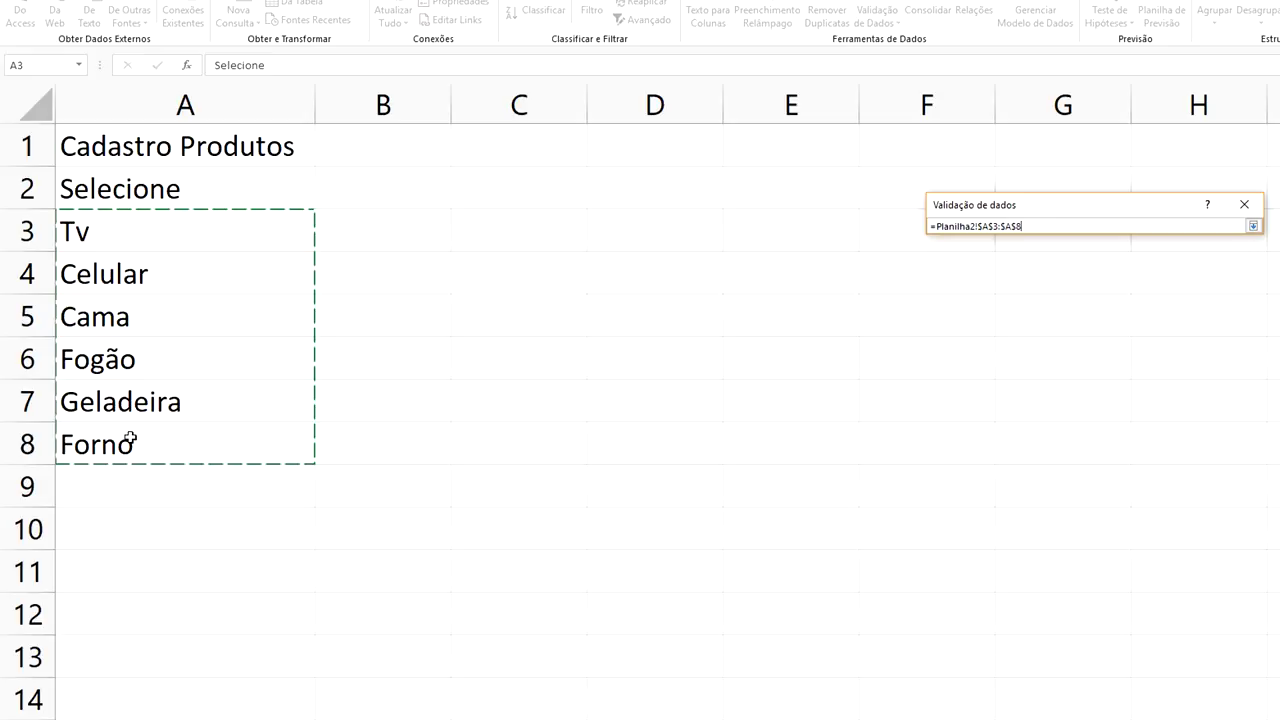
left_click(1253, 226)
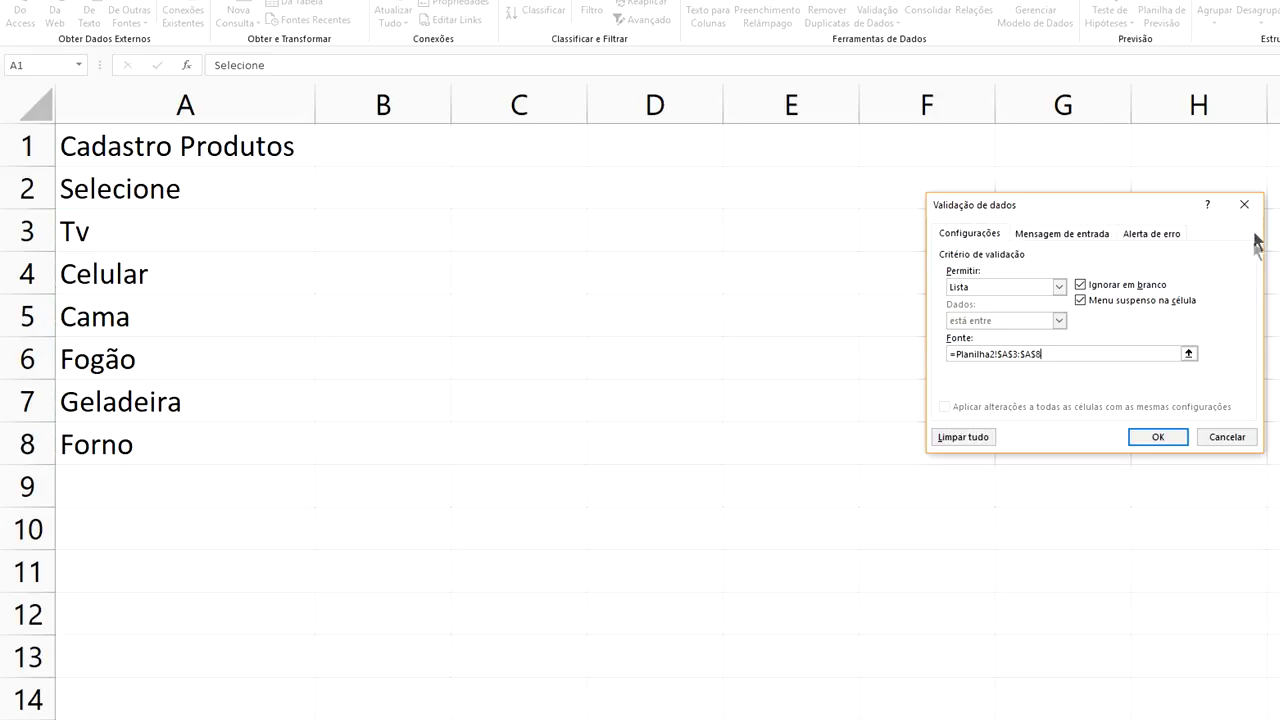
left_click(1185, 438)
left_click(736, 396)
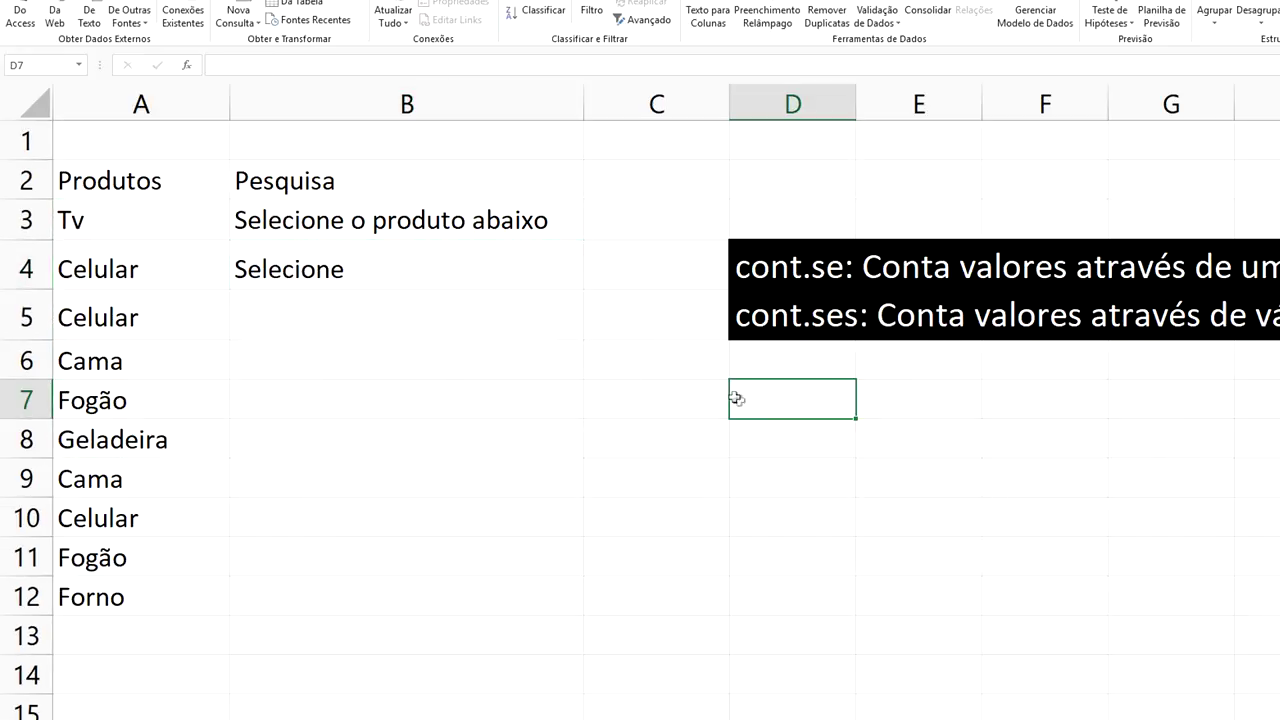
- Pick Cama from B4's product dropdown
left_click(490, 284)
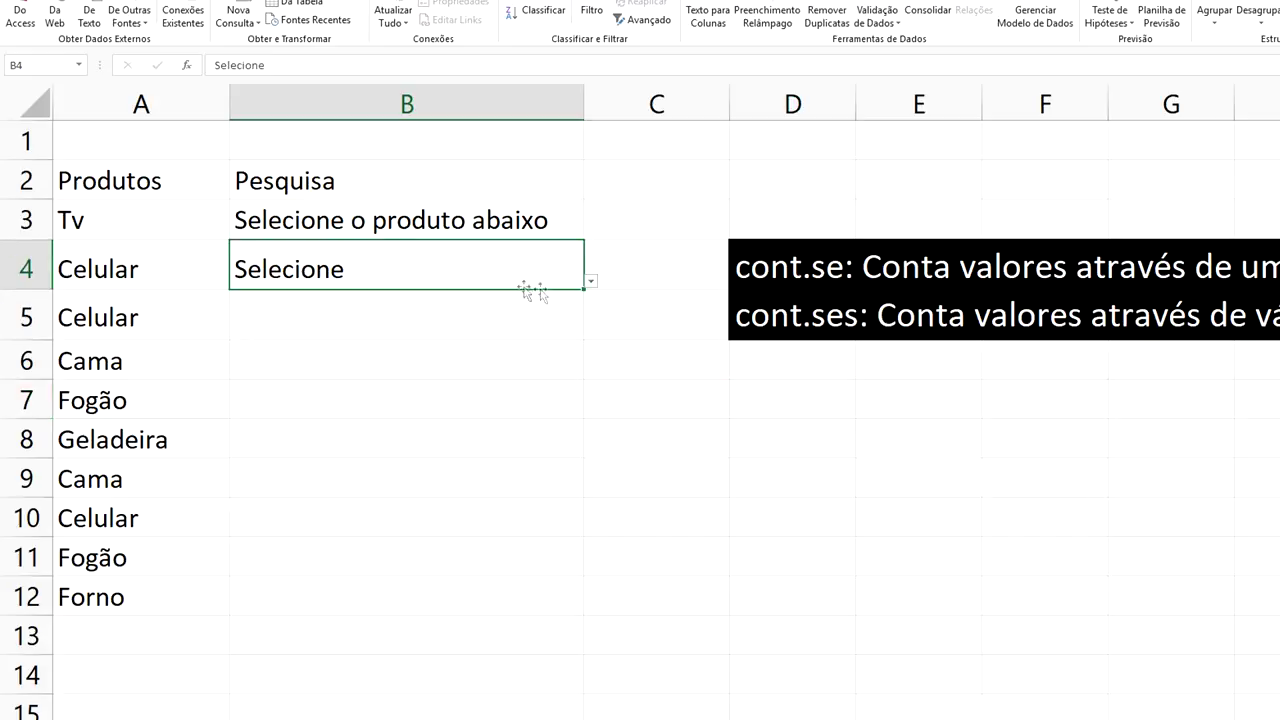
left_click(591, 282)
left_click(385, 353)
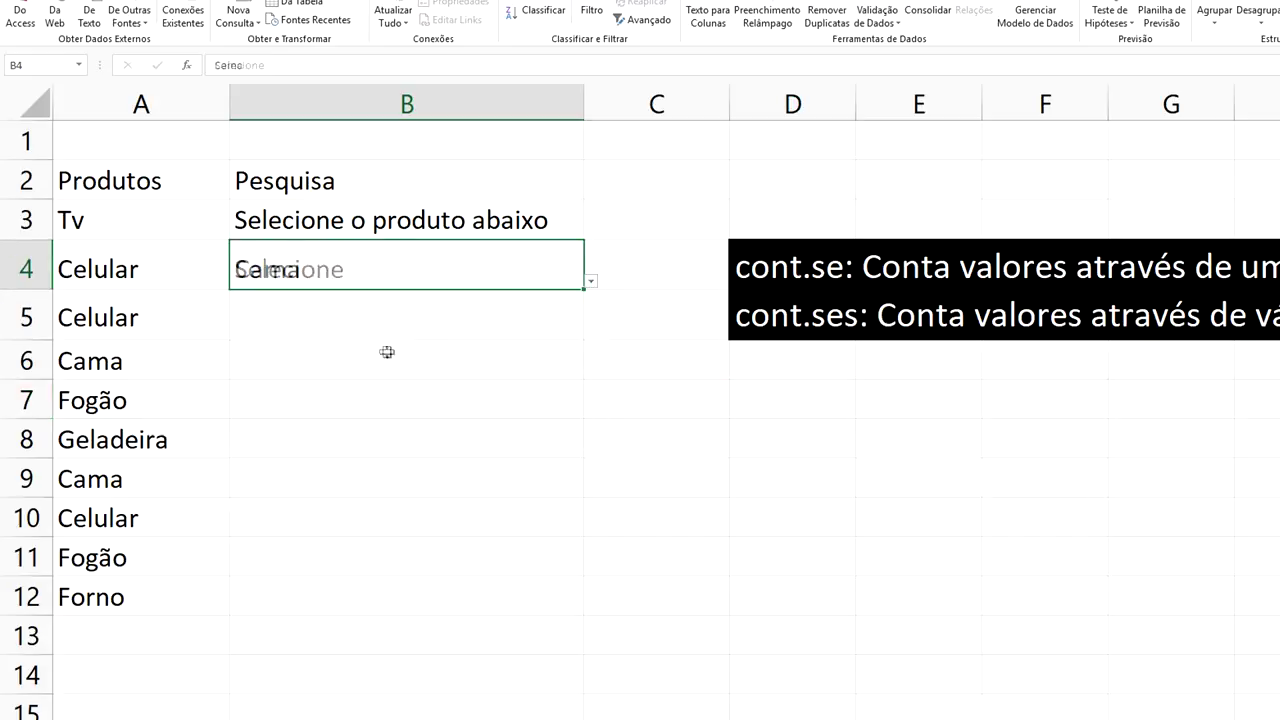
- Start the B5 label with 'Quantidade de Produto'
left_click(596, 384)
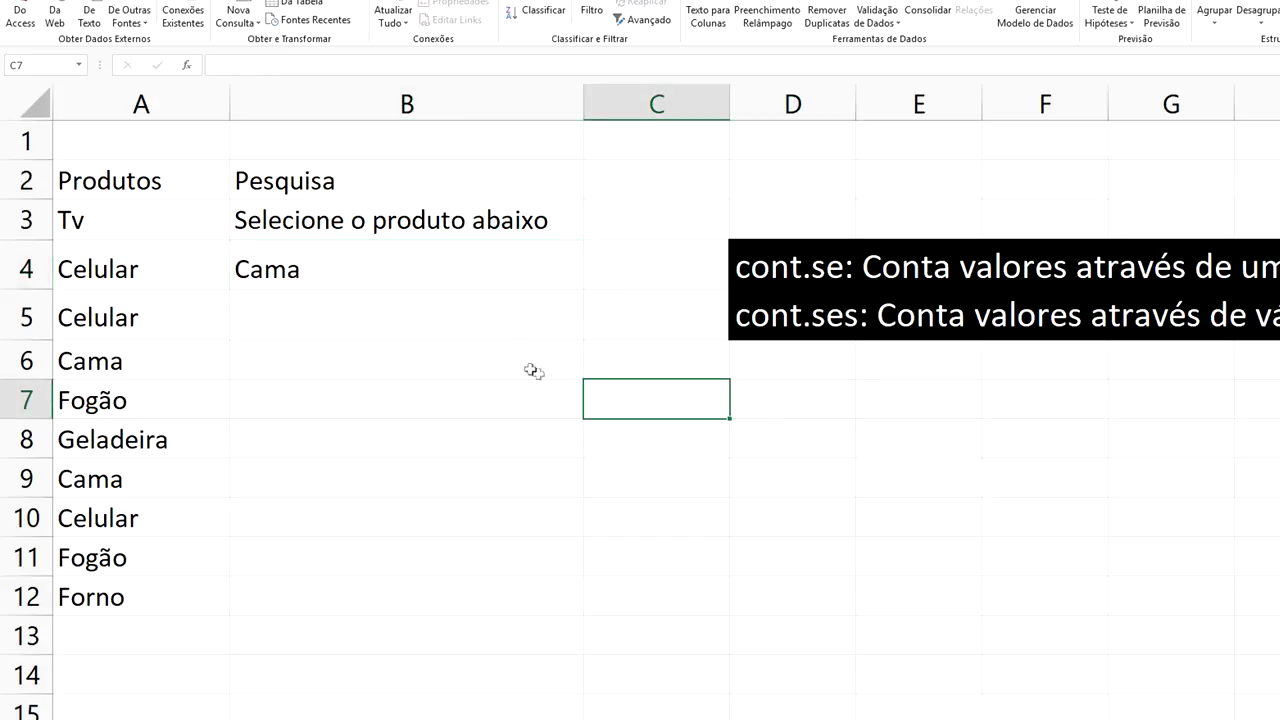
left_click(322, 319)
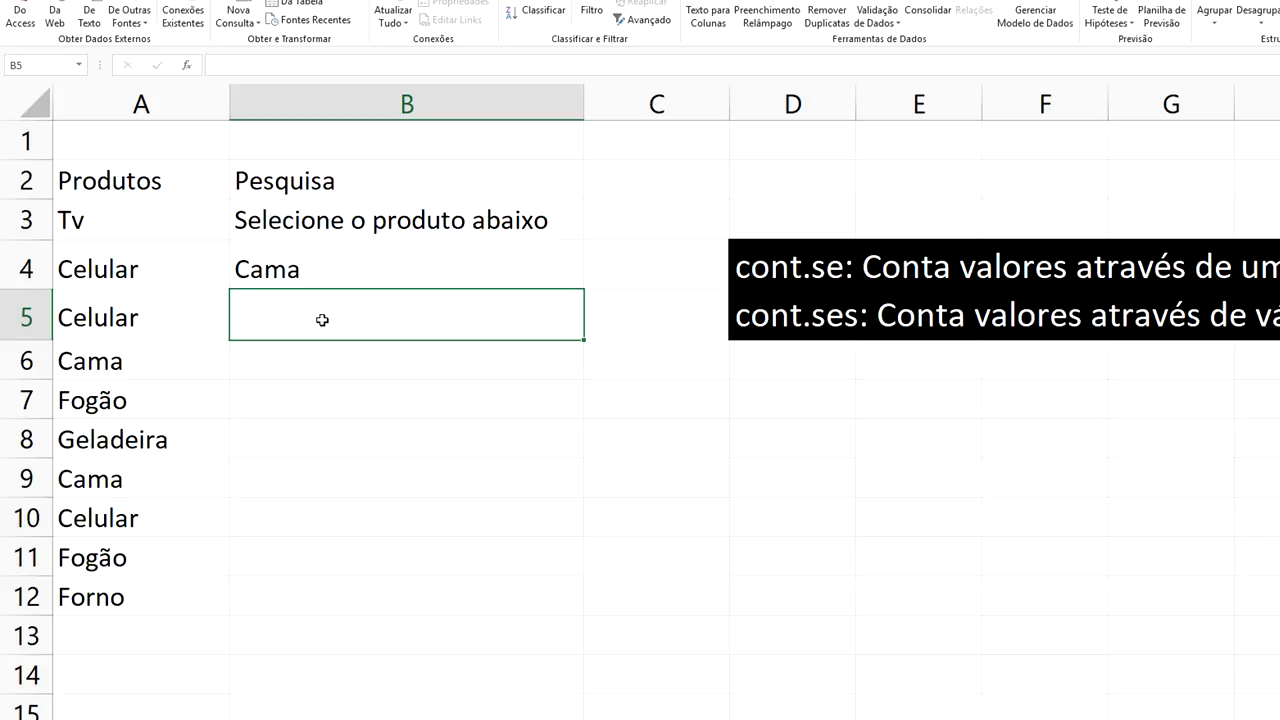
type("Quantid")
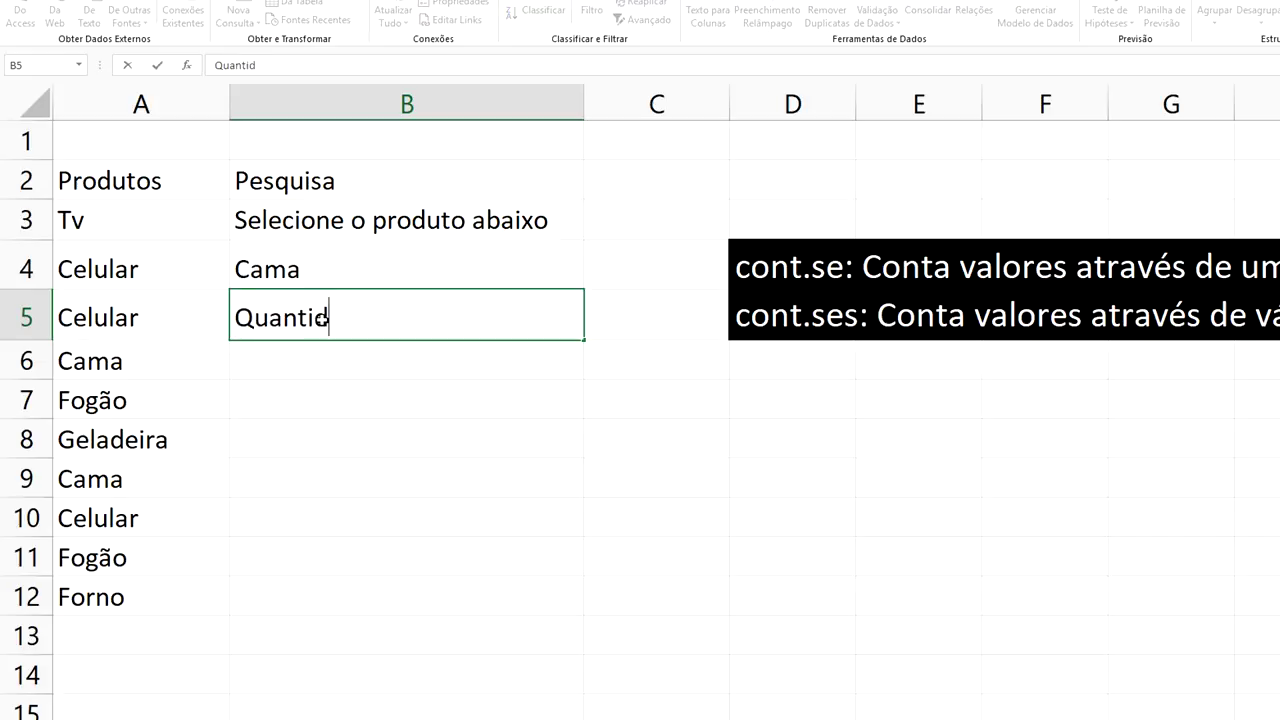
type("ade de ")
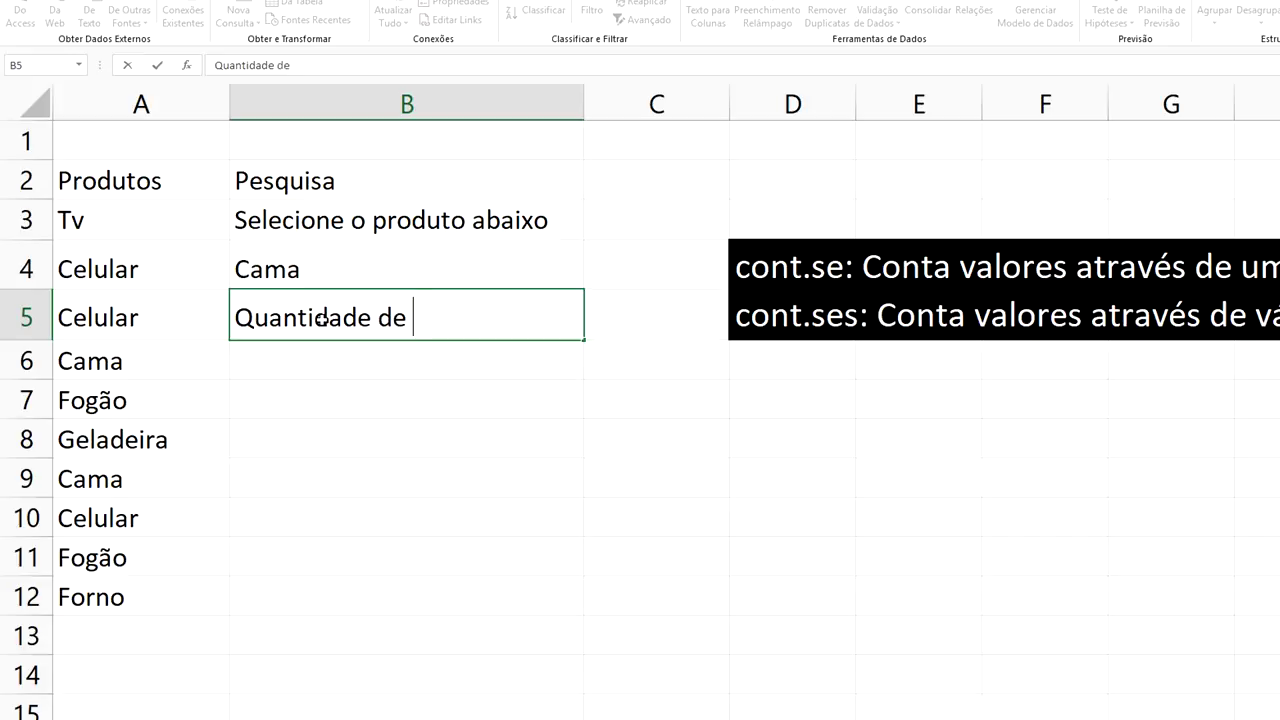
type("Produto")
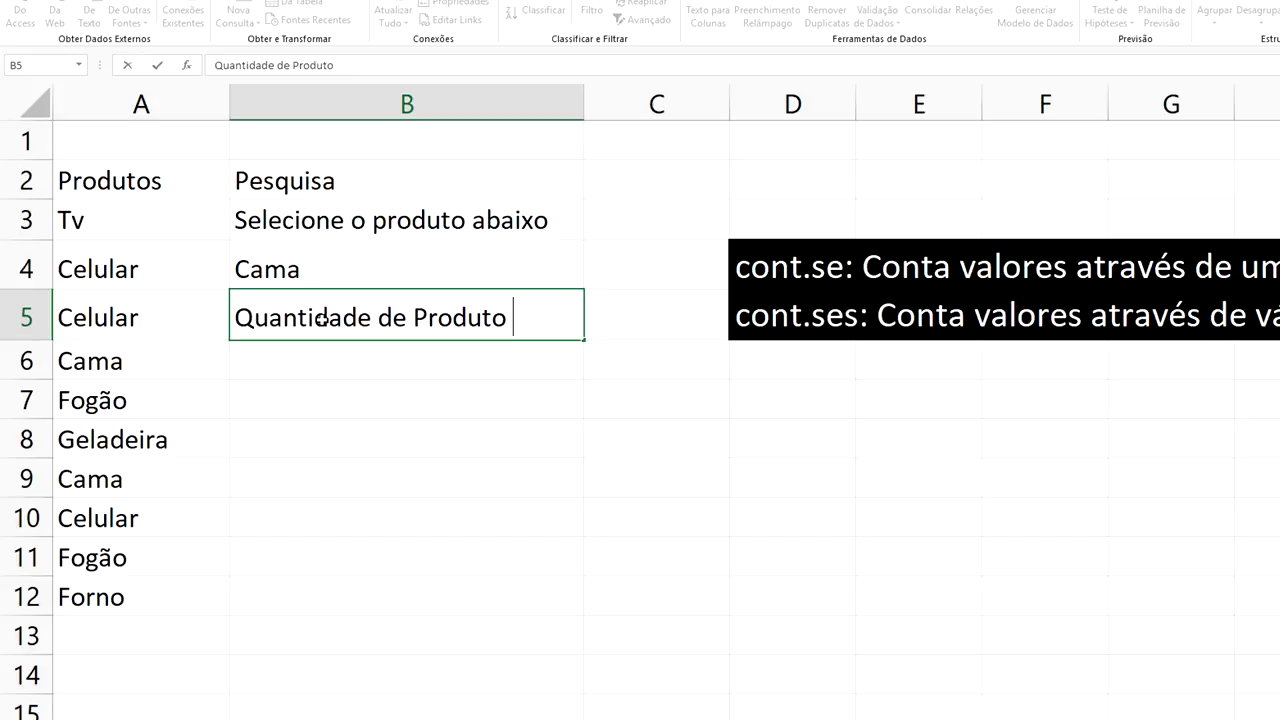
- Complete B5 as 'Quantidade de Produto Abaixo', widen column B, and begin =cont.se( in B6
type("Aba")
type("ixo")
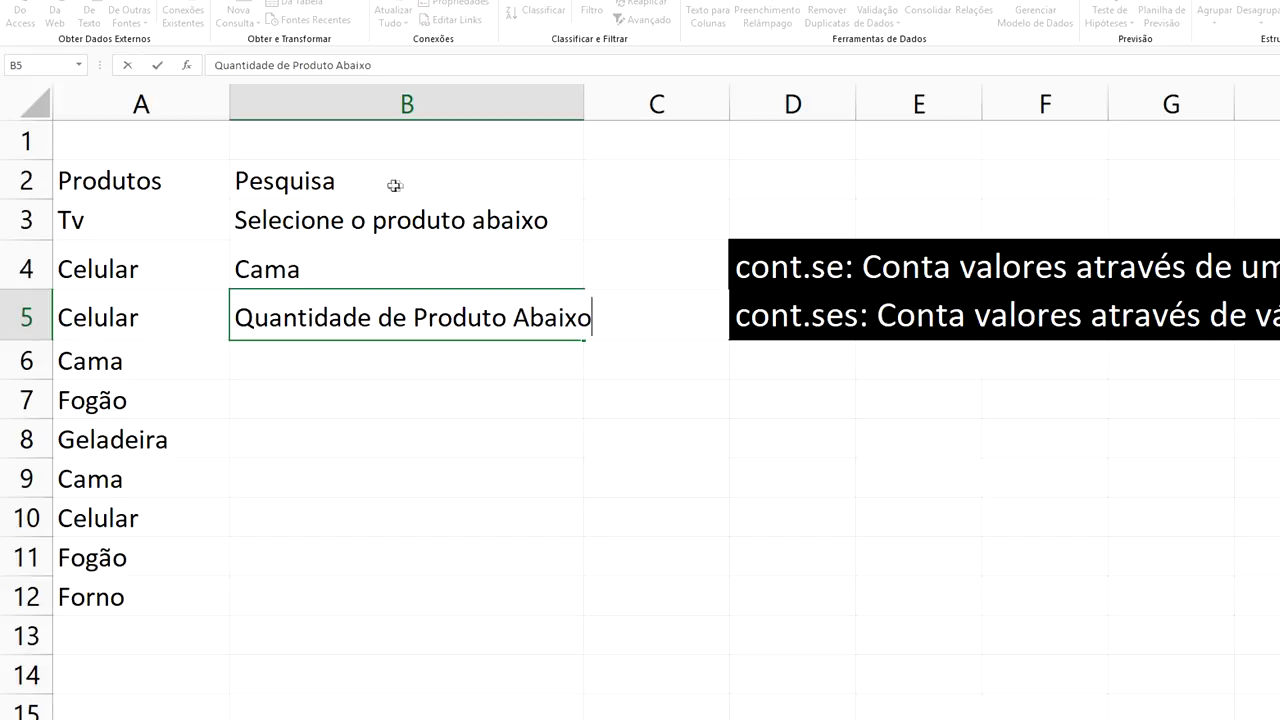
left_click(580, 103)
left_click_drag(585, 98, 627, 98)
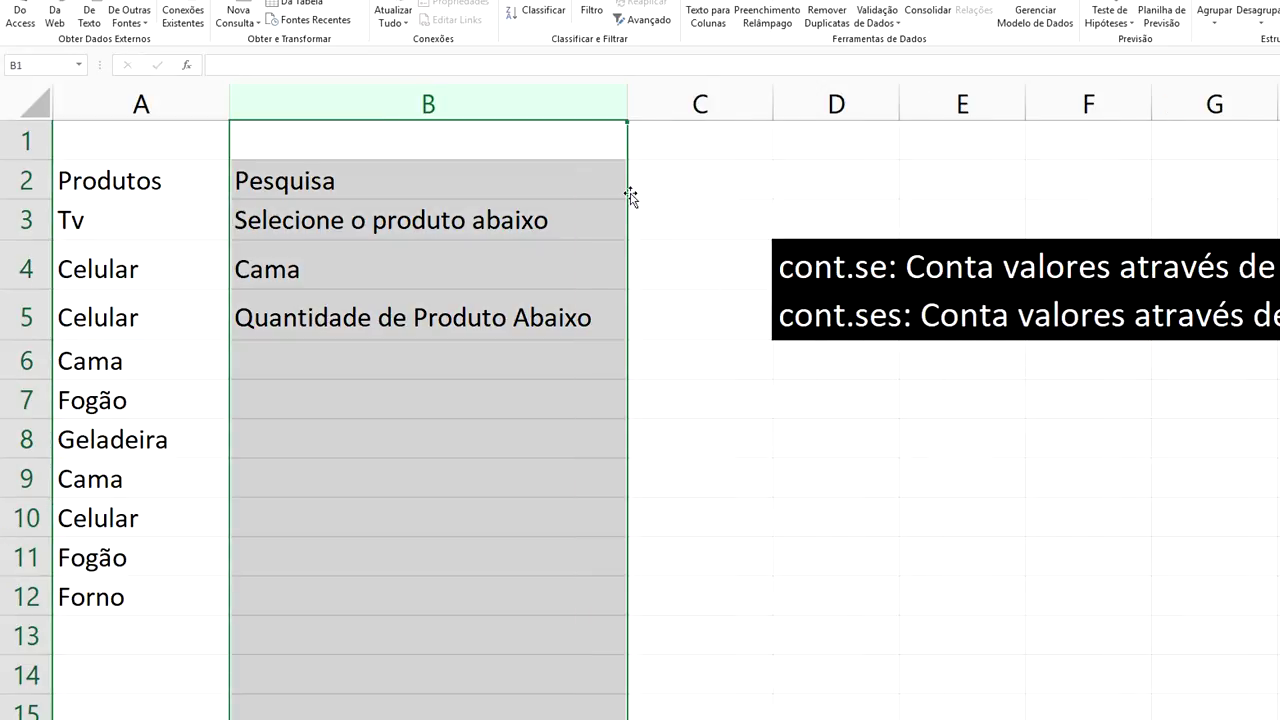
left_click(630, 193)
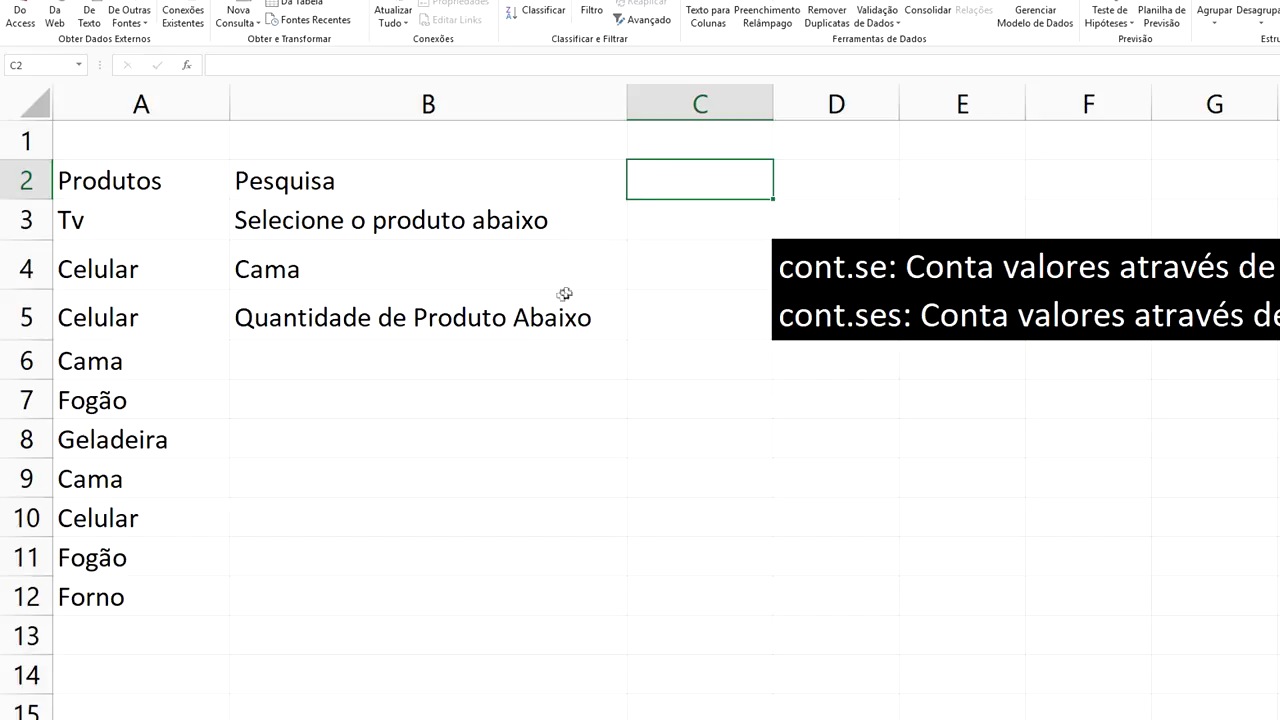
left_click(471, 366)
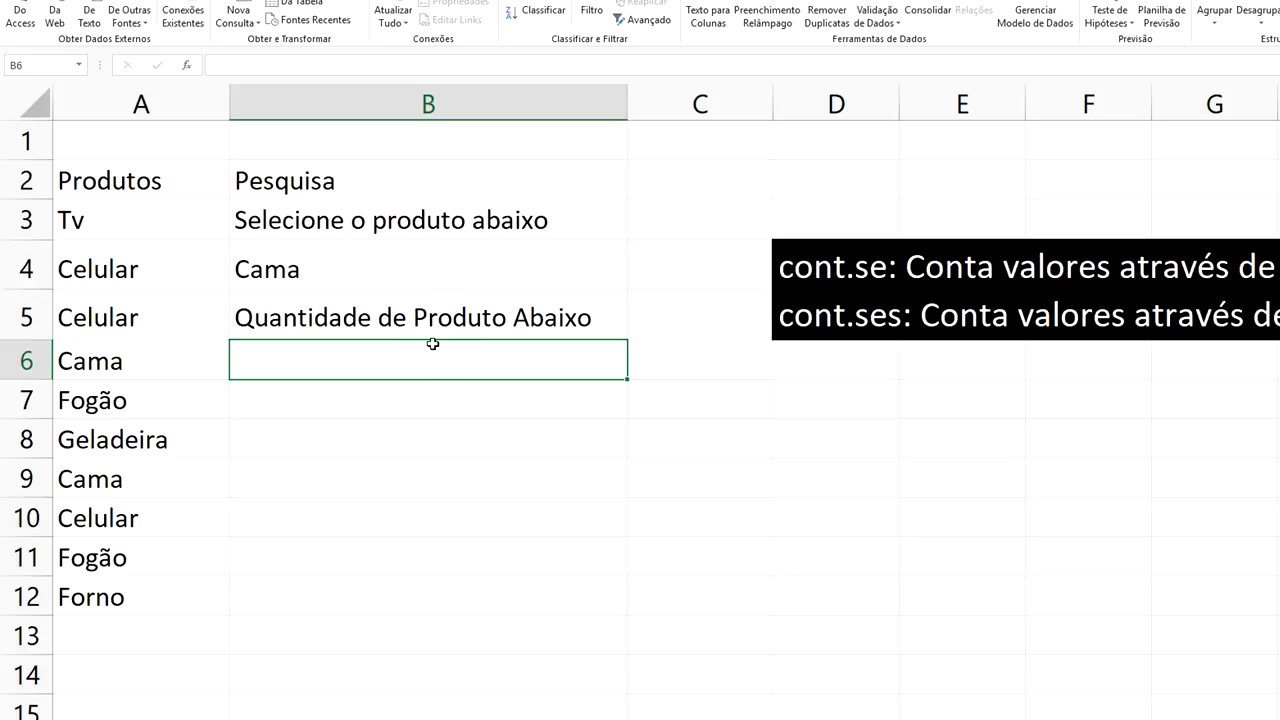
type("=")
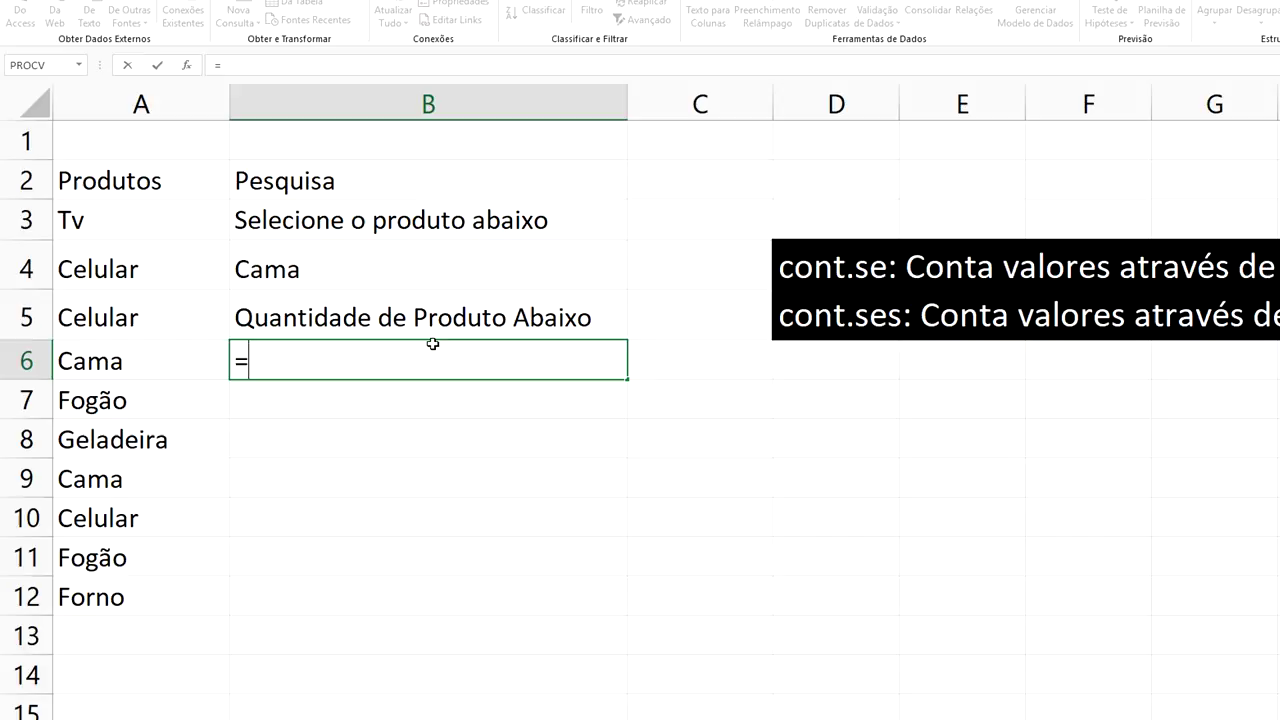
type("cont")
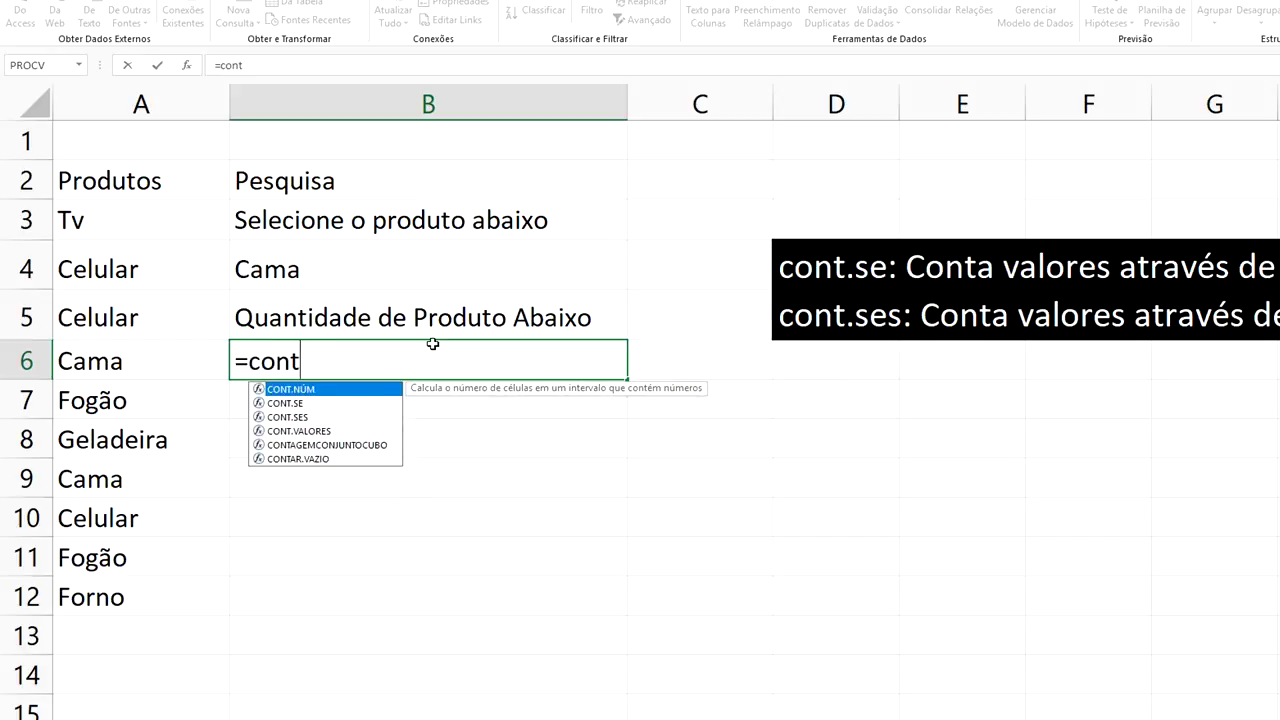
type(".se")
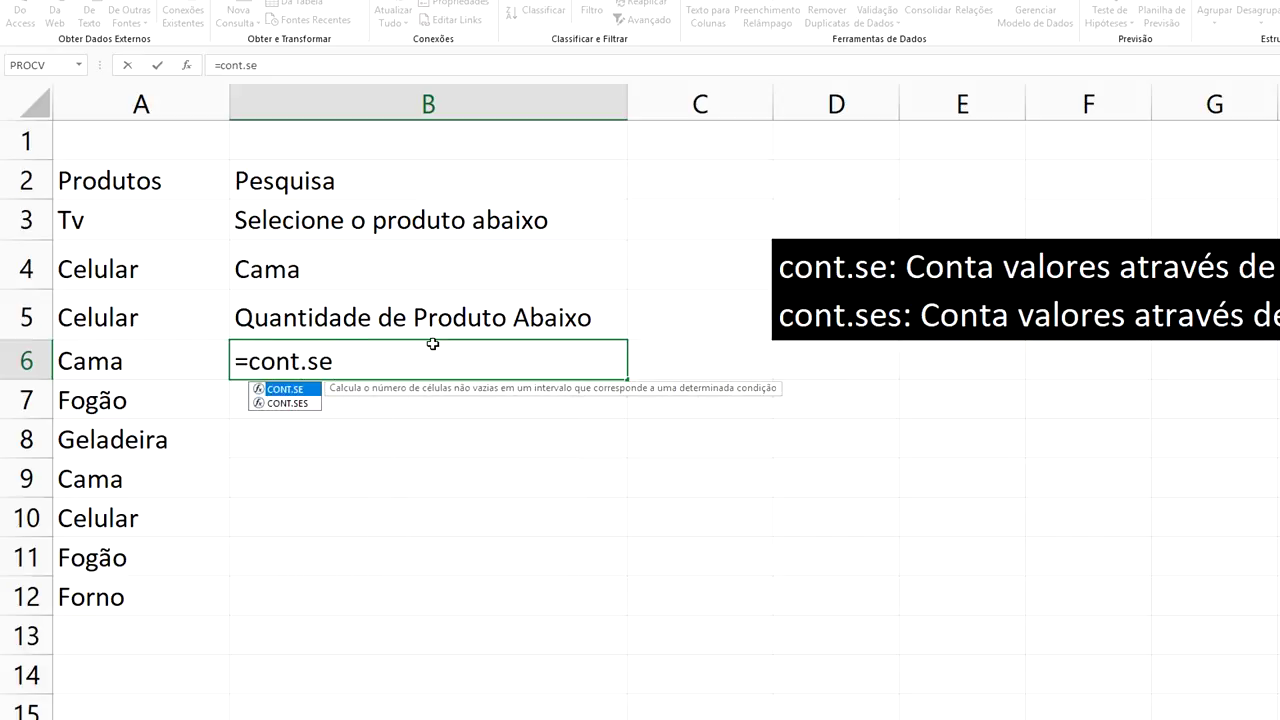
type("(")
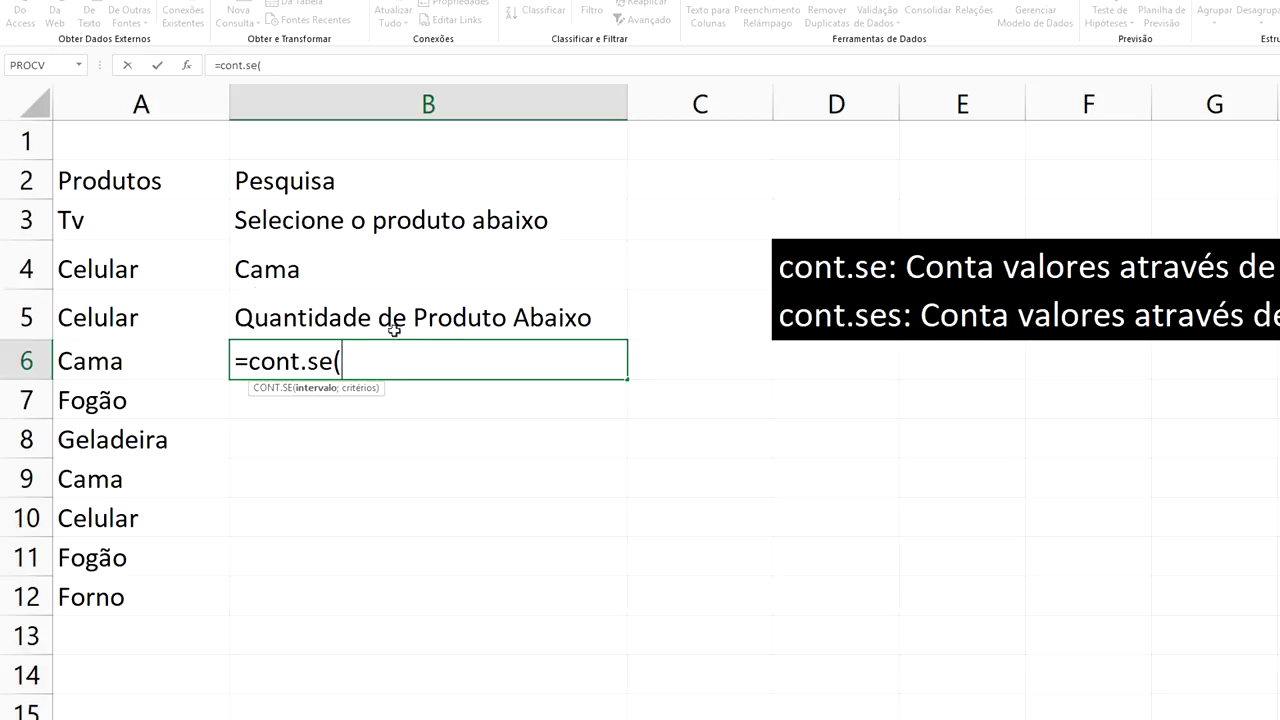
- Finish B6 as =cont.se(A3:A12;B4), returning 2 for Cama
left_click(106, 219)
left_click_drag(106, 219, 125, 597)
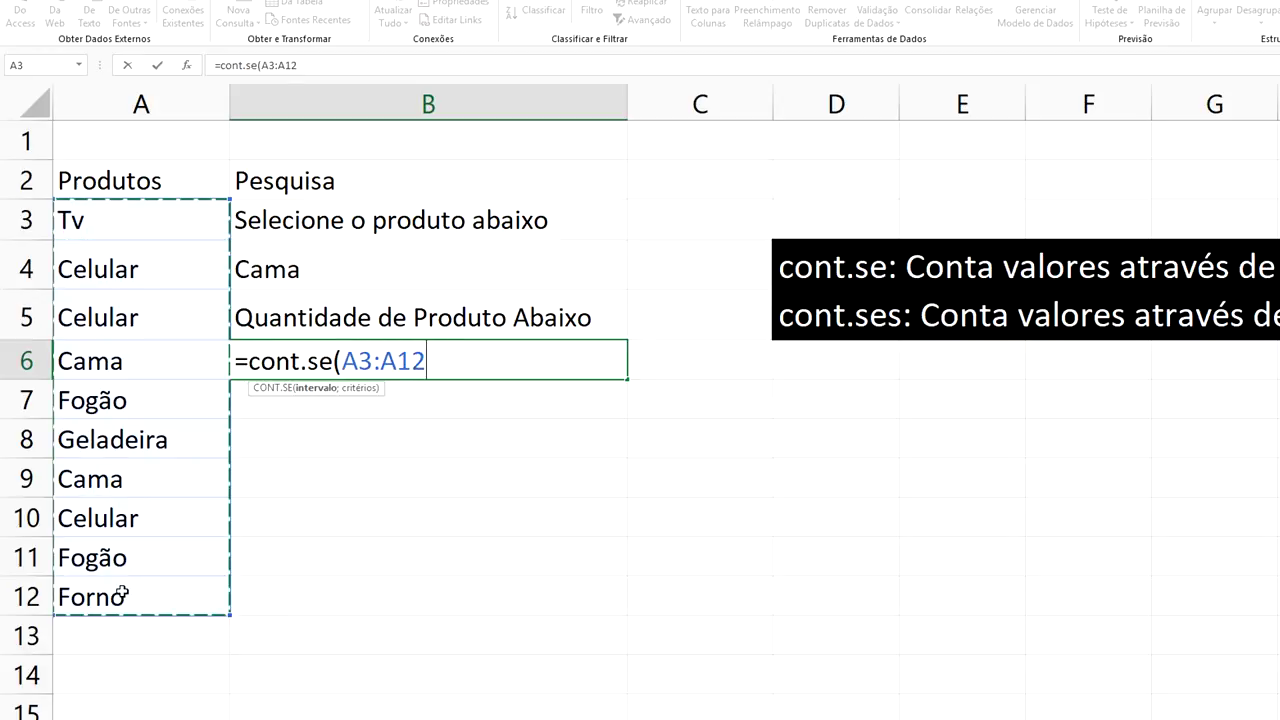
type(";")
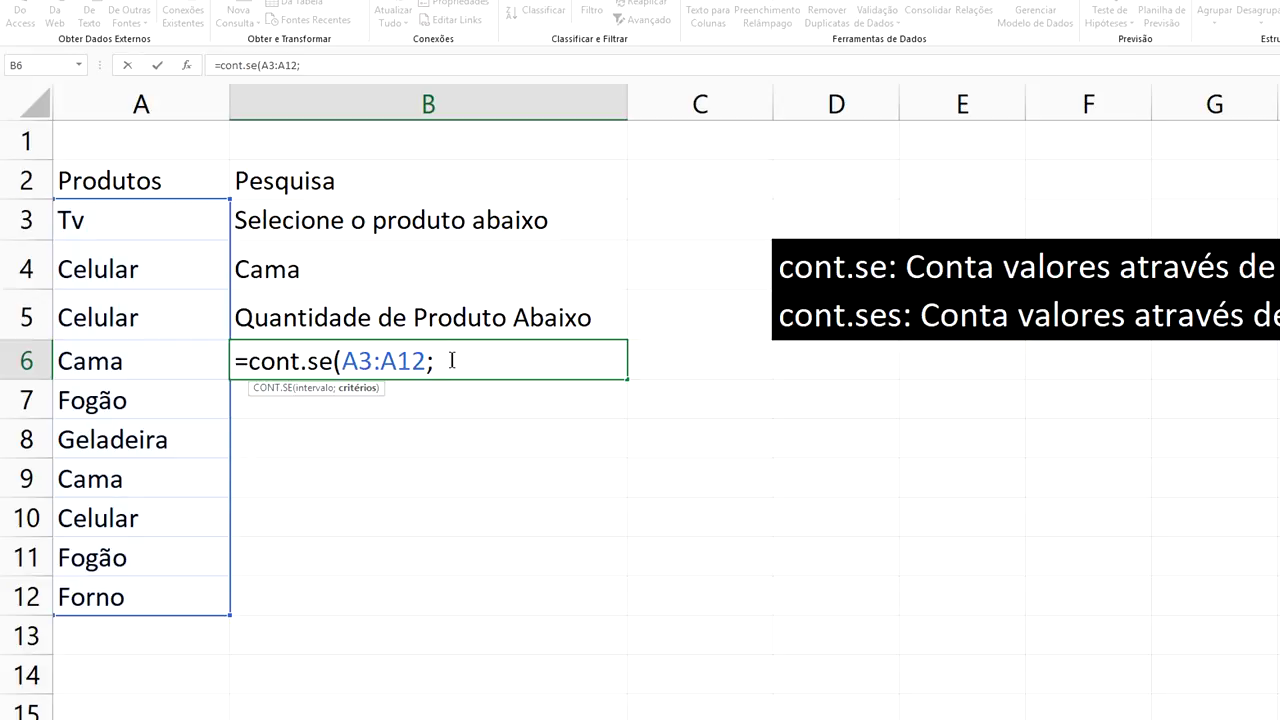
left_click(410, 266)
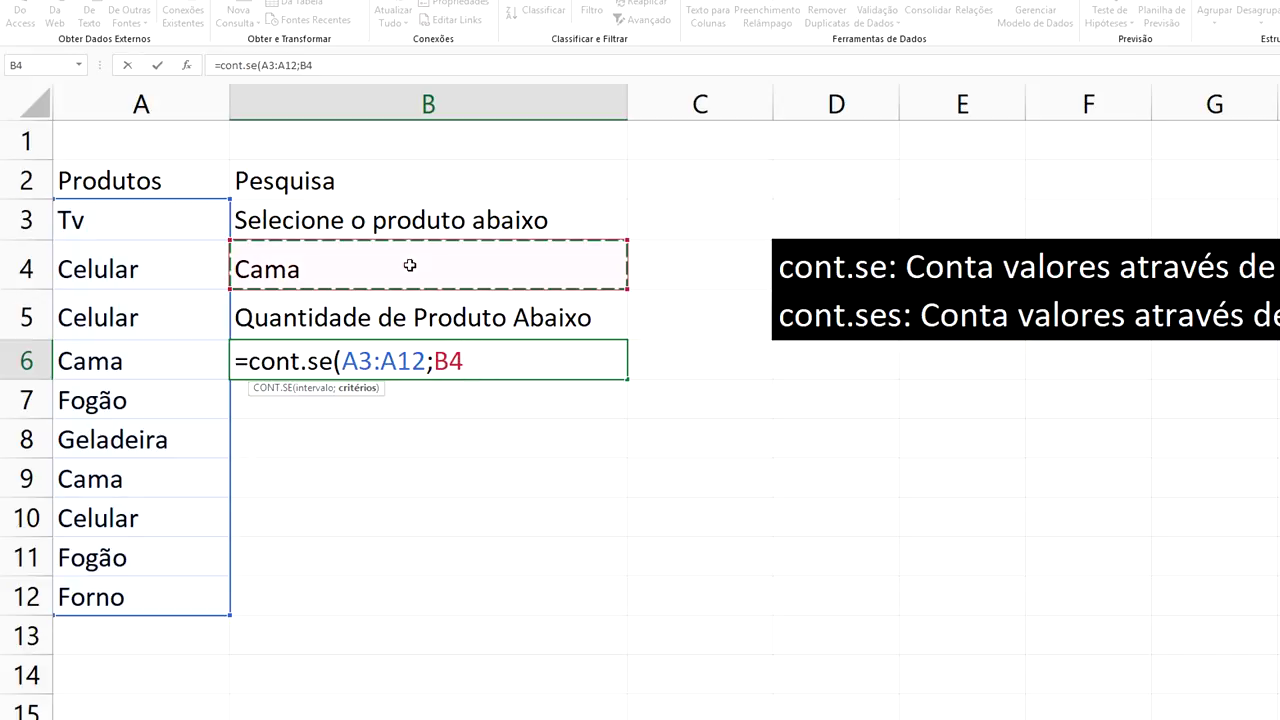
type(")")
key("Return")
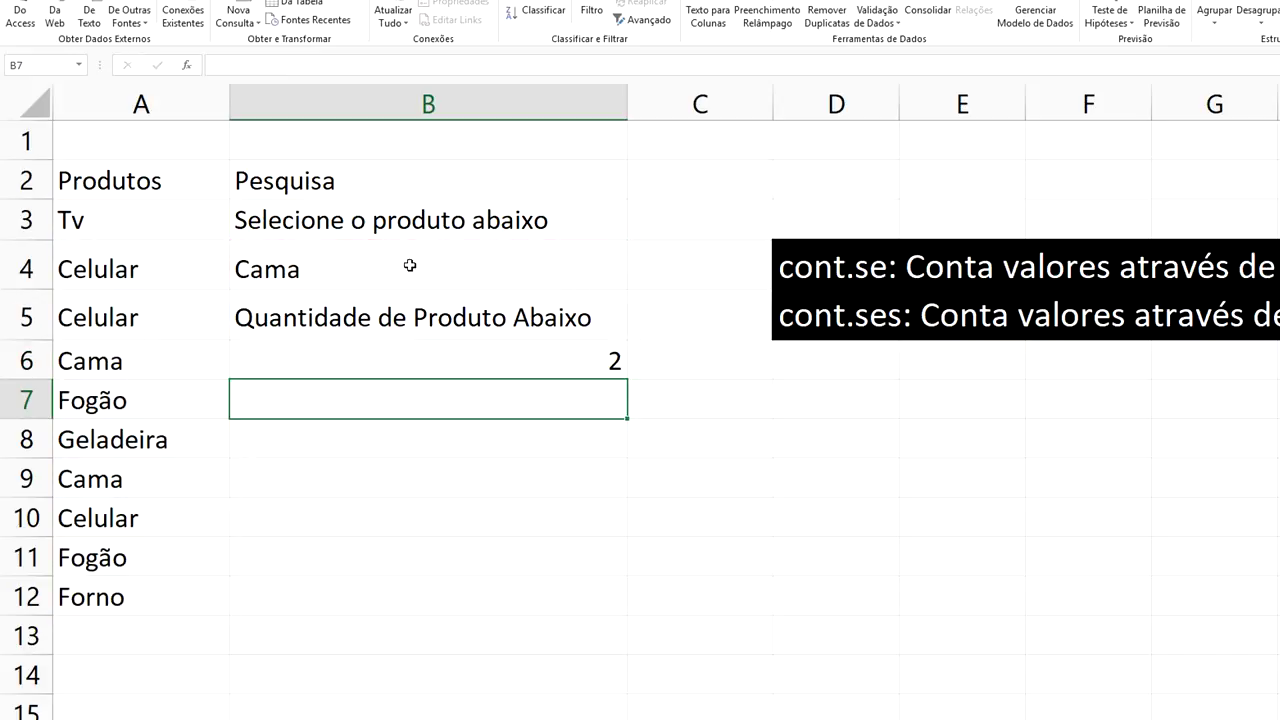
left_click(431, 261)
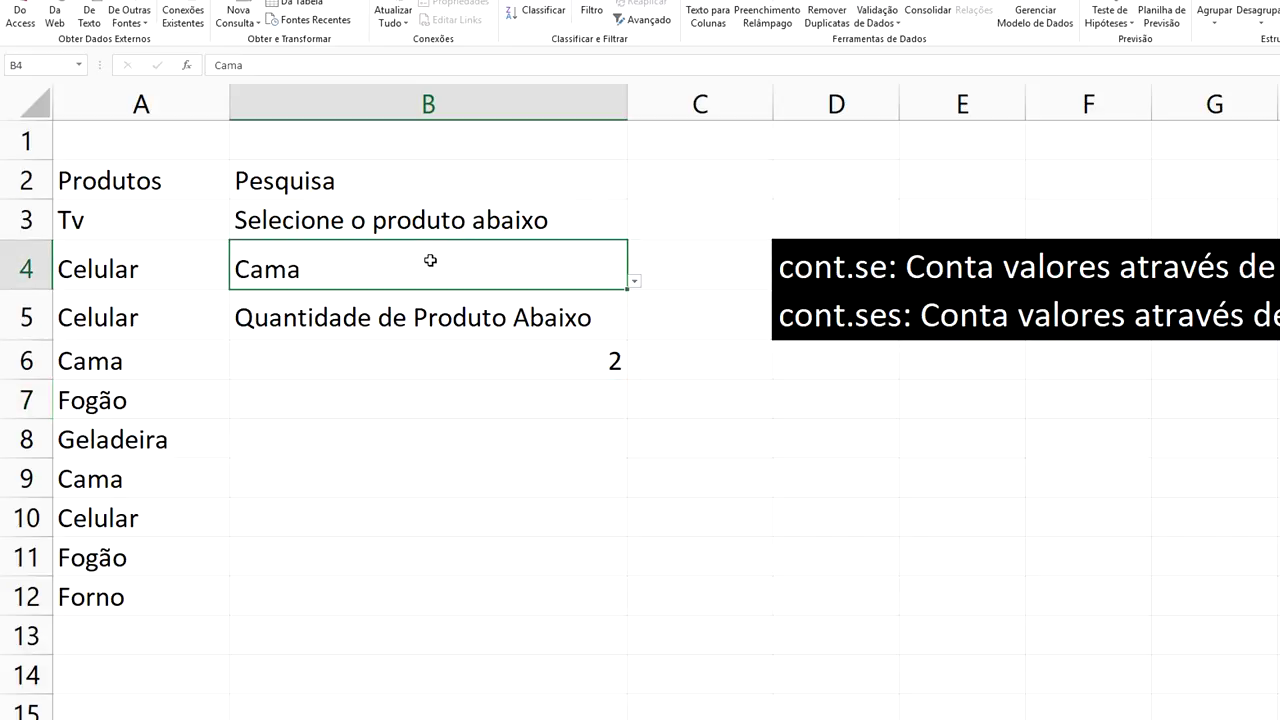
- Switch B4 through Fogão and Celular, settling on Tv so the count shows 1
left_click(634, 283)
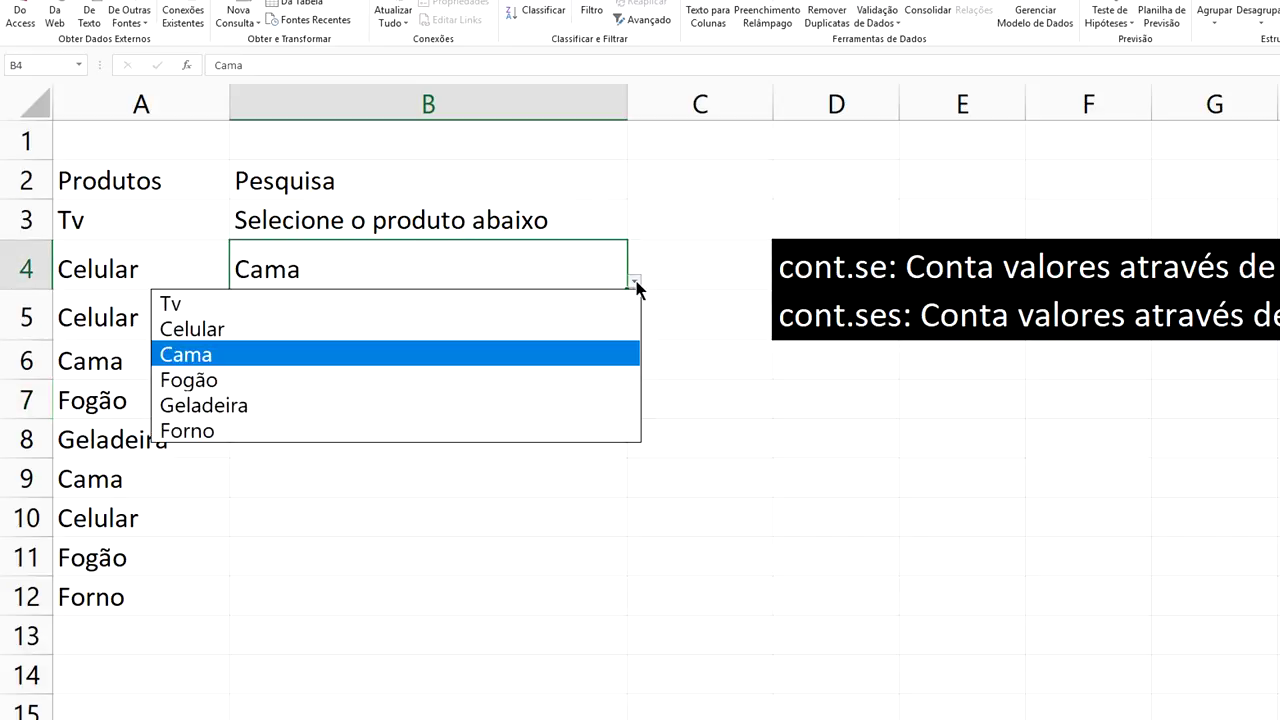
left_click(336, 379)
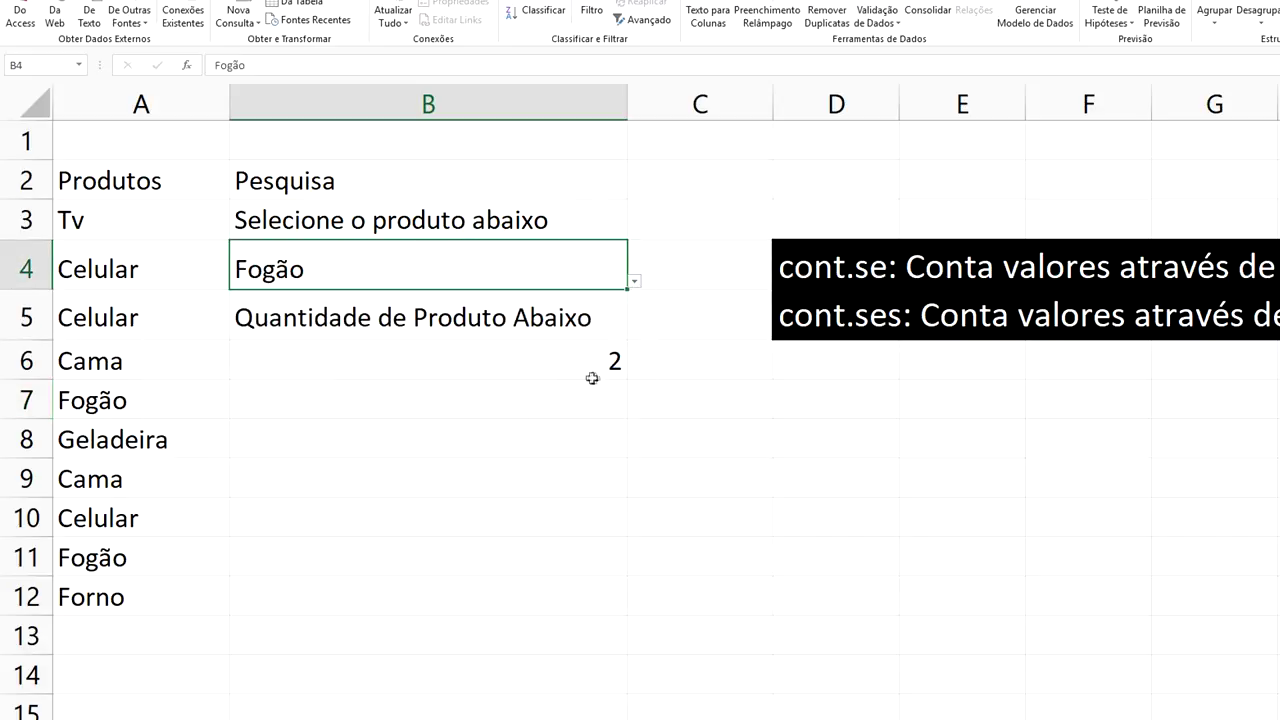
left_click(634, 282)
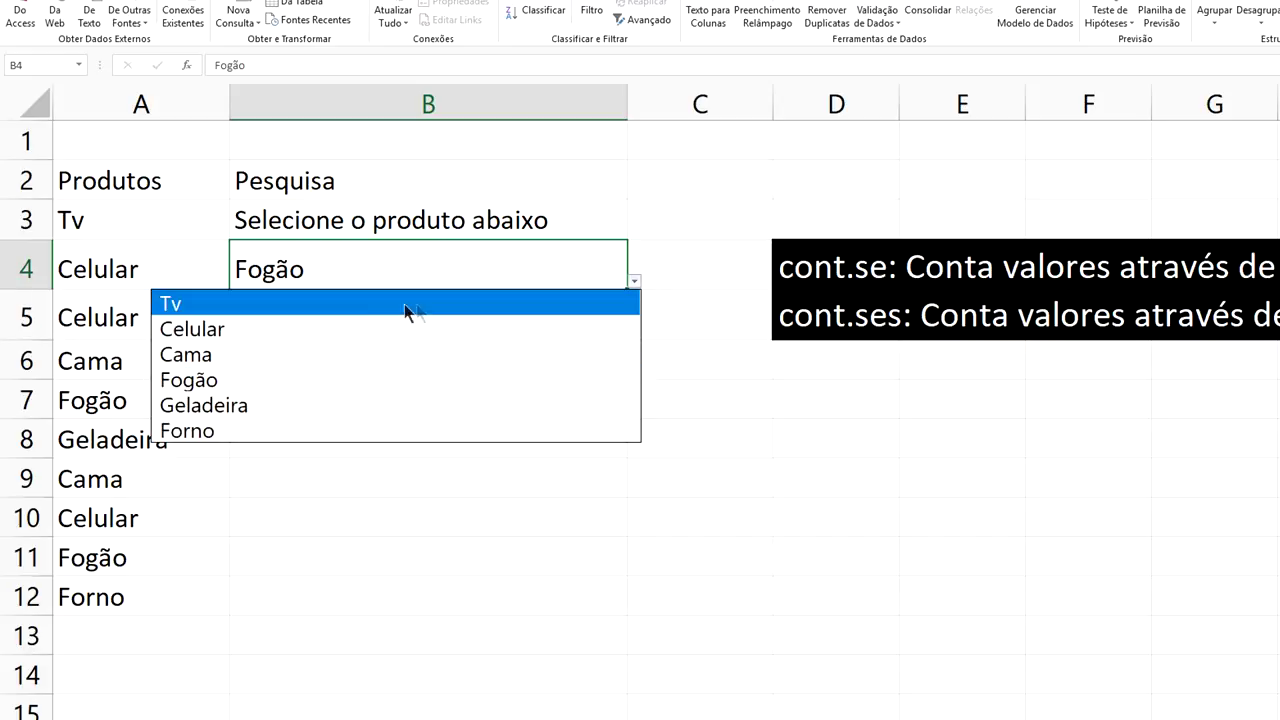
left_click(385, 330)
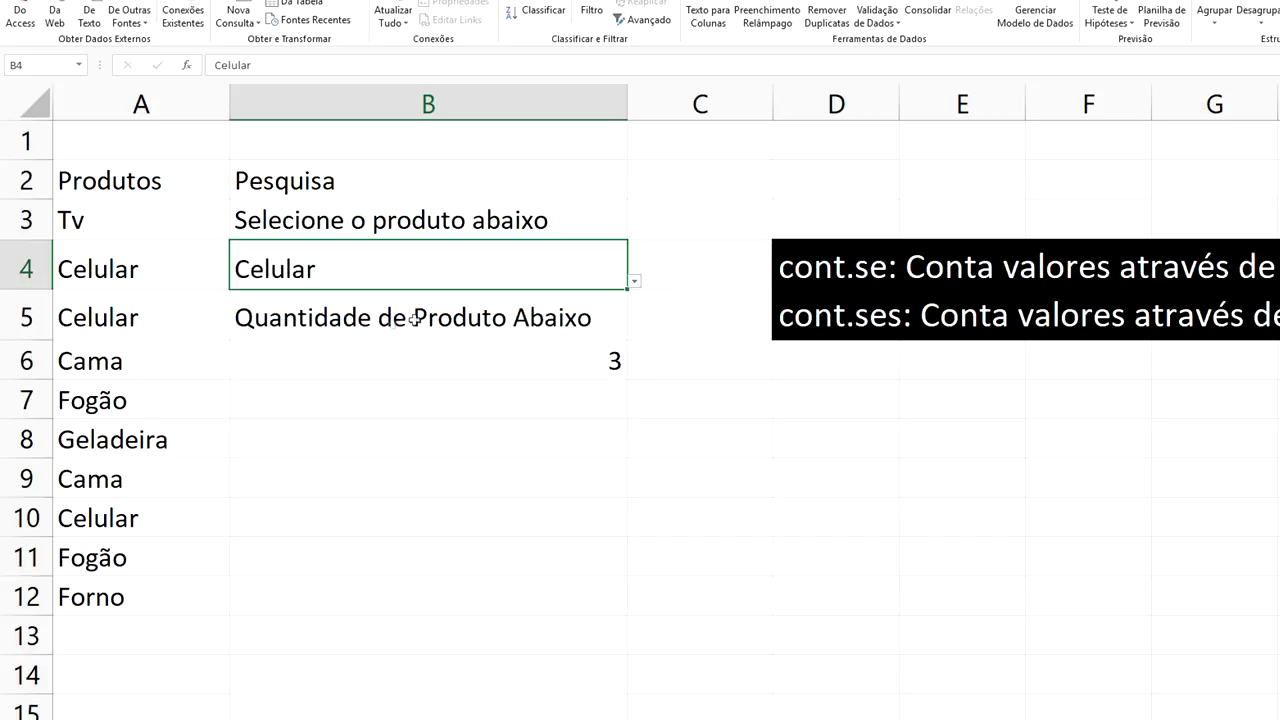
left_click(634, 284)
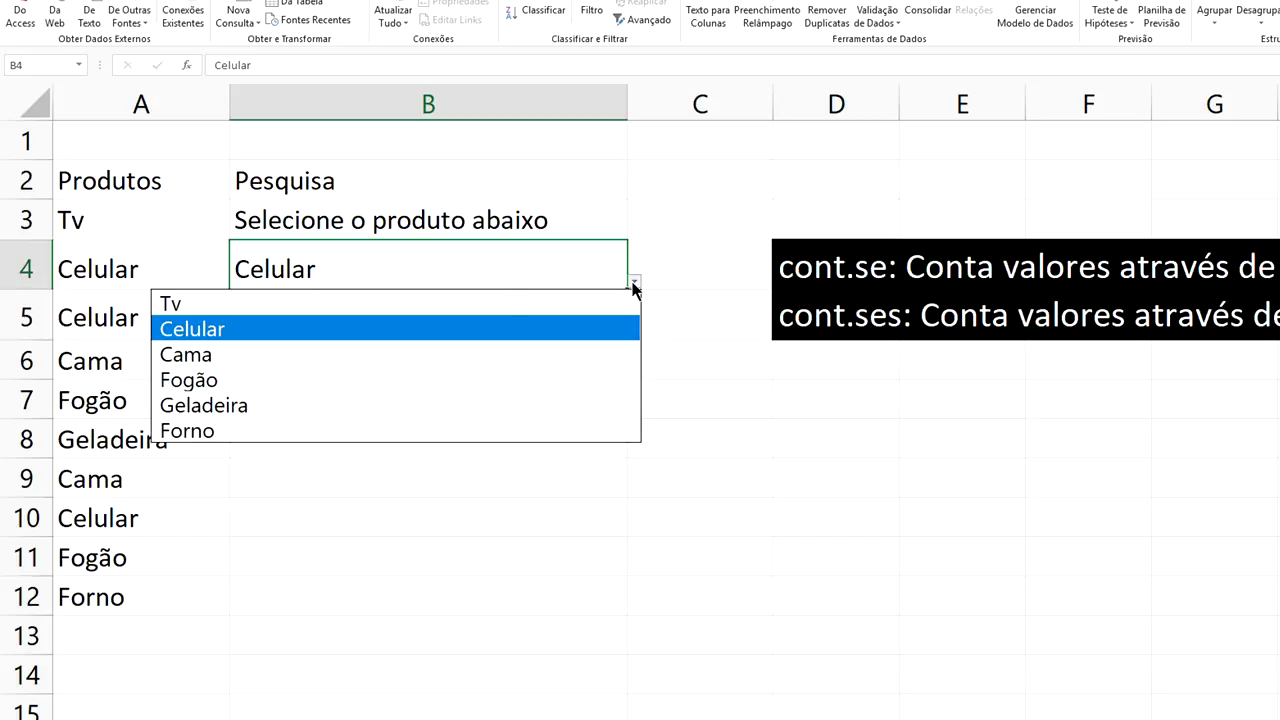
left_click(354, 308)
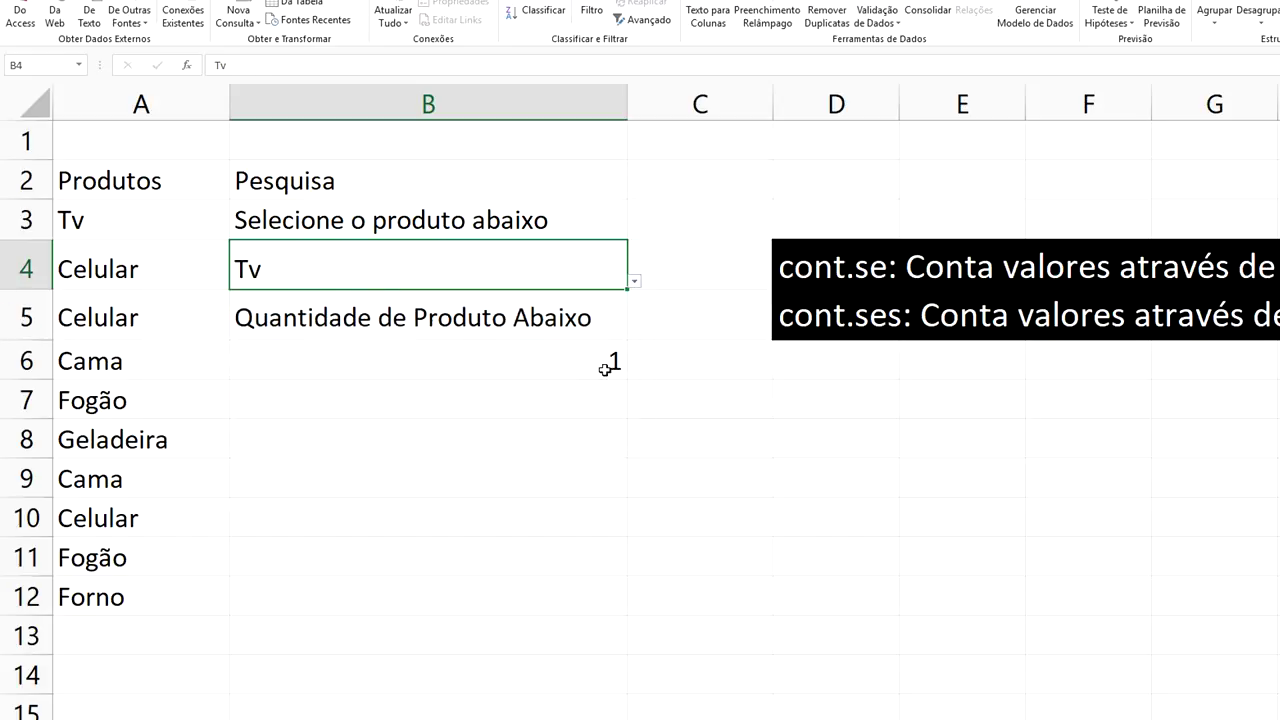
left_click(706, 196)
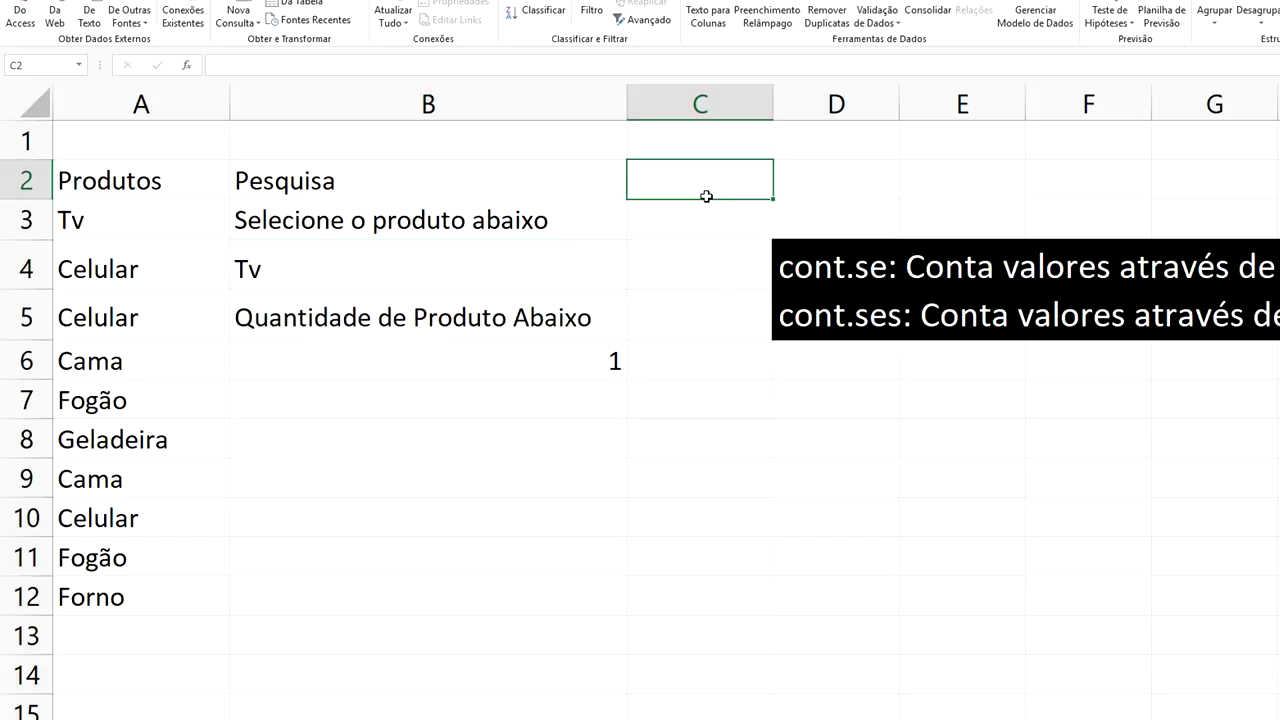
- Check that B4's list still keeps Tv, then switch to the Cadastro Produtos sheet
left_click(563, 271)
left_click(633, 283)
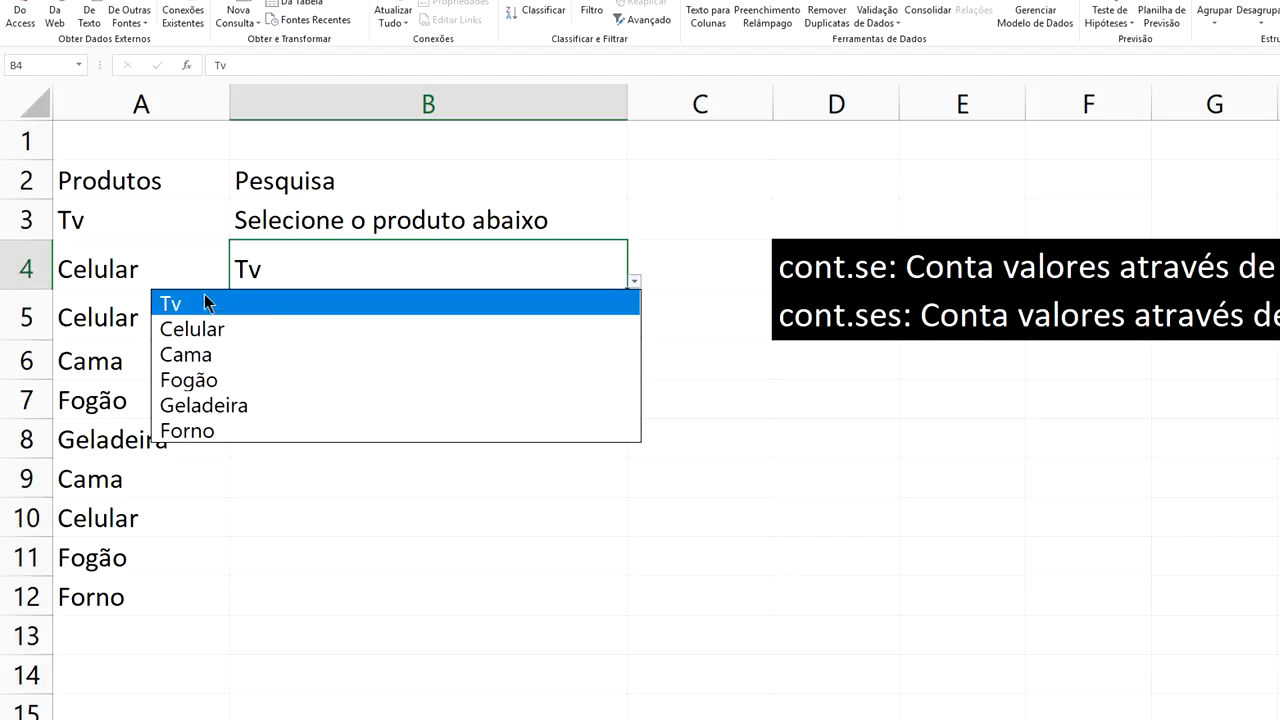
key("Escape")
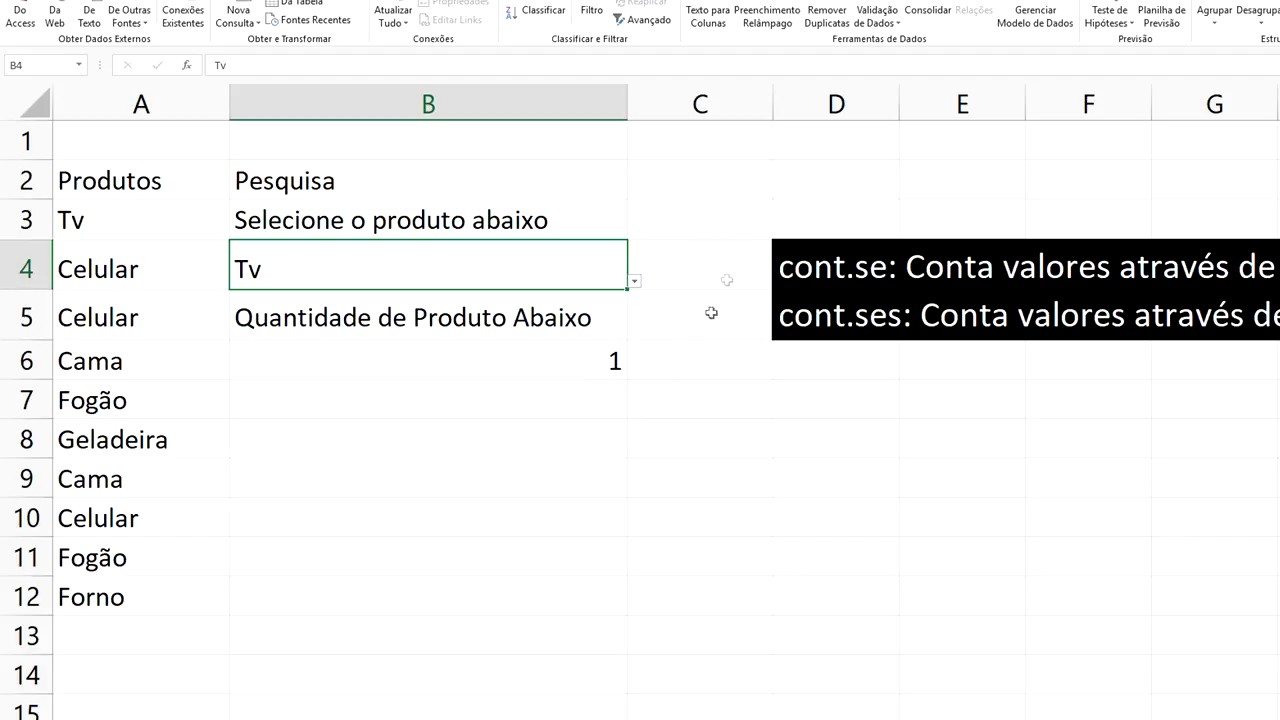
left_click(729, 236)
left_click(566, 268)
left_click(633, 281)
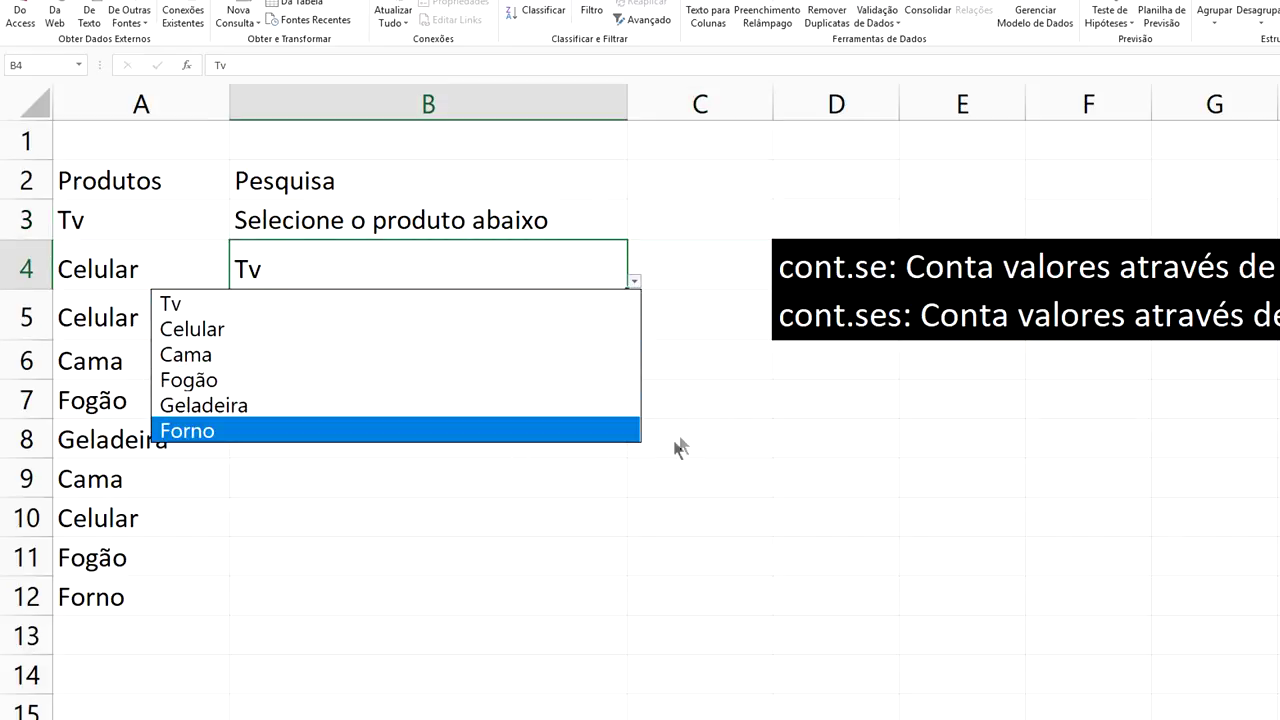
key("Escape")
left_click(200, 715)
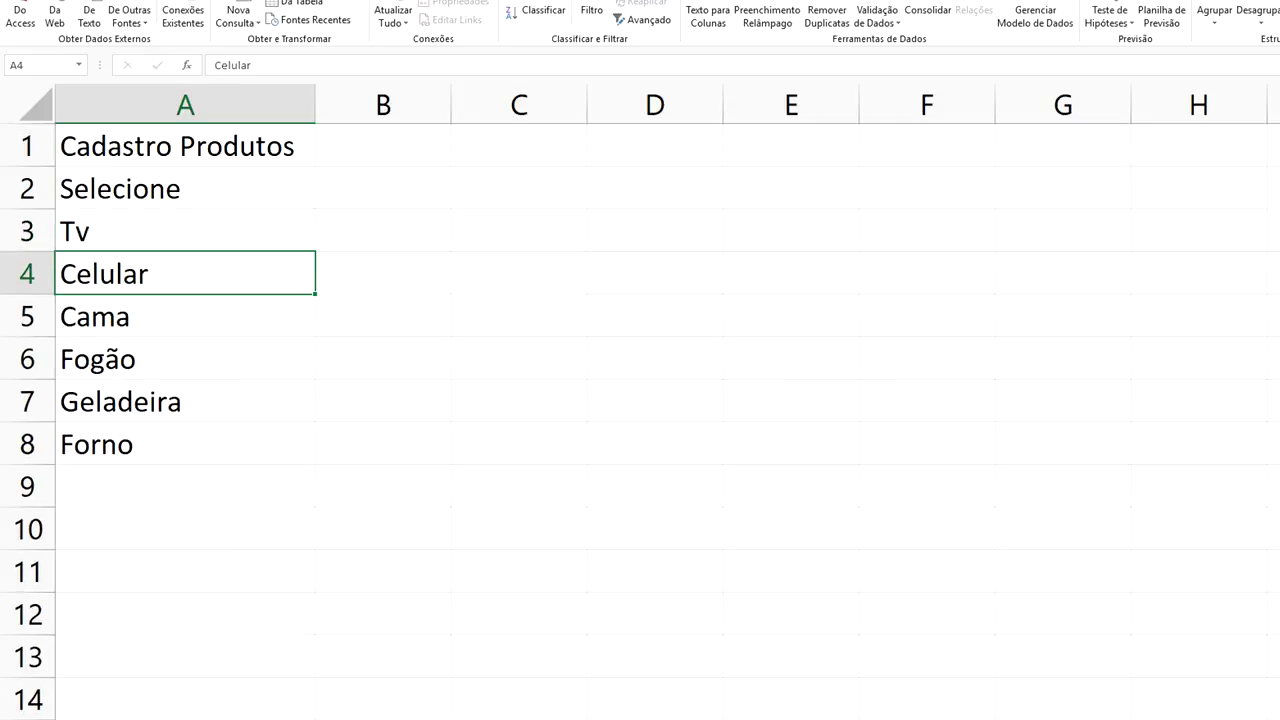
- Enter rename mode on the product register sheet tab and confirm its name
right_click(200, 715)
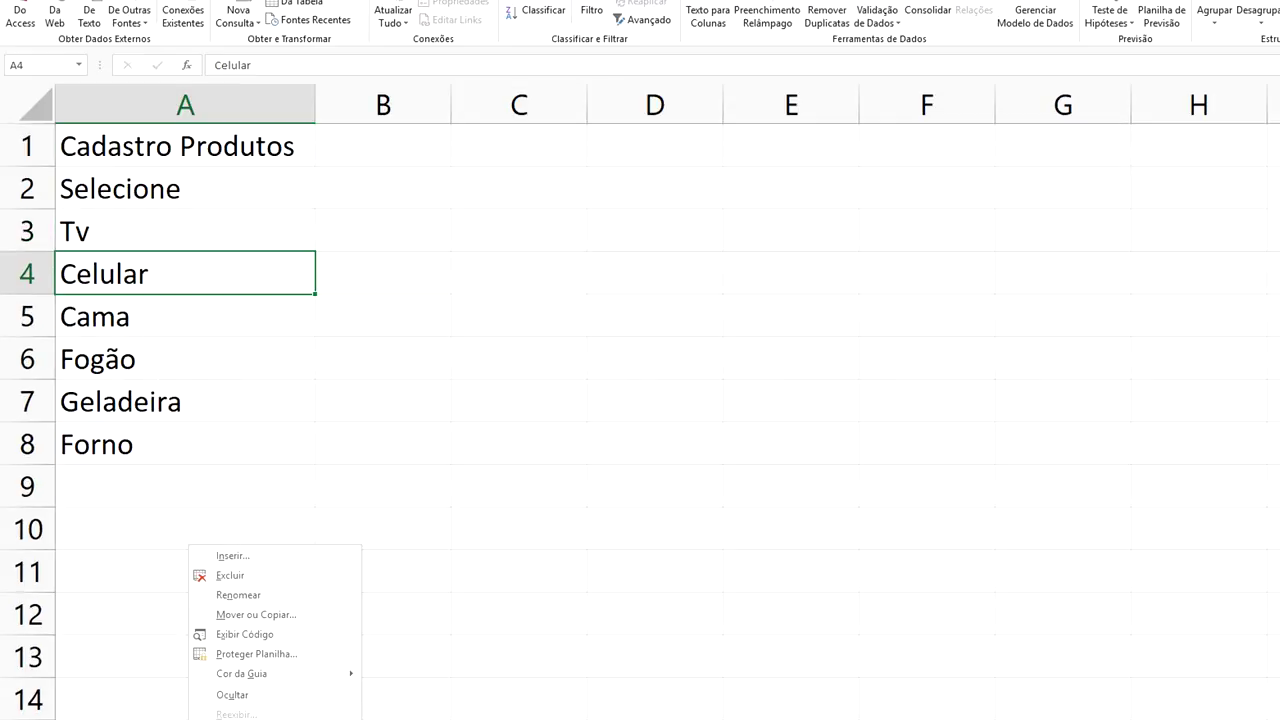
left_click(245, 595)
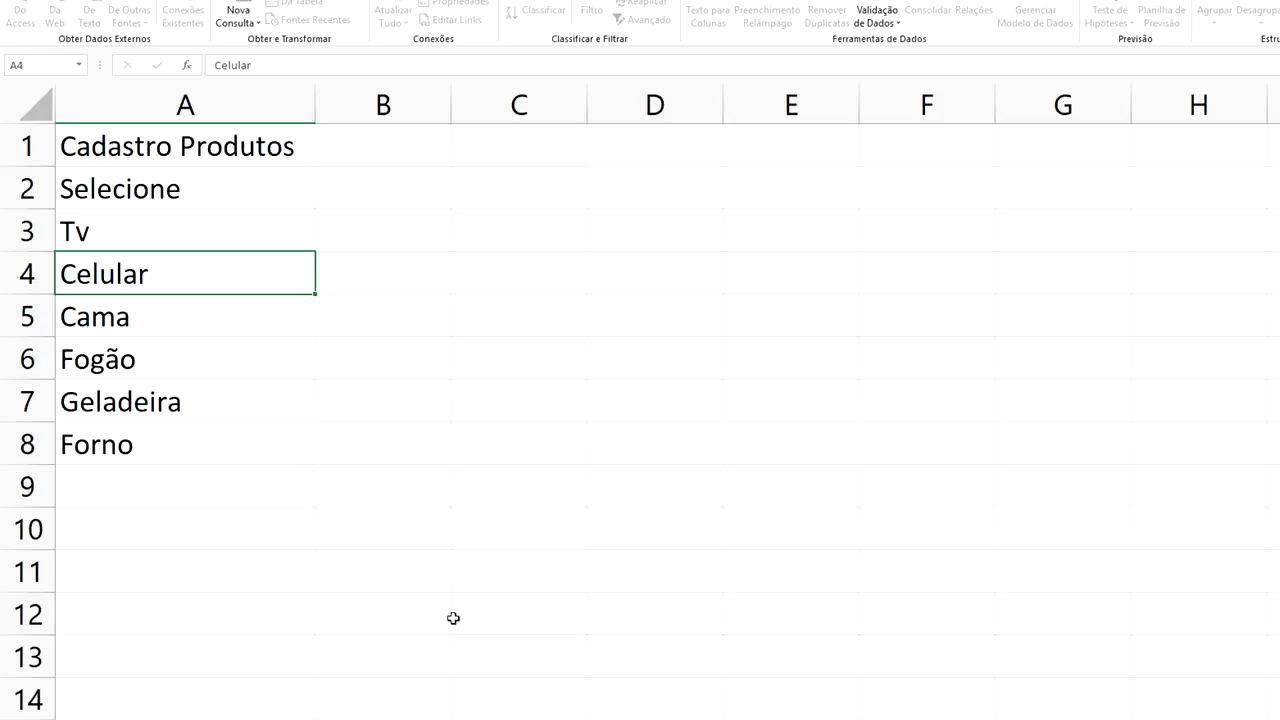
key("Return")
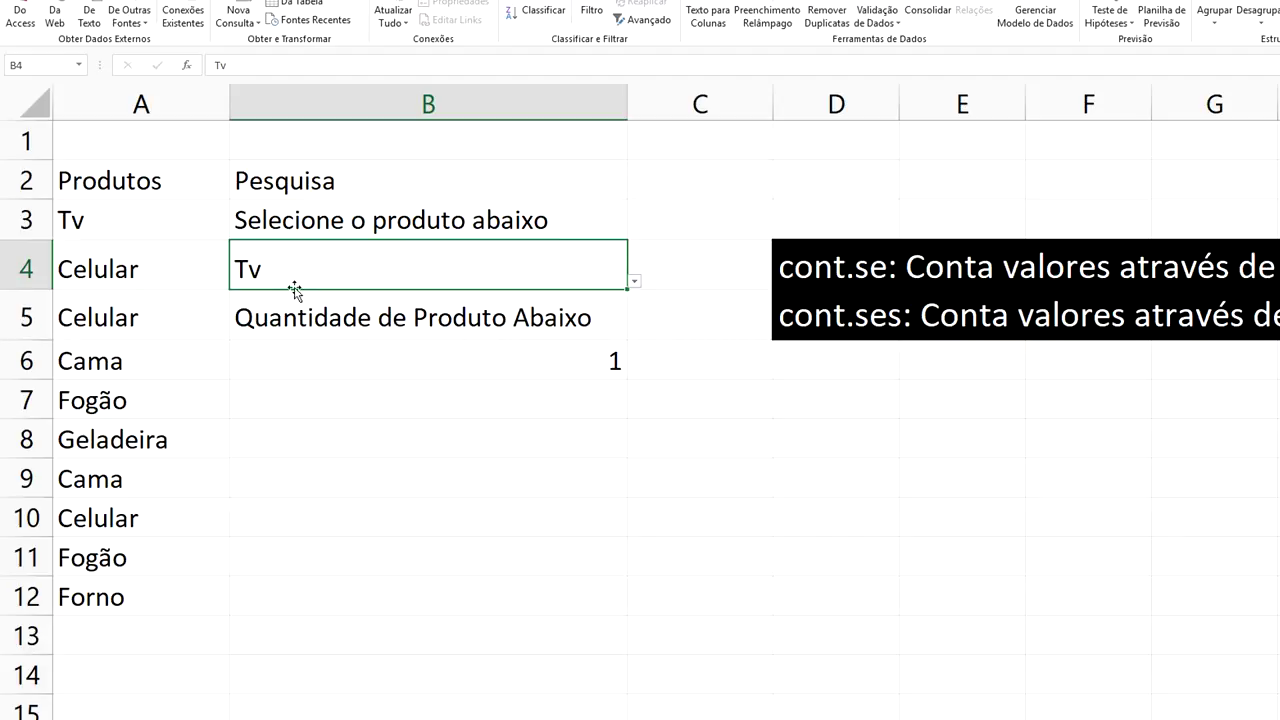
- Merge and centre A1:B1 with the title 'Pesquisa Produto'
left_click(634, 282)
key("Escape")
left_click_drag(340, 140, 103, 138)
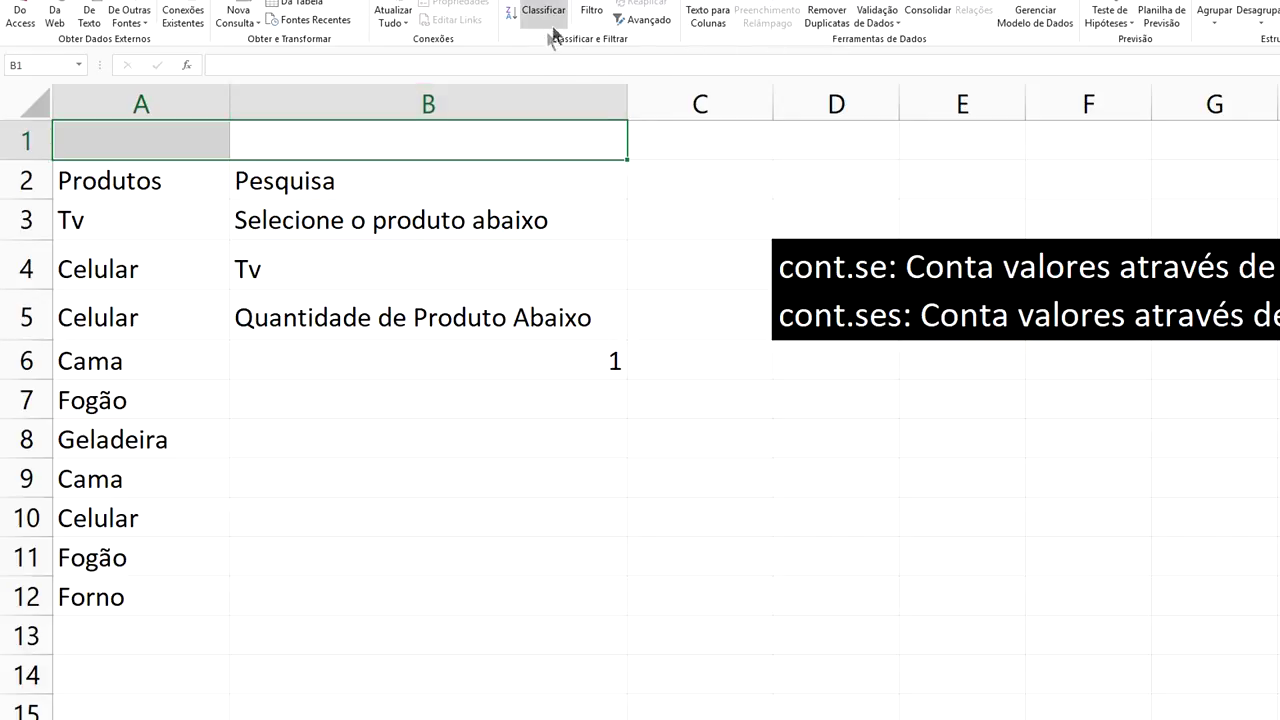
left_click(255, 5)
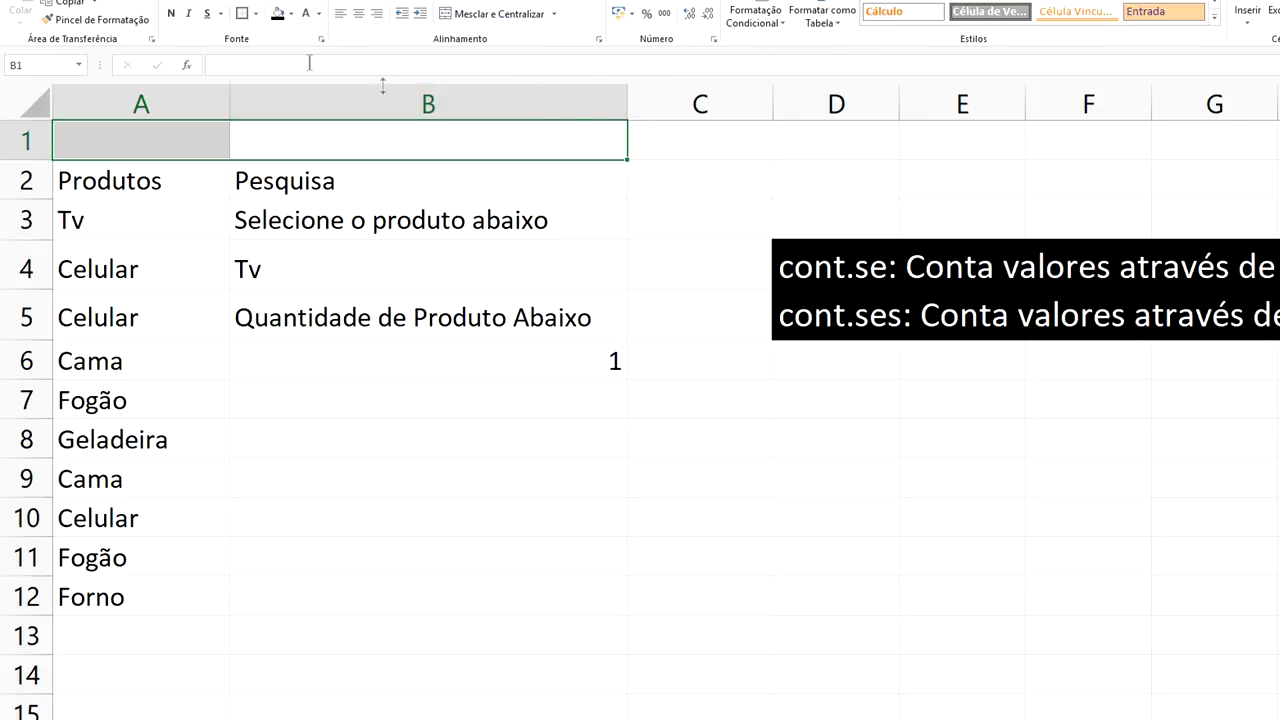
left_click(528, 18)
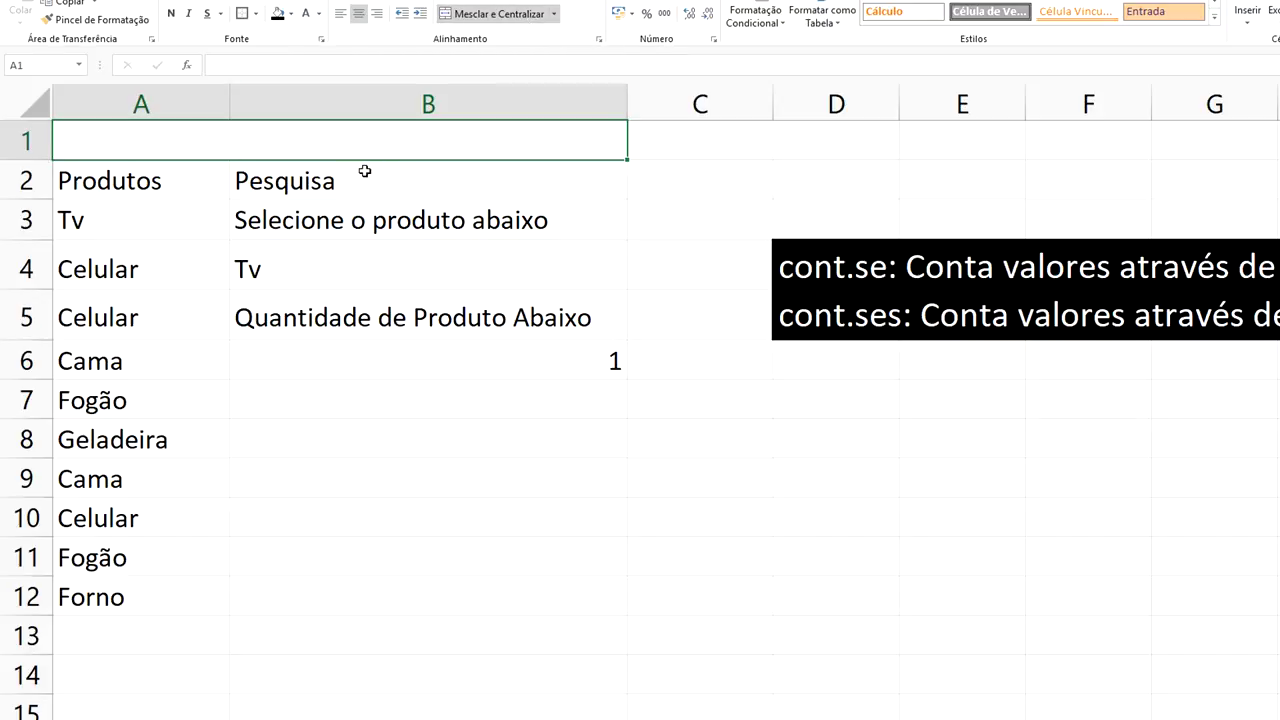
type("Pesquisas")
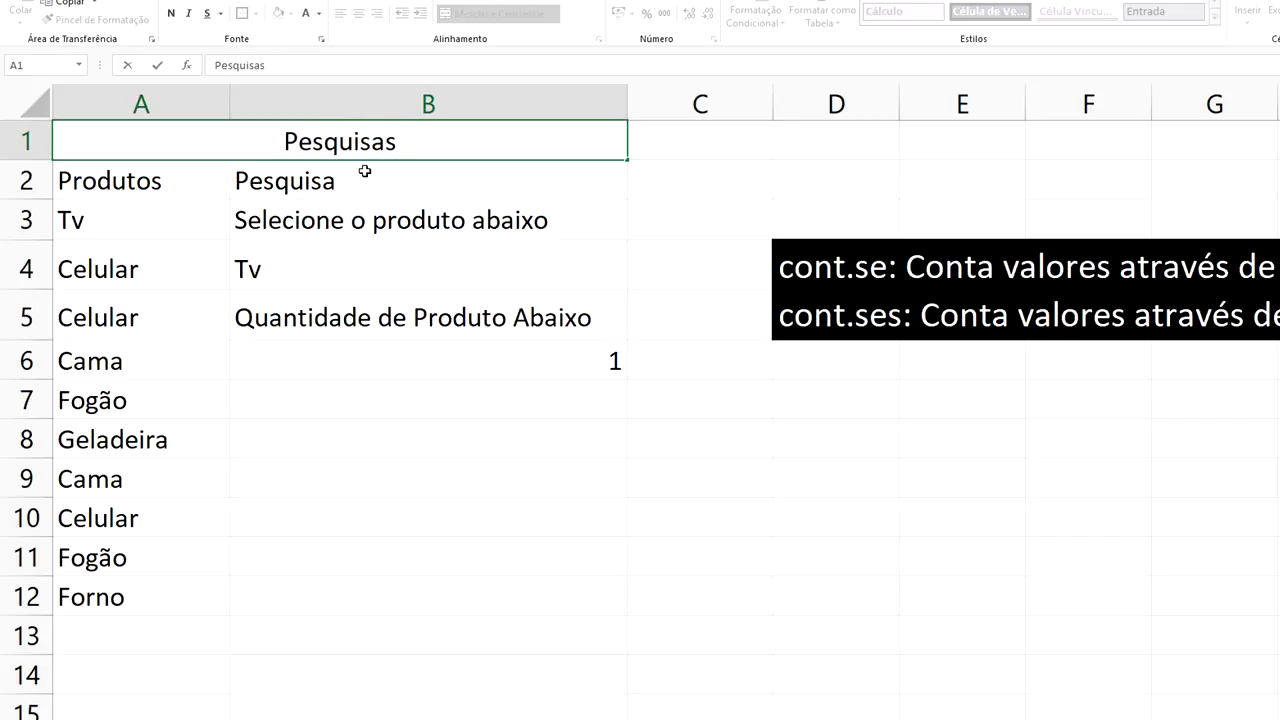
key("BackSpace")
type("Produto")
key("Return")
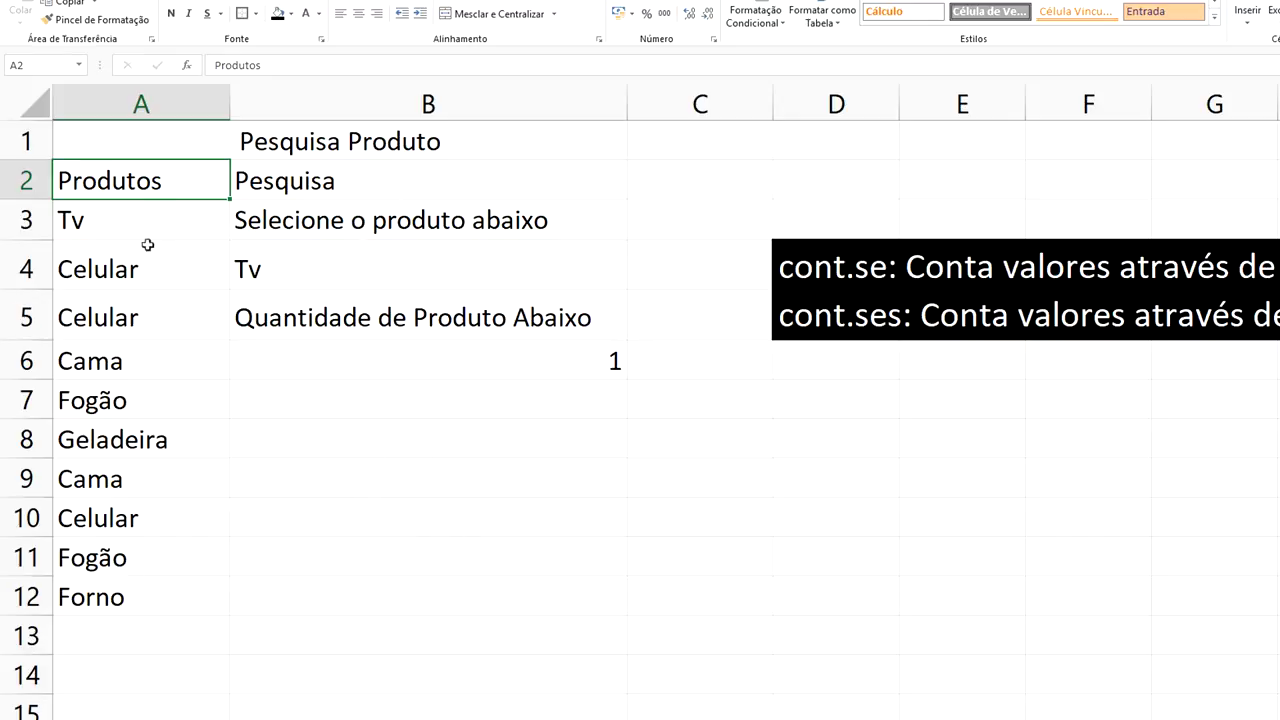
left_click(140, 641)
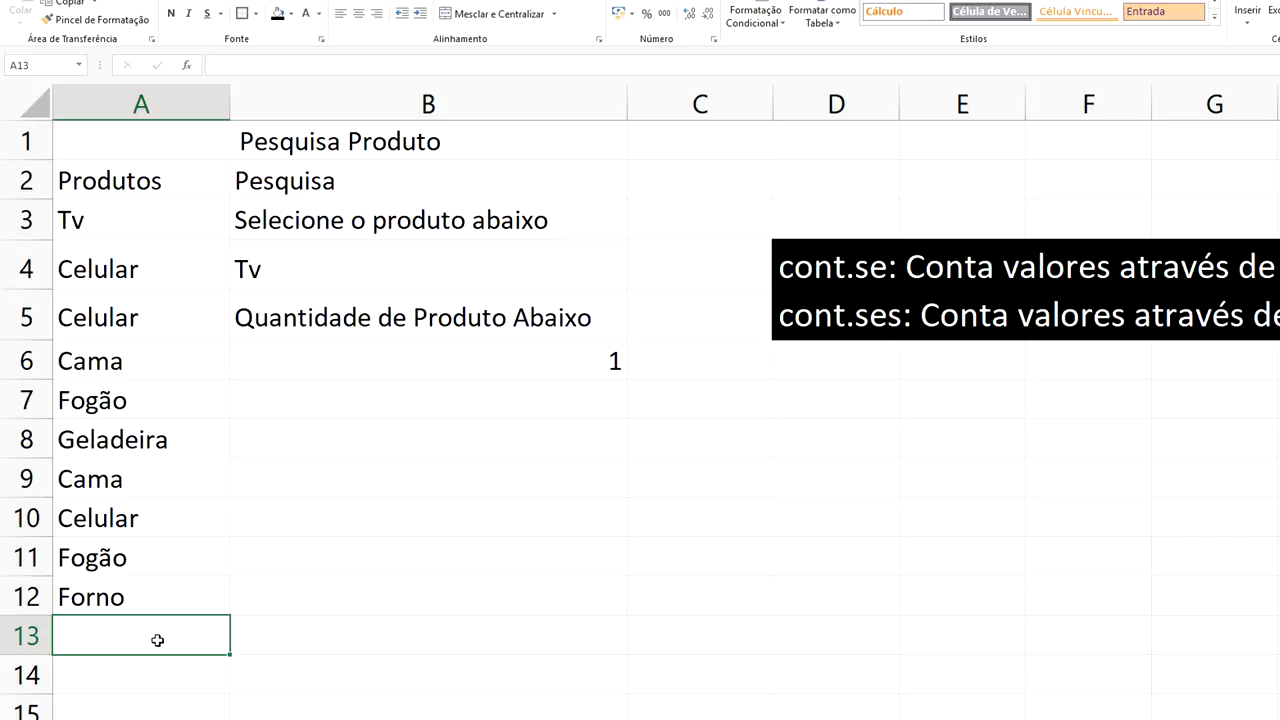
- Append Celular in A13 and batedeira in A14, then check B4's list for them
type("Celul")
key("Return")
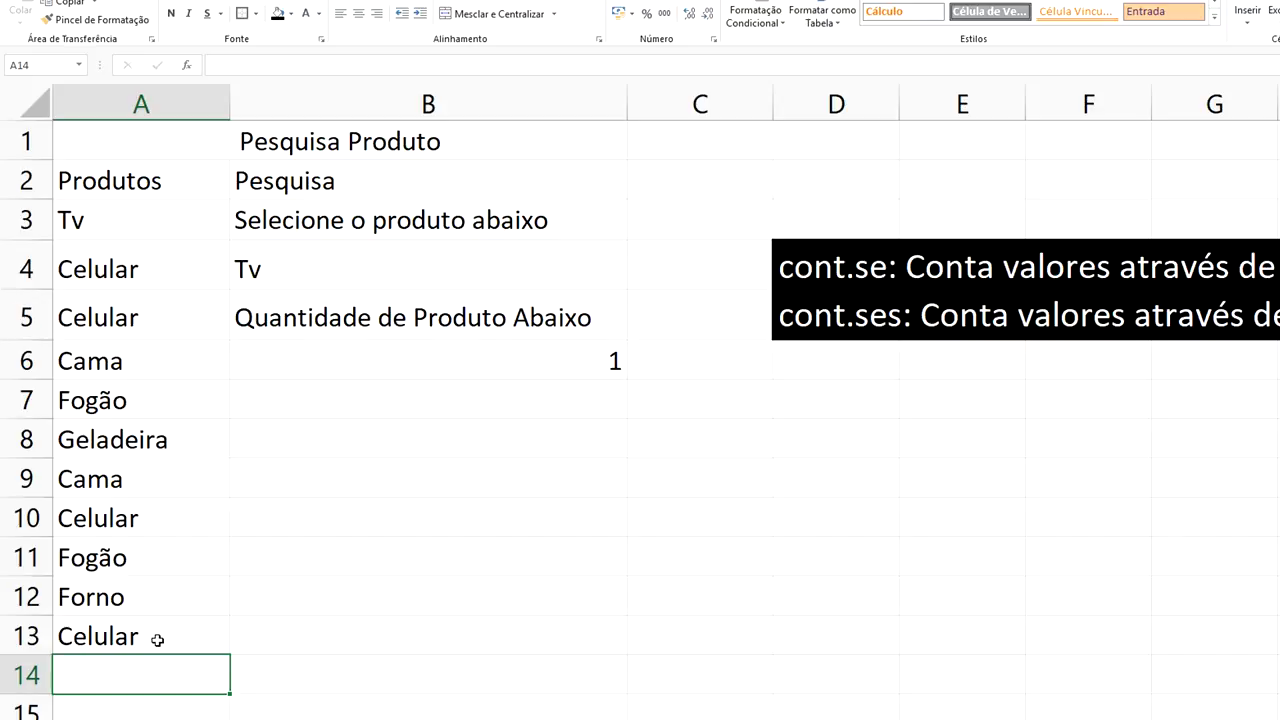
type("batedeira")
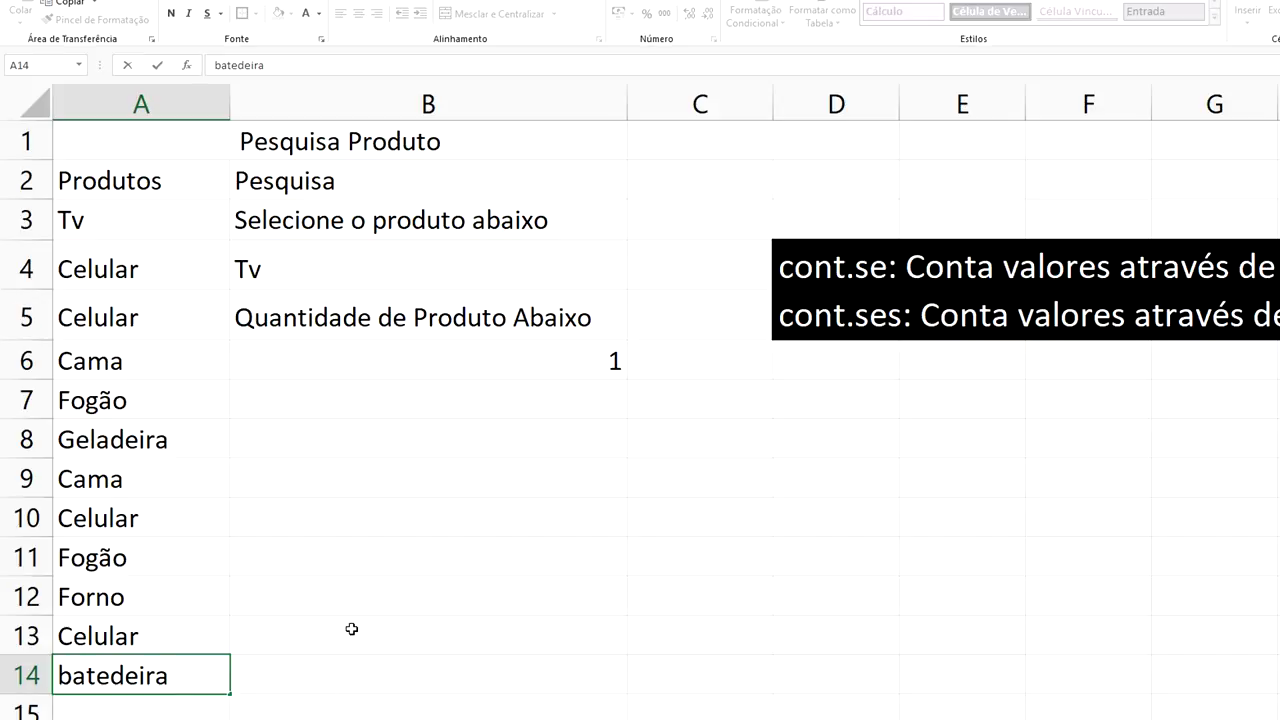
left_click(351, 629)
left_click(573, 261)
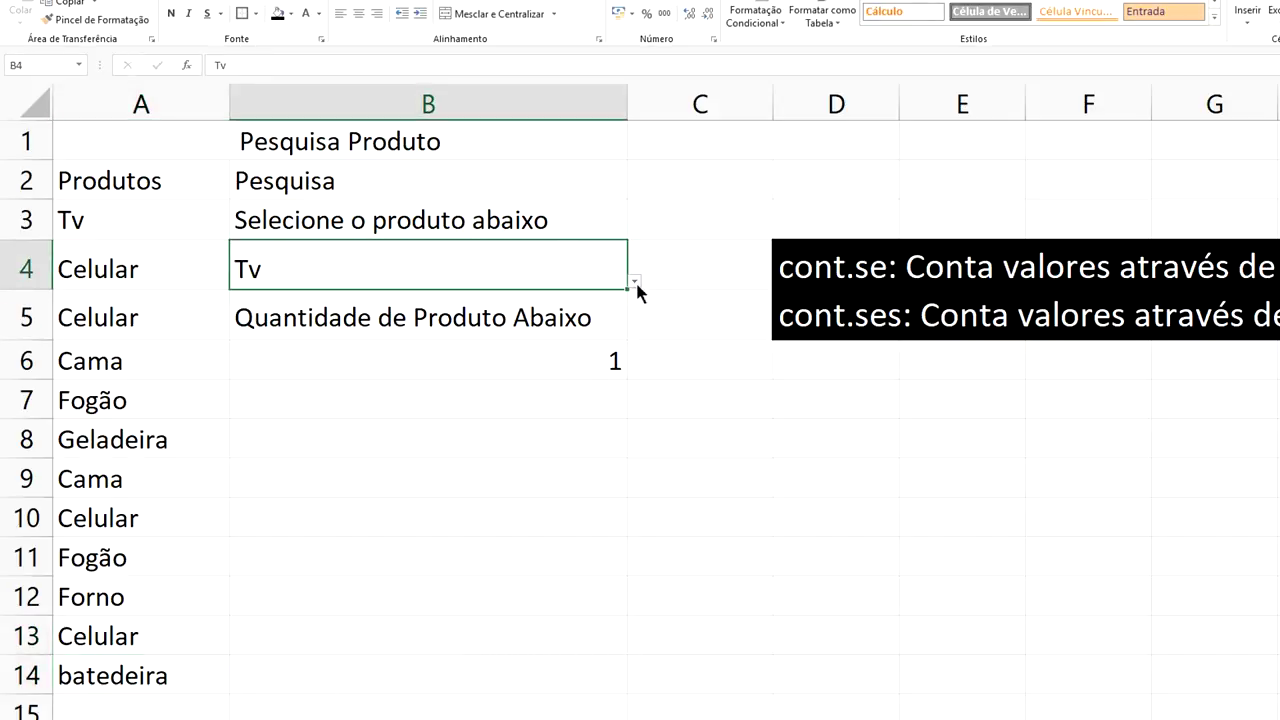
left_click(635, 281)
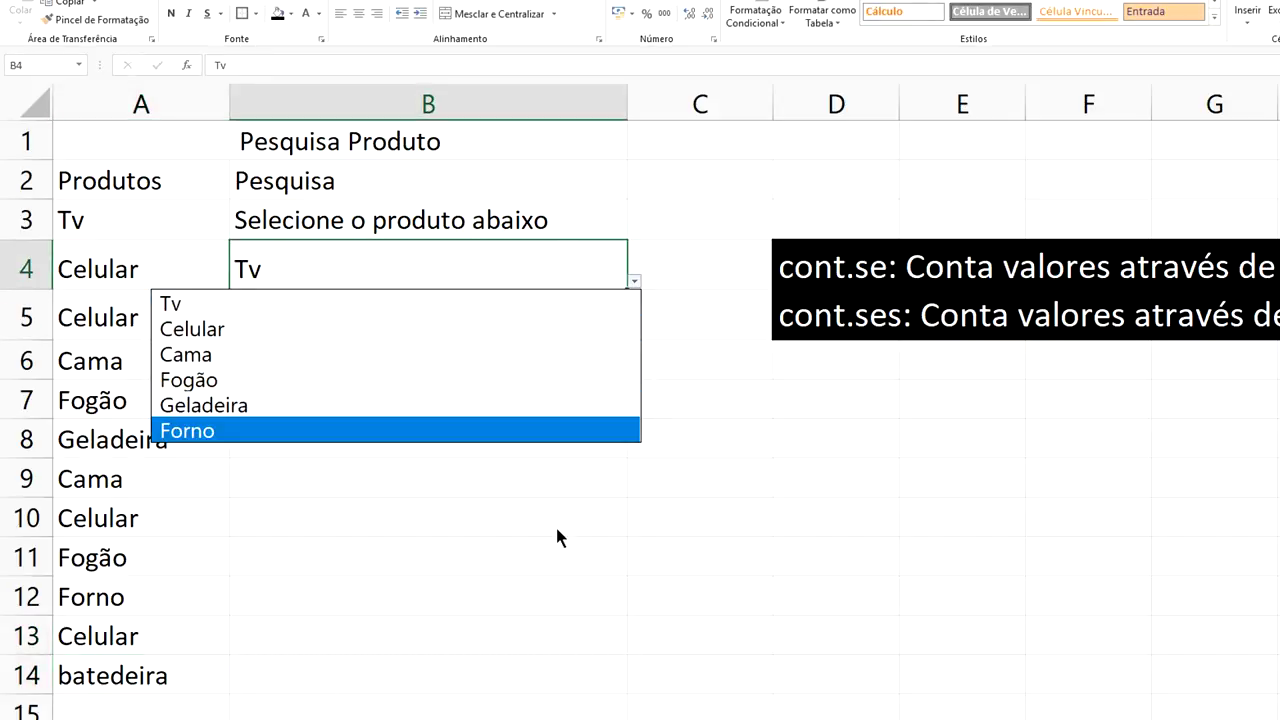
key("Escape")
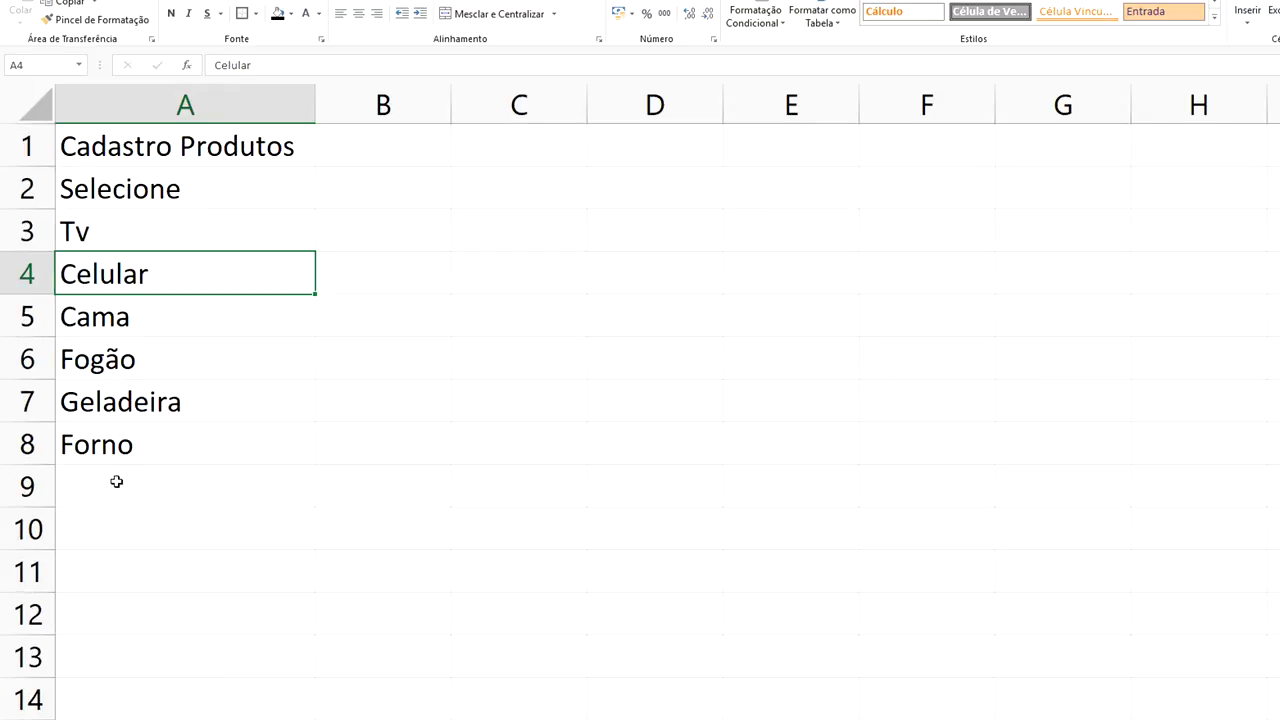
left_click(116, 484)
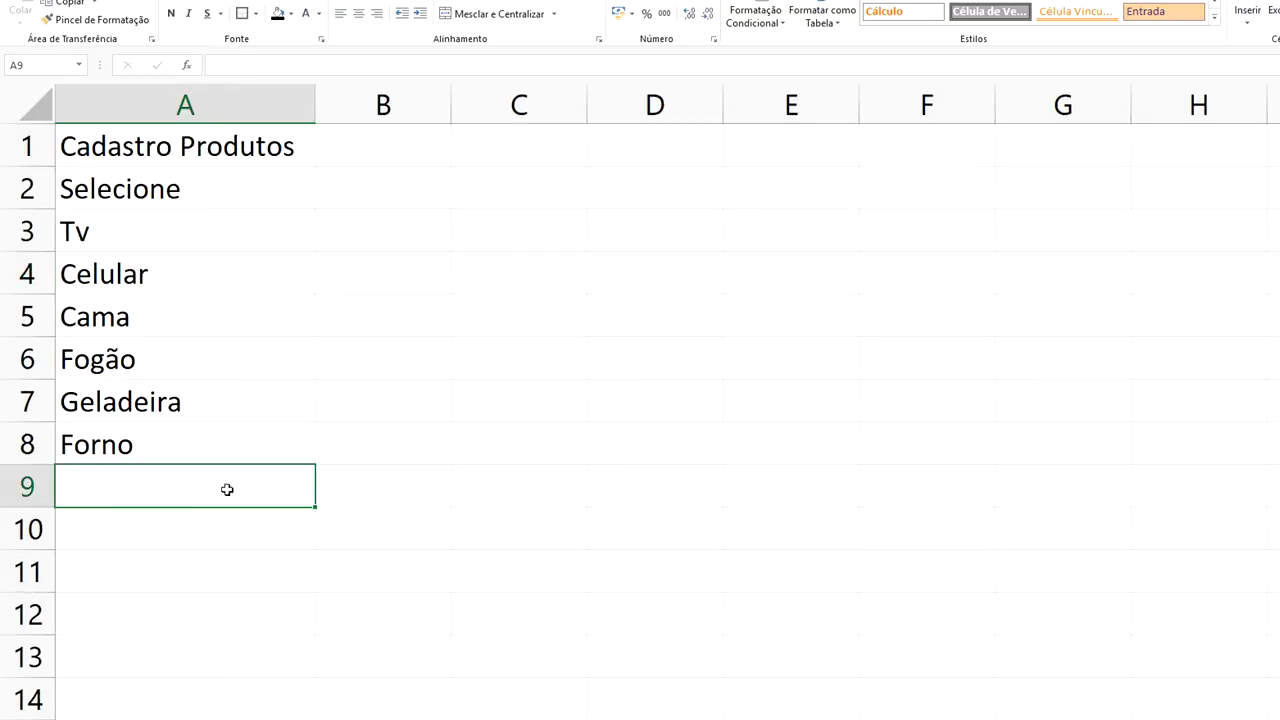
- Enter Batedeira in A9 of Cadastro Produtos, then return to the Produtos search sheet
type("Ba")
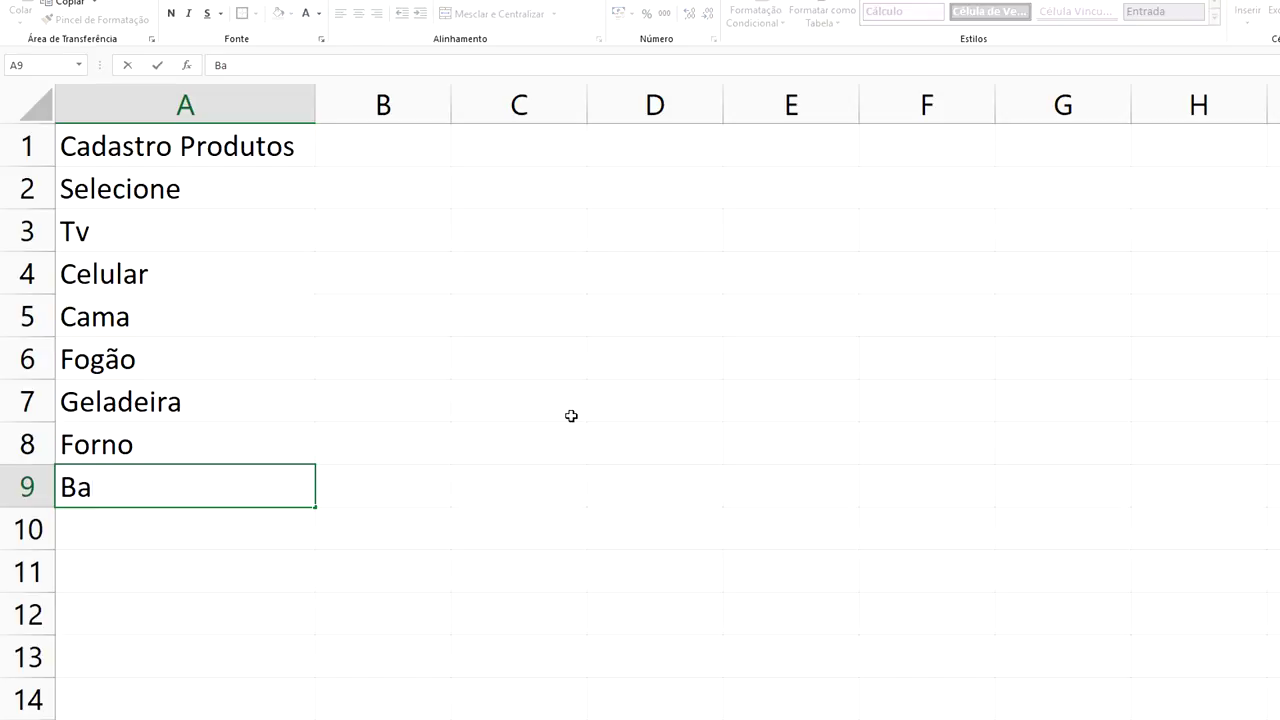
type("tedeira")
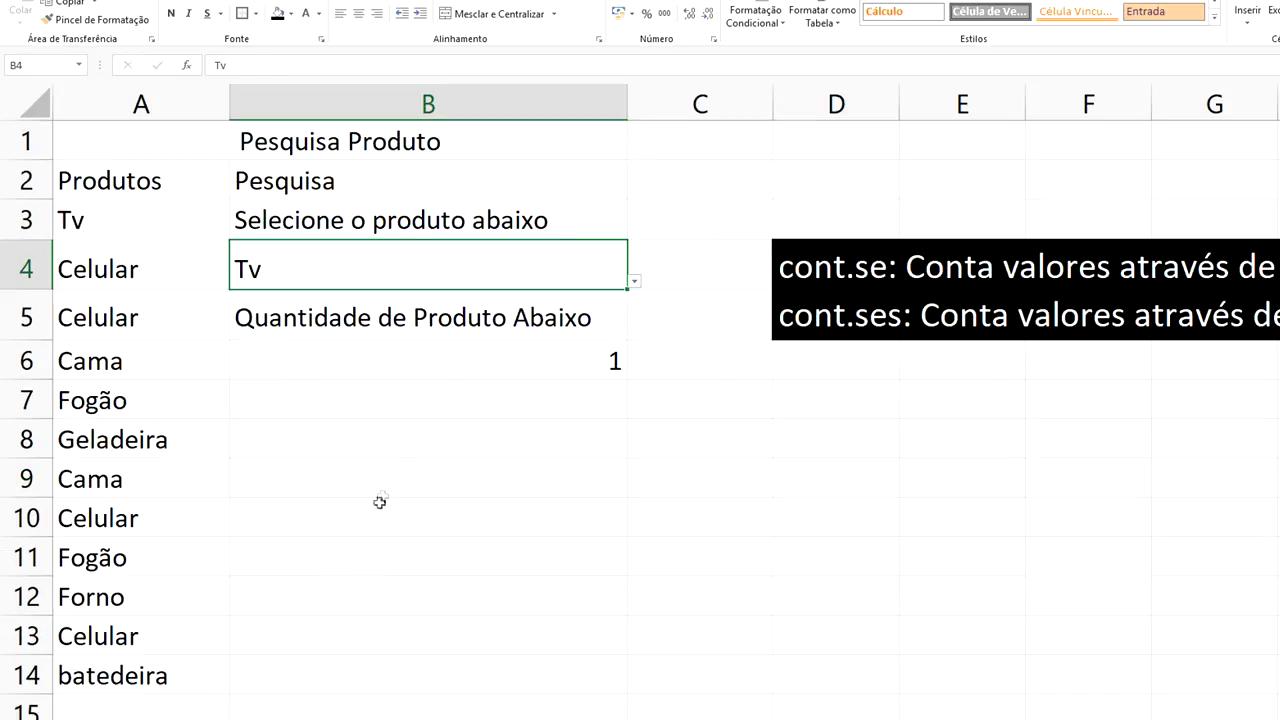
left_click(398, 470)
- Check B6's =CONT.SE(A3:A12;B4) formula and browse B4's product list without choosing
left_click(576, 354)
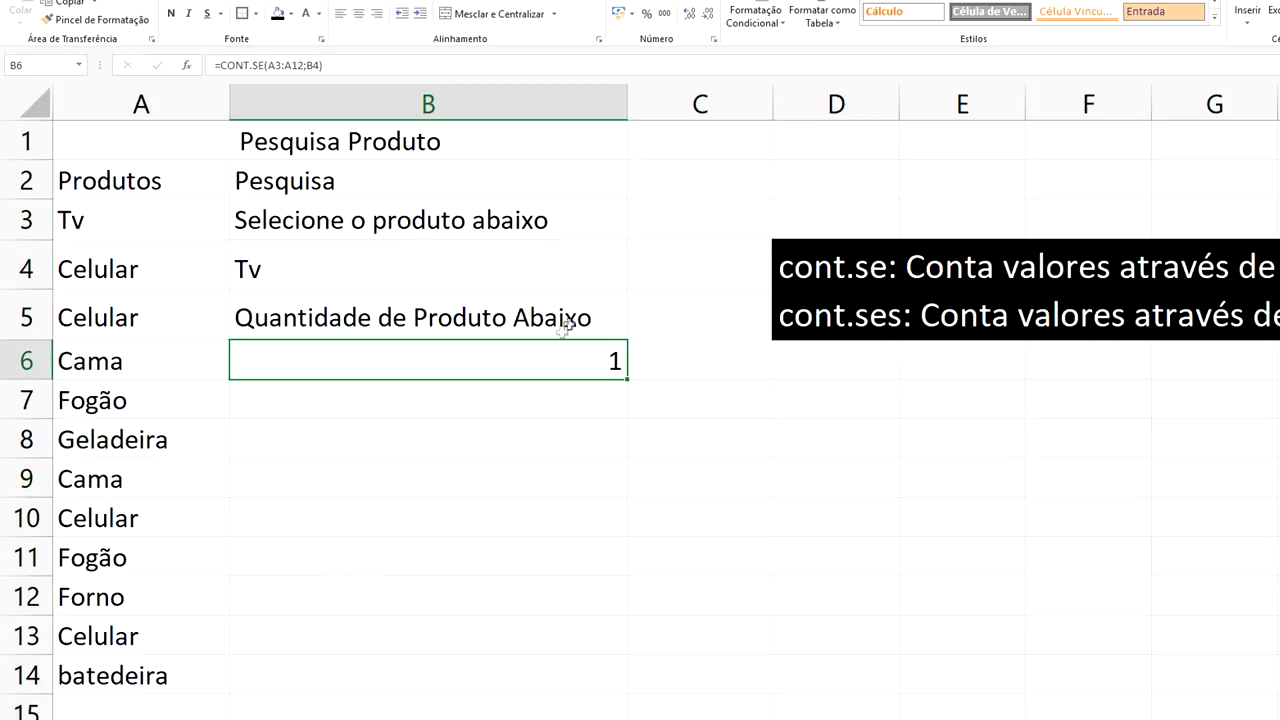
left_click(464, 270)
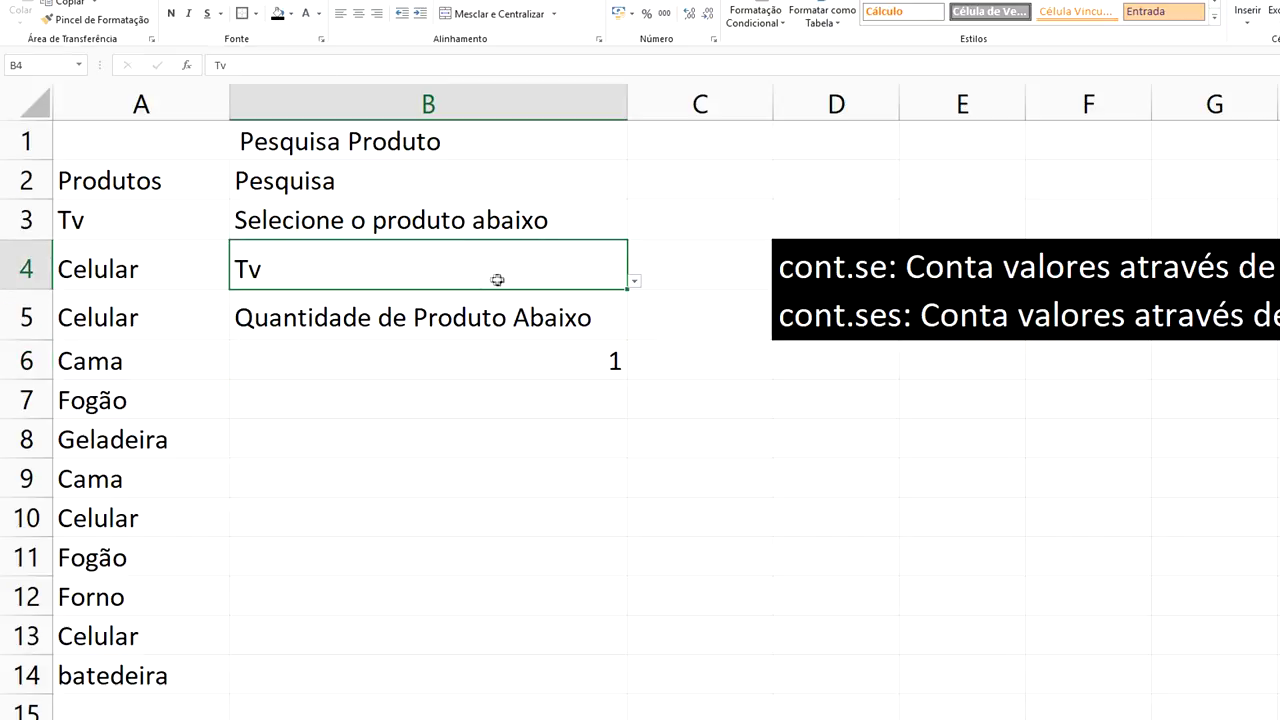
left_click(635, 283)
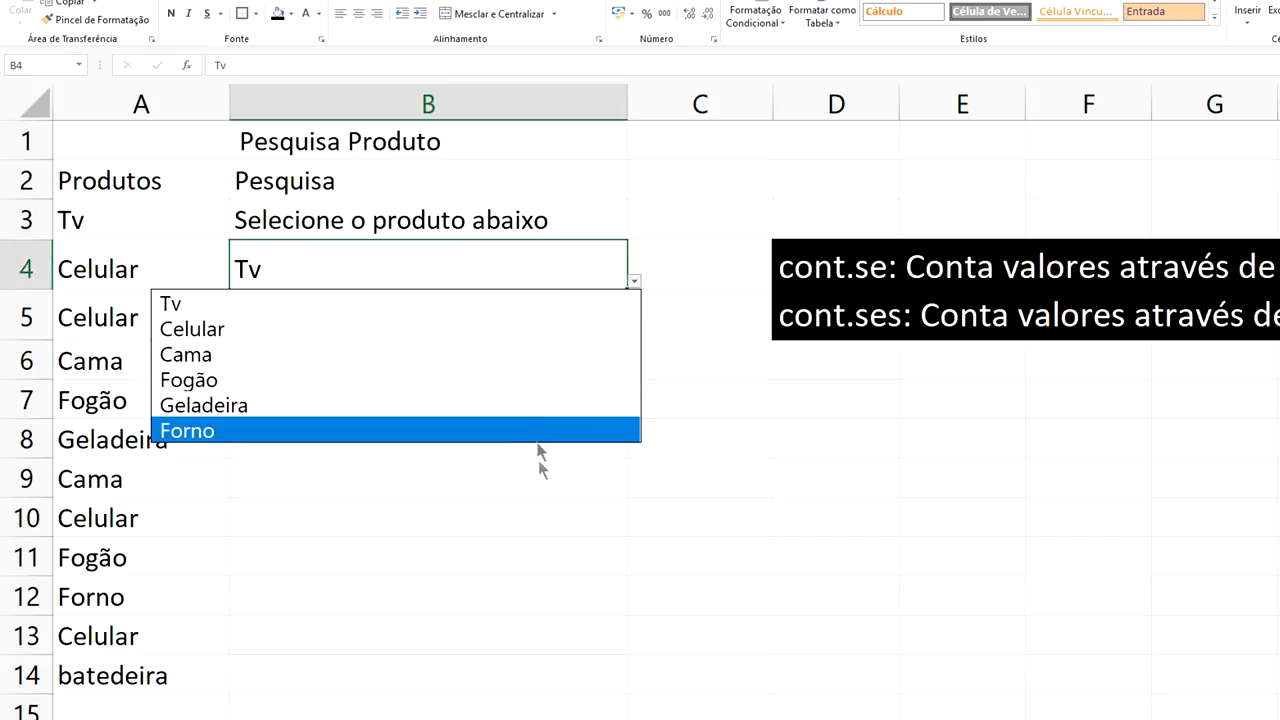
left_click(566, 545)
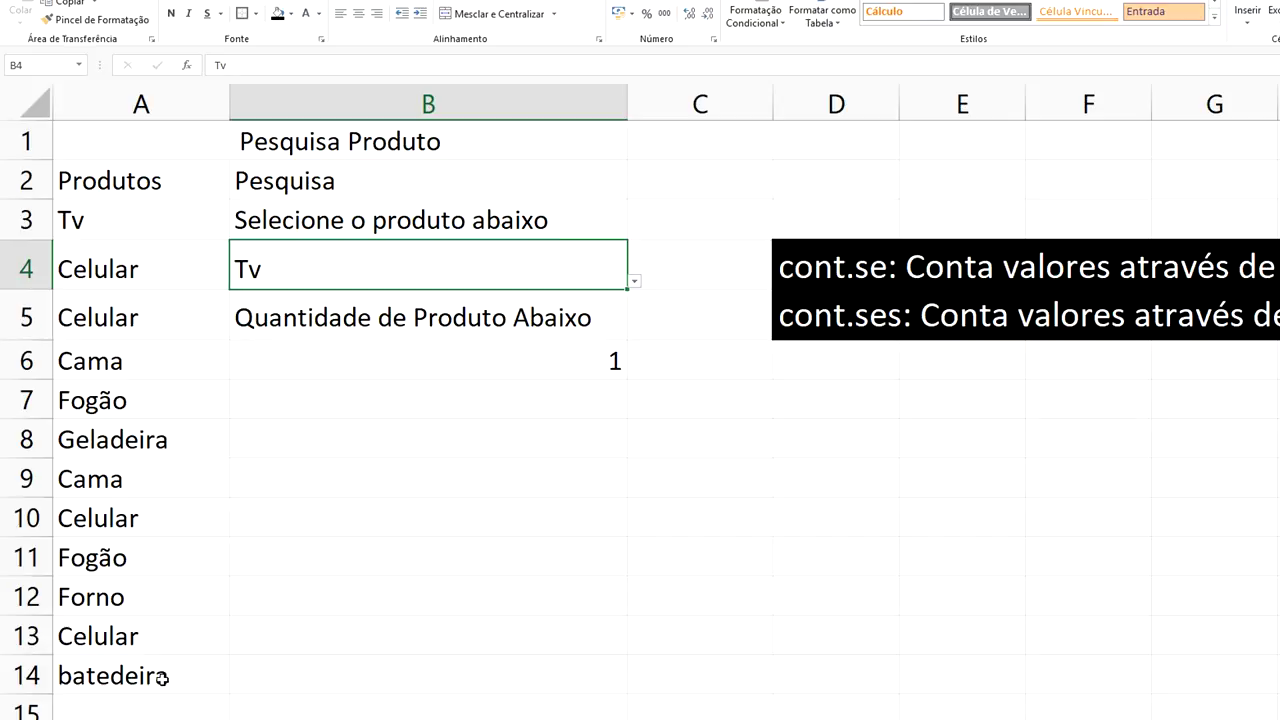
- Delete the batedeira entry from A14 and recheck the B6 count
left_click(162, 678)
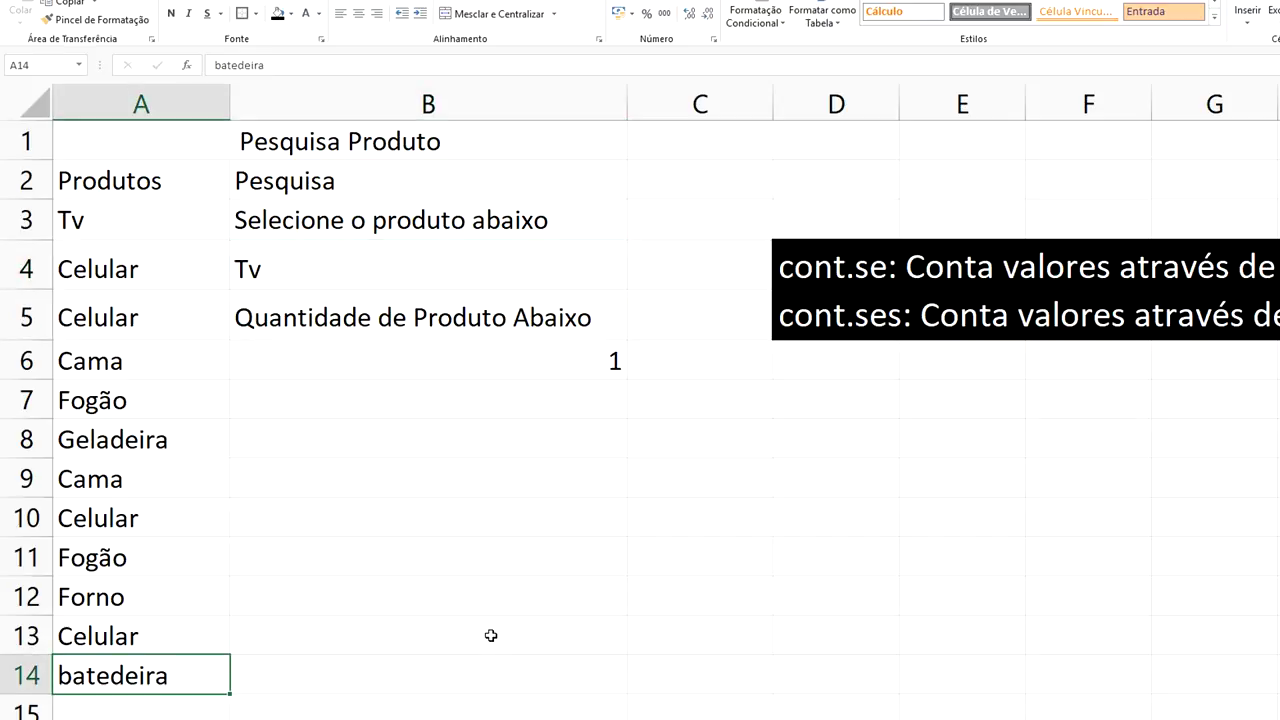
key("Delete")
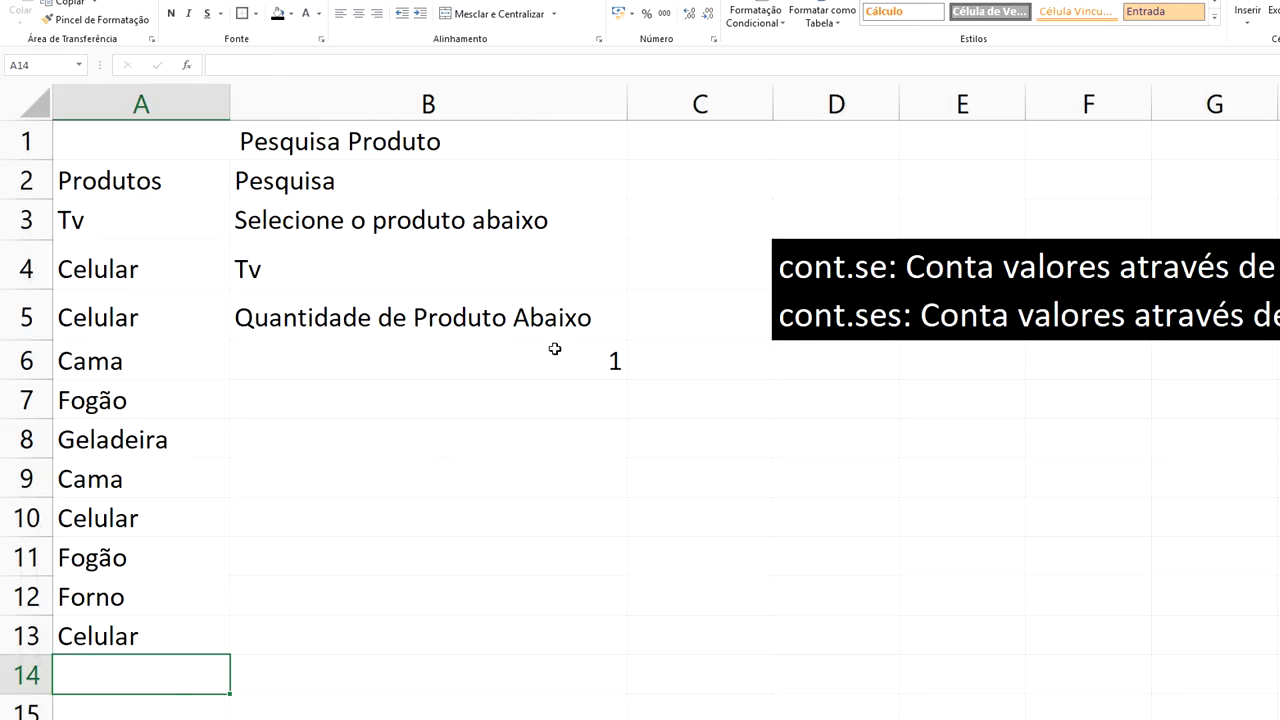
left_click(539, 366)
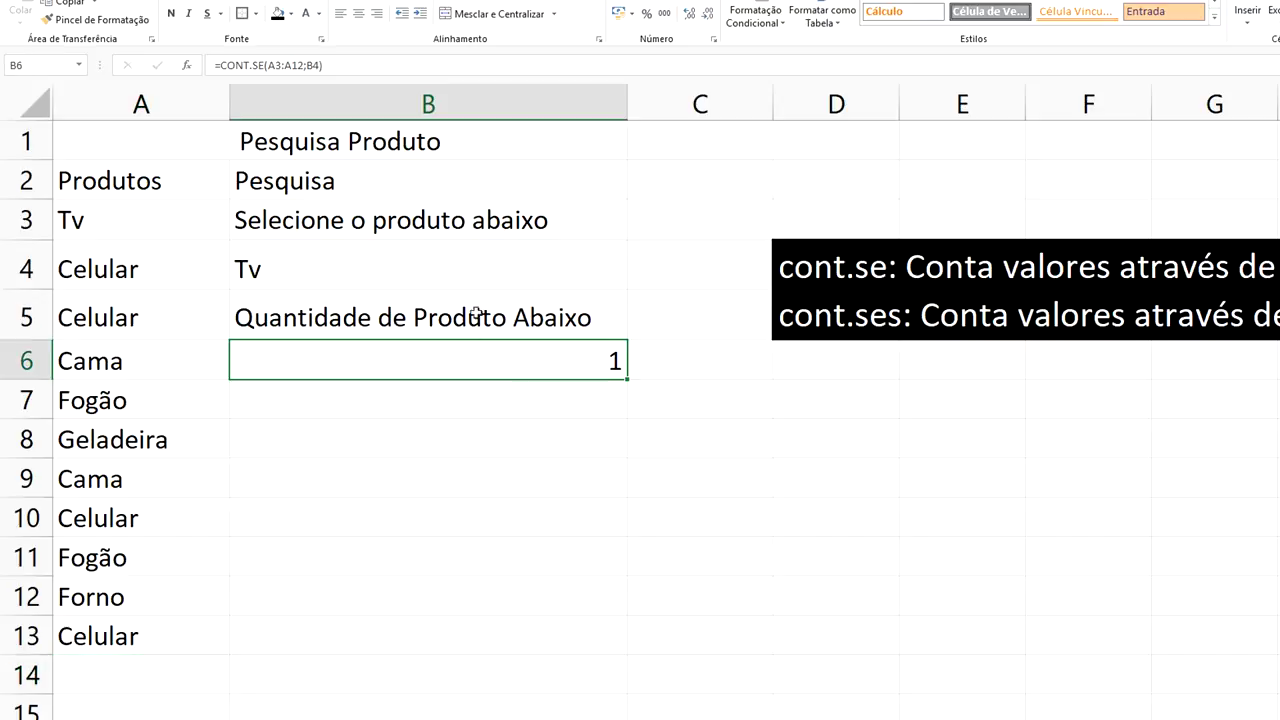
left_click(483, 263)
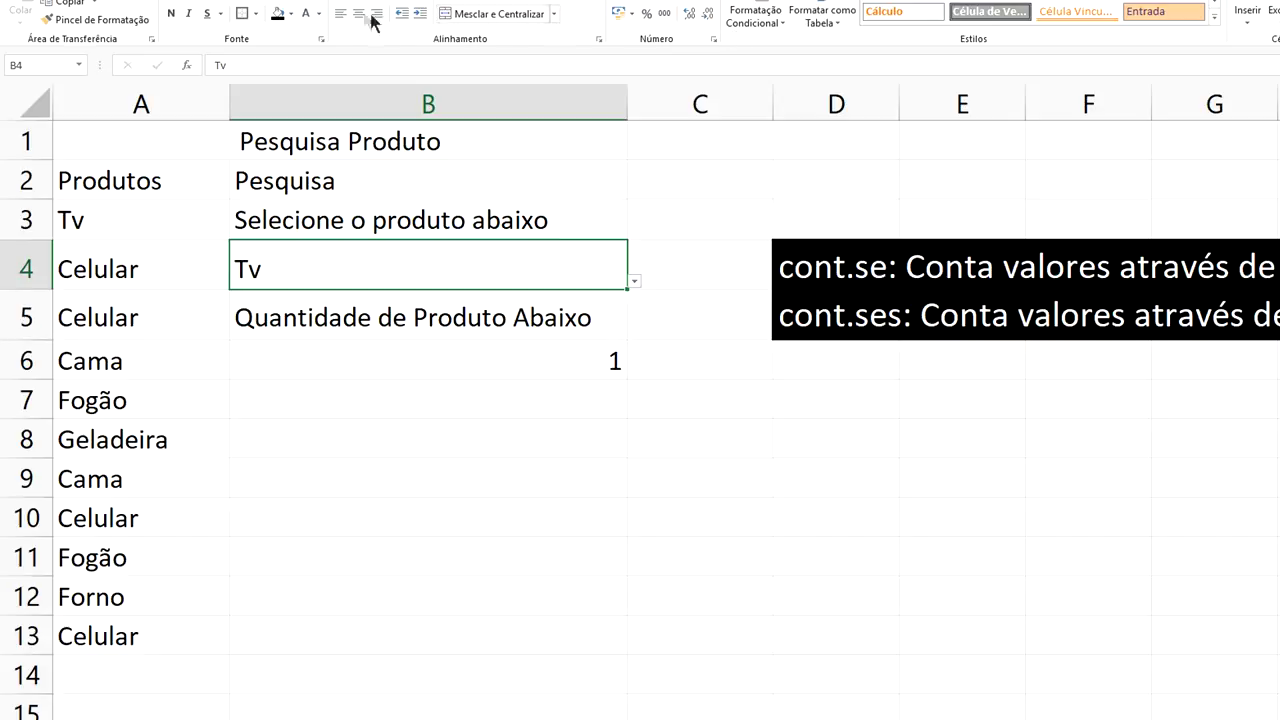
- Change B4's list validation source to Cadastros!$A$2:$A$30
left_click(632, 0)
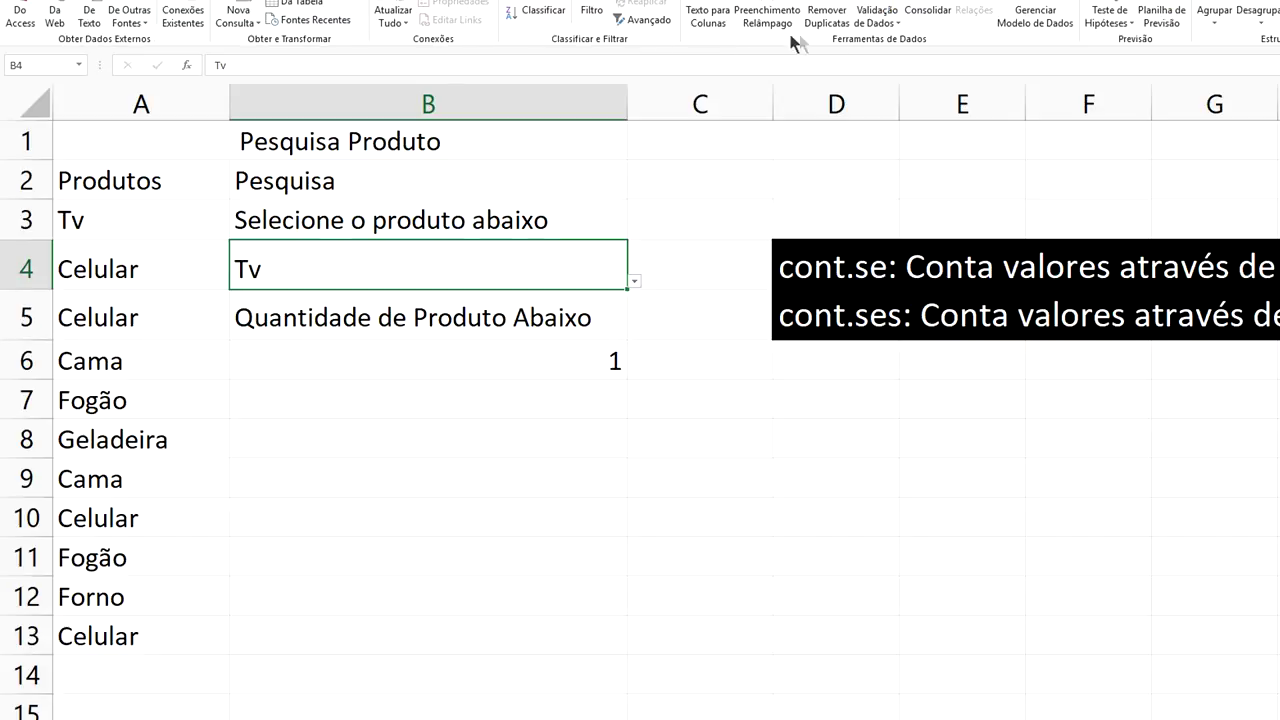
left_click(878, 12)
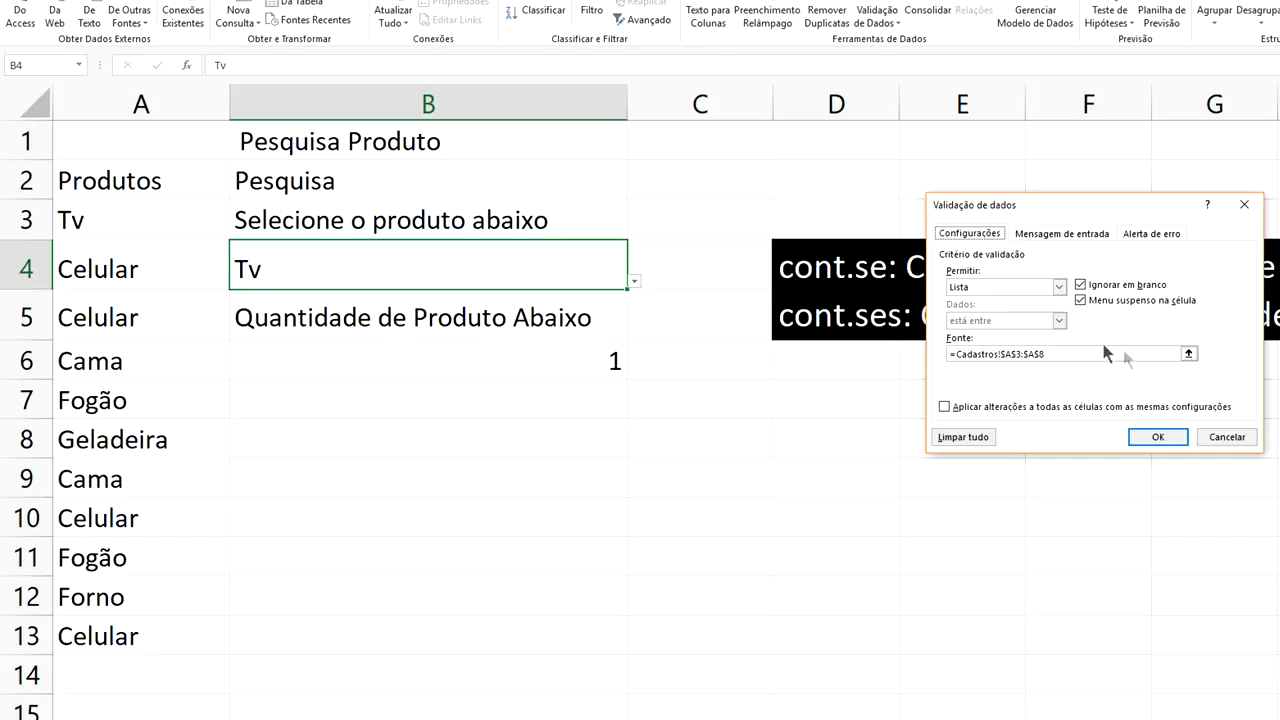
left_click(1188, 353)
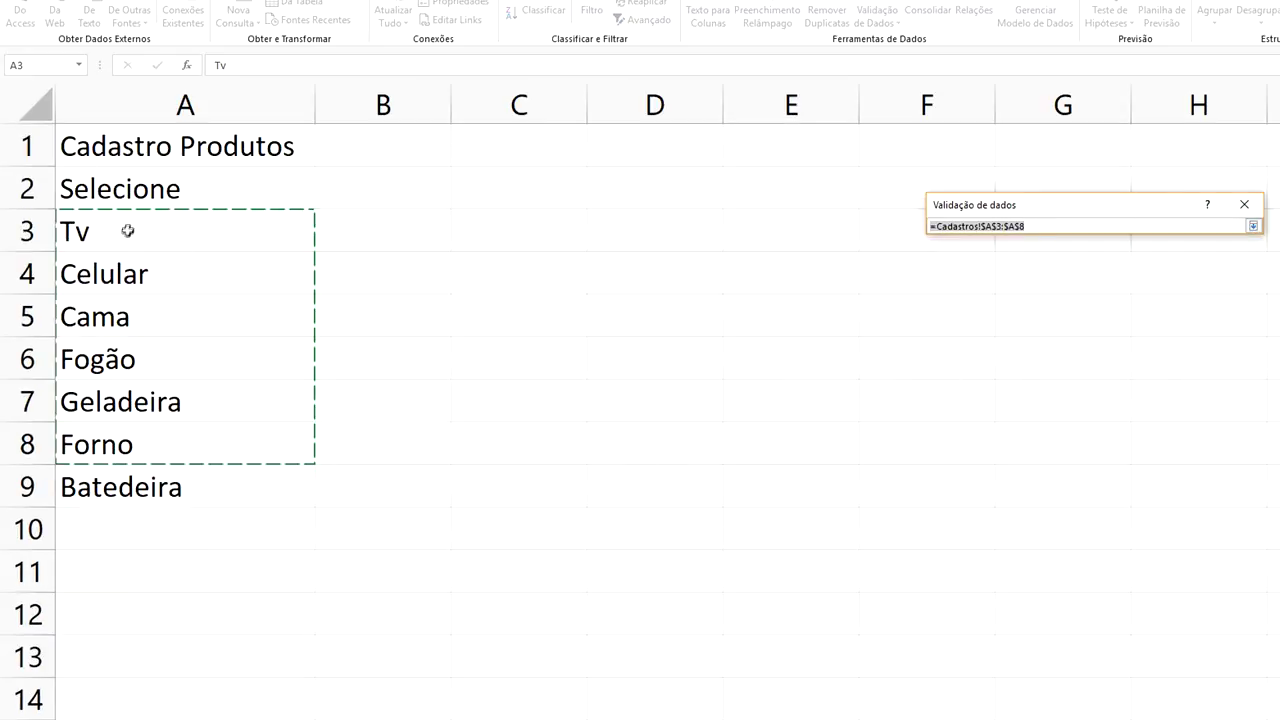
mouse_move(137, 196)
left_mouse_down()
mouse_move(143, 526)
mouse_move(180, 716)
mouse_move(178, 670)
left_mouse_up()
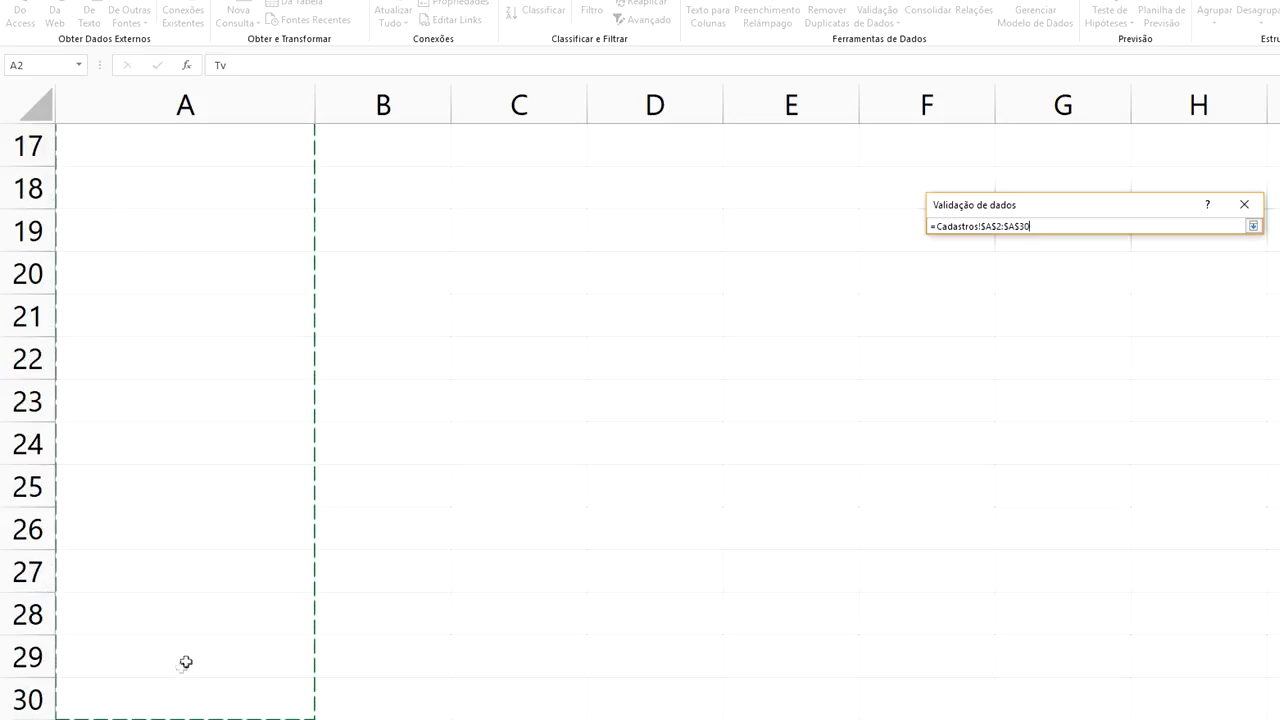
left_click(1252, 227)
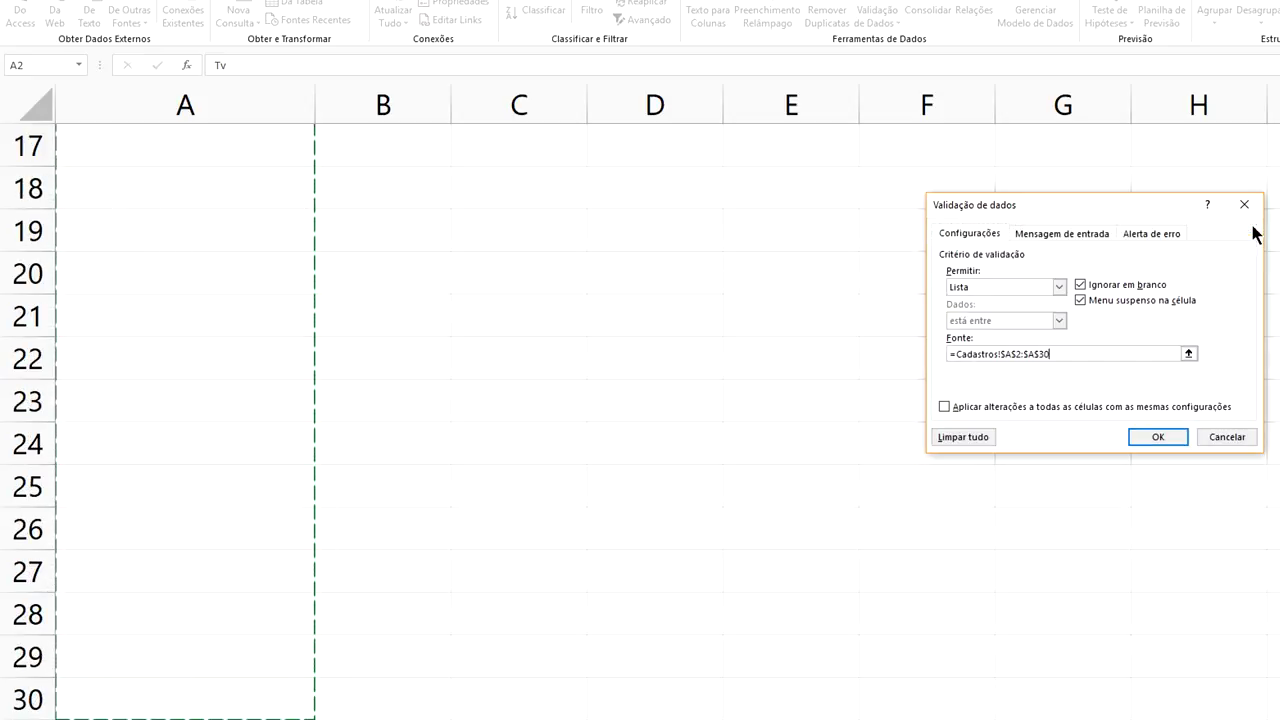
left_click(1158, 440)
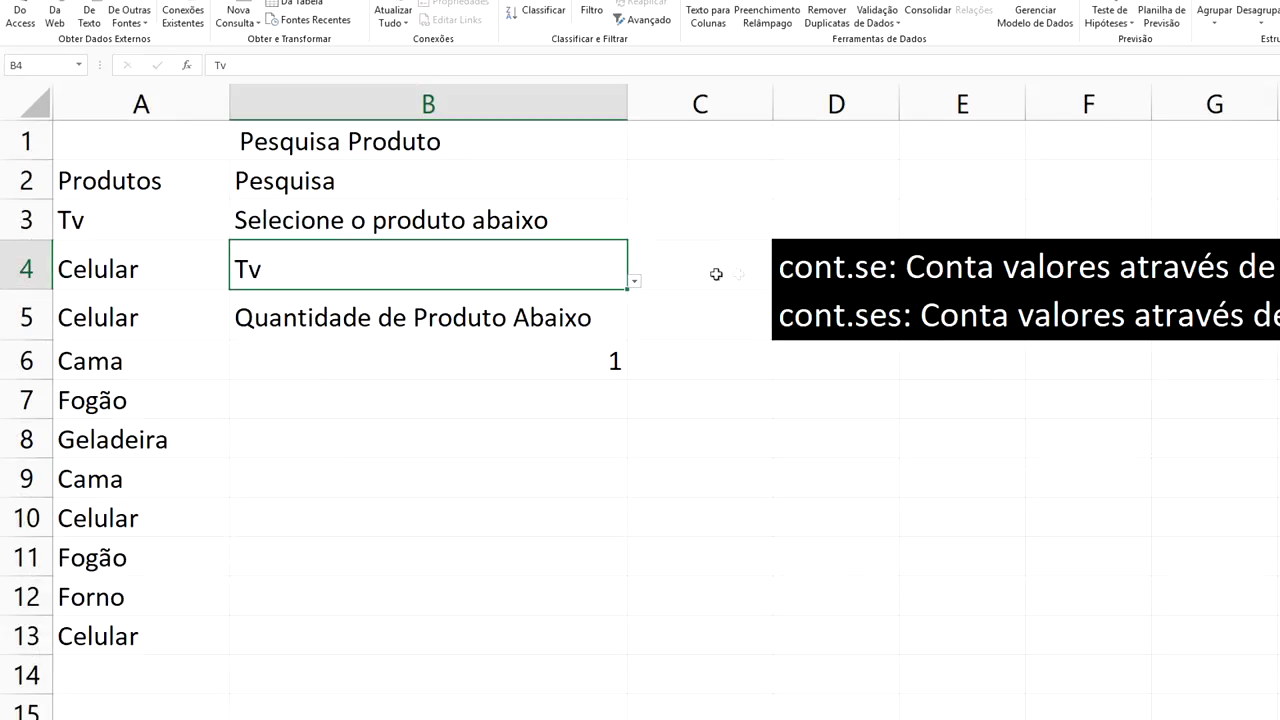
- After checking B4's list, enter Secador de Cabelos in Cadastros cell A10 below Batedeira
left_click(634, 281)
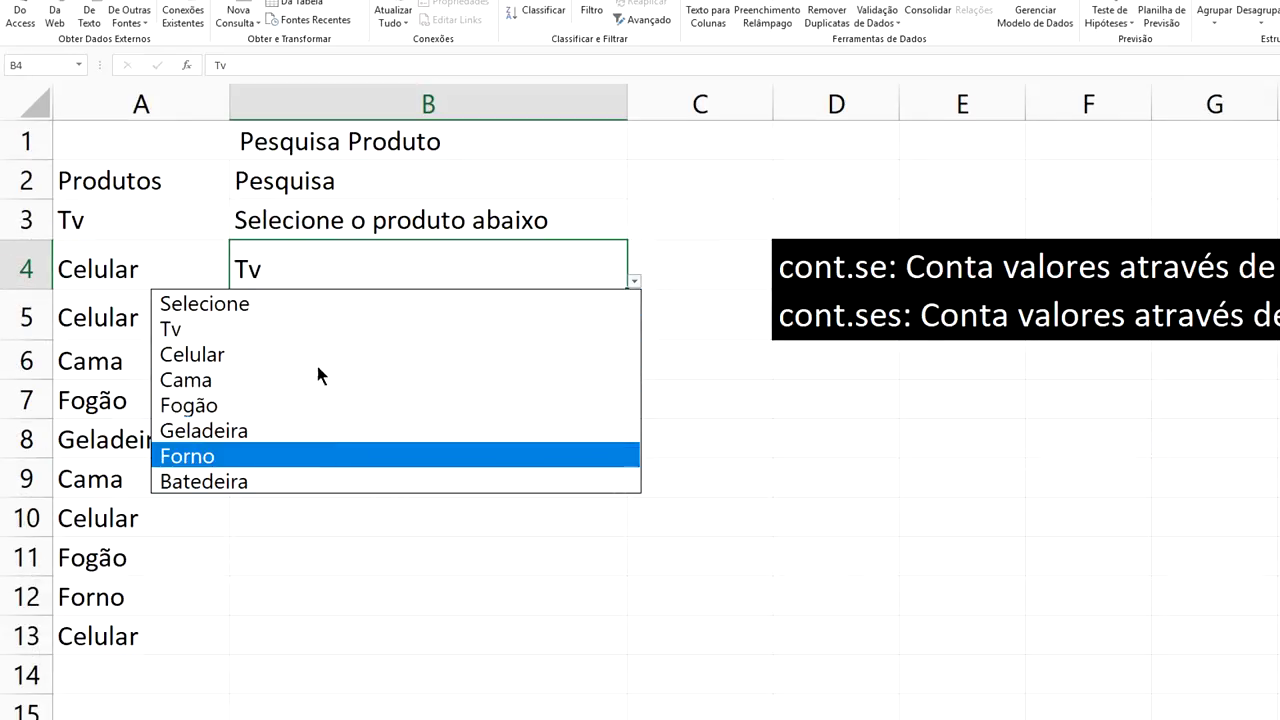
left_click(794, 426)
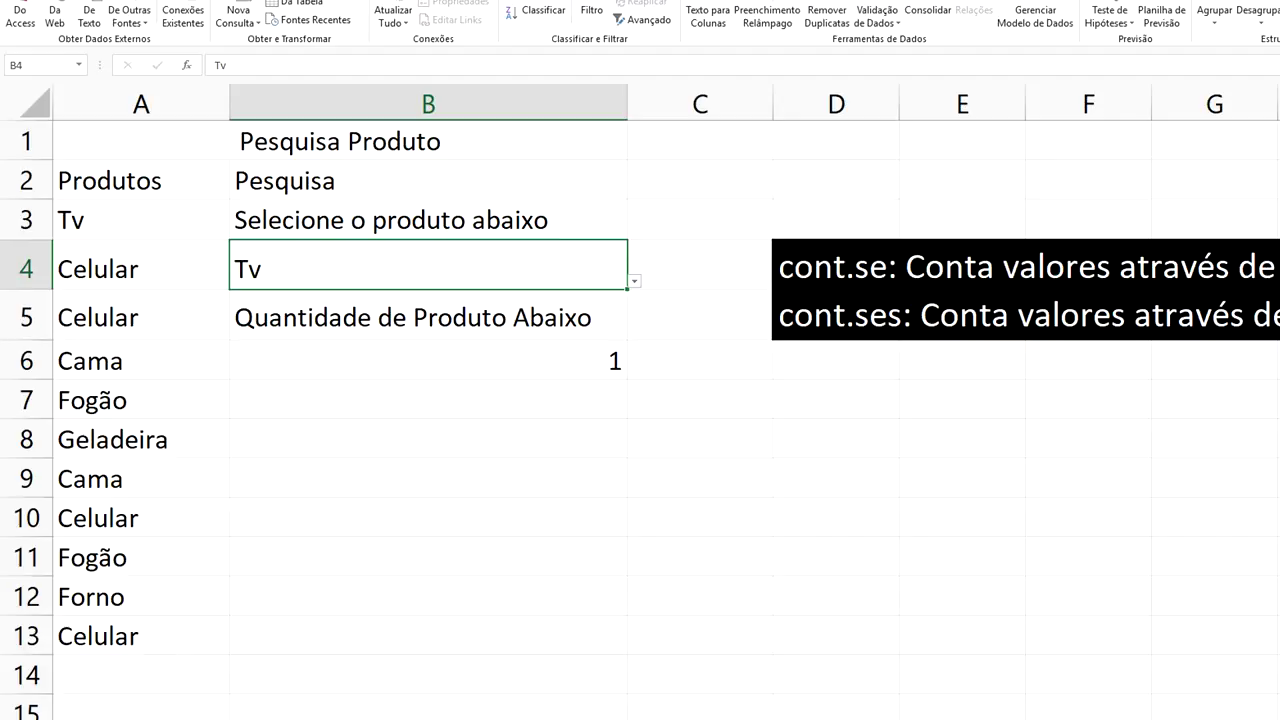
scroll(160, 271, "up", 3)
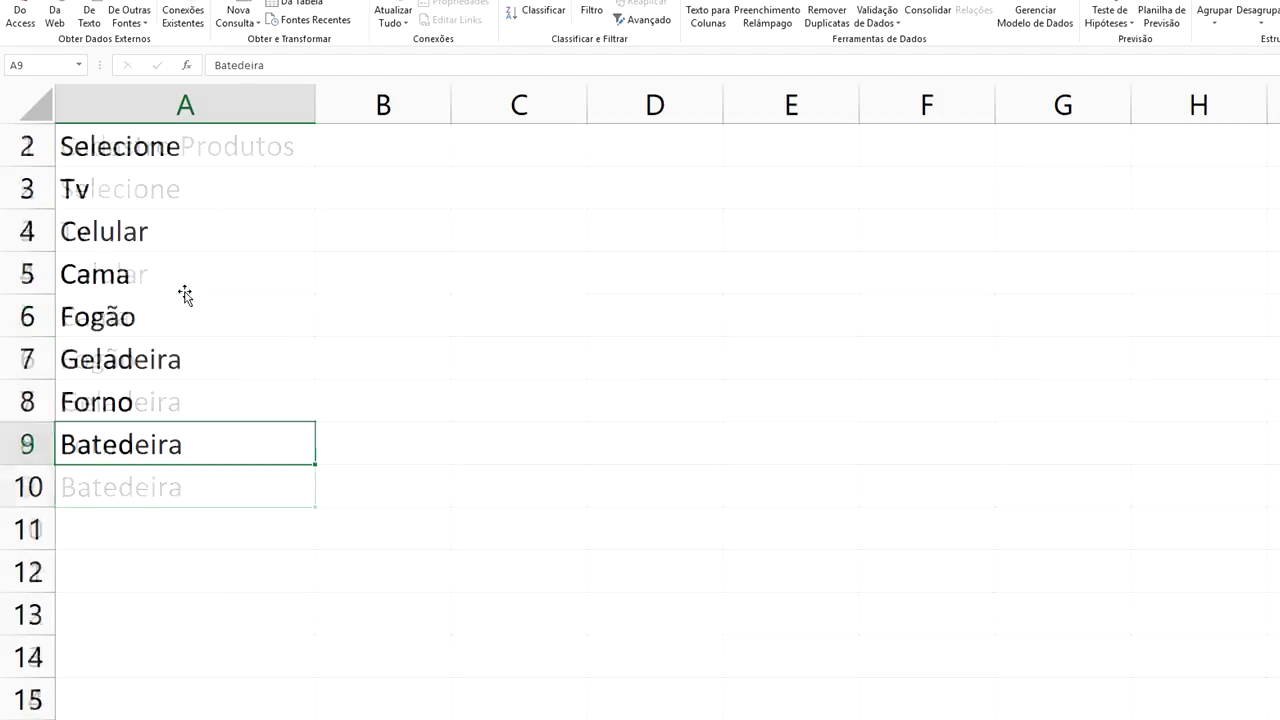
scroll(189, 302, "down", 1)
scroll(169, 277, "up", 2)
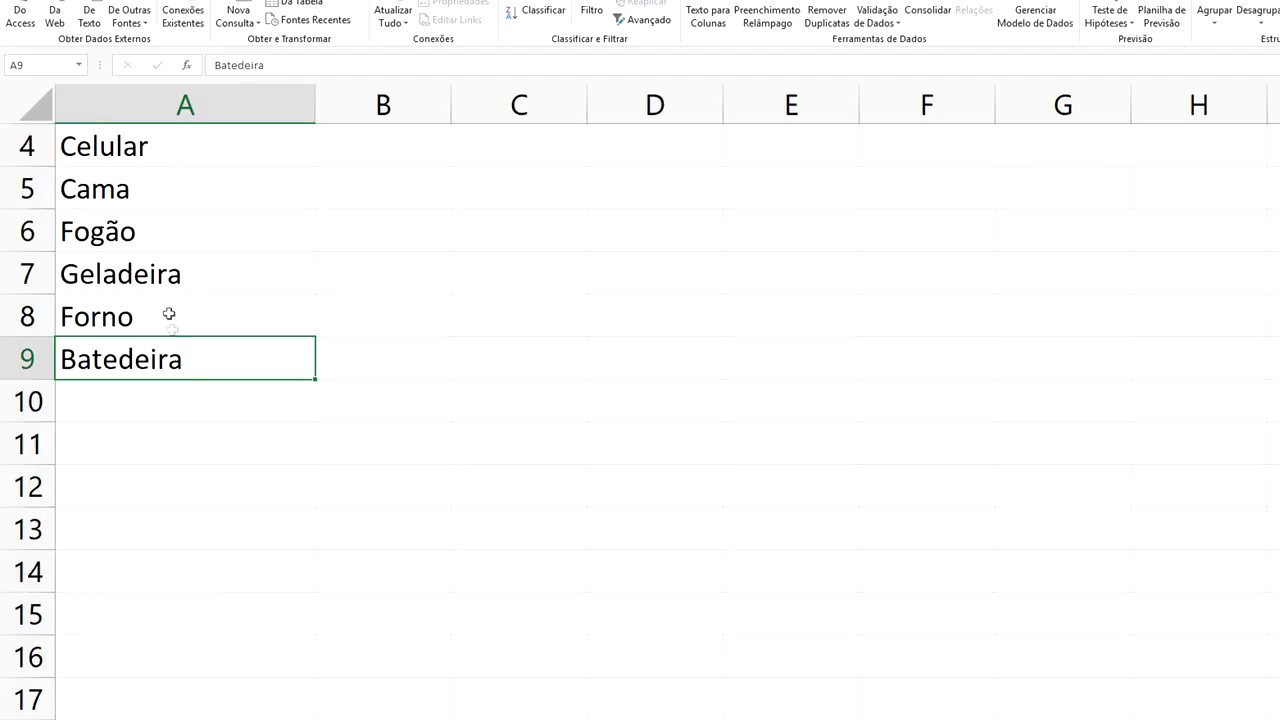
left_click(170, 404)
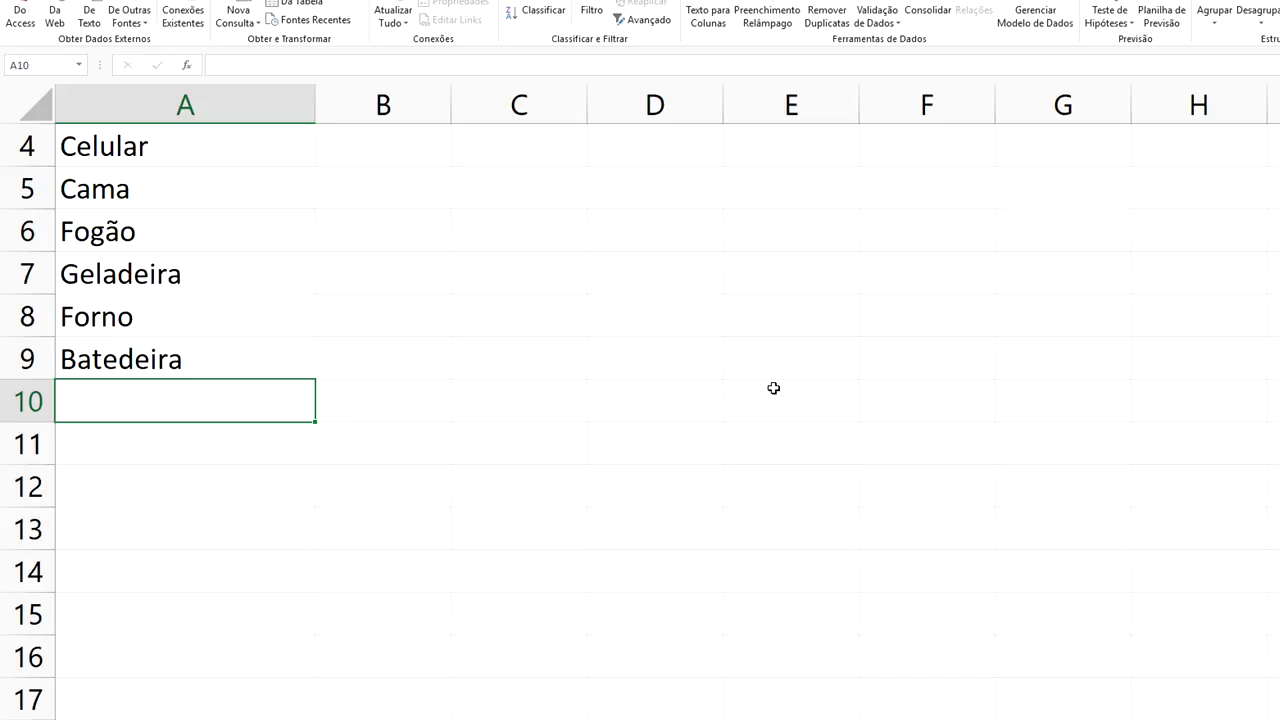
type("Secador de Cabelos")
left_click(686, 329)
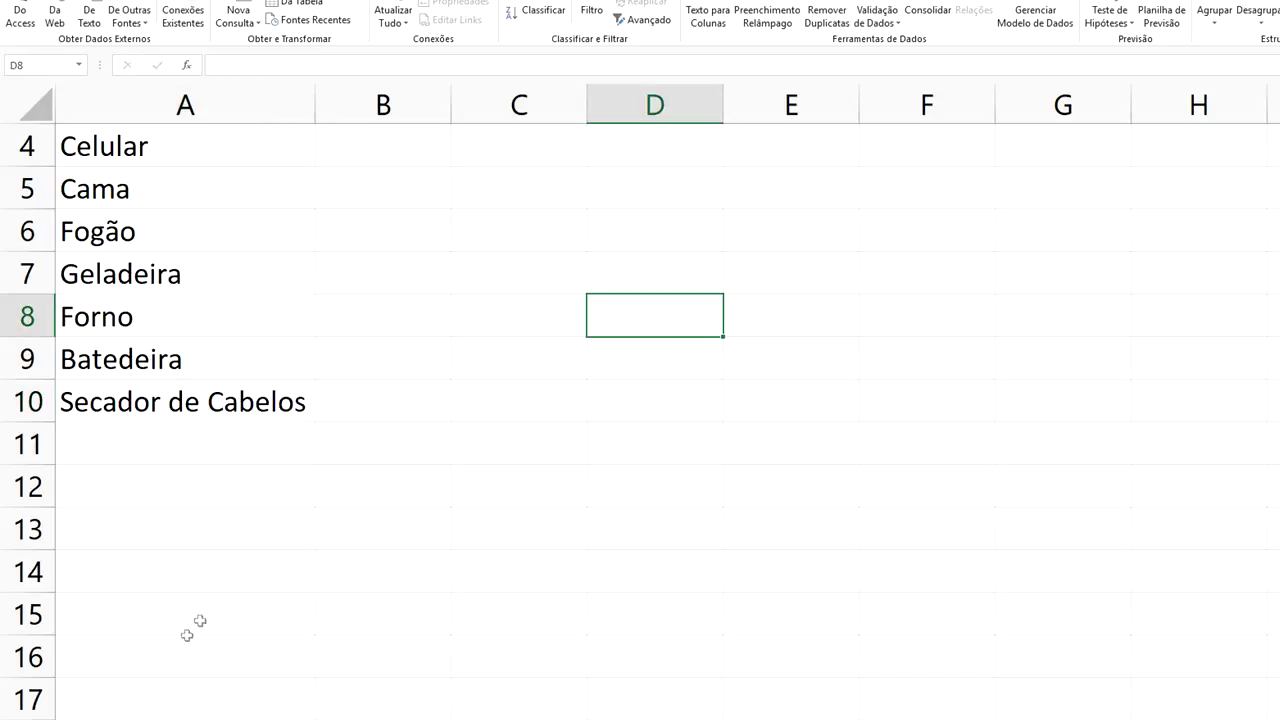
left_click(535, 436)
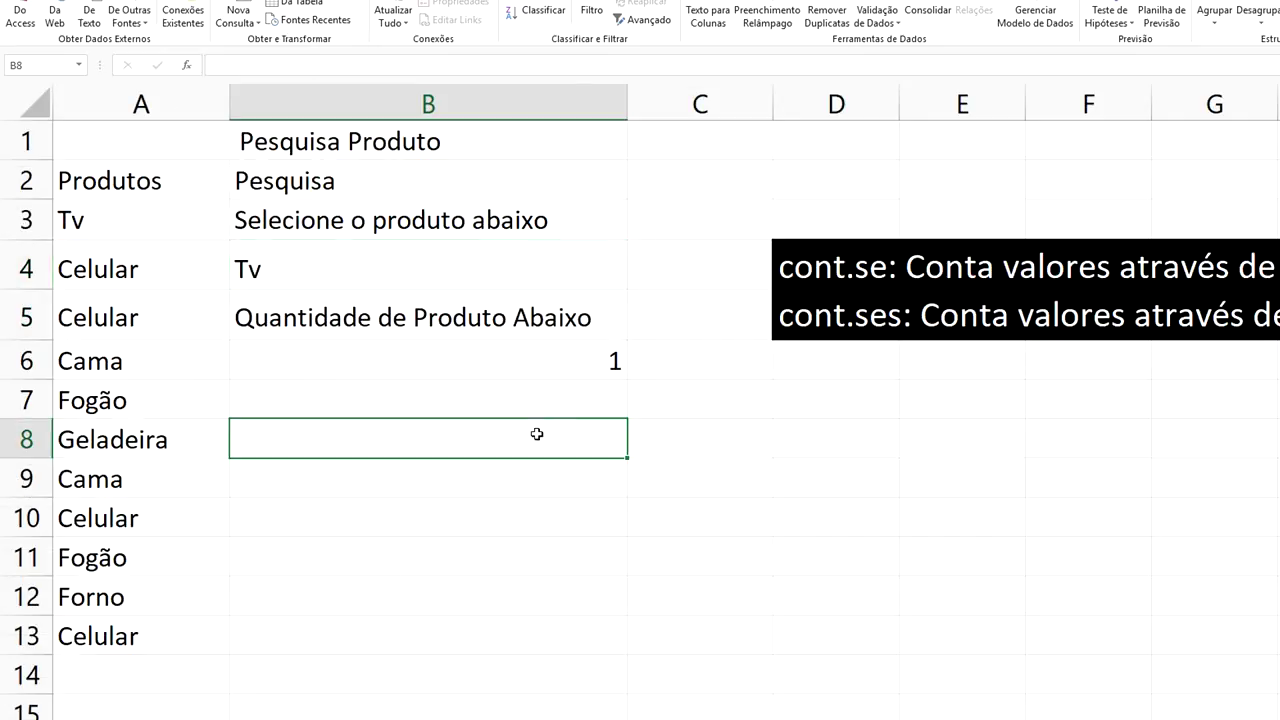
- Pick Celular from B4's product list, whose count in B6 shows 3
left_click(608, 281)
left_click(634, 283)
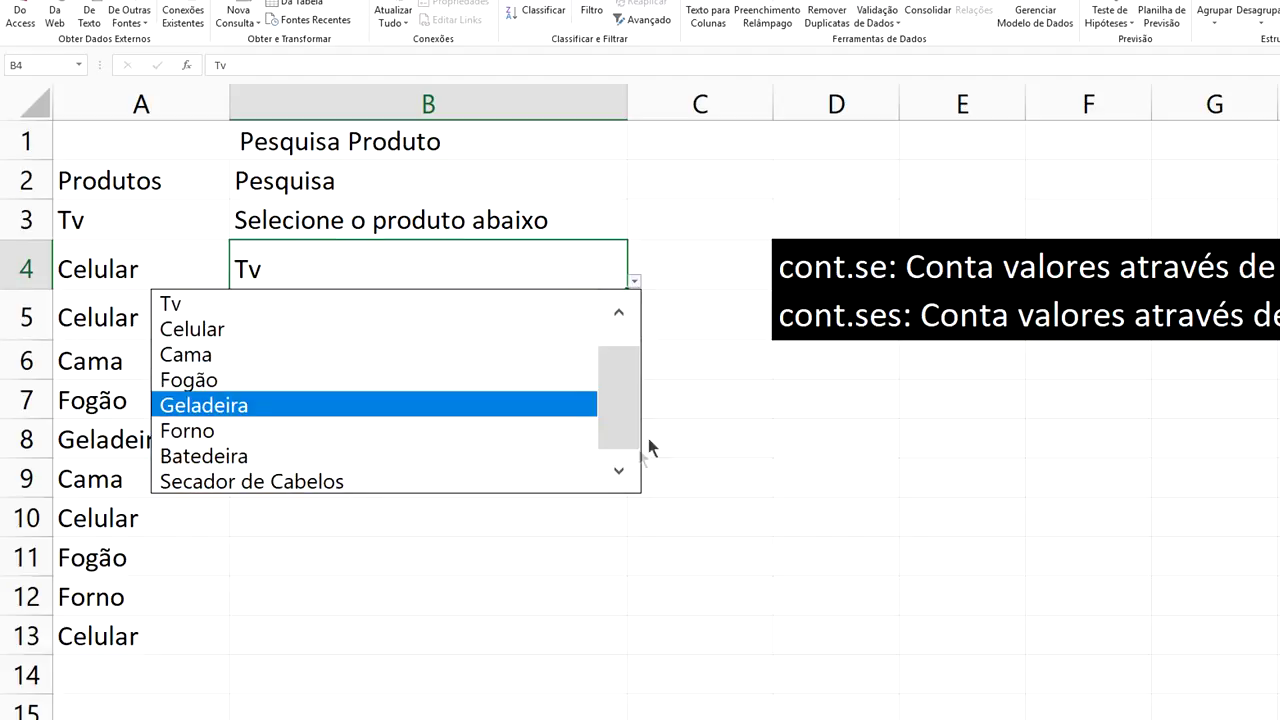
left_click(619, 311)
key("Escape")
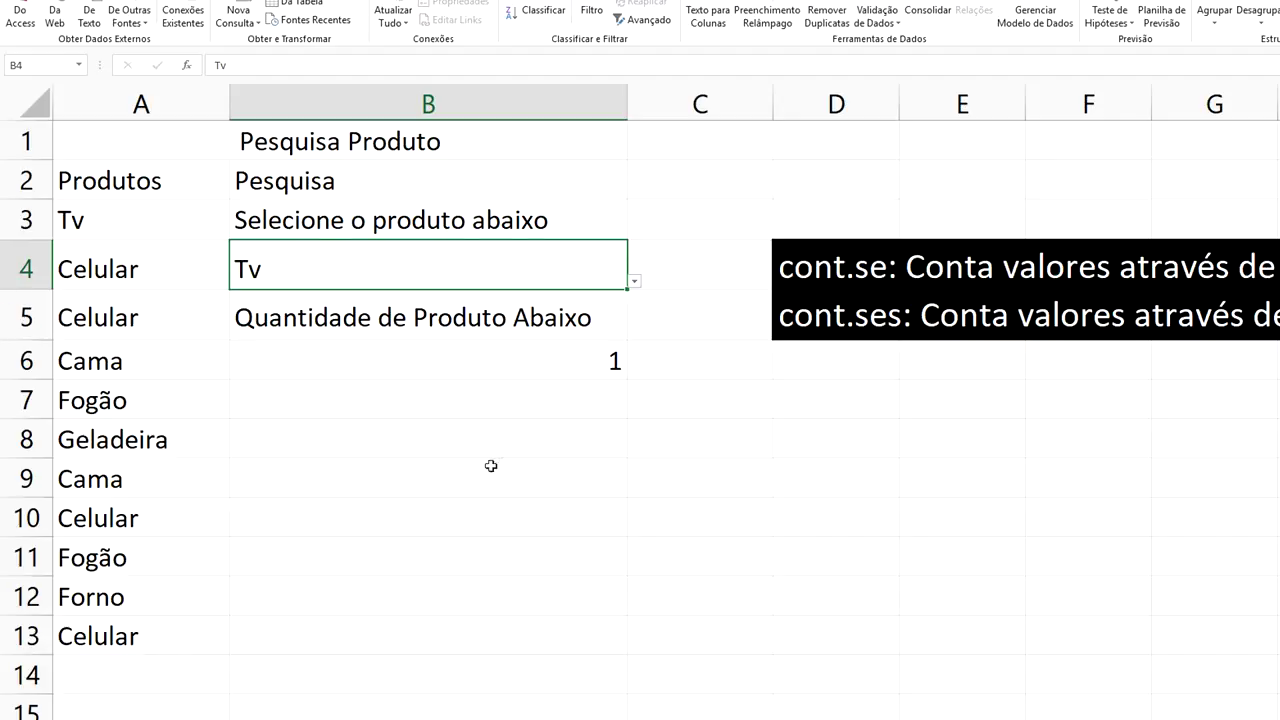
left_click(634, 281)
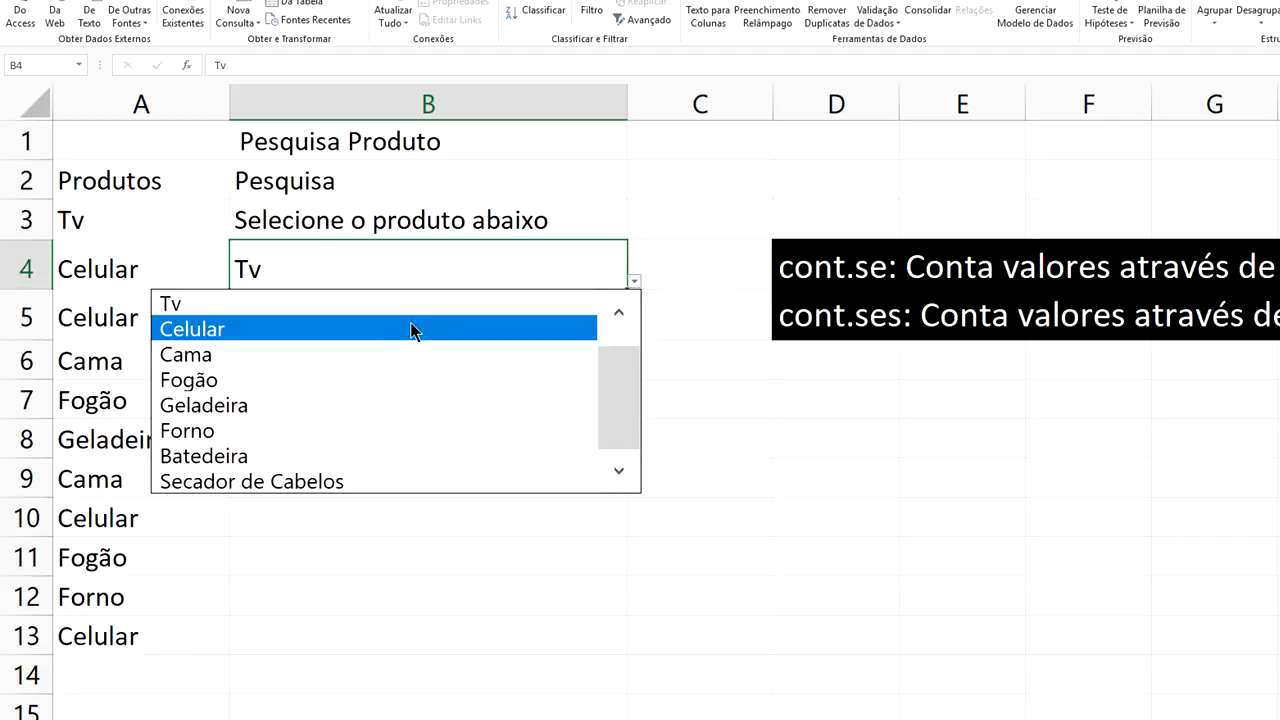
left_click(410, 326)
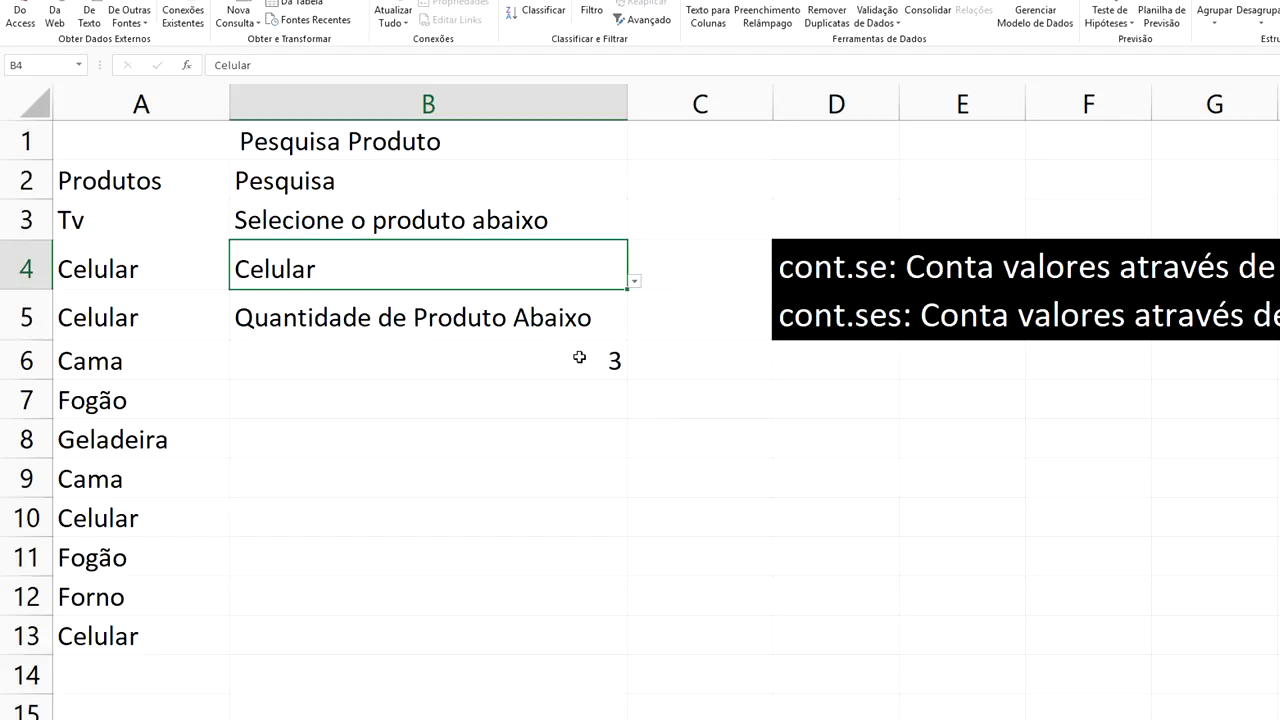
left_click(577, 366)
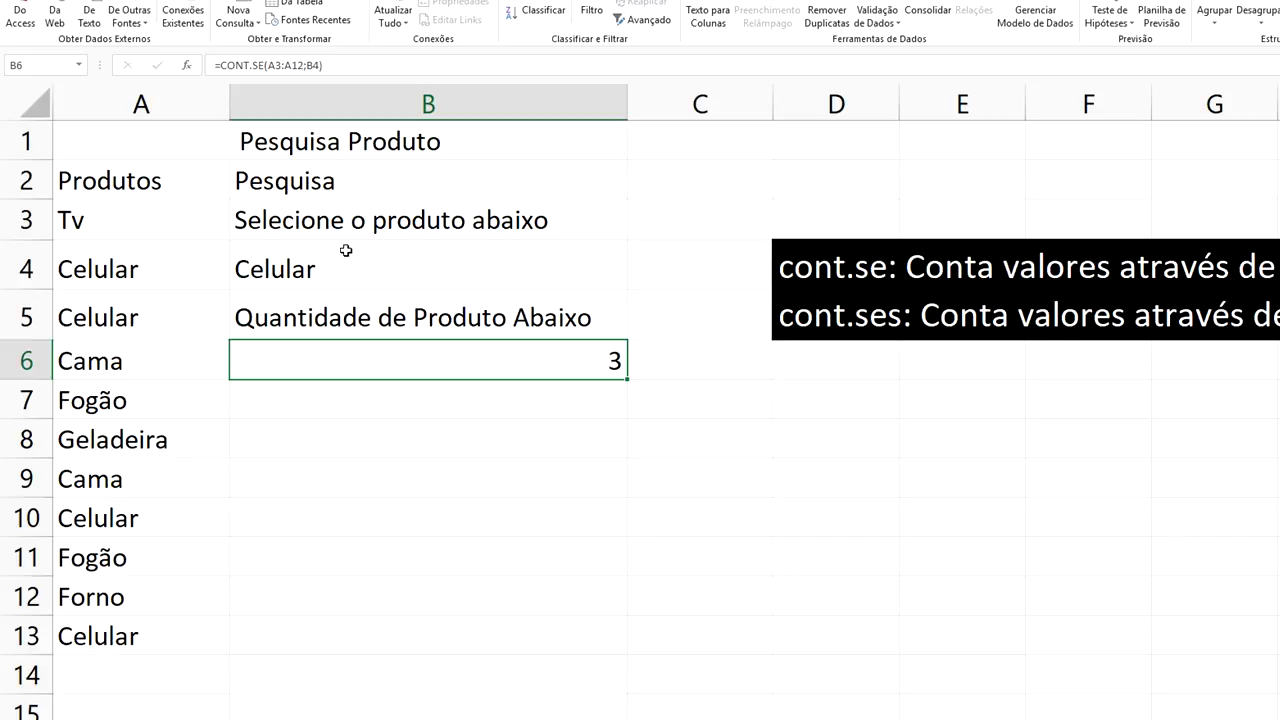
left_click(314, 65)
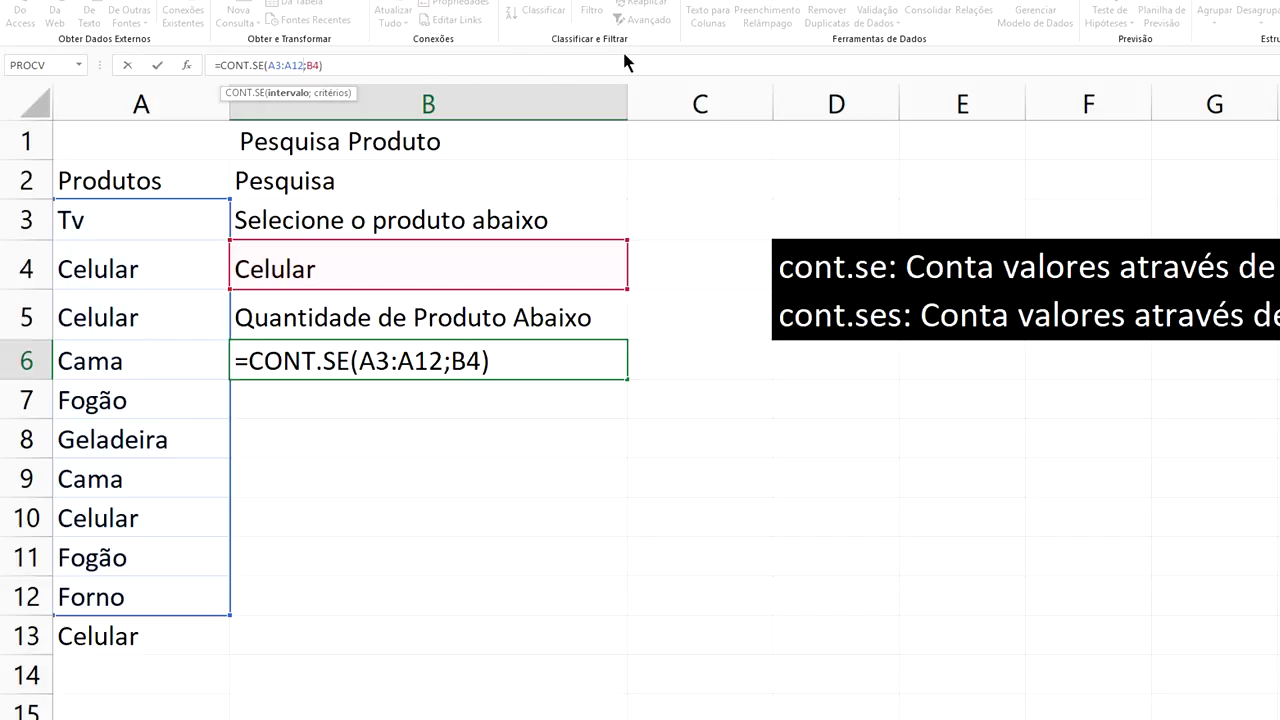
- Change B6's formula to =CONT.SE(A3:A1000;B4) so Celular counts 4
key("BackSpace")
key("BackSpace")
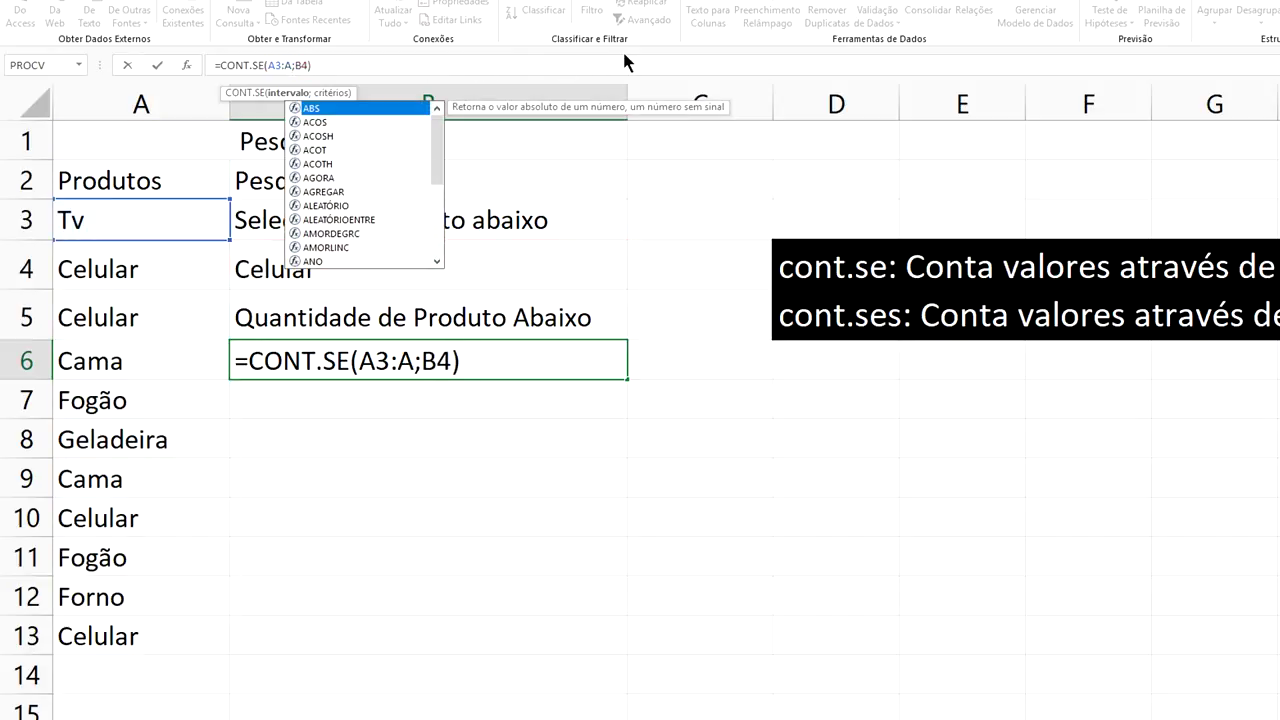
type("100")
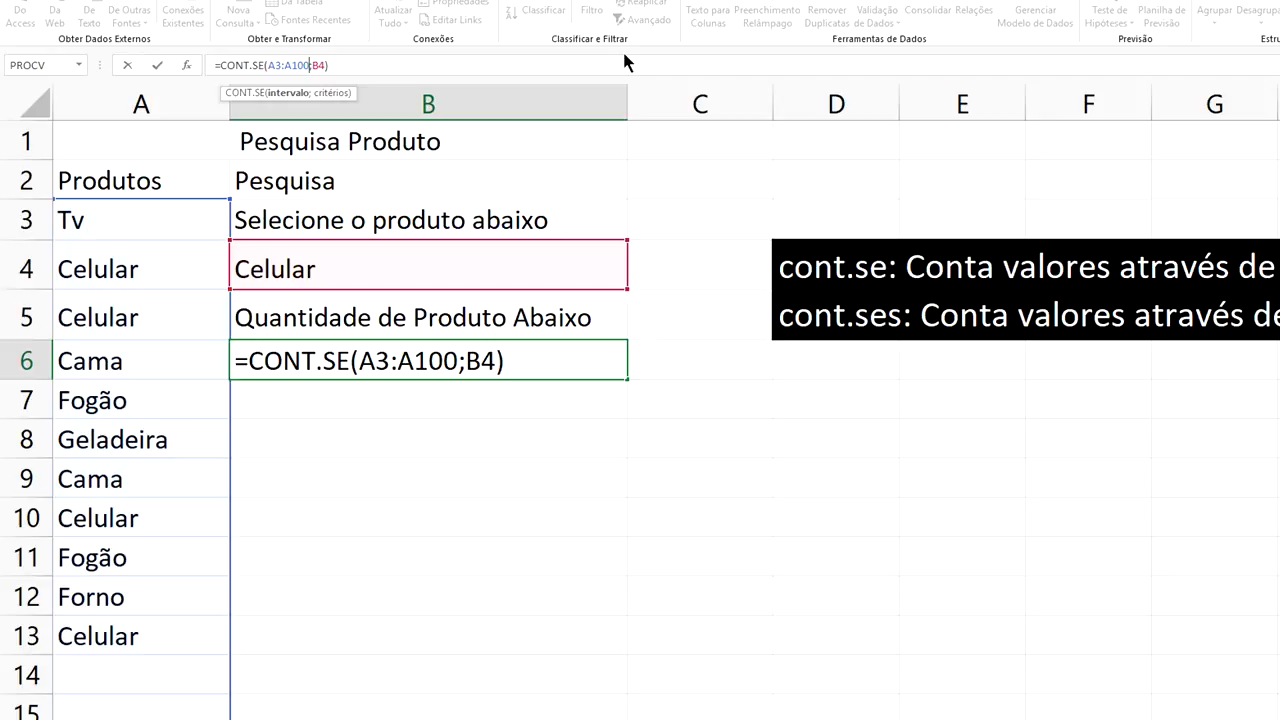
type("0")
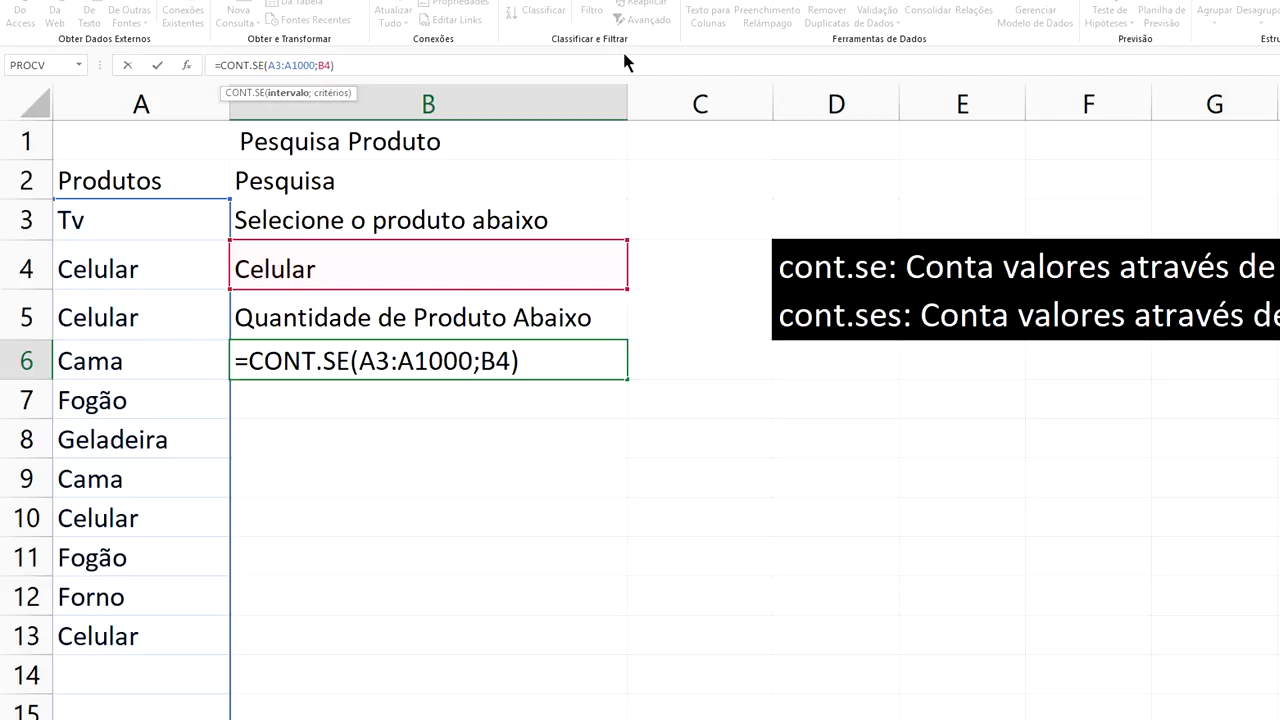
key("Return")
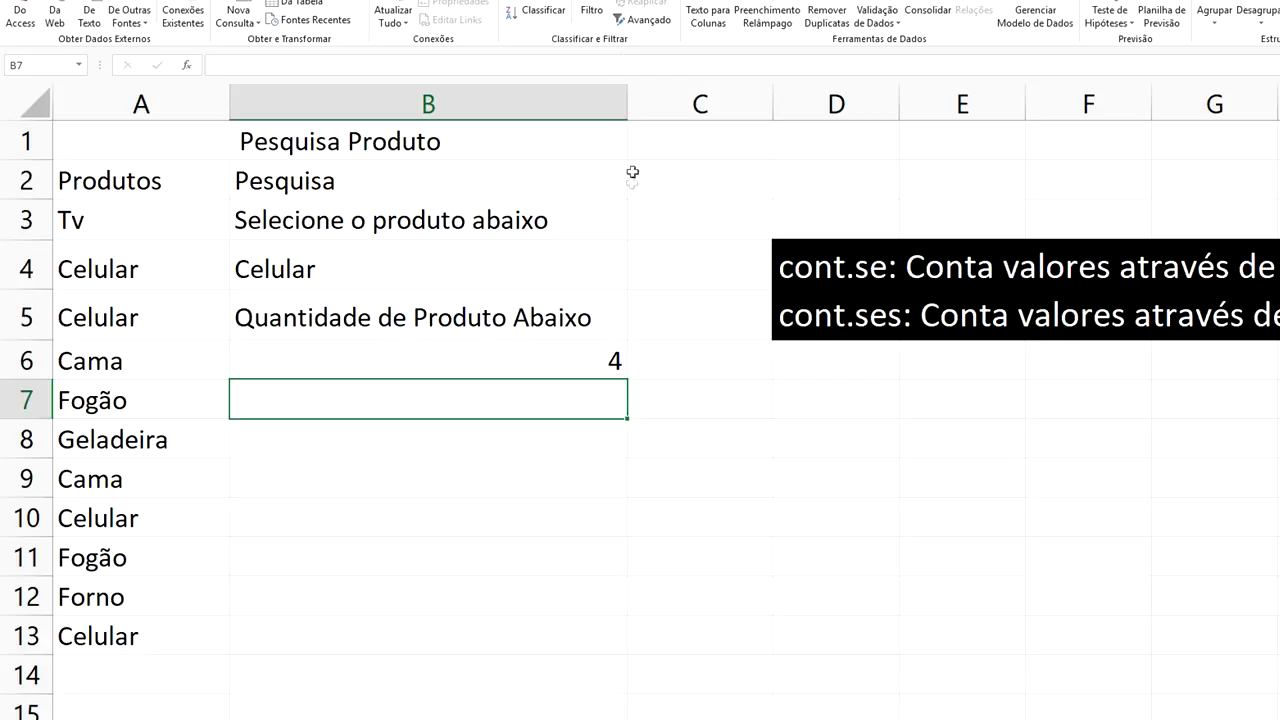
left_click(555, 368)
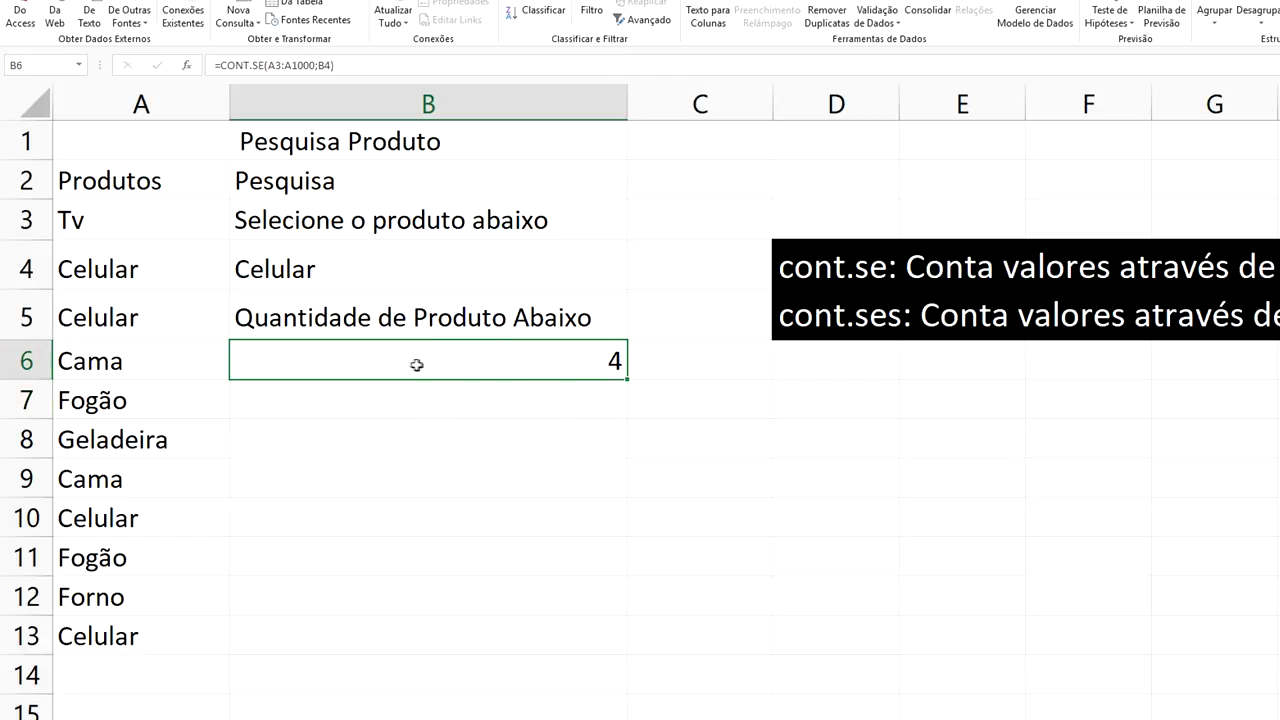
- Enter Secador de cabelos in A14, autofit column A, and choose Secador de Cabelos in B4
left_click(555, 242)
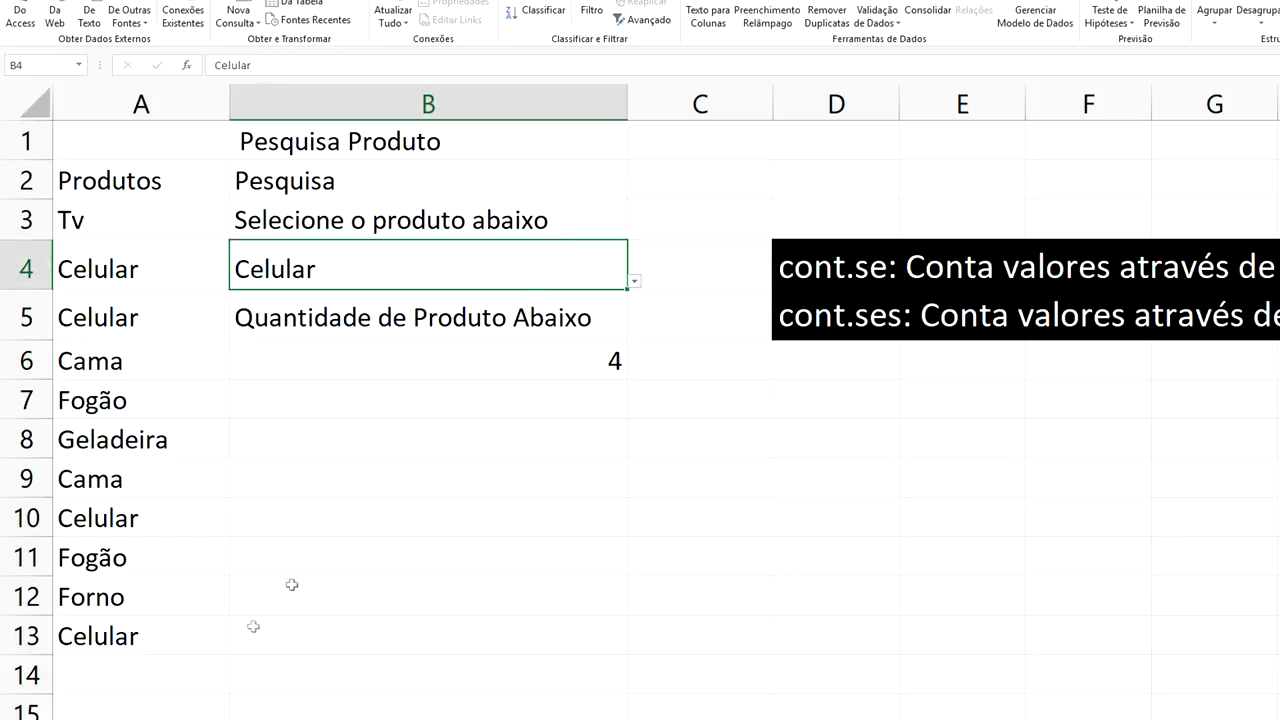
left_click(149, 669)
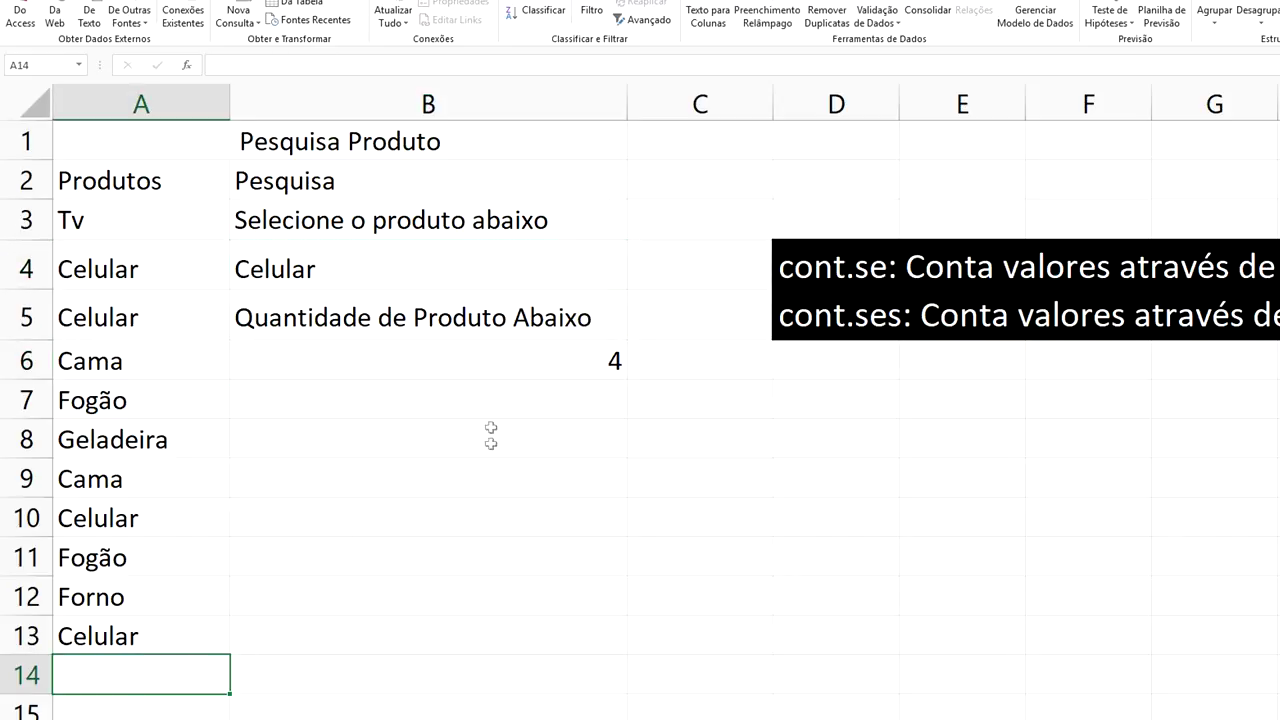
type("Se")
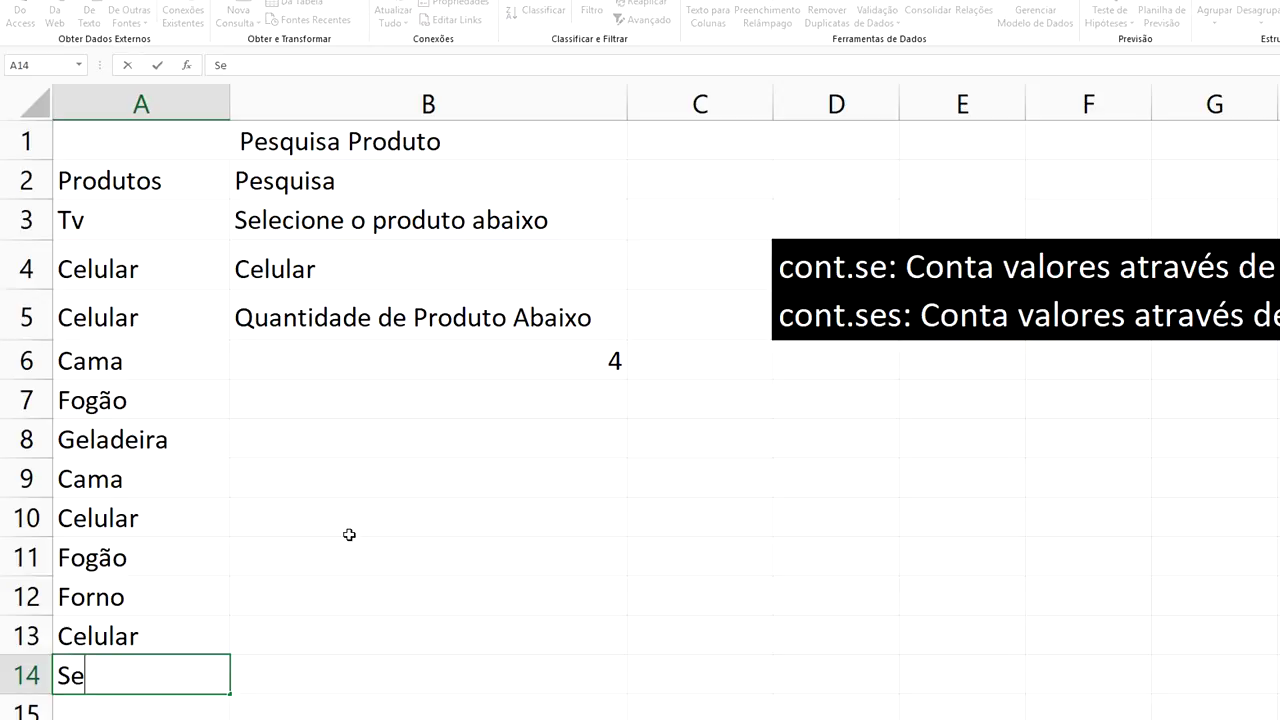
type("cador de cabelos")
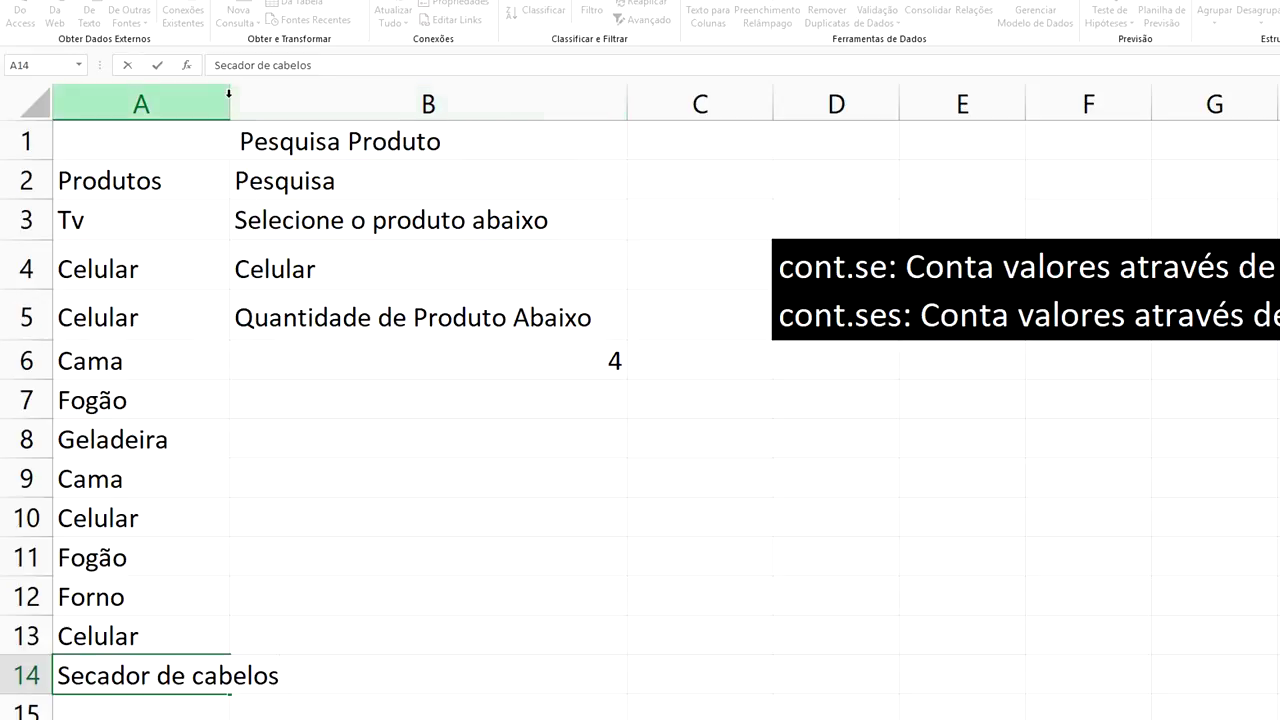
left_click(226, 100)
double_click(229, 100)
left_click(400, 437)
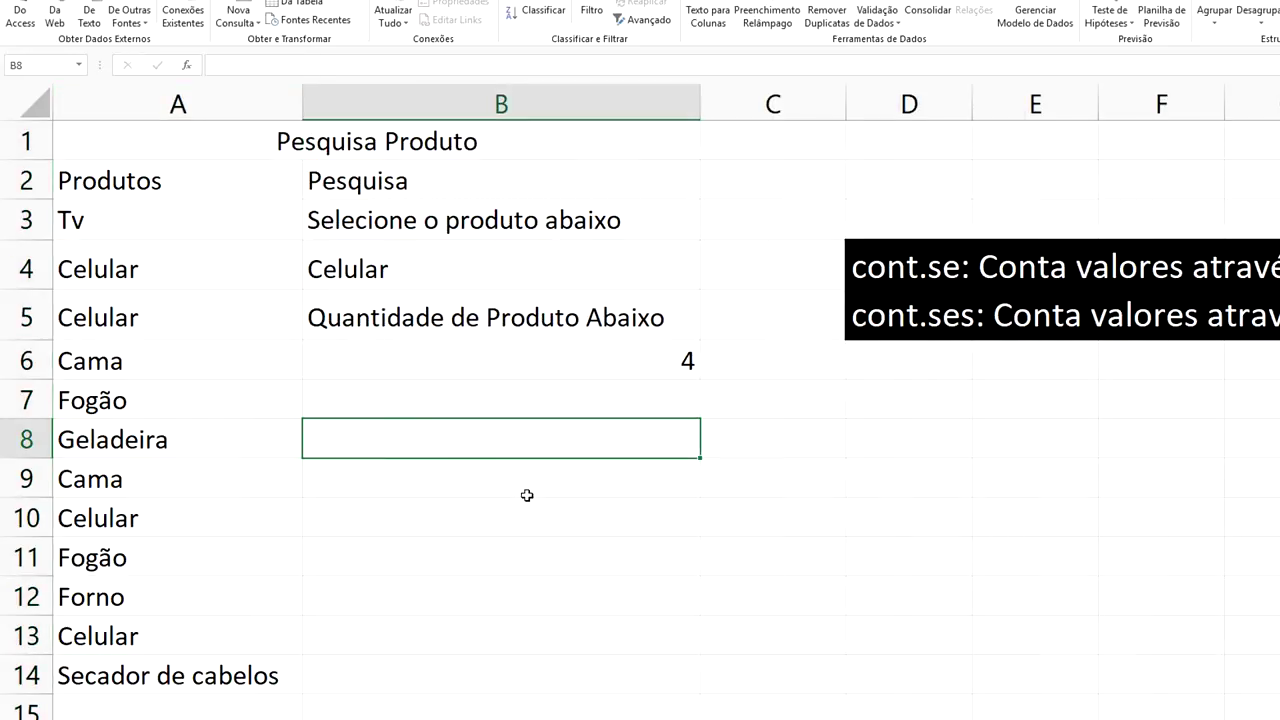
left_click(613, 285)
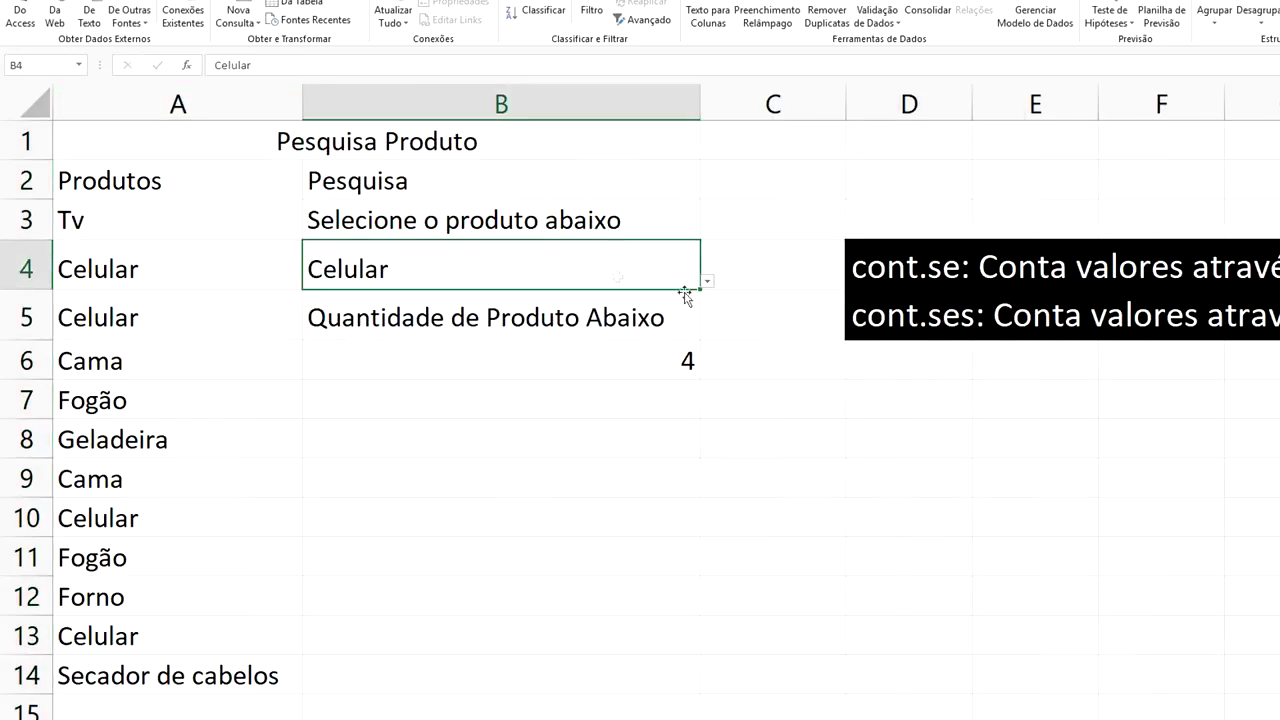
left_click(707, 281)
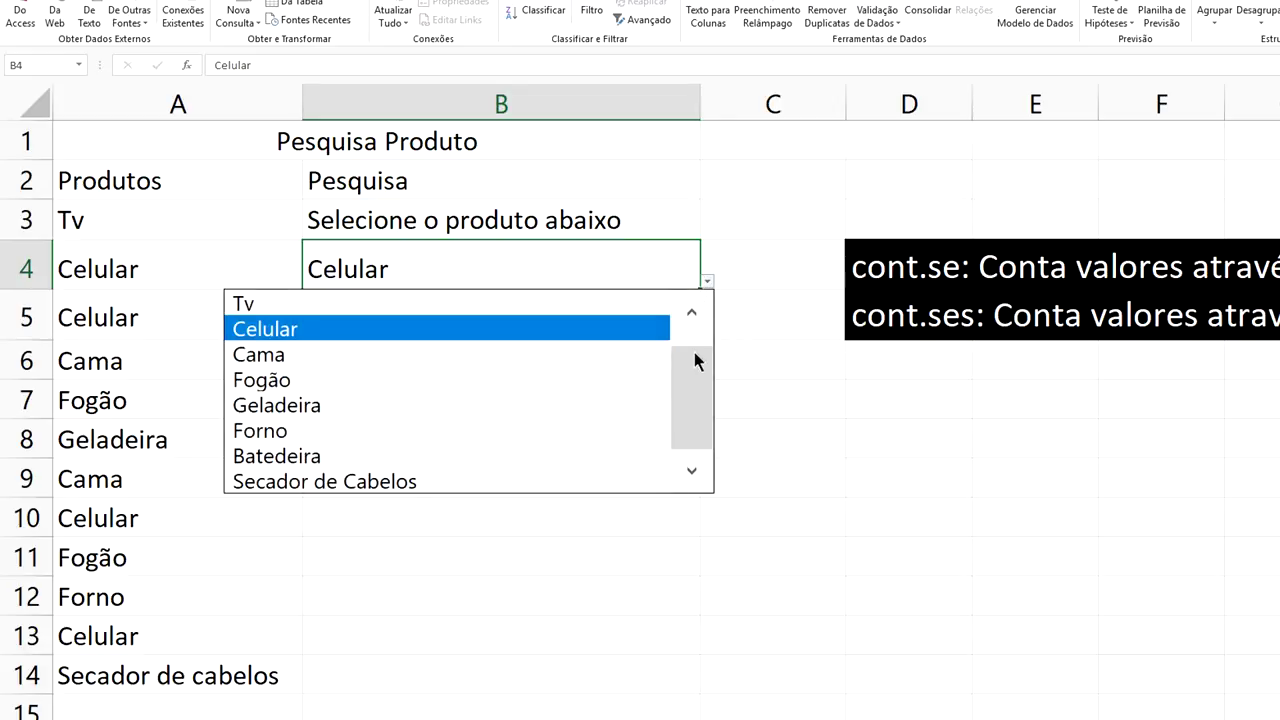
left_click(461, 481)
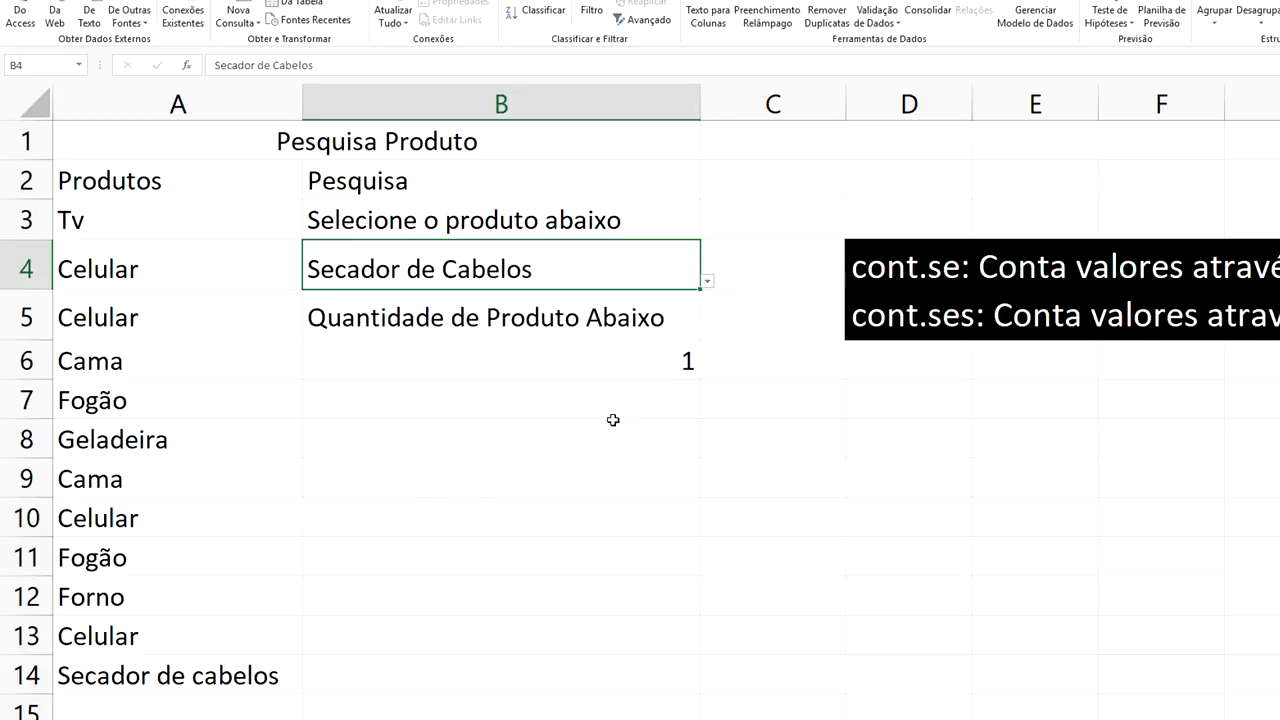
- Copy Secador de cabelos from A14 into cells A15 through A19
left_click(238, 674)
key("ctrl+c")
left_click(200, 712)
key("ctrl+v")
scroll(307, 653, "down", 2)
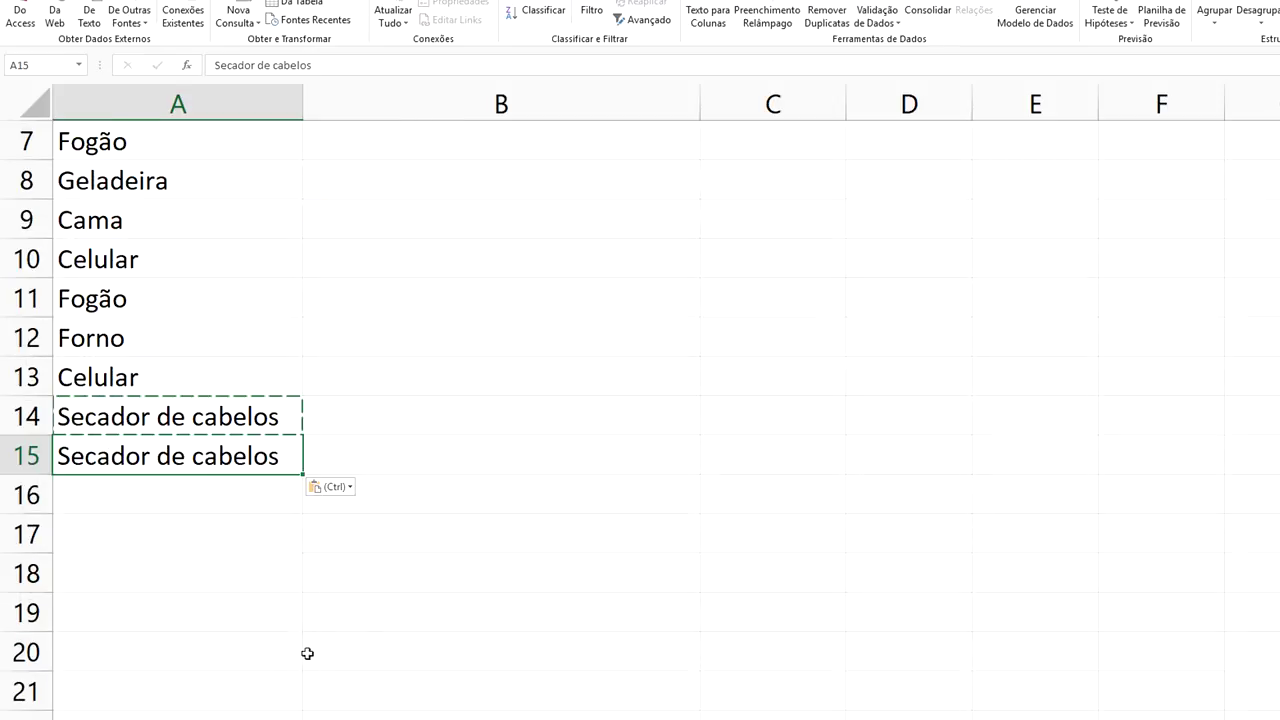
left_click(260, 495)
key("ctrl+v")
left_click(249, 535)
key("ctrl+v")
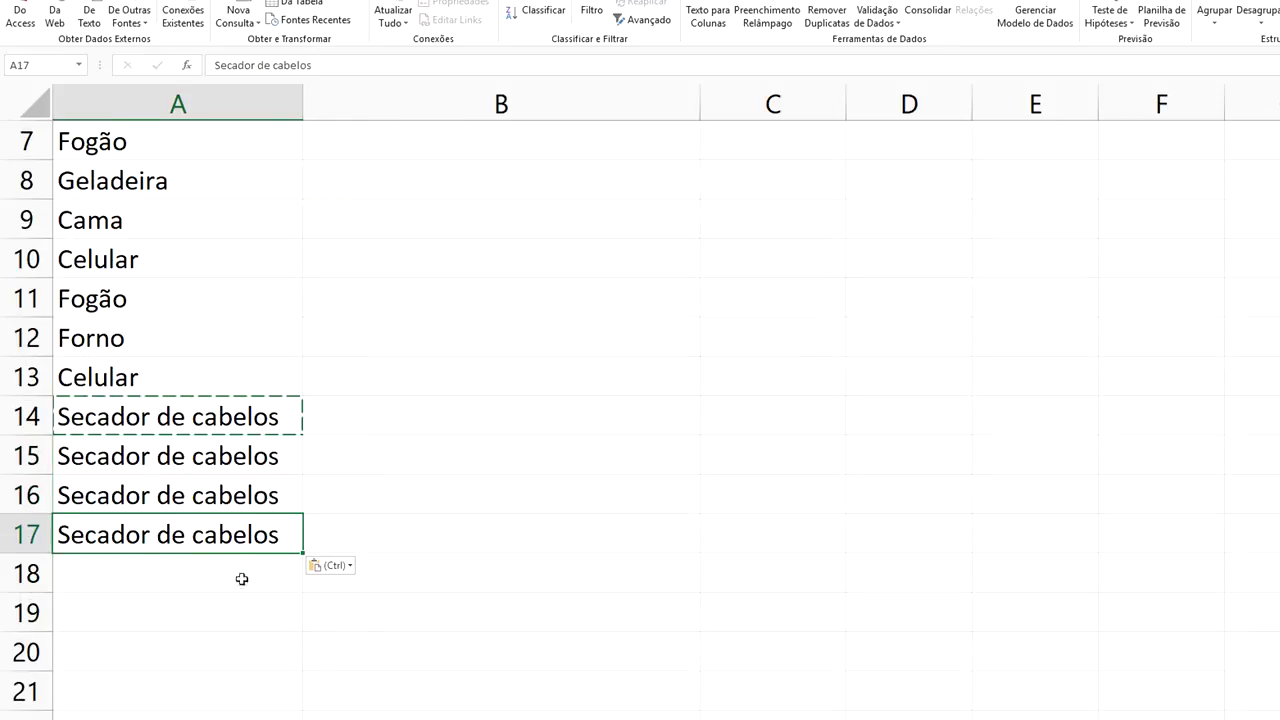
left_click(240, 594)
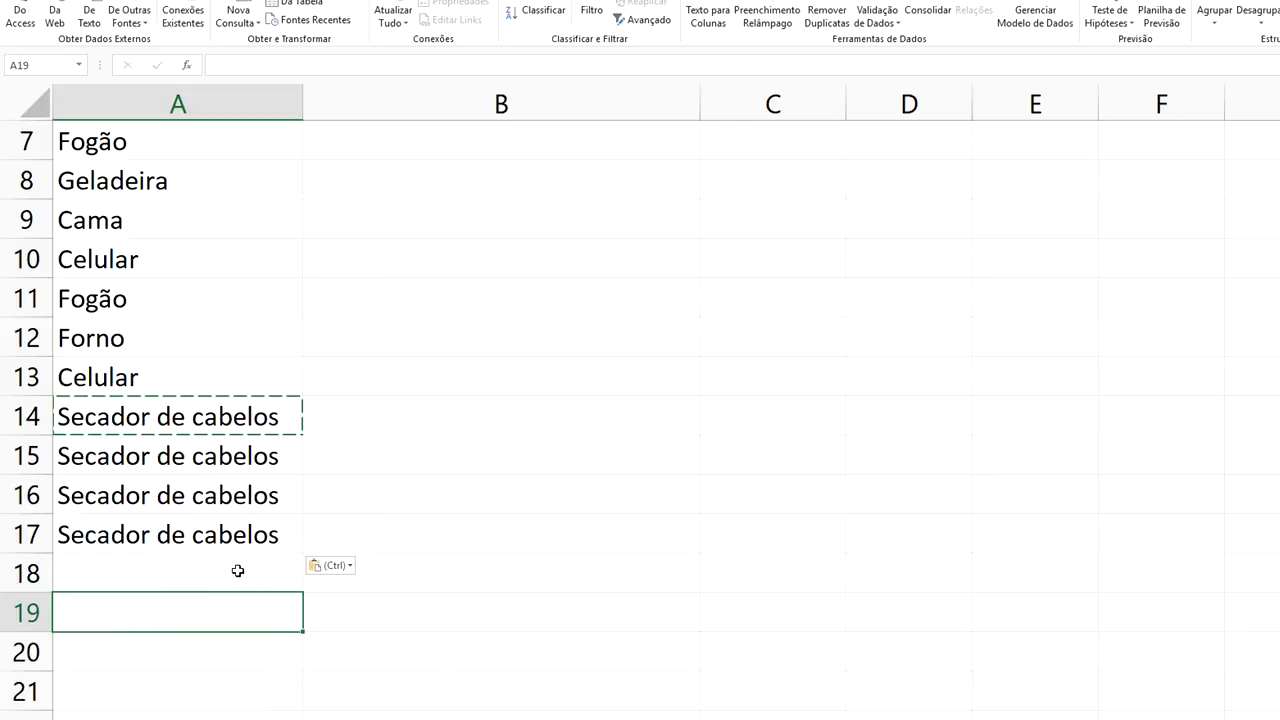
left_click(238, 570)
key("ctrl+v")
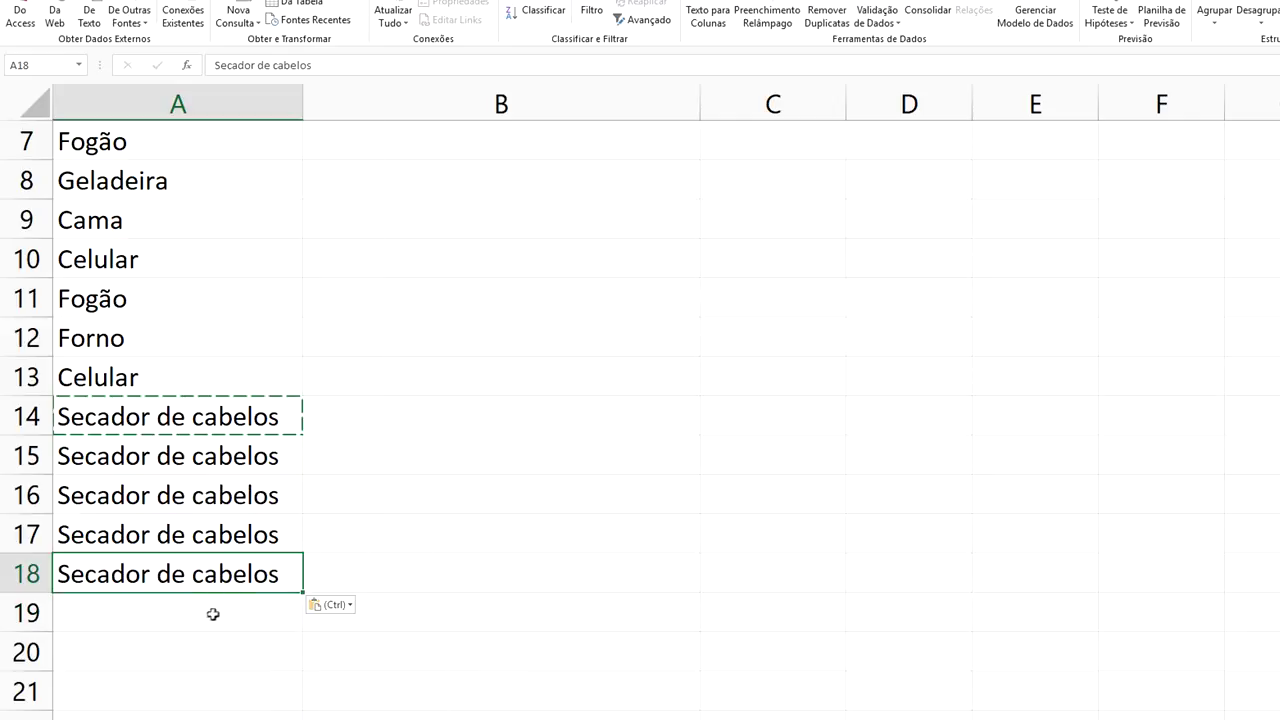
left_click(211, 612)
key("ctrl+v")
scroll(518, 457, "up", 2)
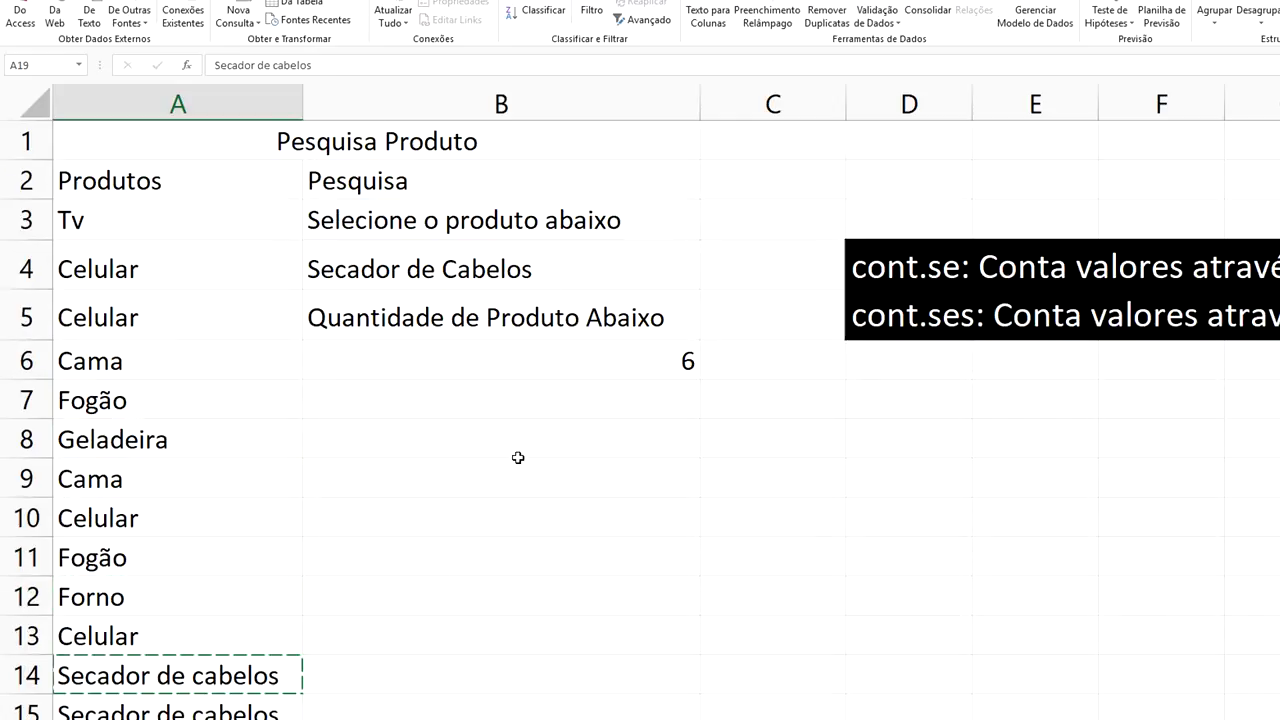
left_click(606, 322)
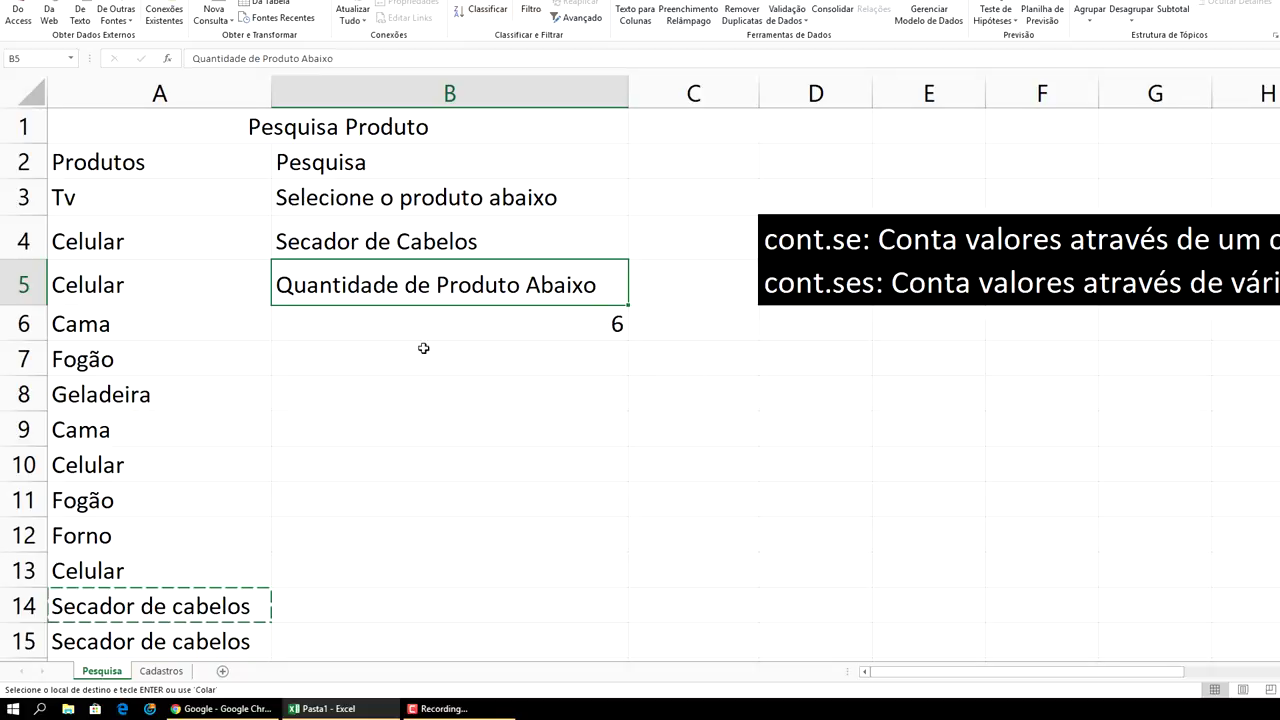
scroll(320, 360, "down", 2)
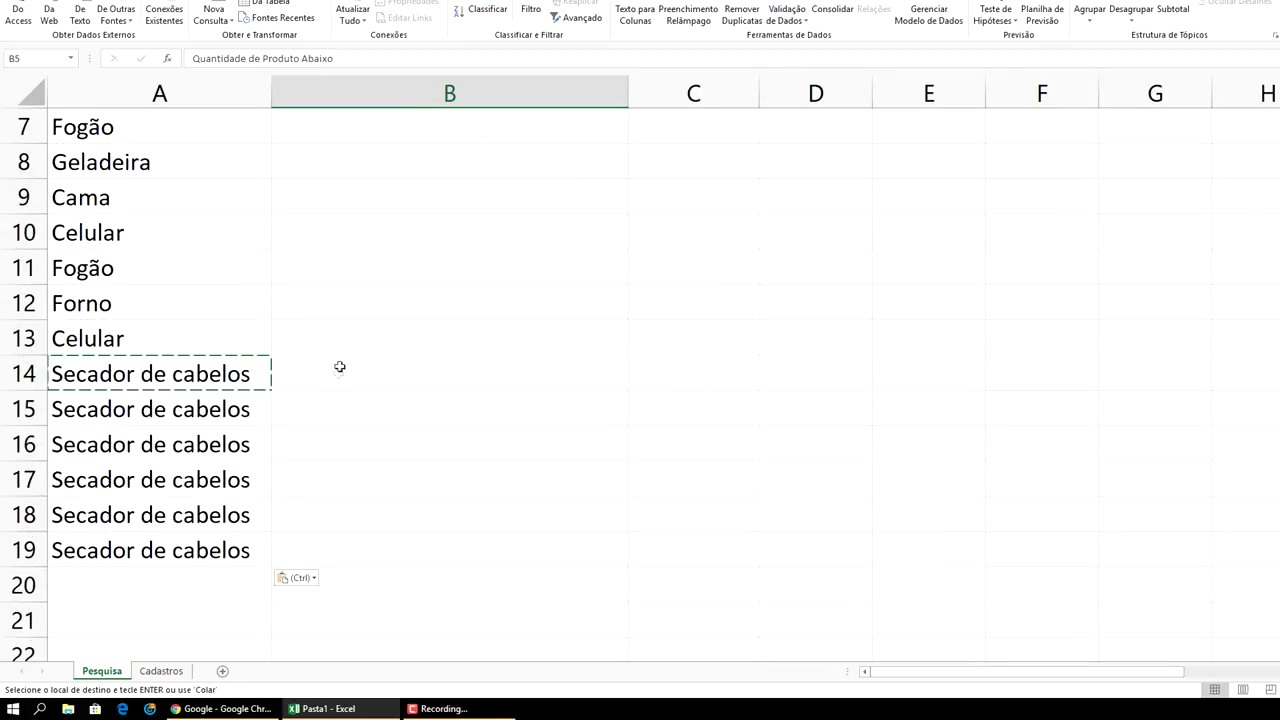
scroll(360, 450, "up", 1)
left_click(233, 536)
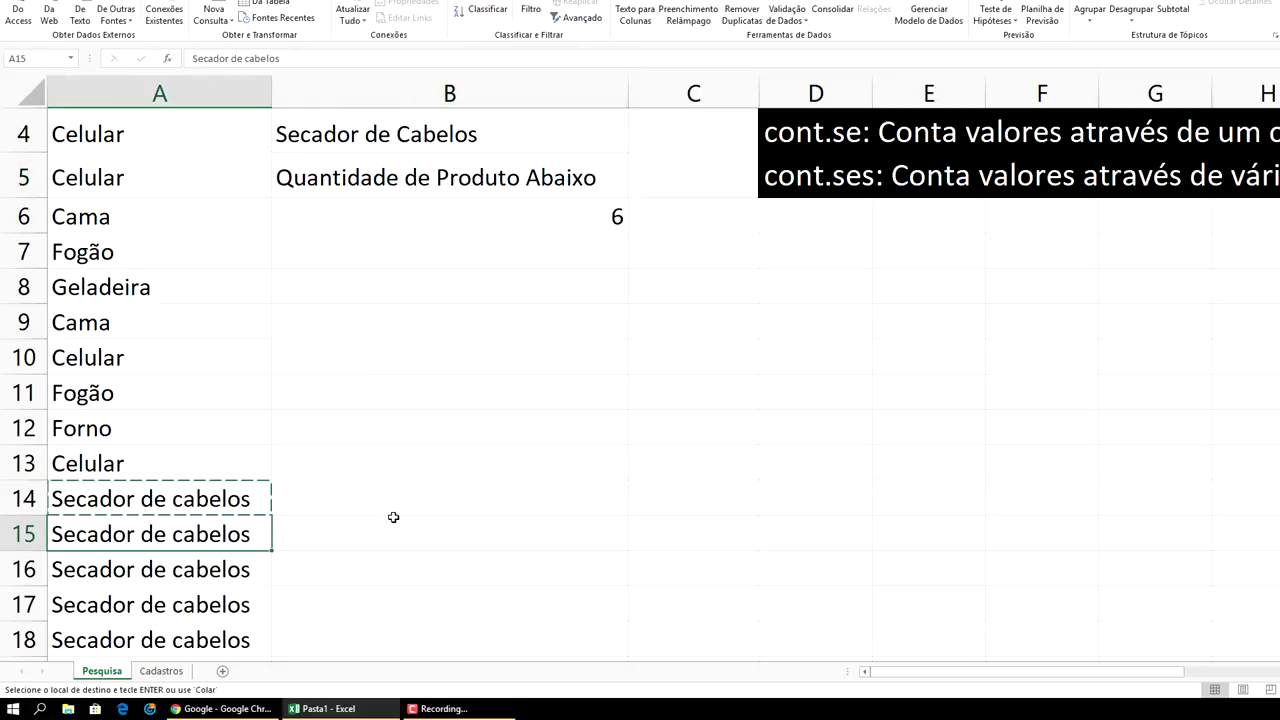
- Cancel copy mode and clear A14, dropping B6's Secador de cabelos count to 5
left_click(480, 521)
key("Escape")
left_click(243, 501)
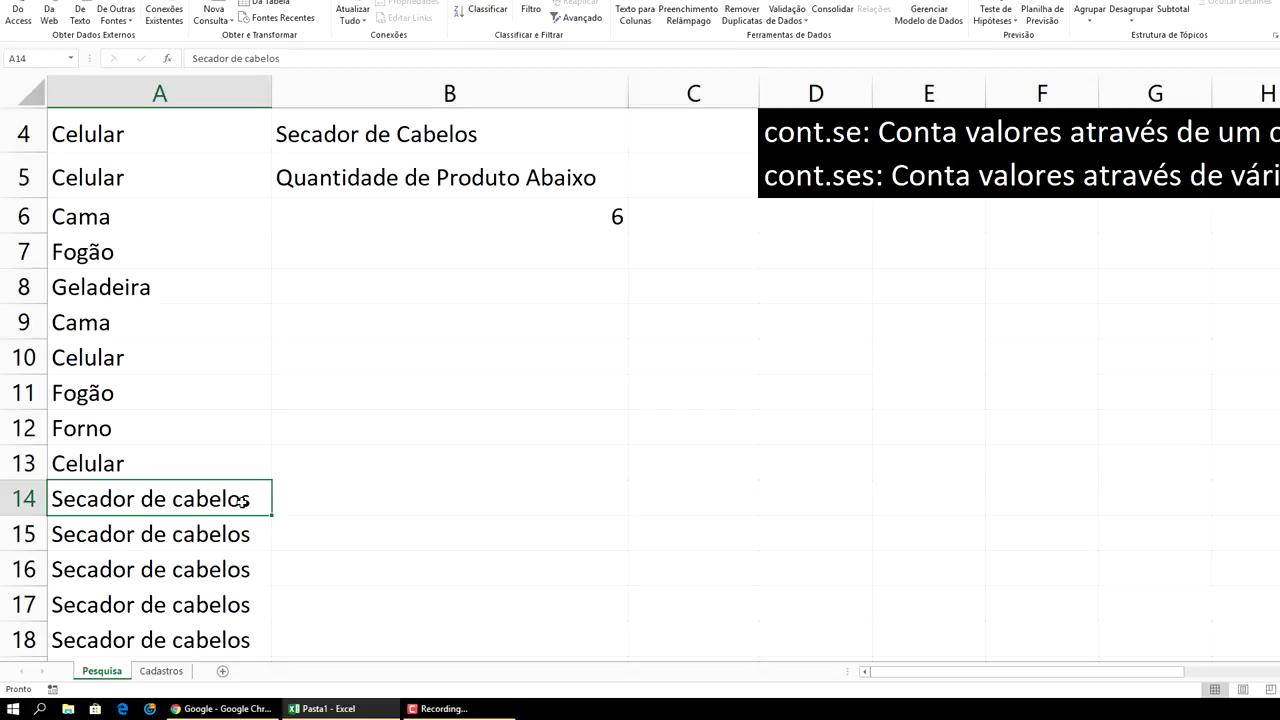
key("Delete")
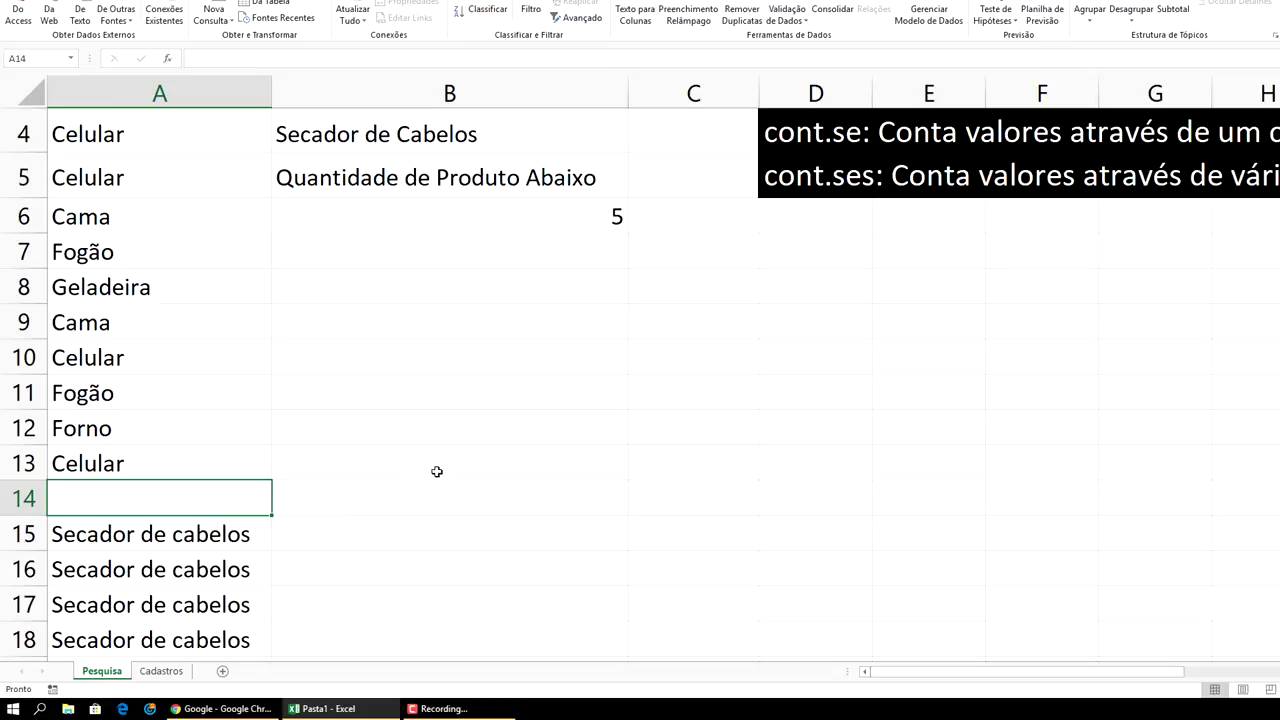
scroll(733, 473, "up", 1)
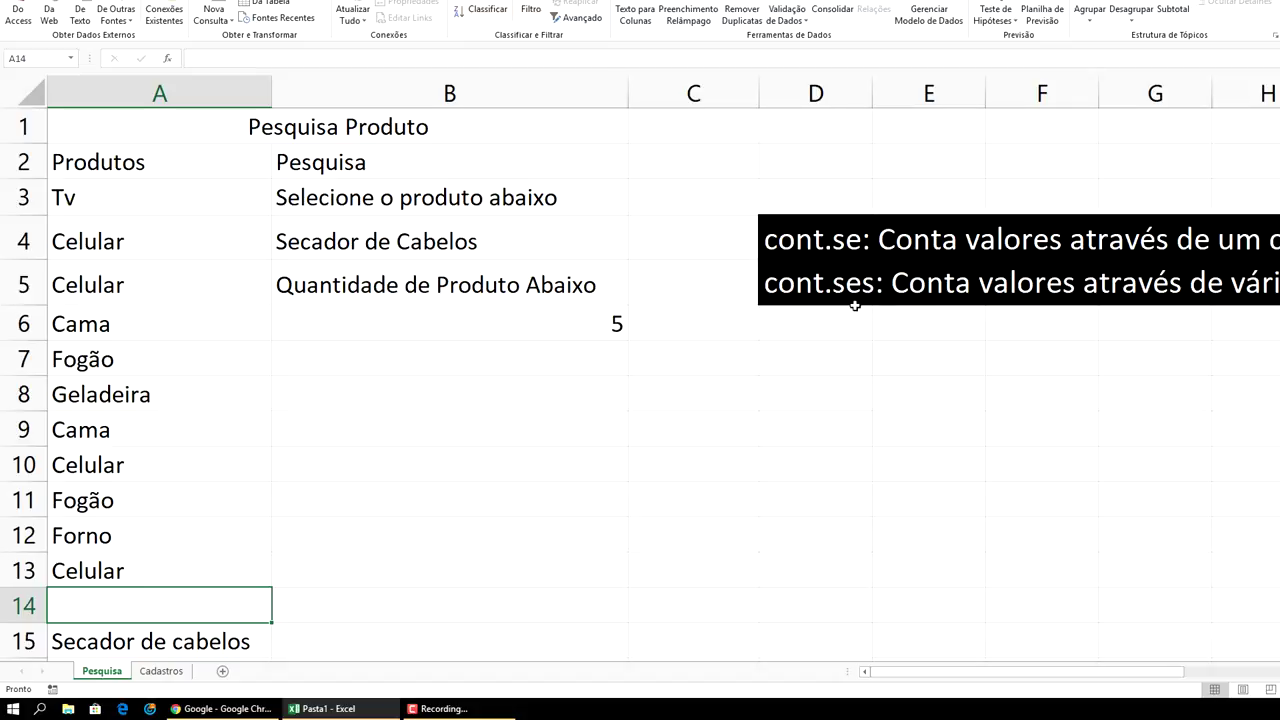
key("alt+f")
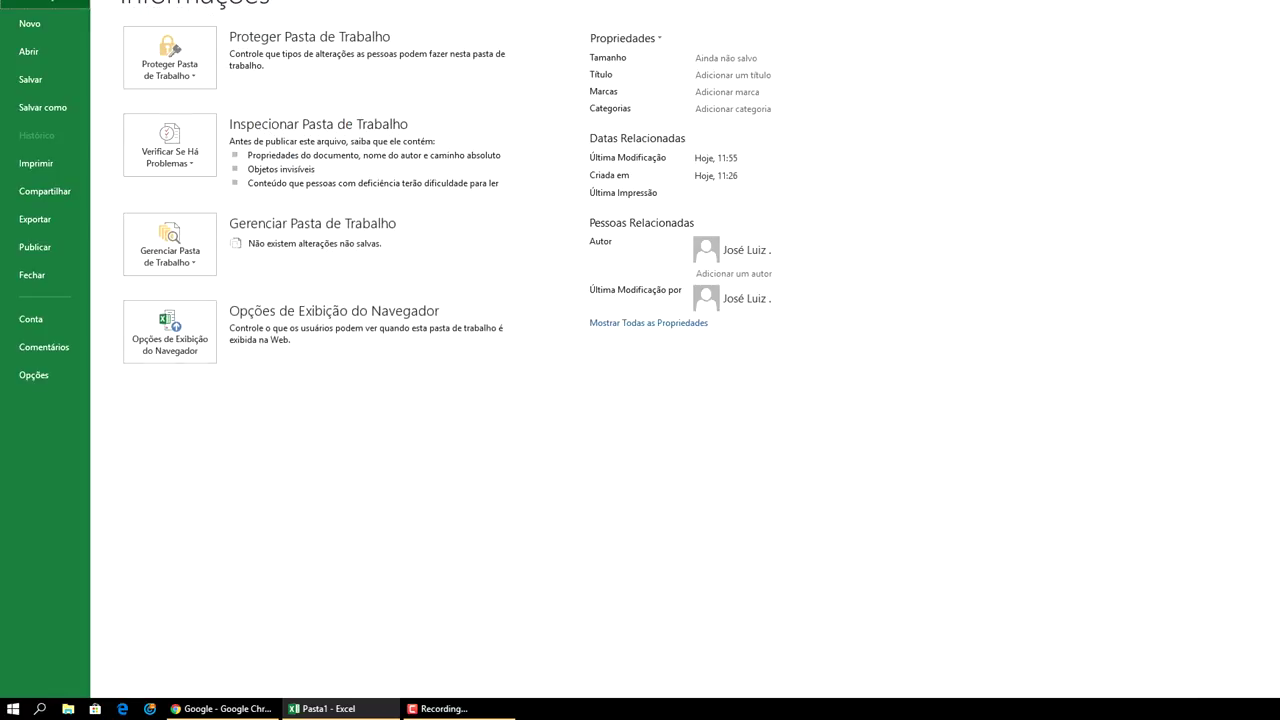
- Save the workbook to the Desktop (Área de Trabalho) under the name Contse
left_click(52, 109)
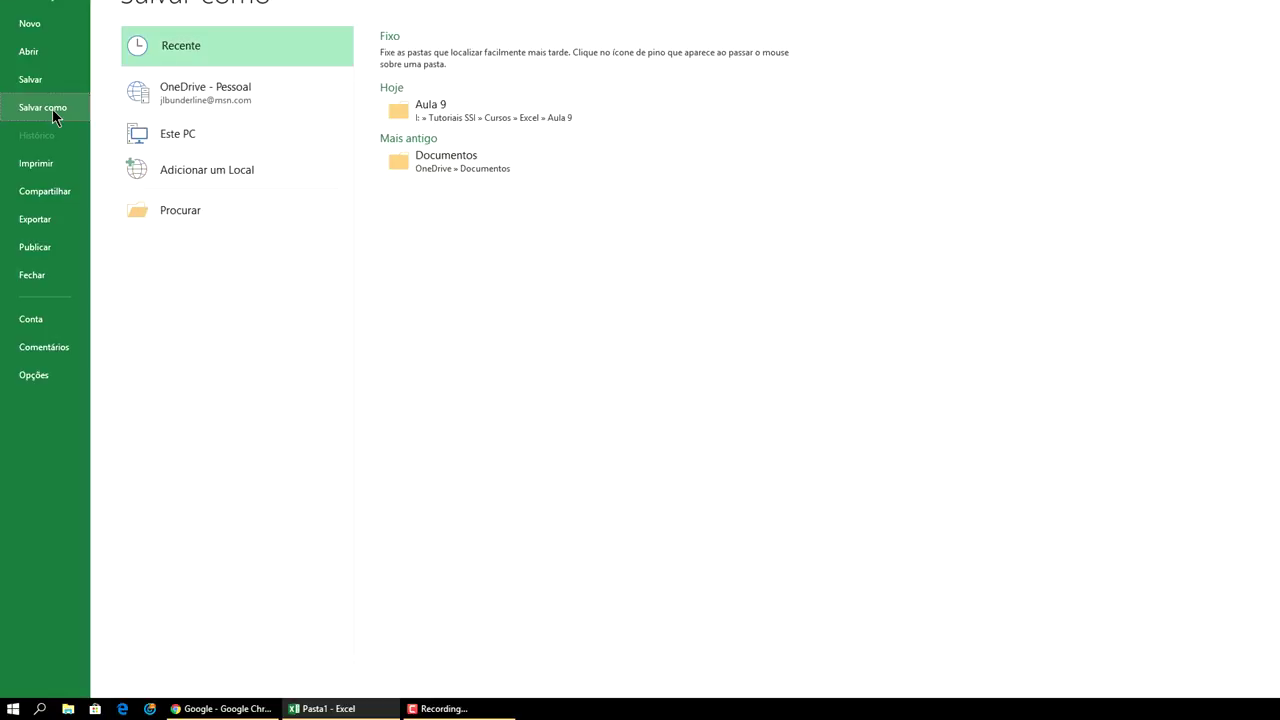
left_click(166, 209)
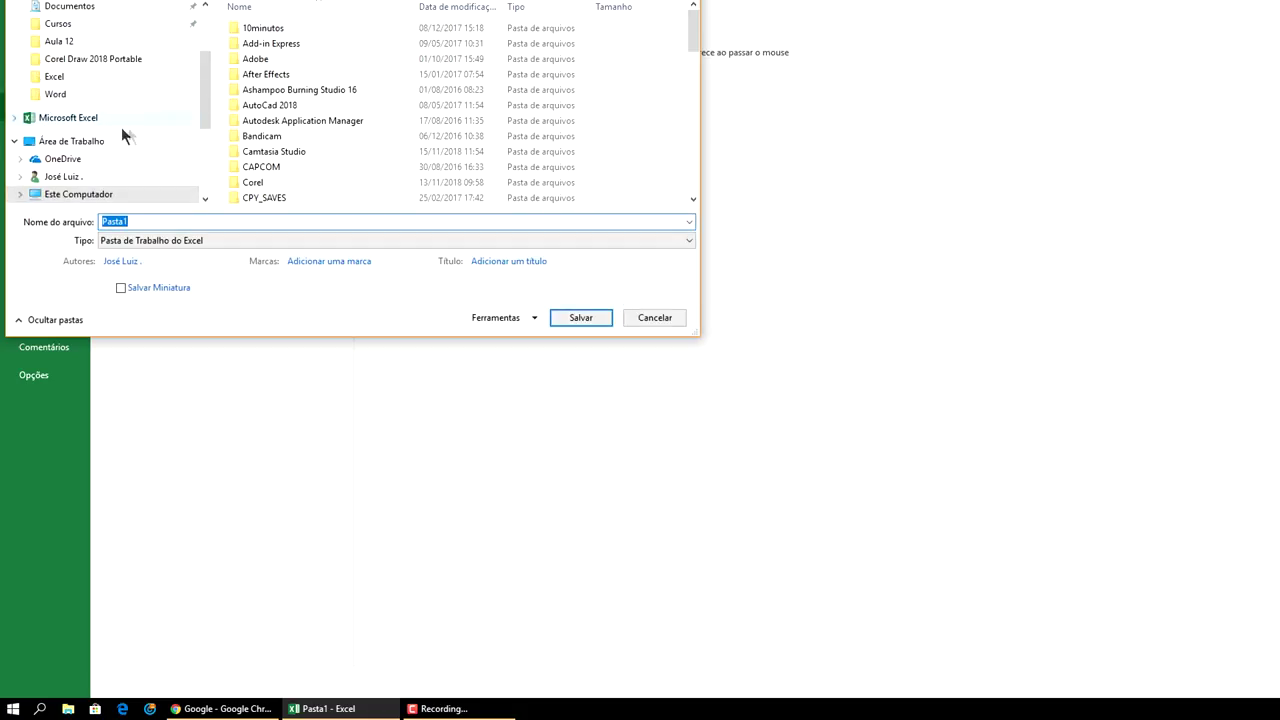
left_click(100, 141)
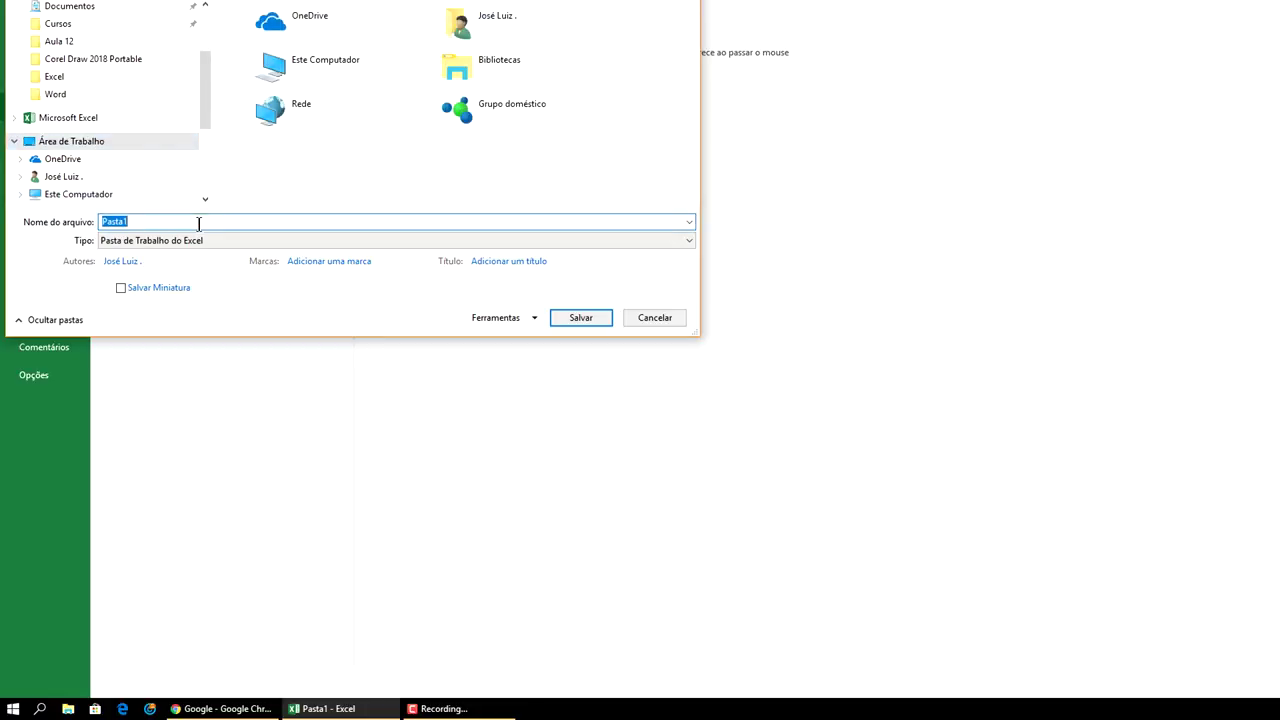
type("Contse")
left_click(589, 317)
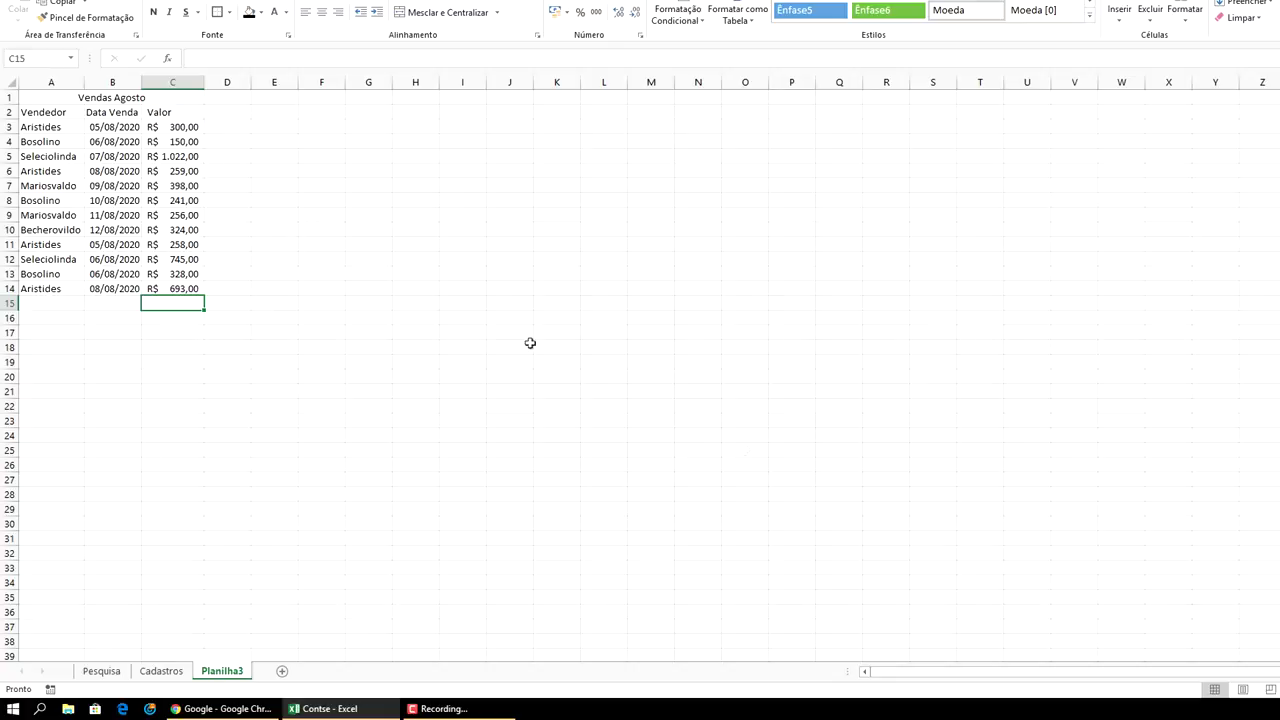
- Rename the Planilha3 sheet tab to Vendas Agosto
scroll(640, 370, "up", 1, "ctrl")
scroll(640, 370, "up", 1, "ctrl")
scroll(640, 370, "up", 1, "ctrl")
scroll(640, 370, "up", 1, "ctrl")
scroll(640, 370, "up", 1, "ctrl")
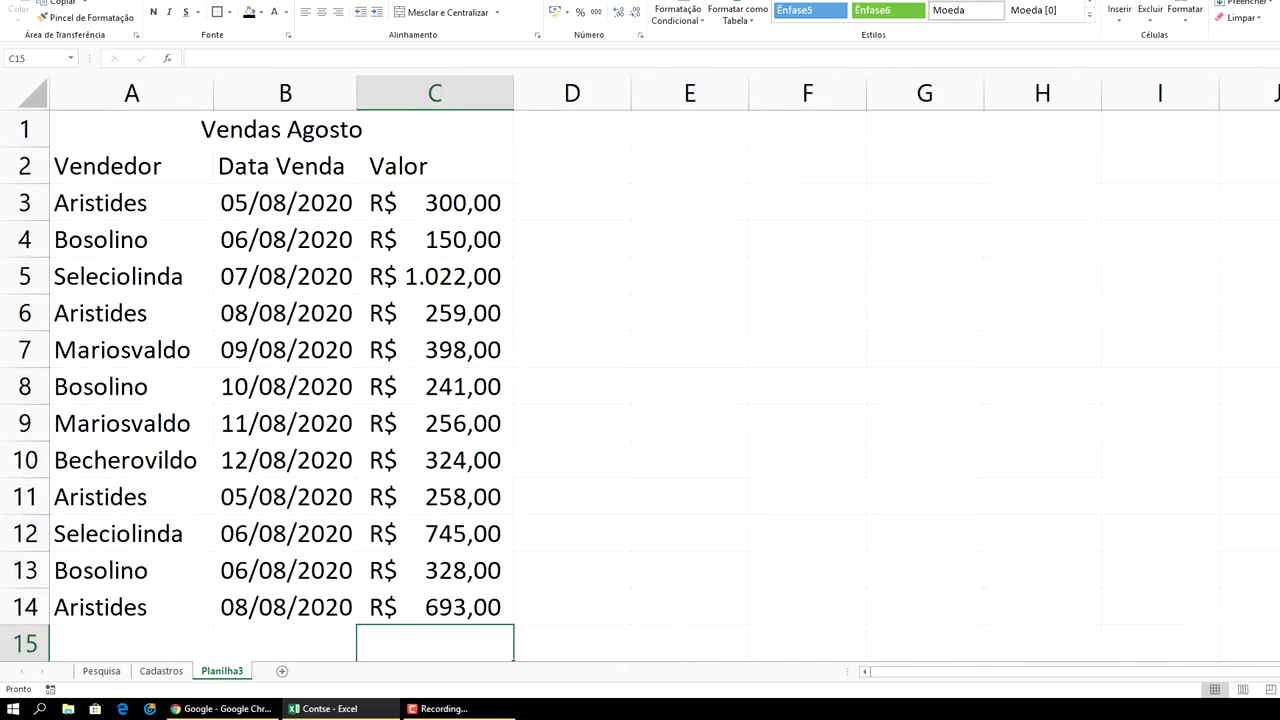
scroll(640, 370, "down", 1, "ctrl")
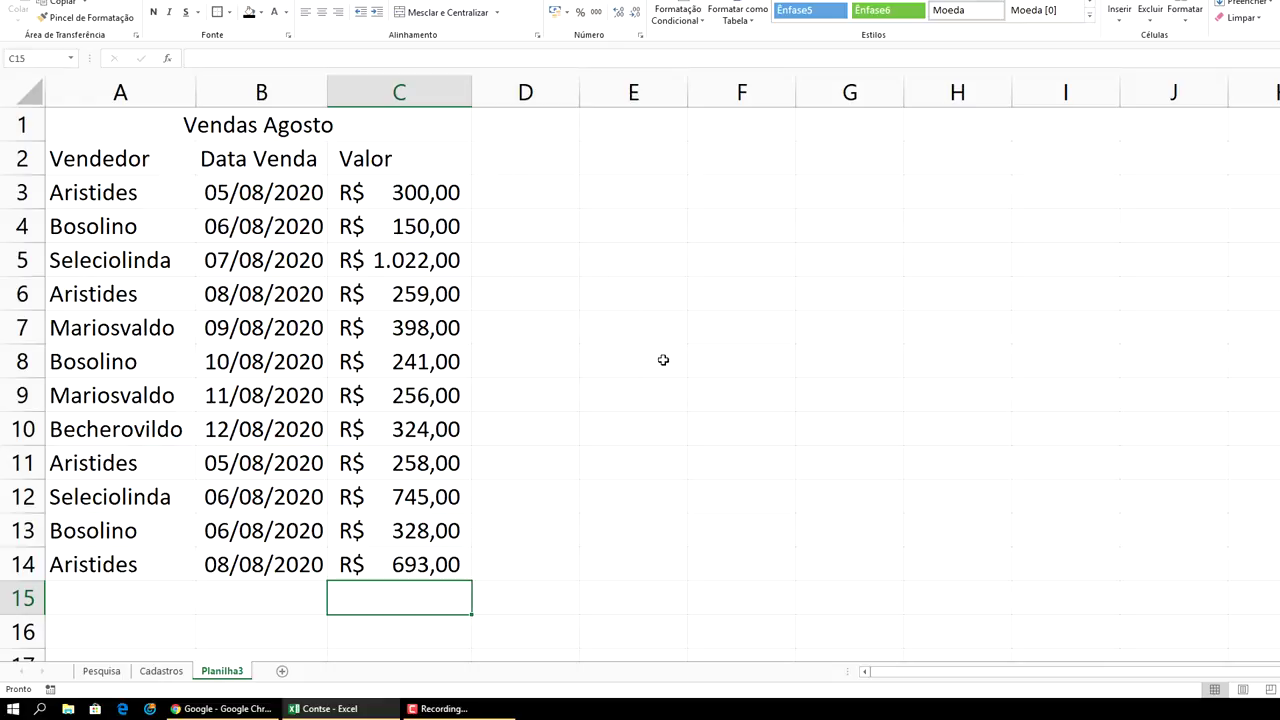
right_click(229, 677)
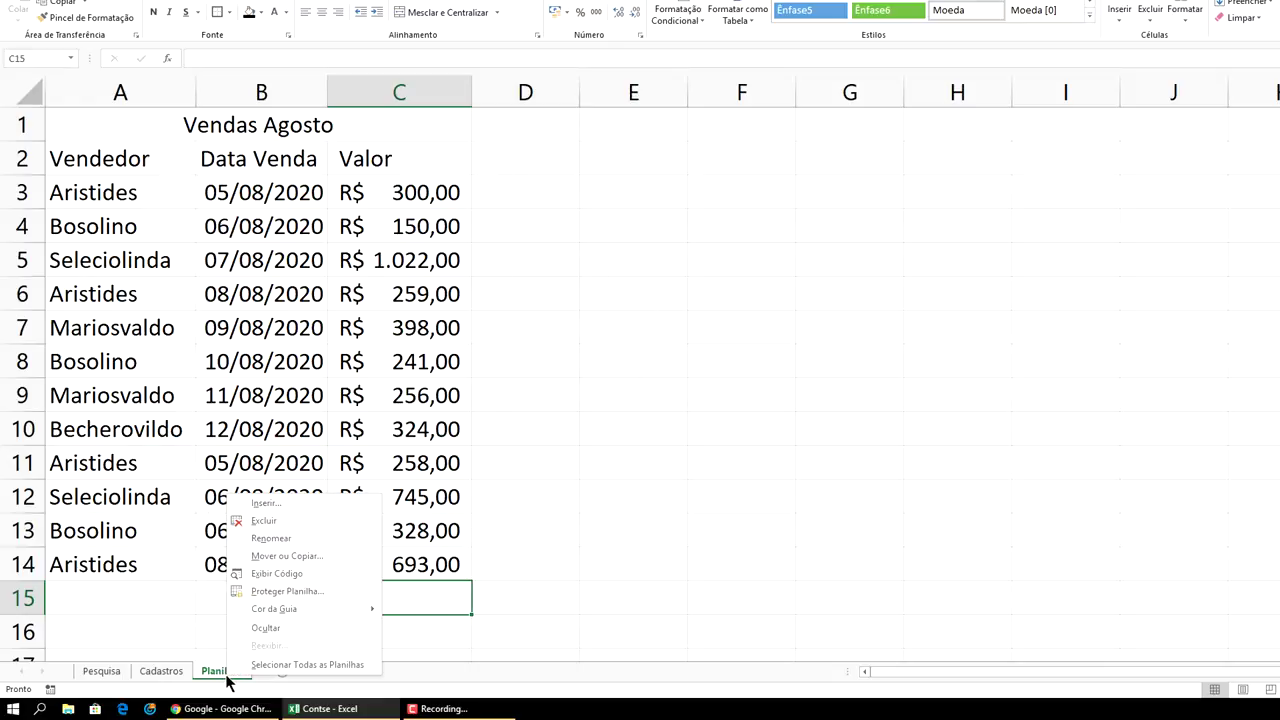
left_click(290, 539)
type("Vendas")
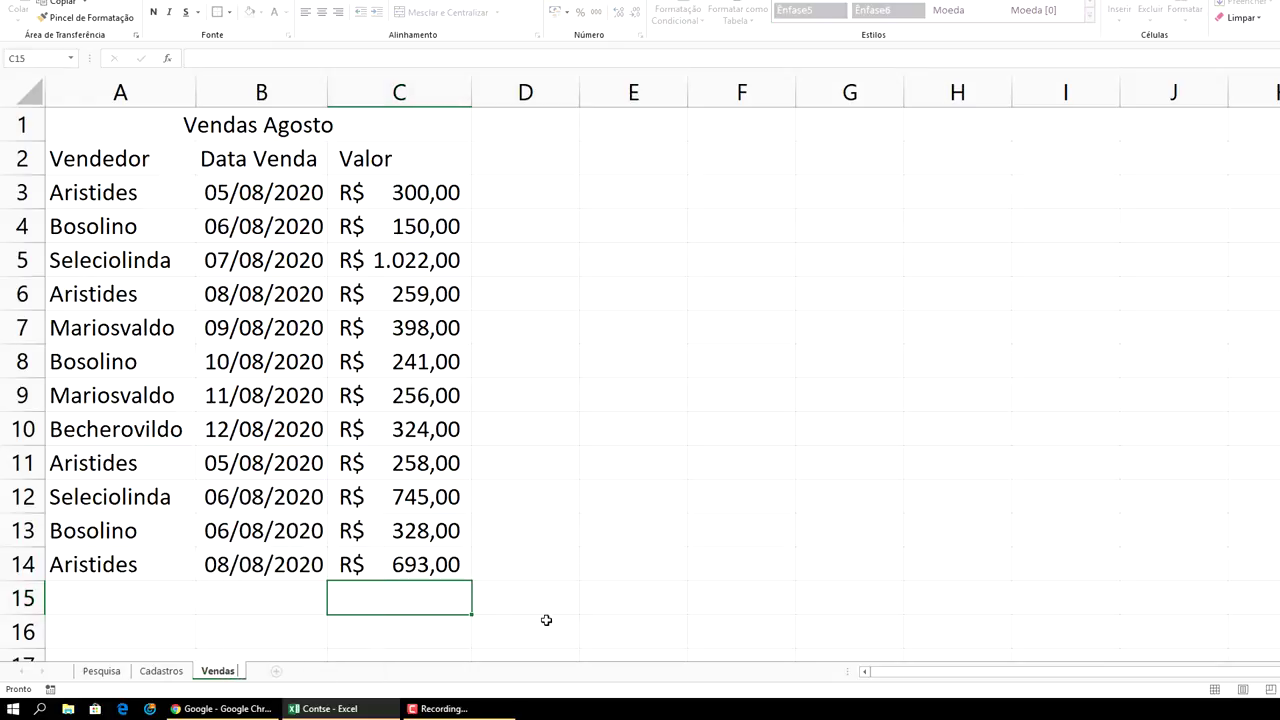
type(" Agosto")
key("Return")
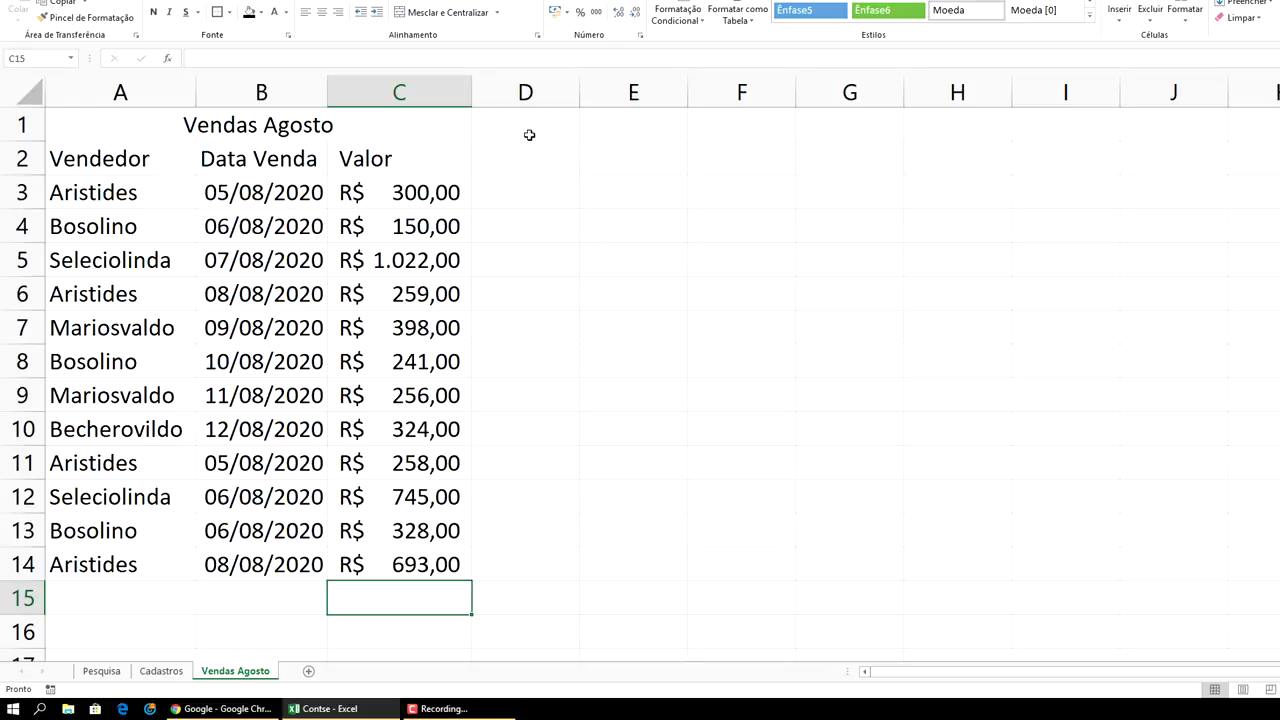
left_click(612, 128)
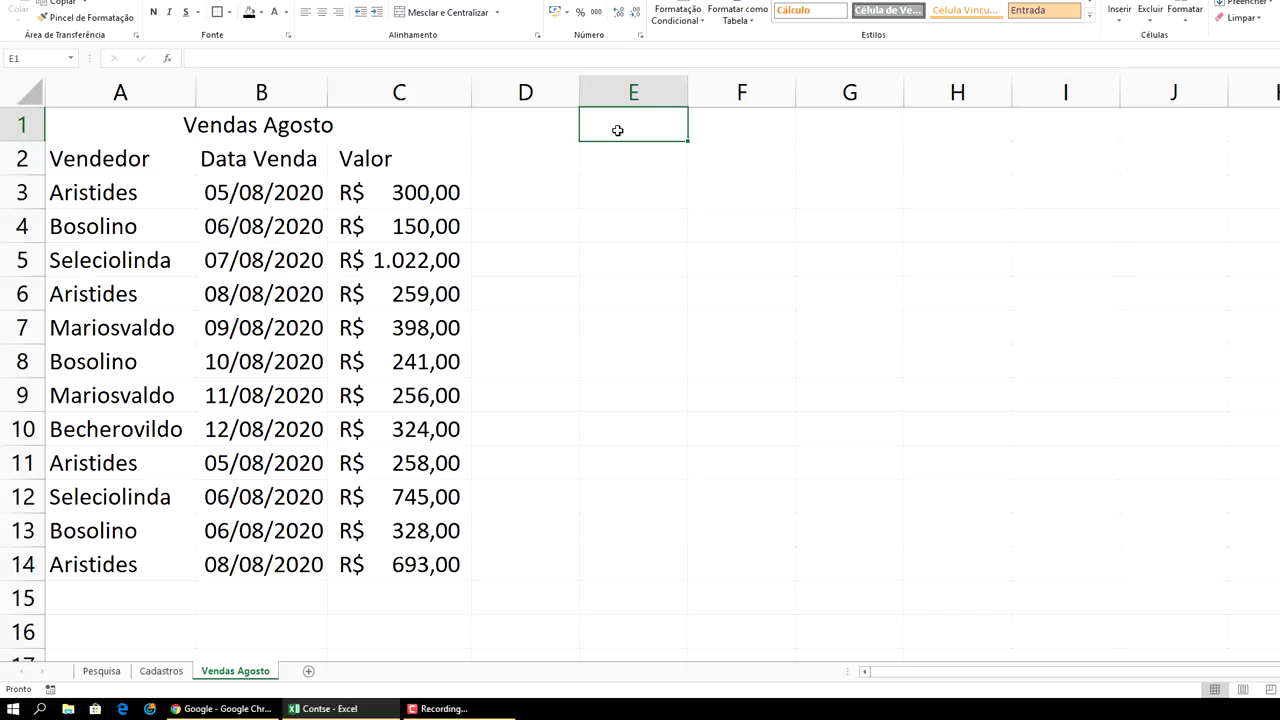
- Enter 'Defina Vendedor abaixo' in E1, autofit column E, and enter 'Defina Data abaixo' in E3
type("Defina Vendedor abaixo")
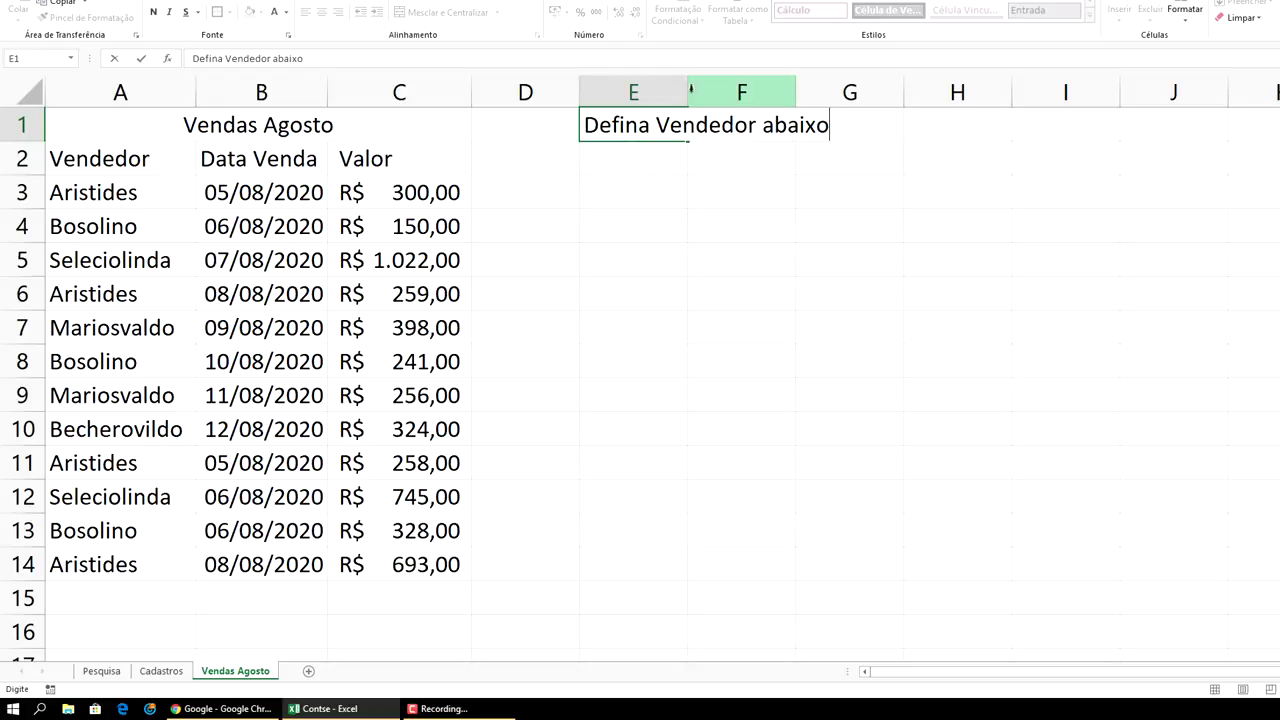
double_click(689, 80)
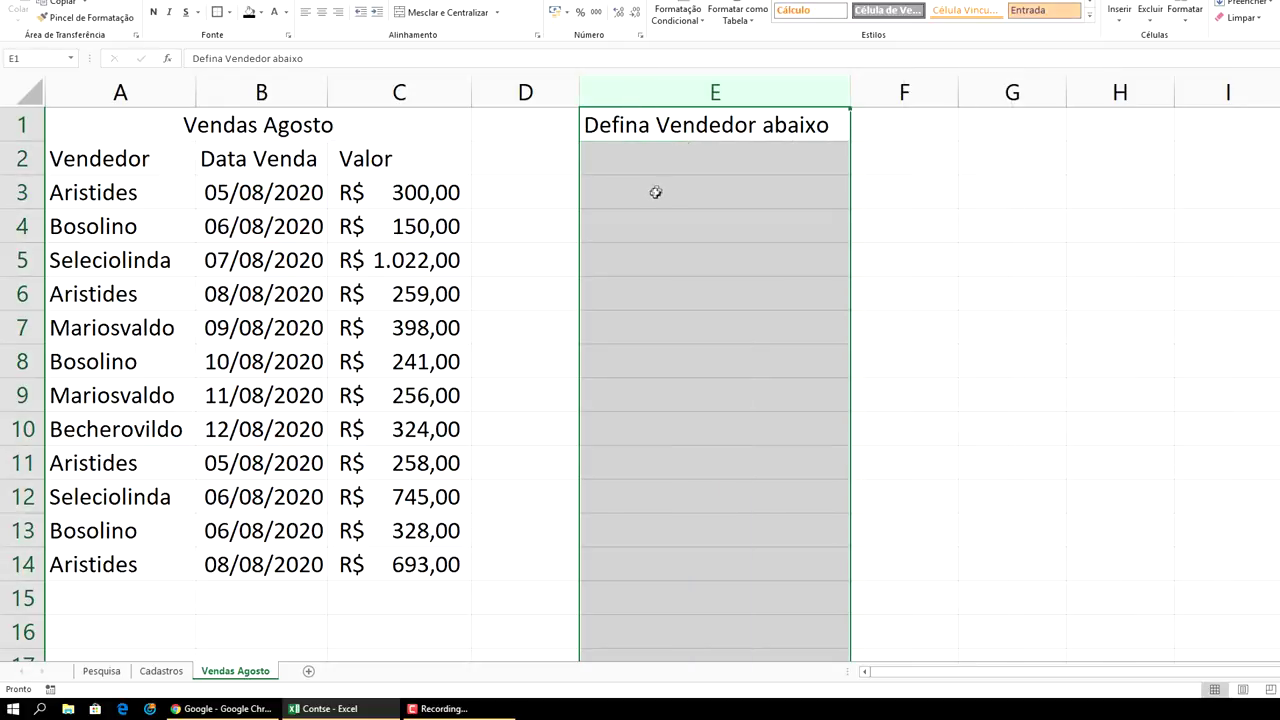
left_click(652, 193)
type("Defina Data abaixo")
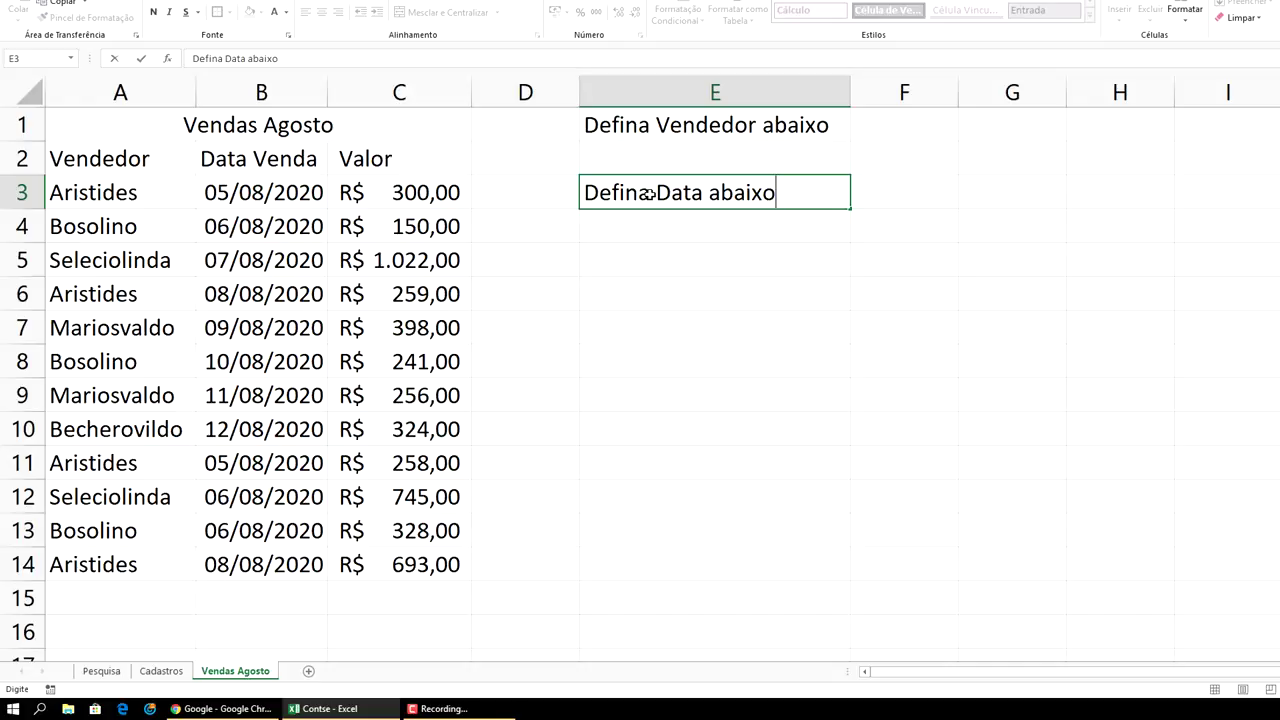
key("Return")
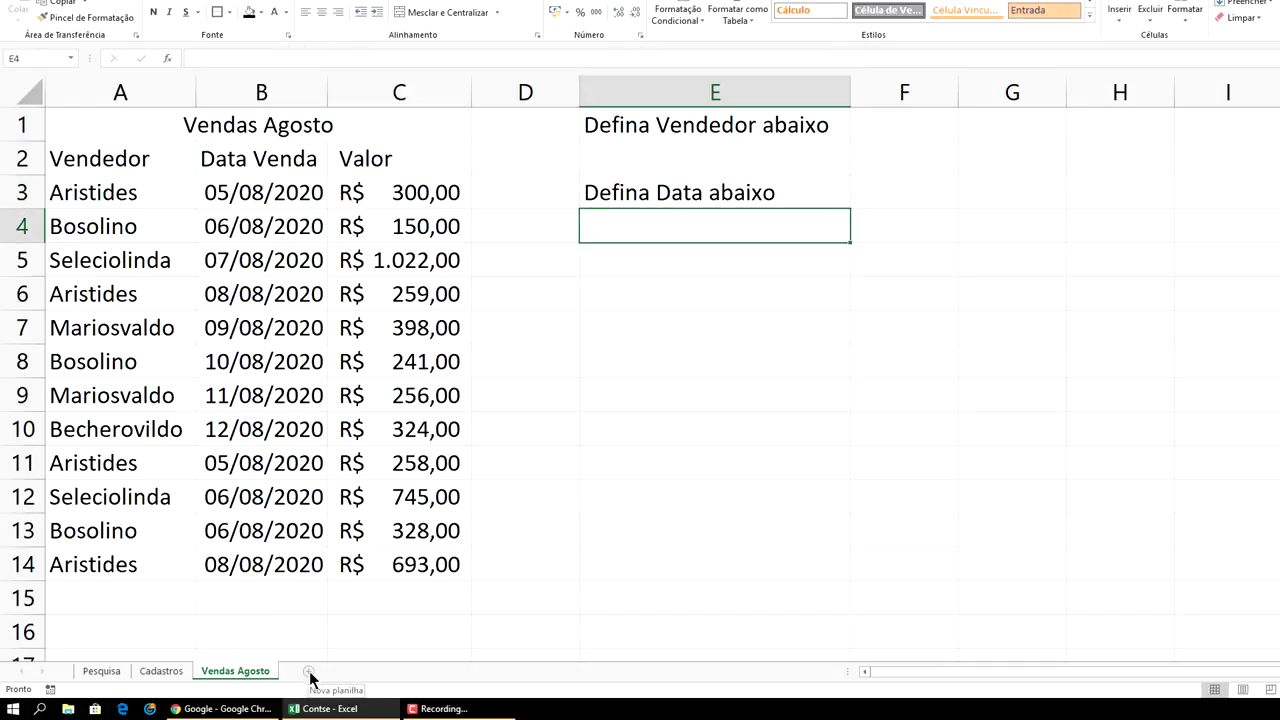
- On Cadastros, add headers 'Cadastro Vendedores' in B1 and 'Cadastro Datas' in C1, autofitting both columns
left_click(163, 672)
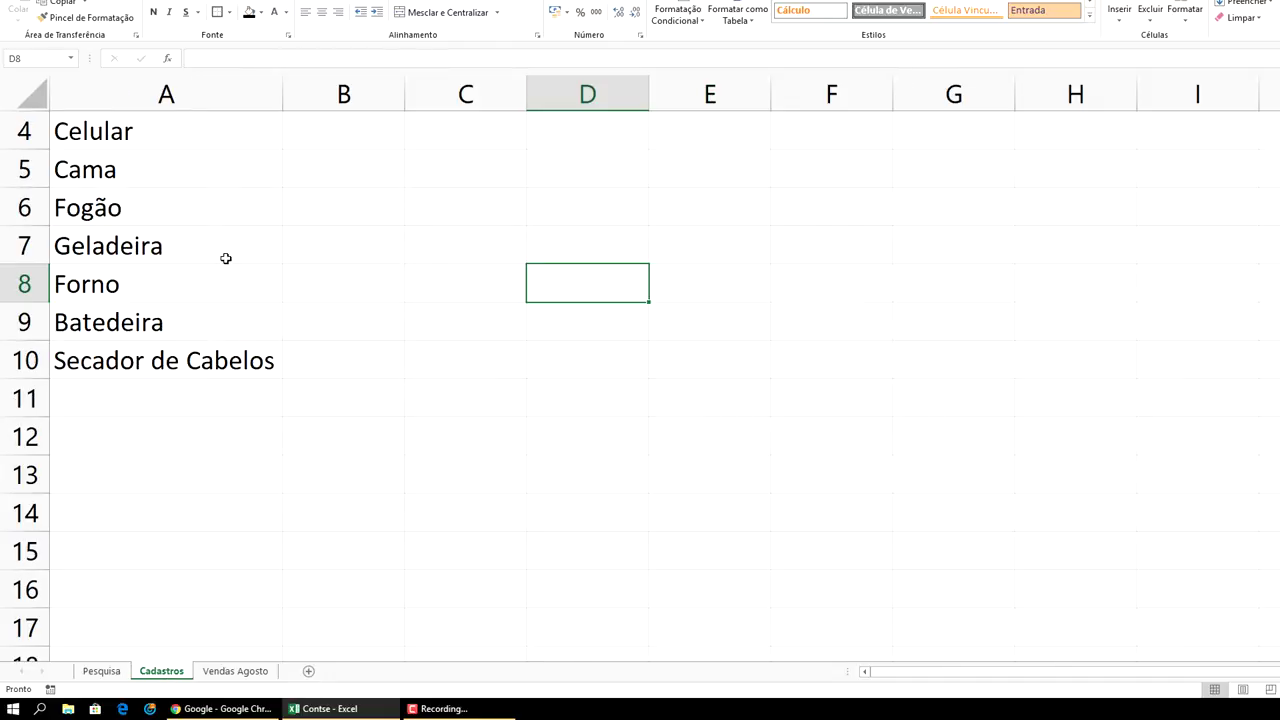
scroll(226, 258, "up", 1)
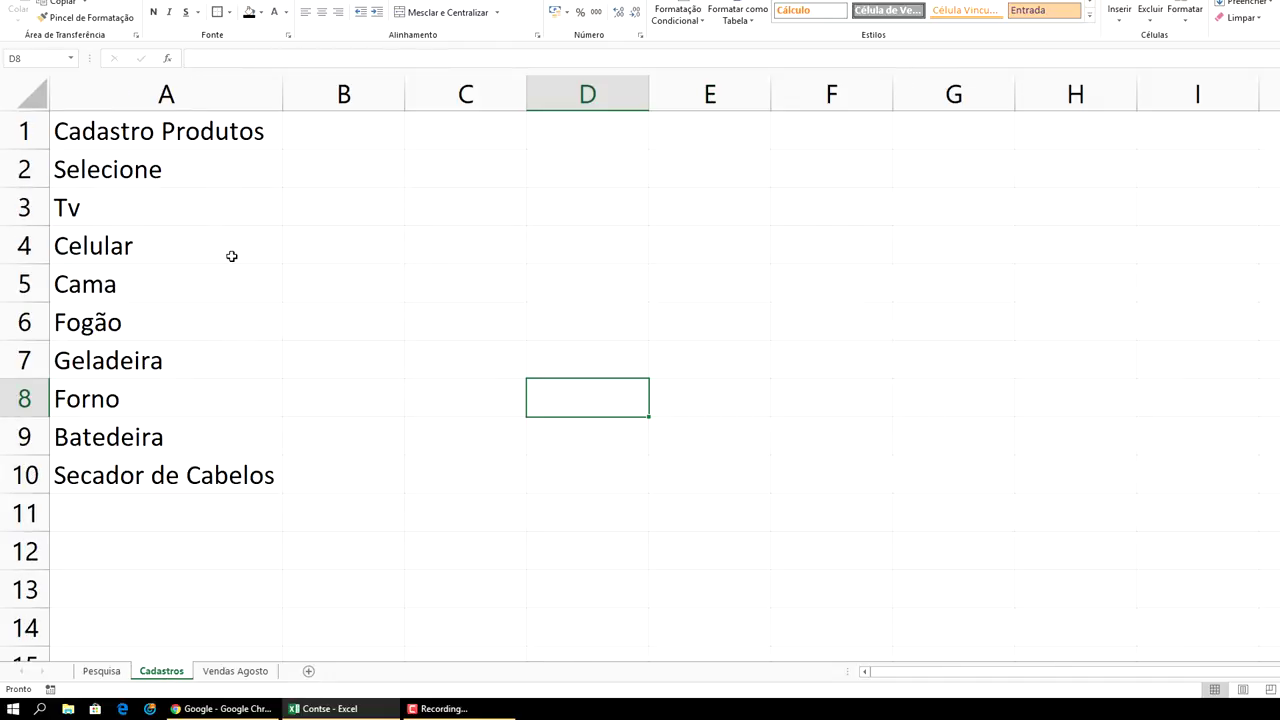
left_click(328, 139)
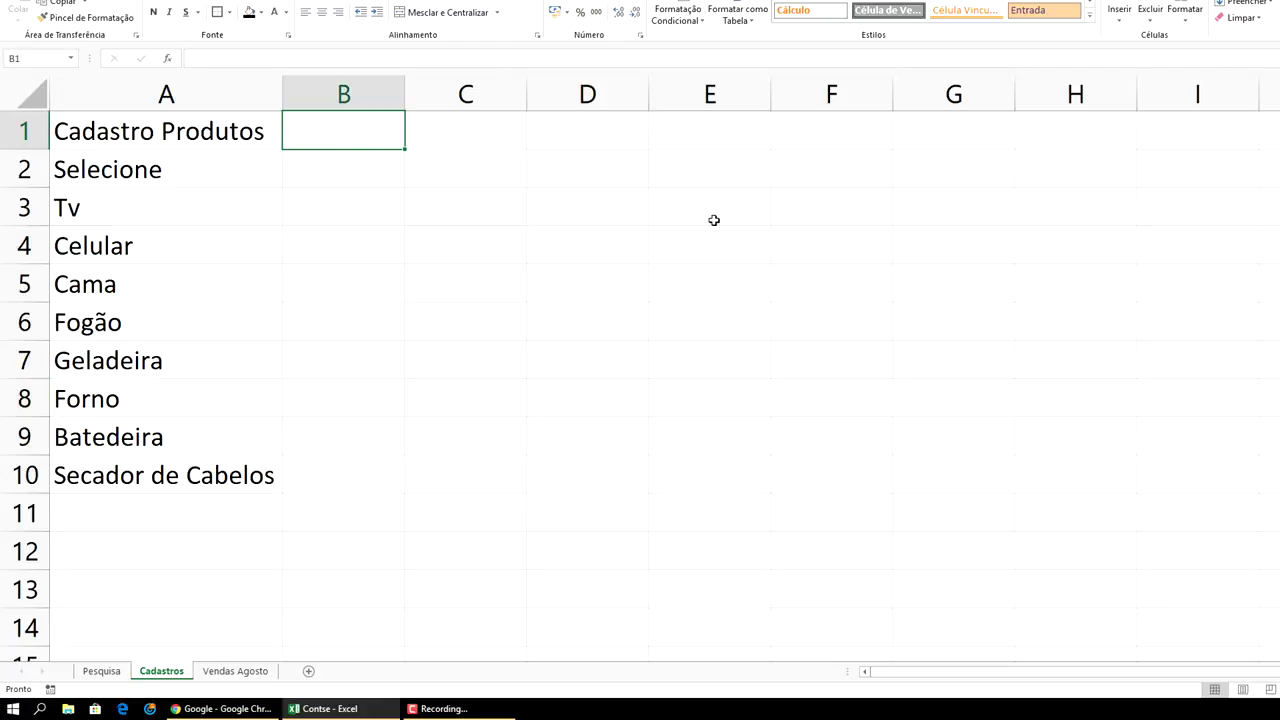
type("Cadastro Vendedores")
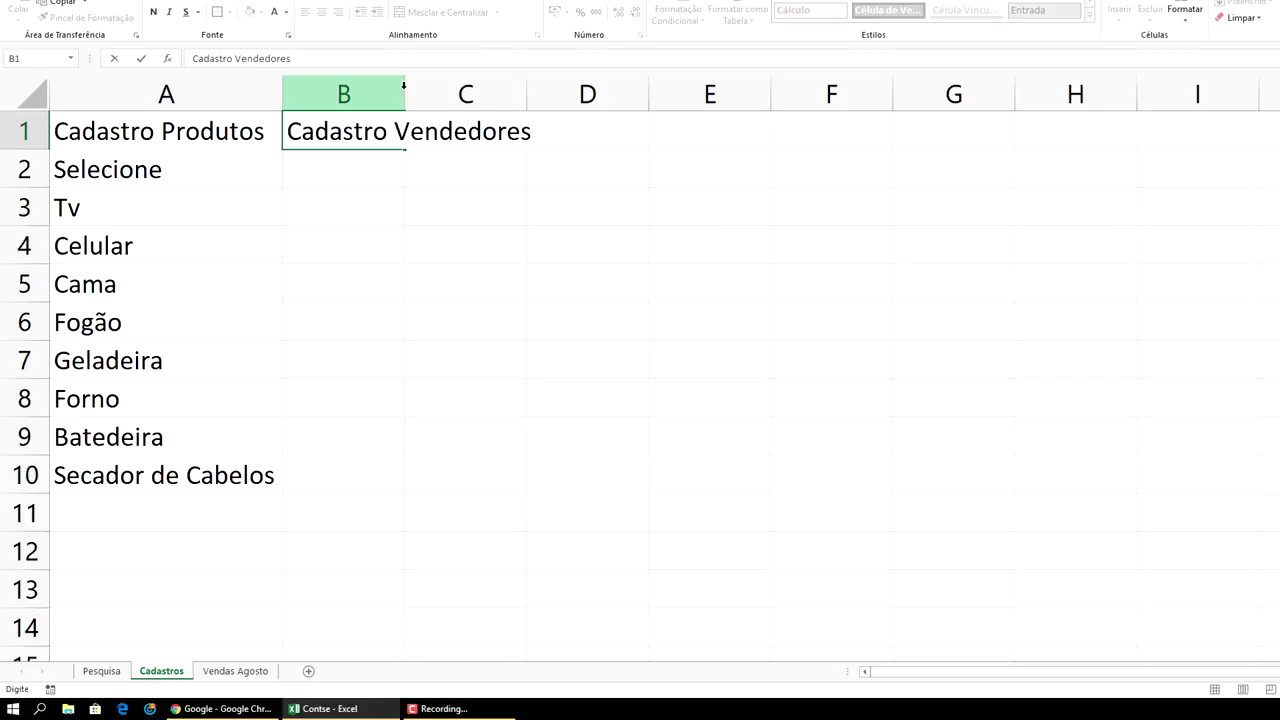
double_click(405, 93)
left_click(600, 135)
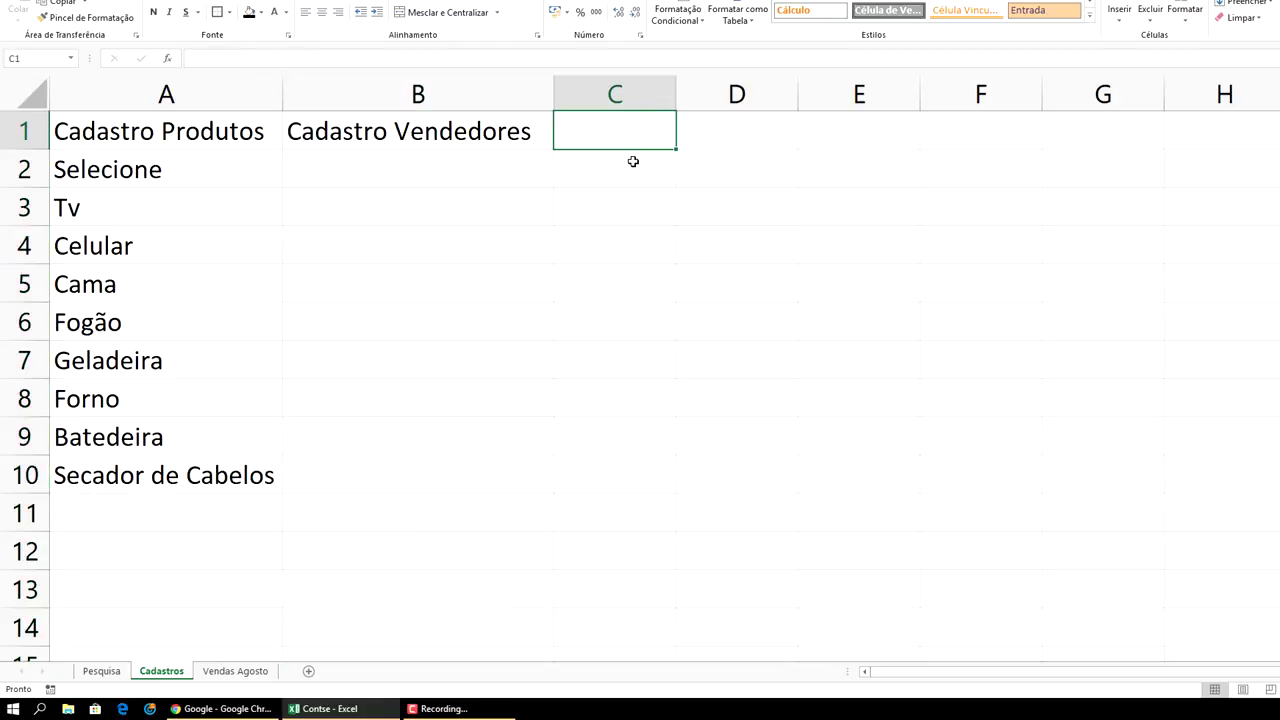
type("Cadastro ")
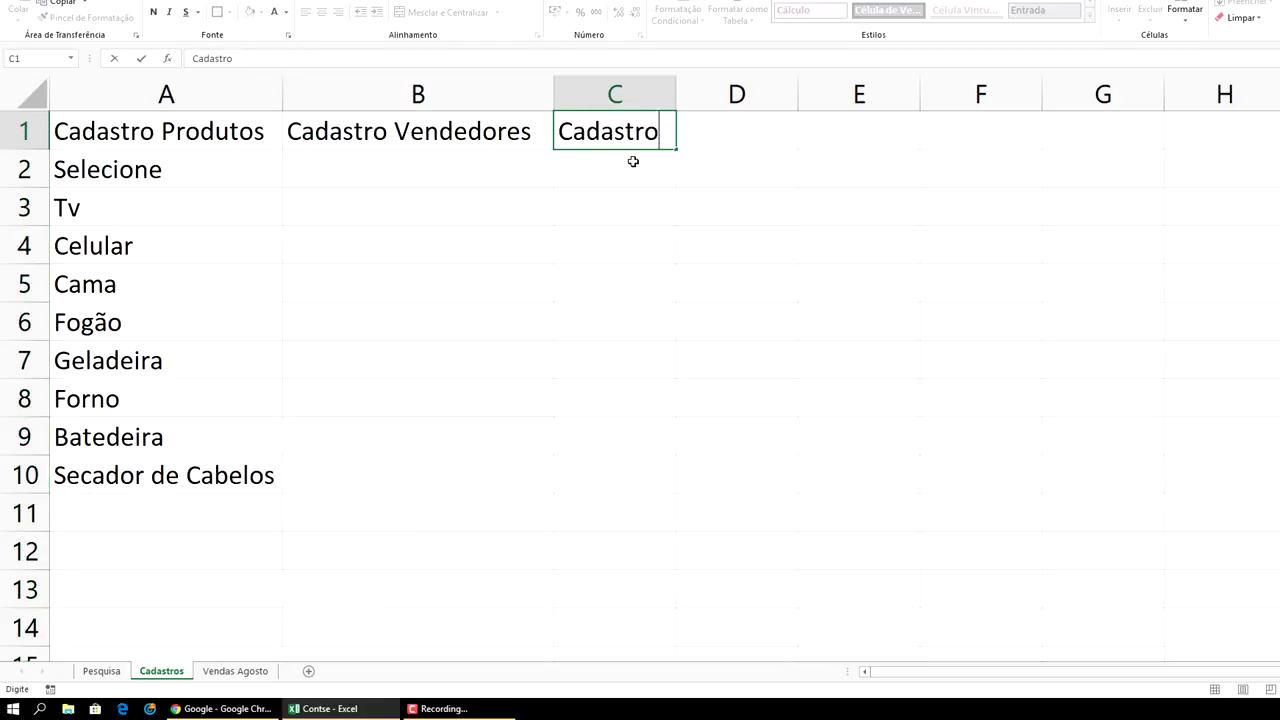
type("Datas")
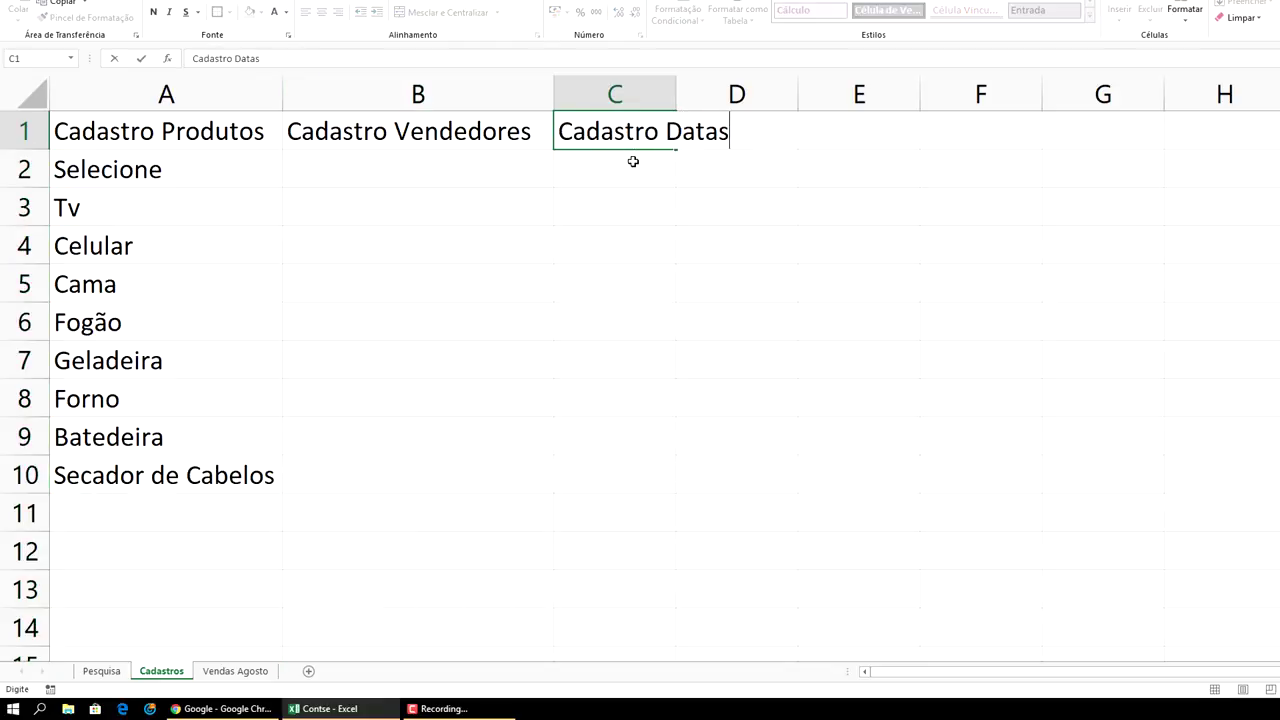
key("Return")
double_click(677, 94)
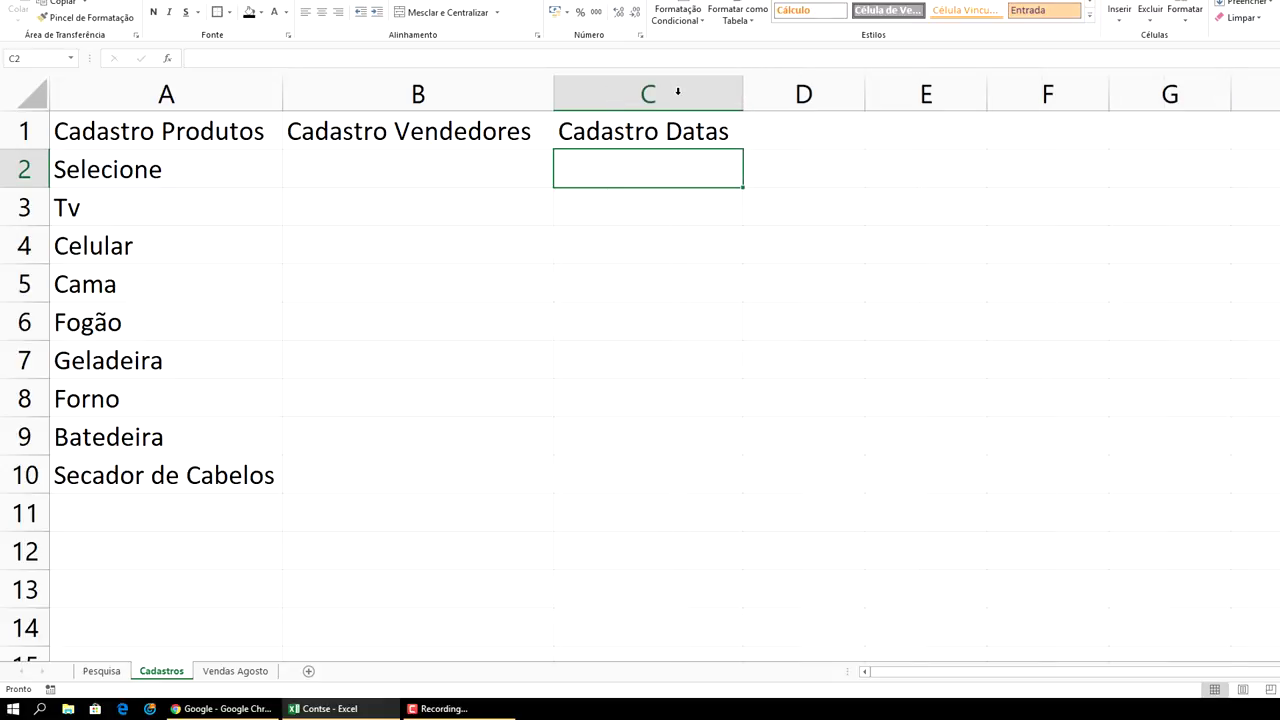
left_click(236, 671)
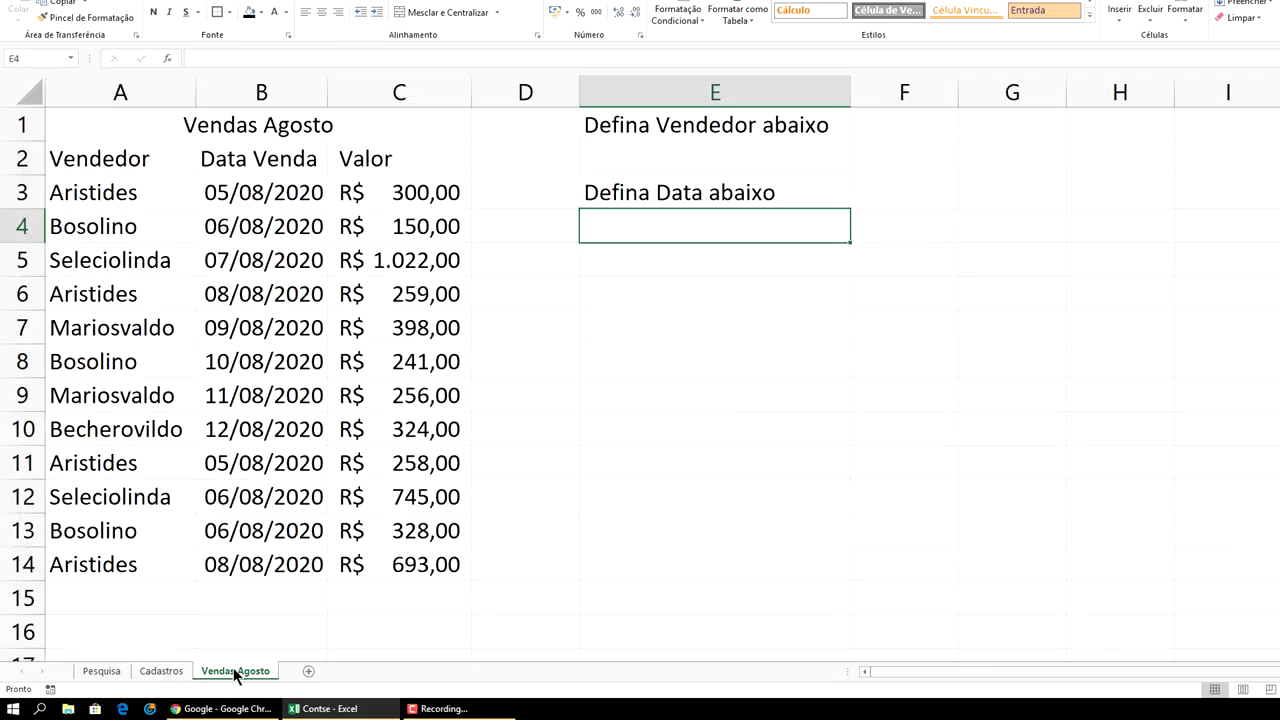
- Copy Aristides and Bosolino from Vendas Agosto into Cadastros cells C2 and C3
left_click(117, 195)
key("ctrl+c")
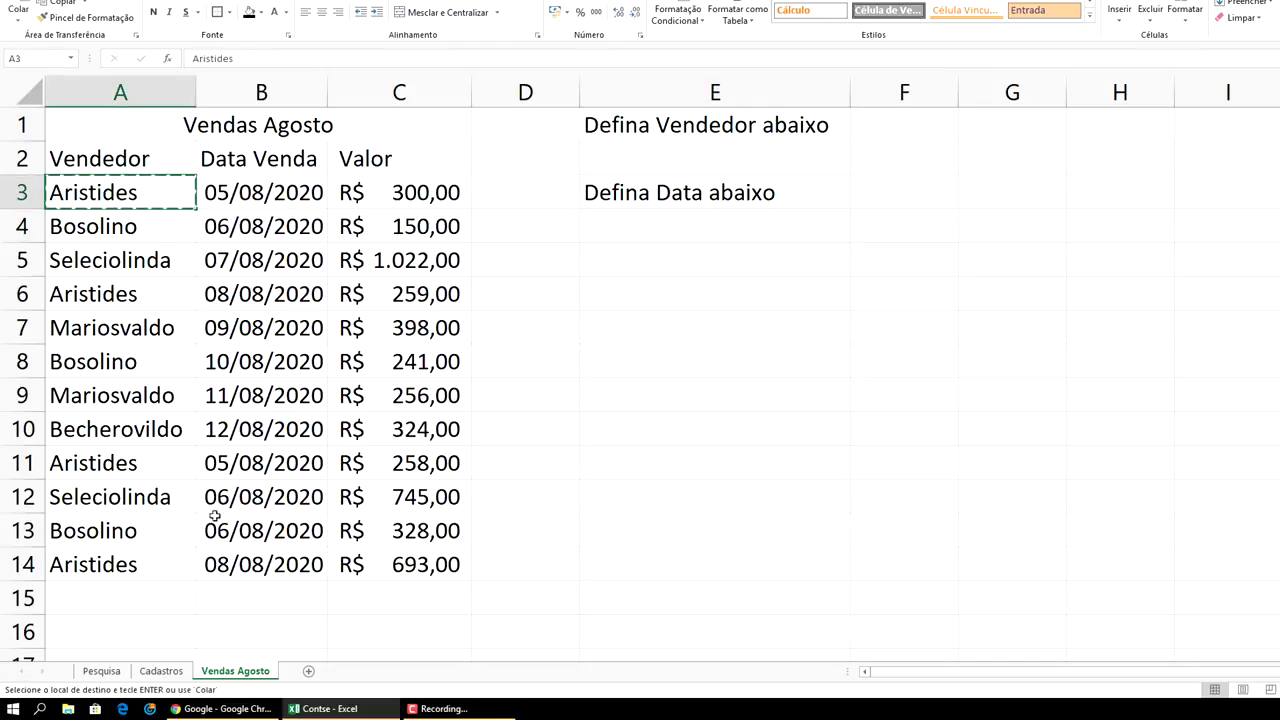
left_click(167, 674)
key("ctrl+v")
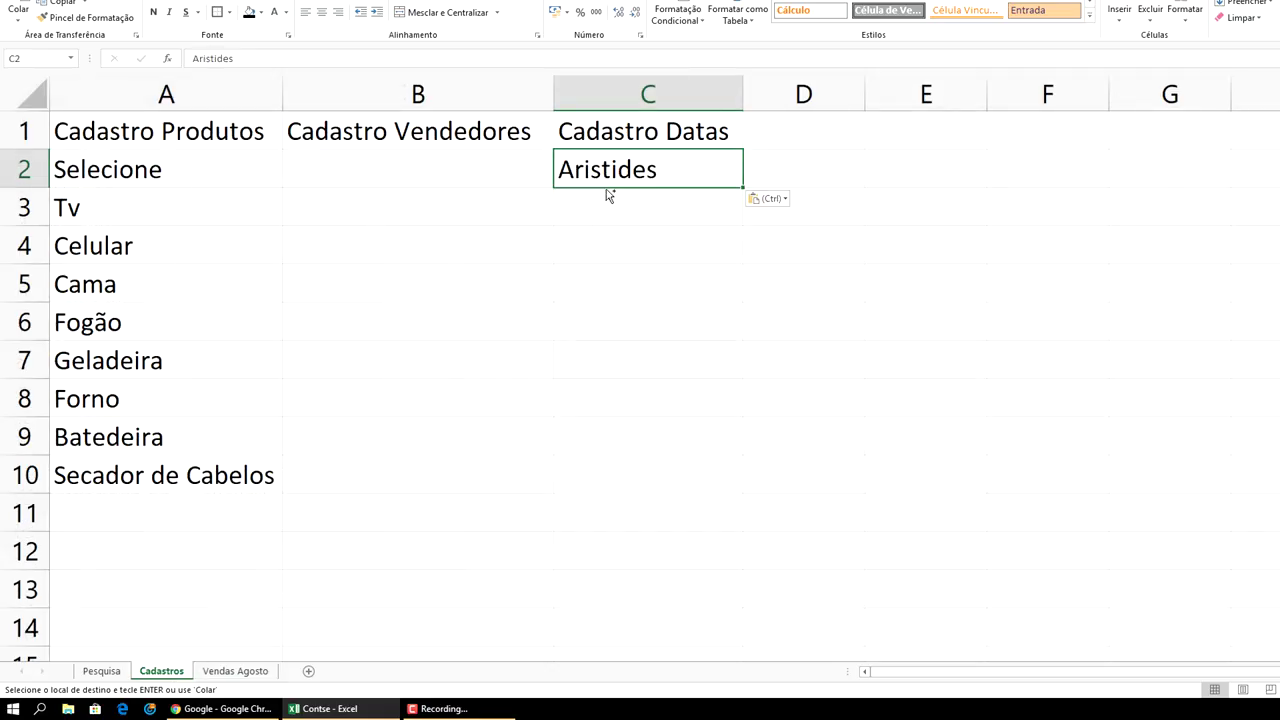
left_click(260, 668)
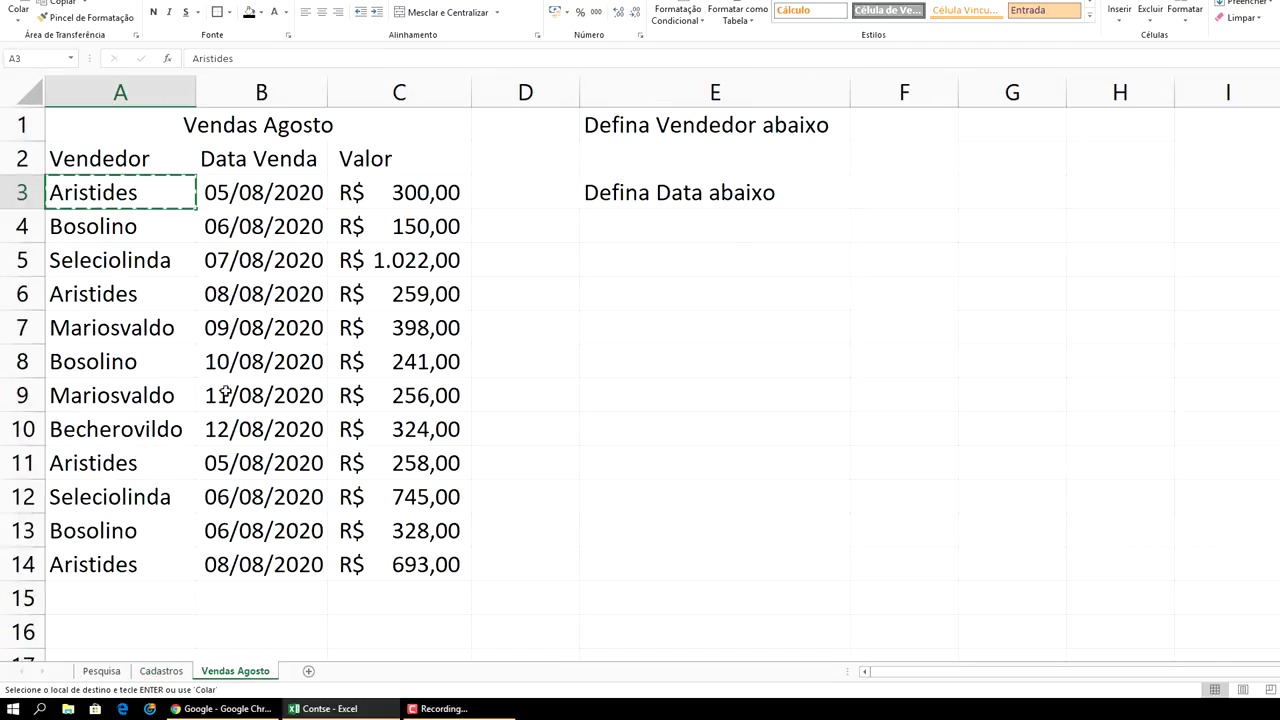
left_click(130, 227)
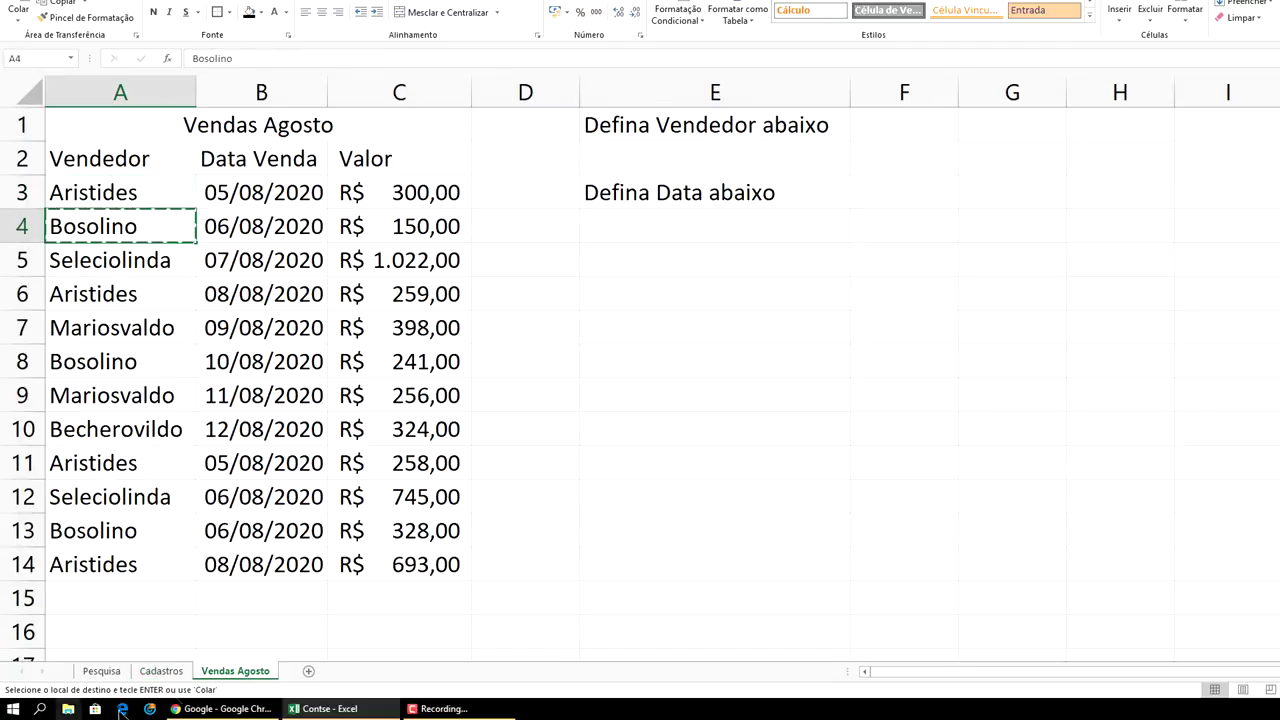
left_click(161, 672)
left_click(669, 210)
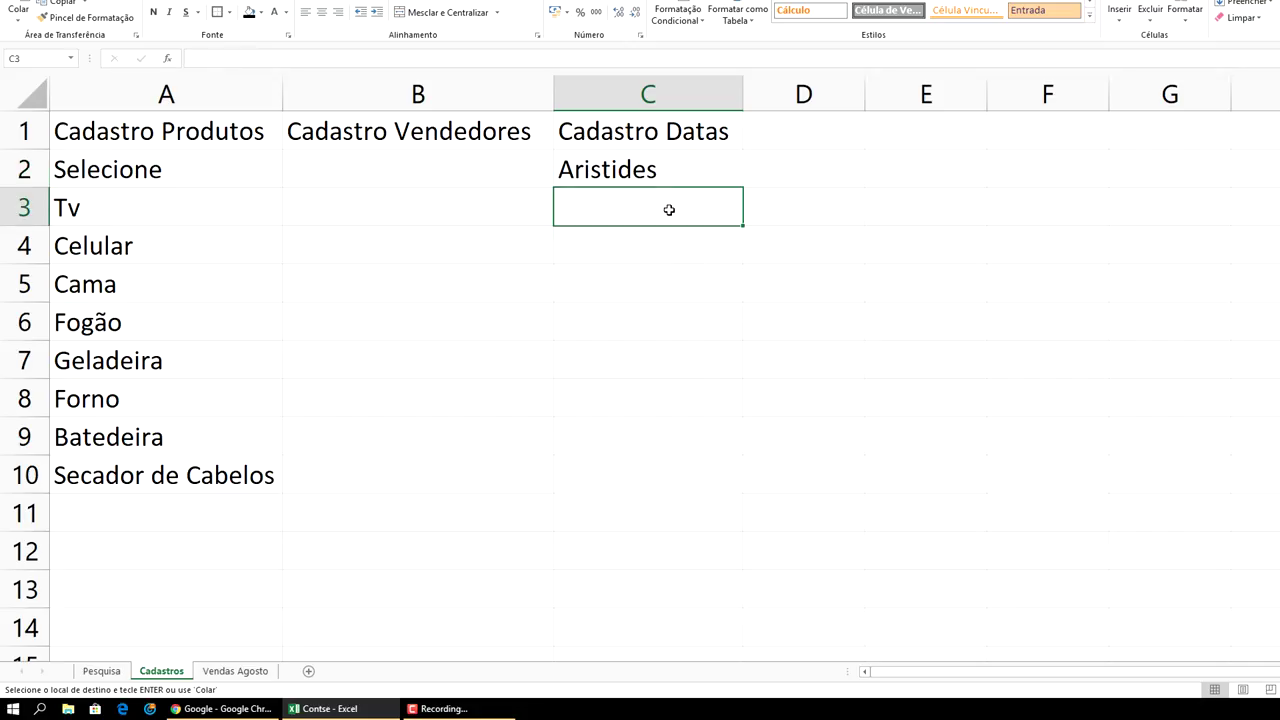
key("ctrl+v")
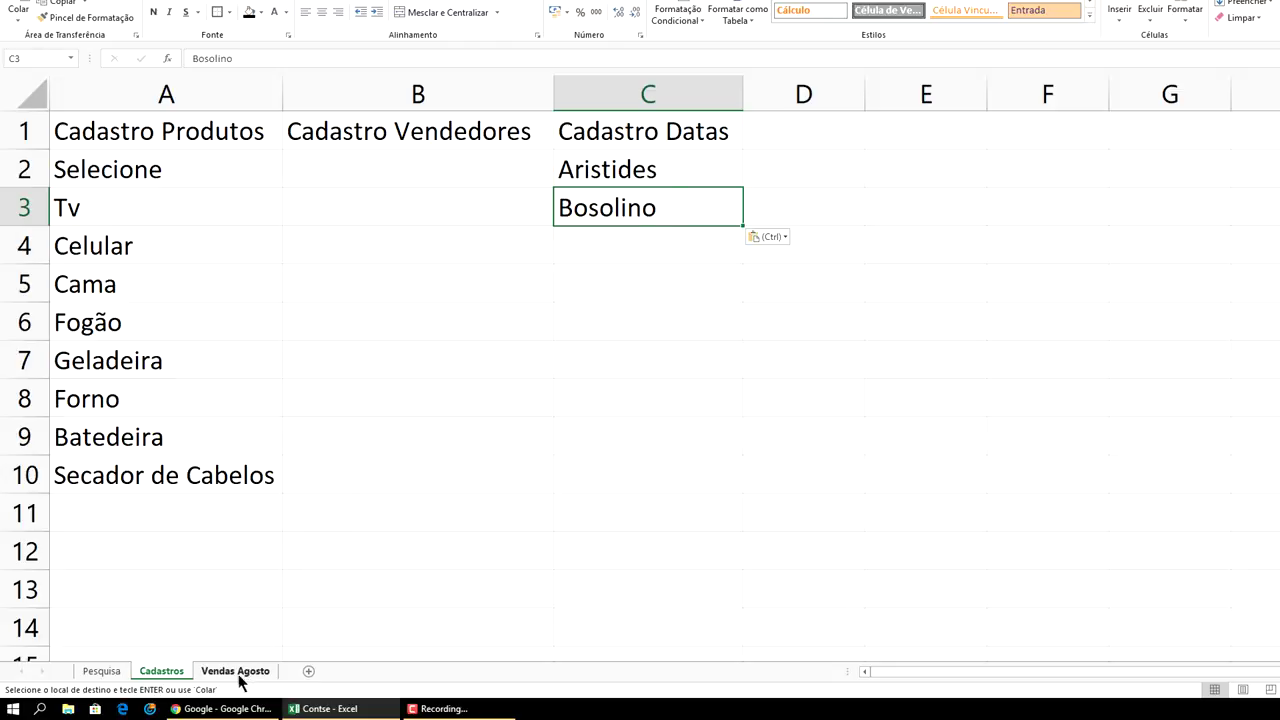
left_click(240, 672)
- Copy Seleciolinda and Mariosvaldo from Vendas Agosto into Cadastros cells C4 and C5
left_click(145, 263)
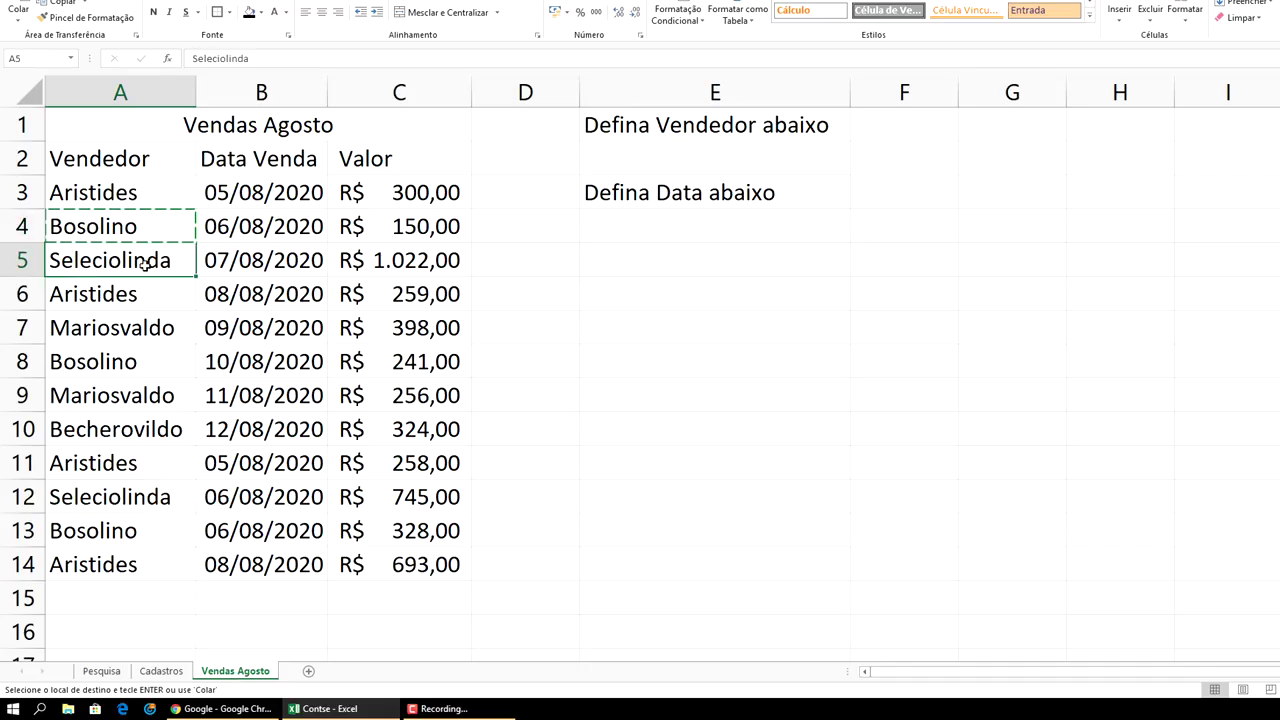
key("ctrl+c")
left_click(177, 680)
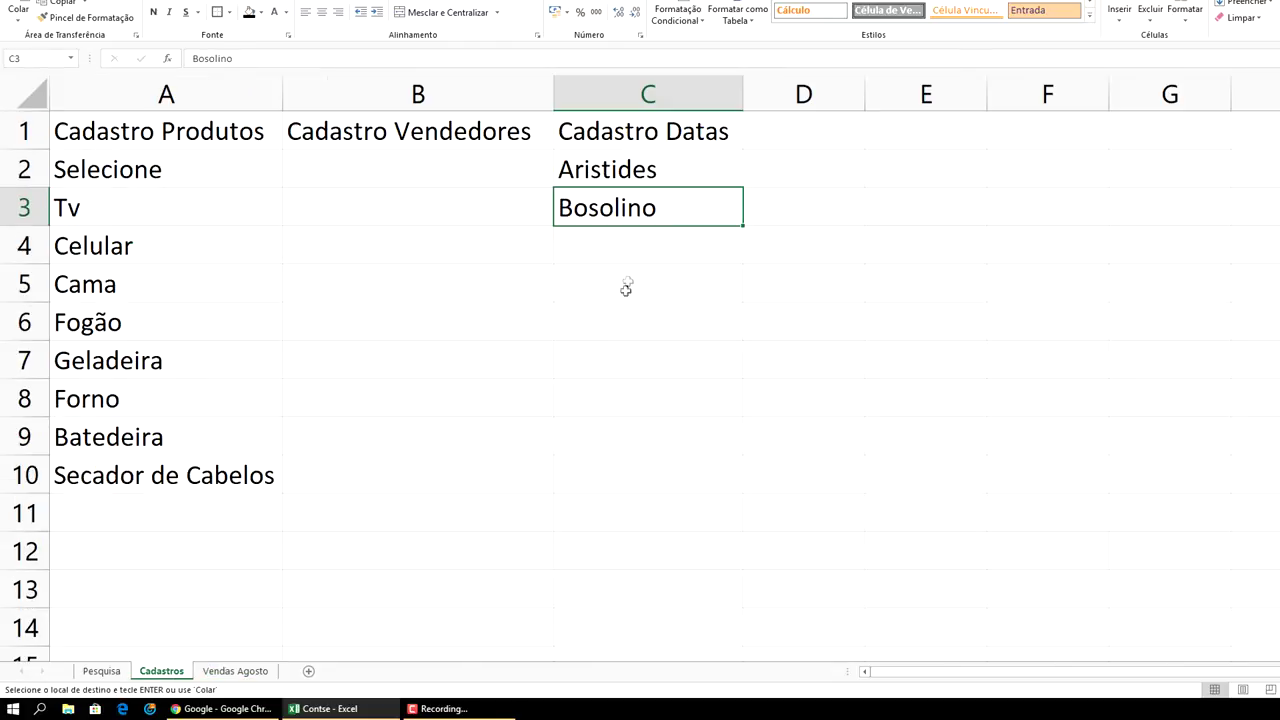
left_click(628, 252)
key("ctrl+v")
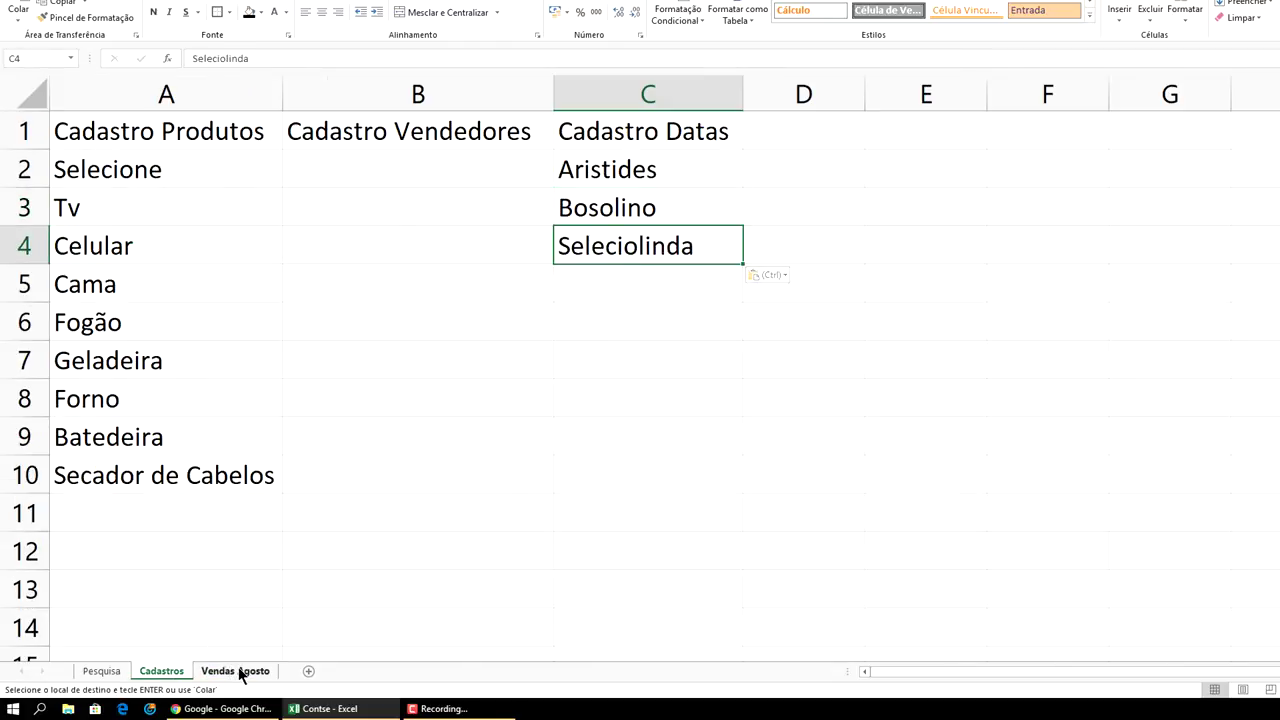
left_click(240, 671)
left_click(162, 328)
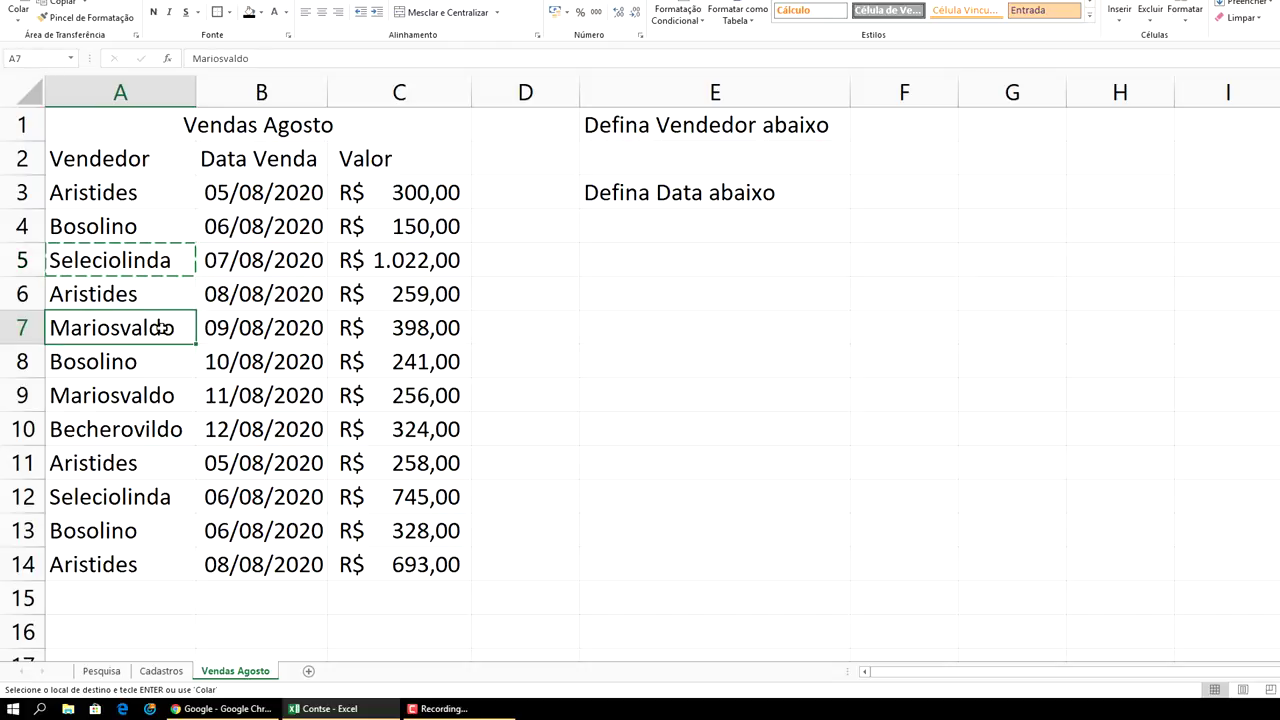
left_click(165, 675)
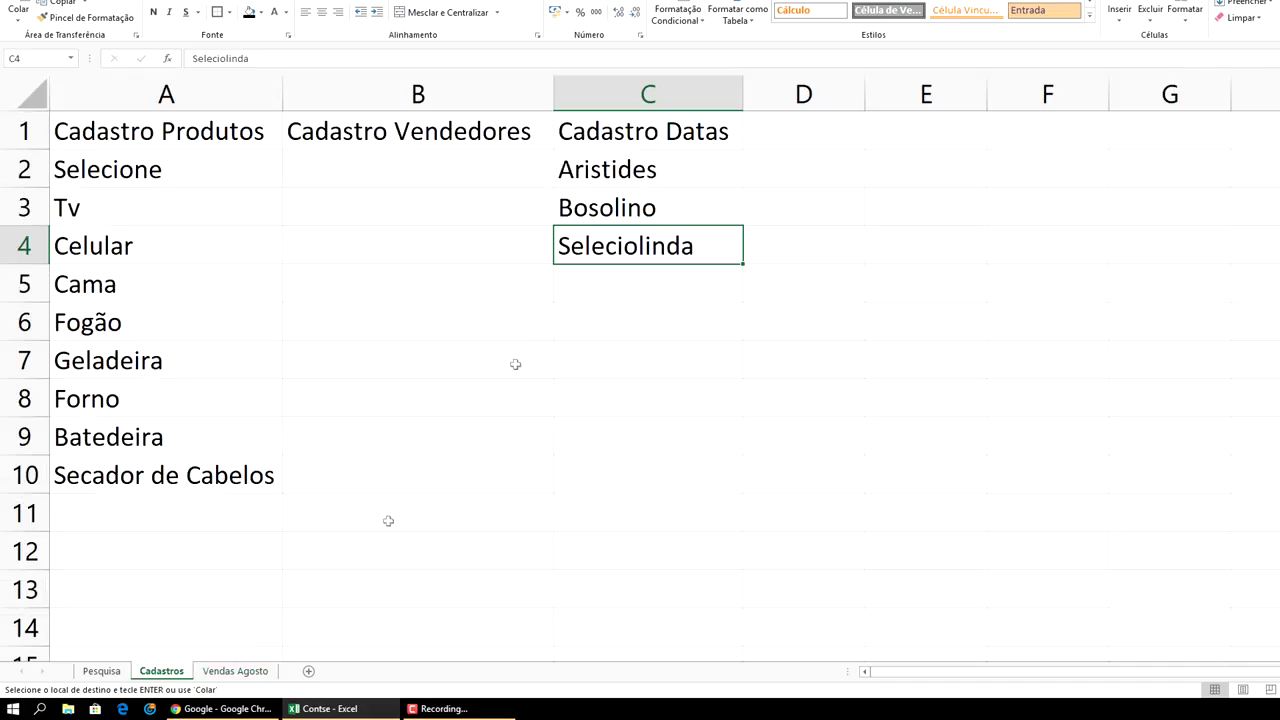
left_click(618, 297)
key("ctrl+v")
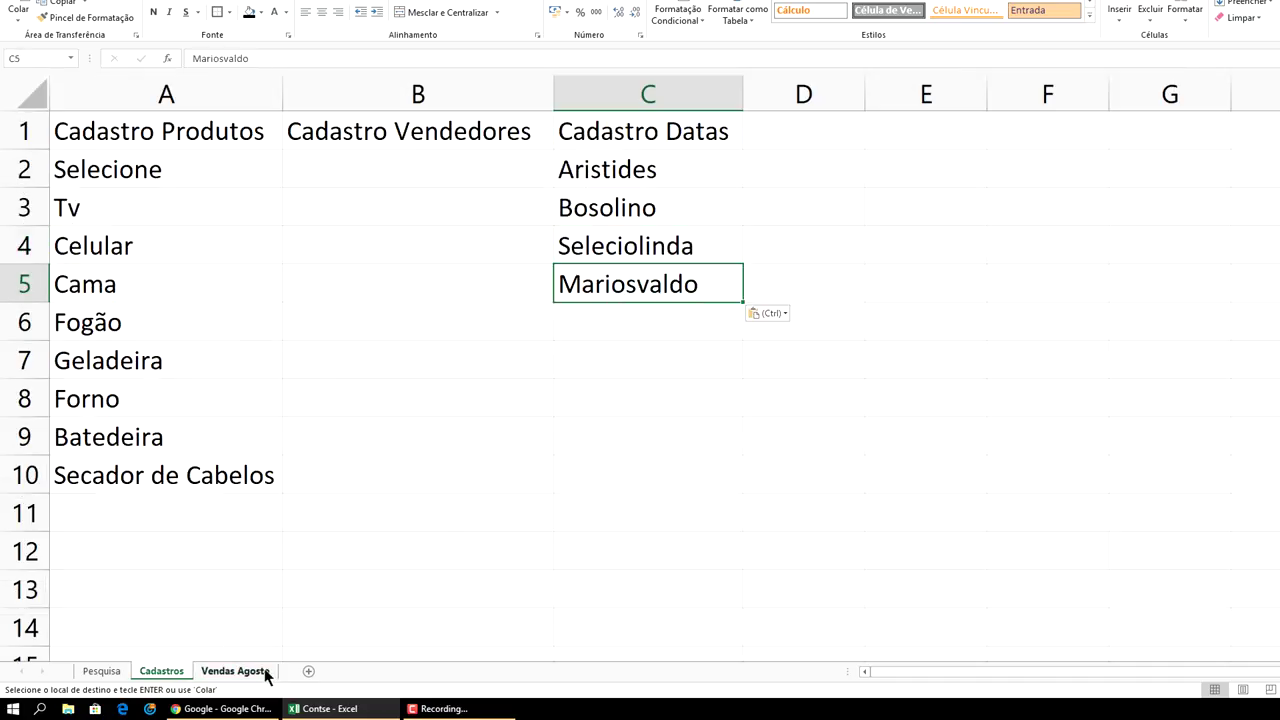
left_click(265, 672)
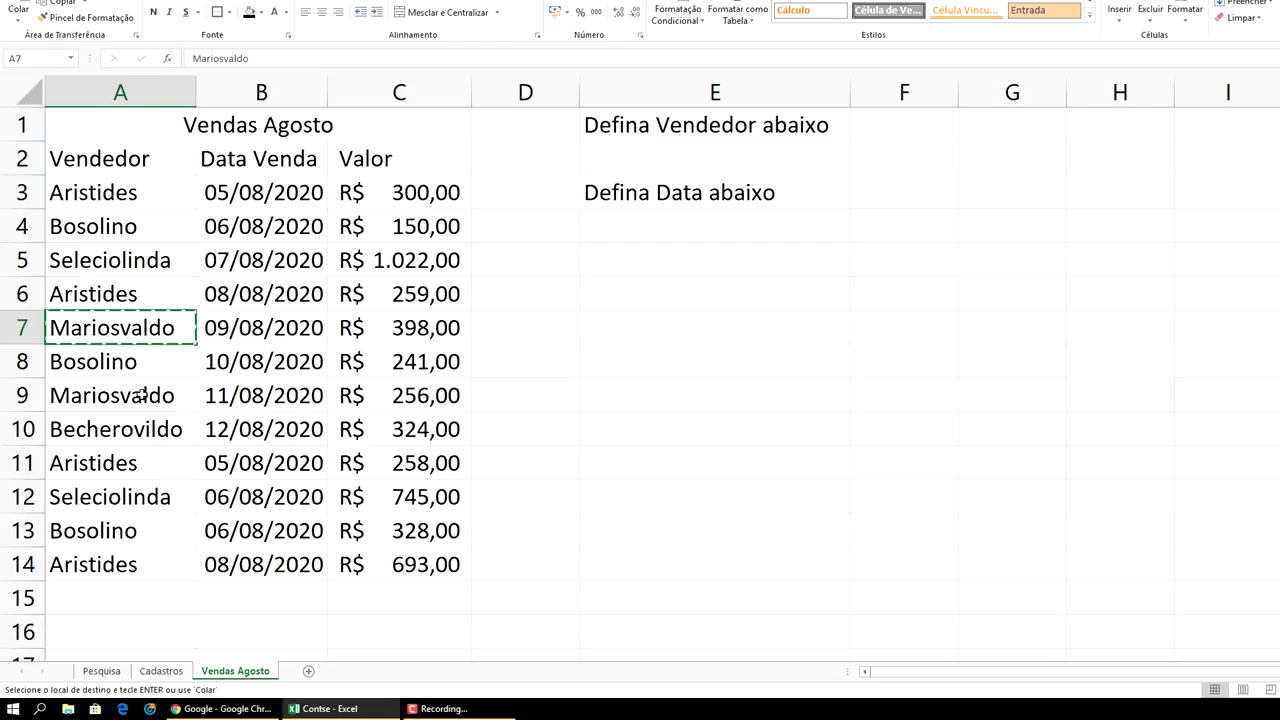
- Copy Becherovildo from Vendas Agosto A10 into Cadastros cell C6
left_click(146, 435)
key("ctrl+c")
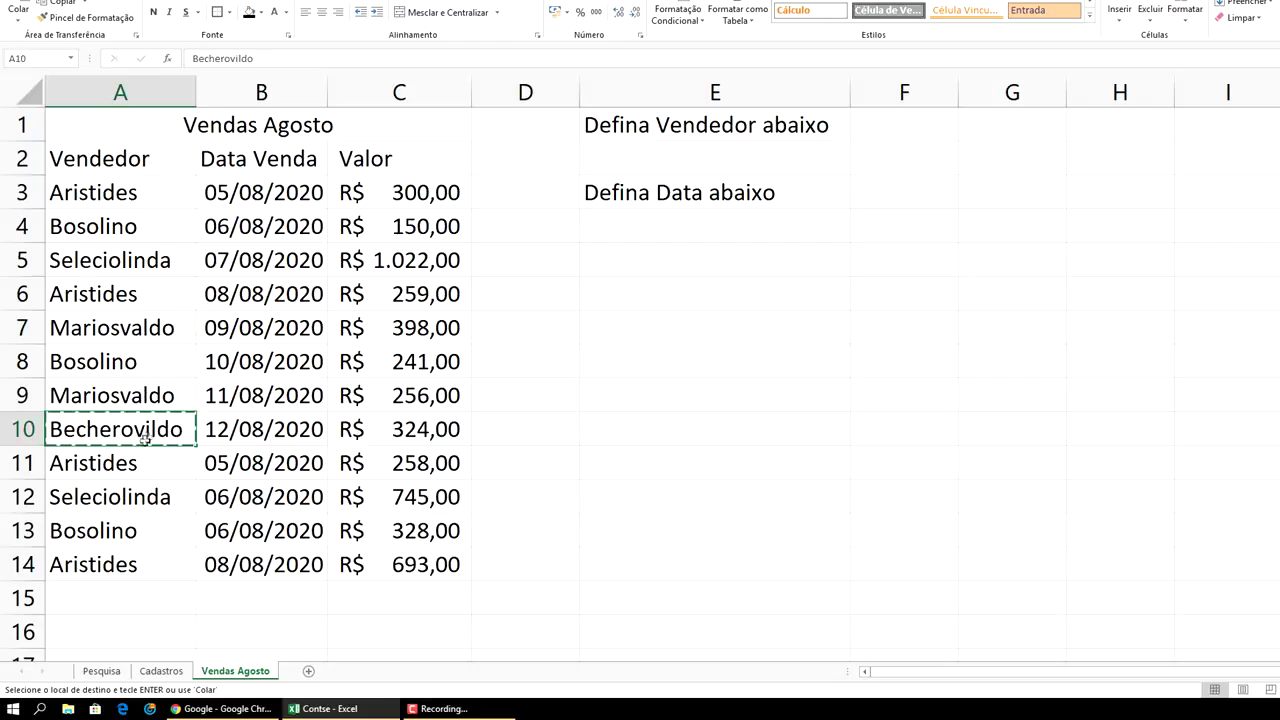
left_click(161, 671)
left_click(618, 332)
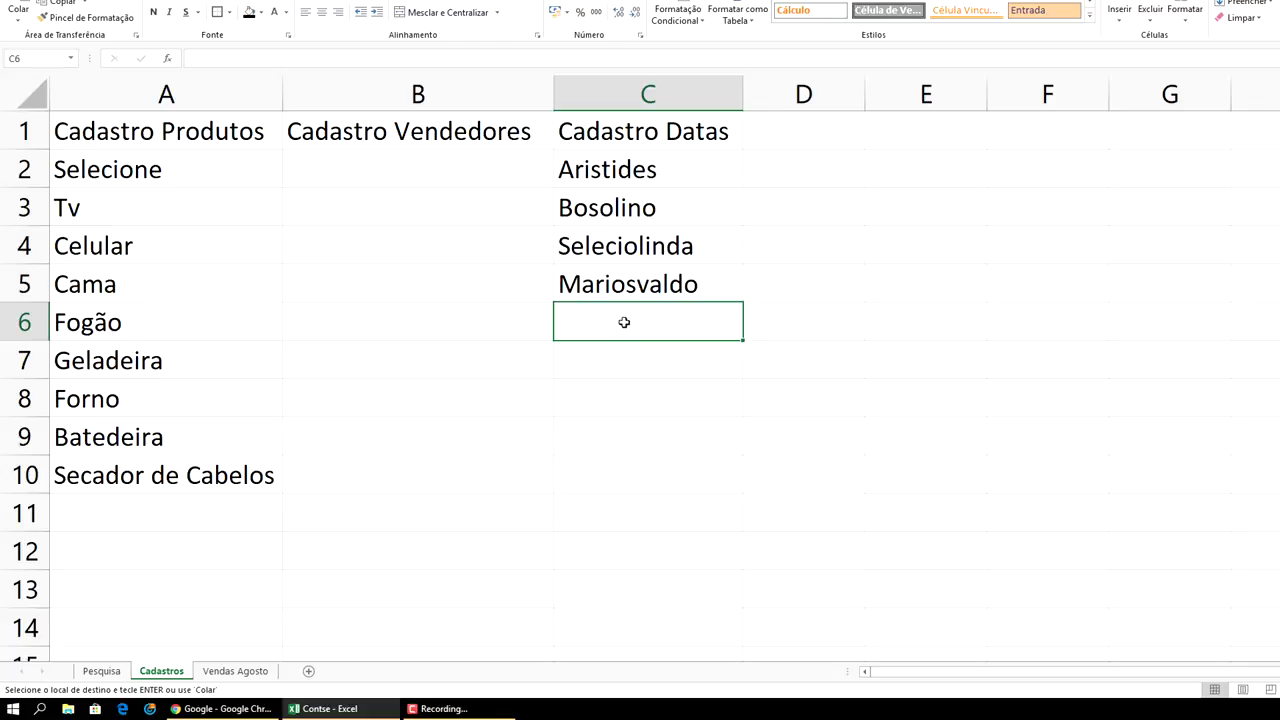
key("ctrl+v")
left_click(258, 674)
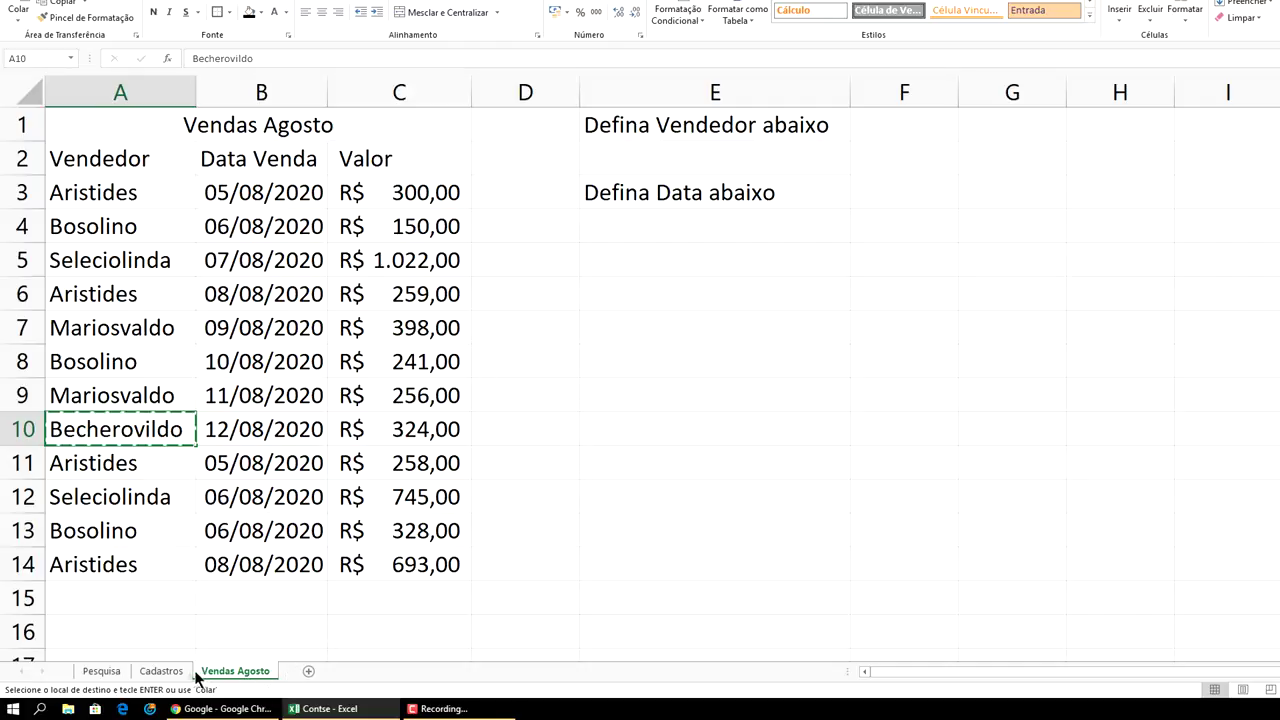
- On Cadastros, move the five seller names from column C to B2 under Cadastro Vendedores
left_click(161, 671)
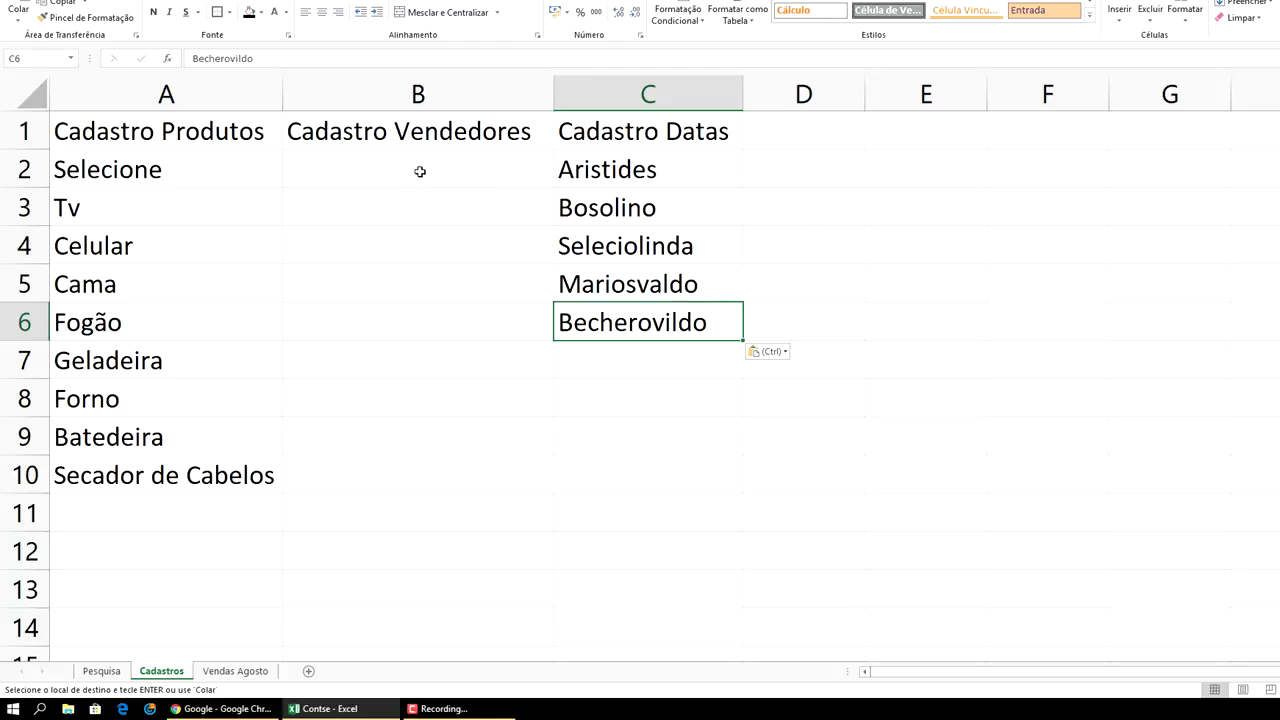
left_click(797, 213)
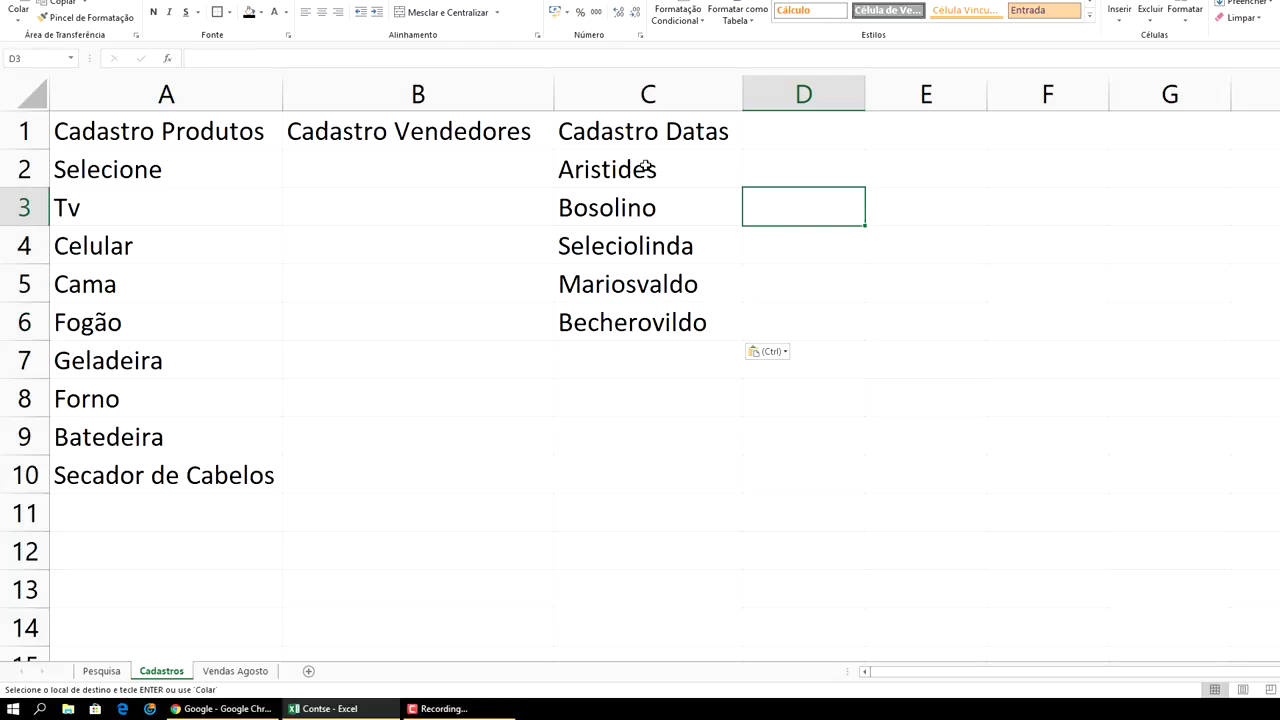
left_click_drag(646, 167, 709, 321)
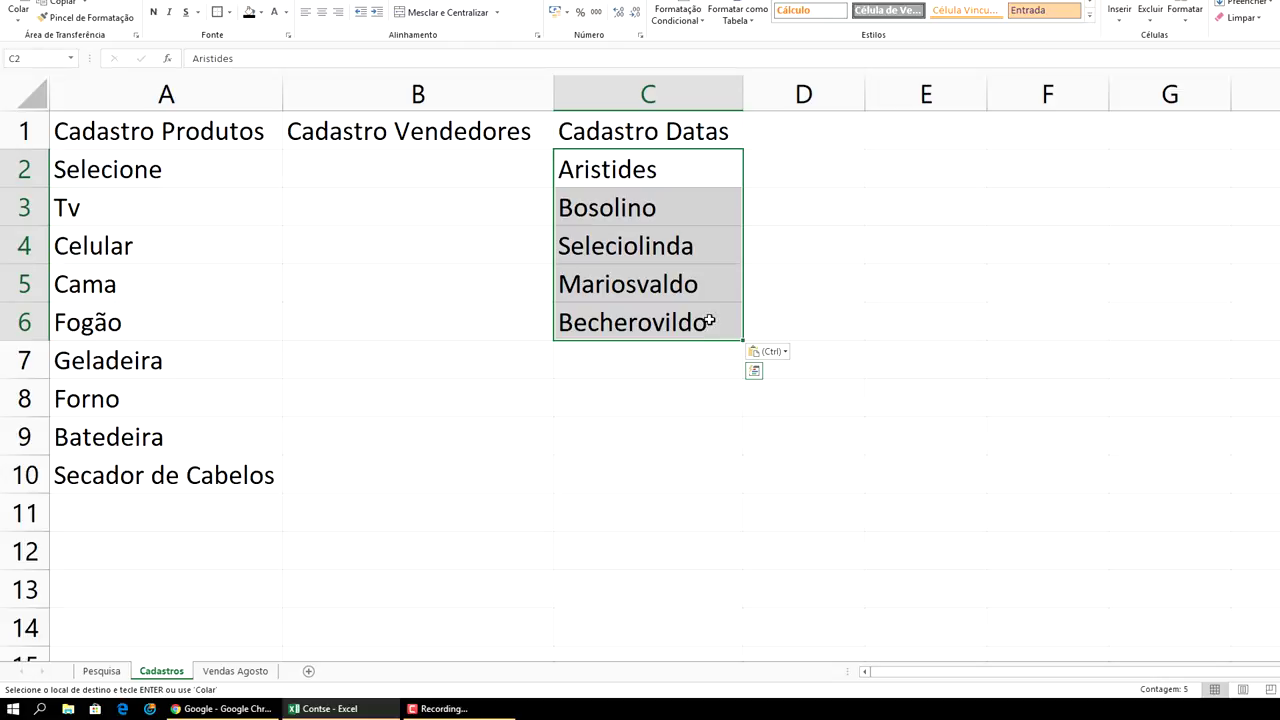
key("ctrl+c")
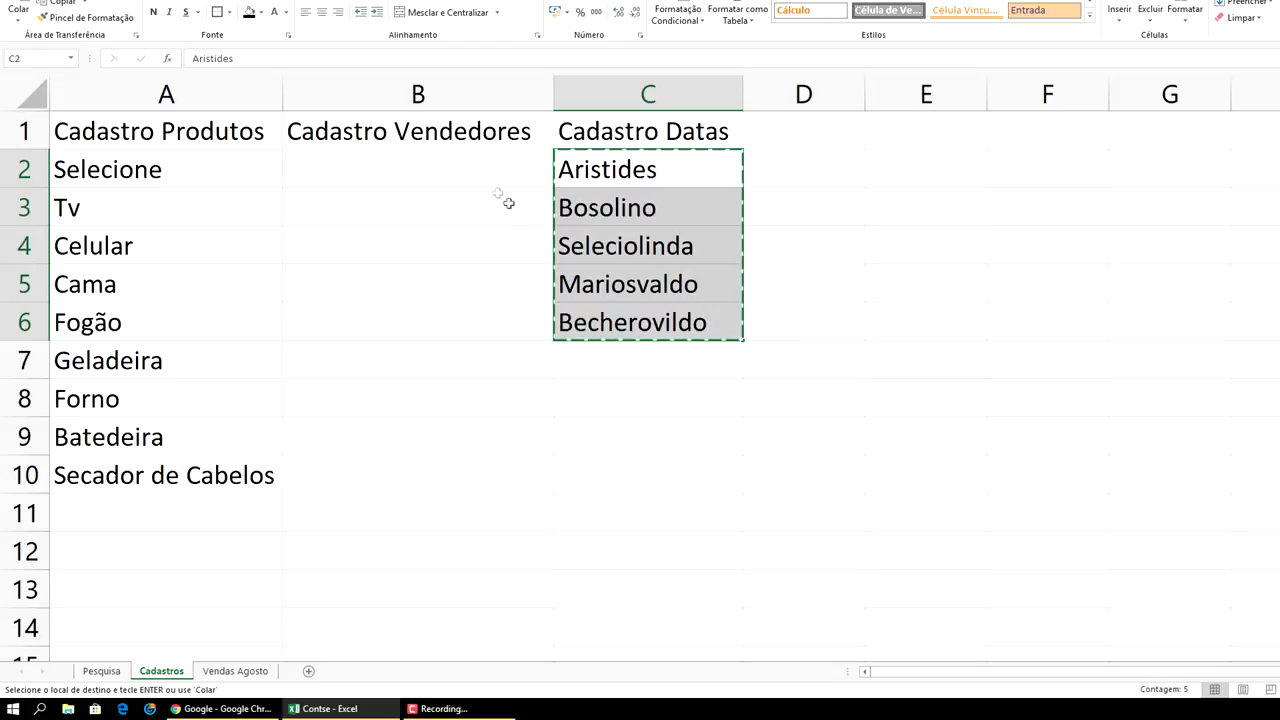
left_click(403, 166)
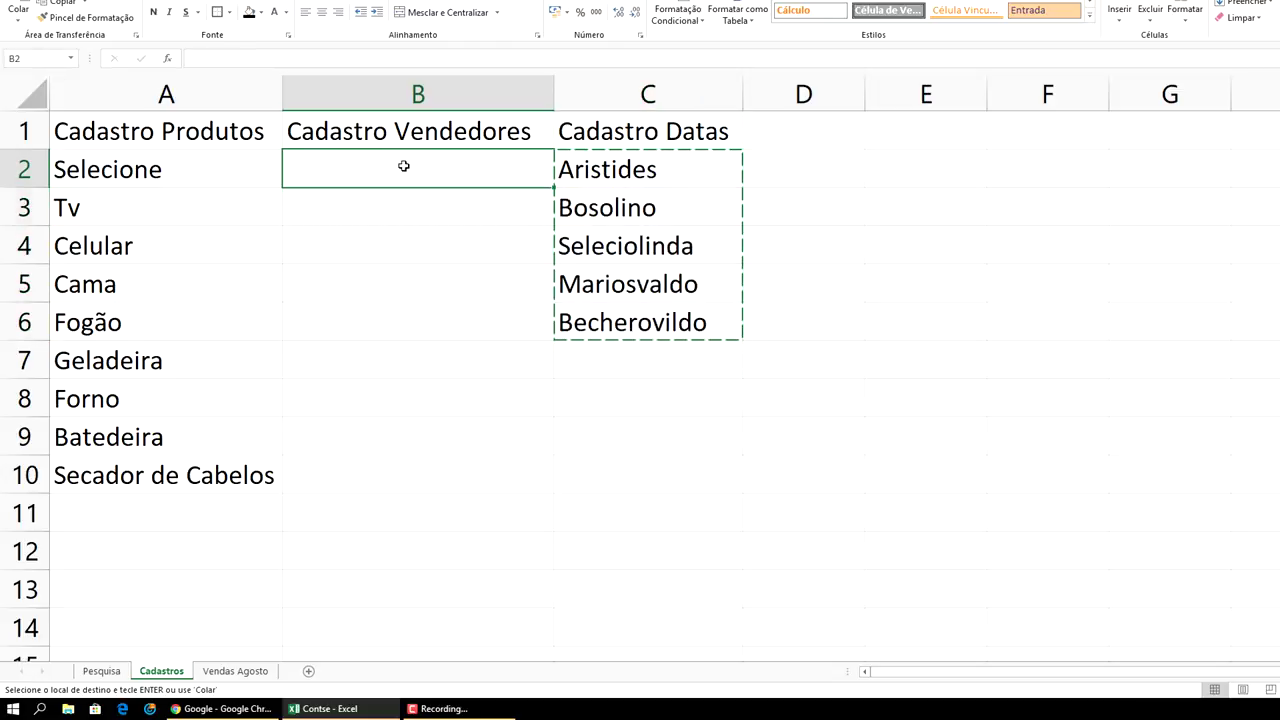
key("ctrl+v")
left_click(612, 169)
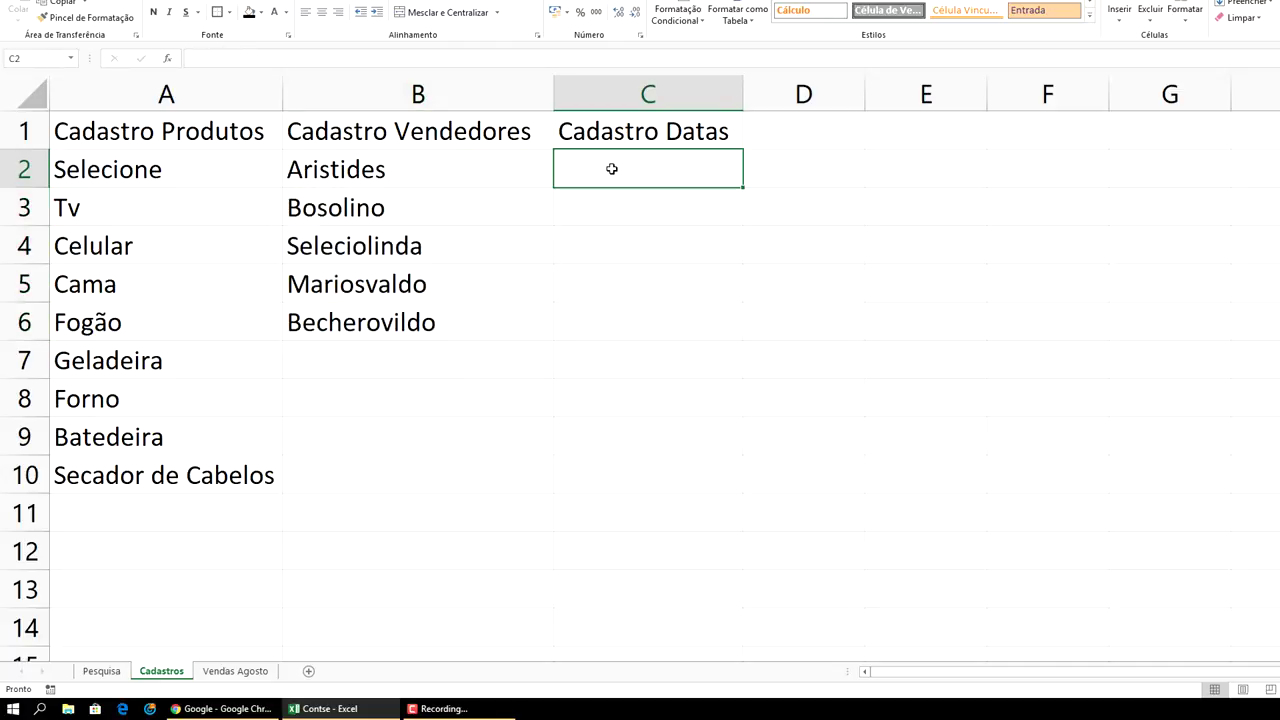
- Fill Cadastro Datas from 01/08/2020 down to 31/08/2020, then go back to Vendas Agosto
type("01/")
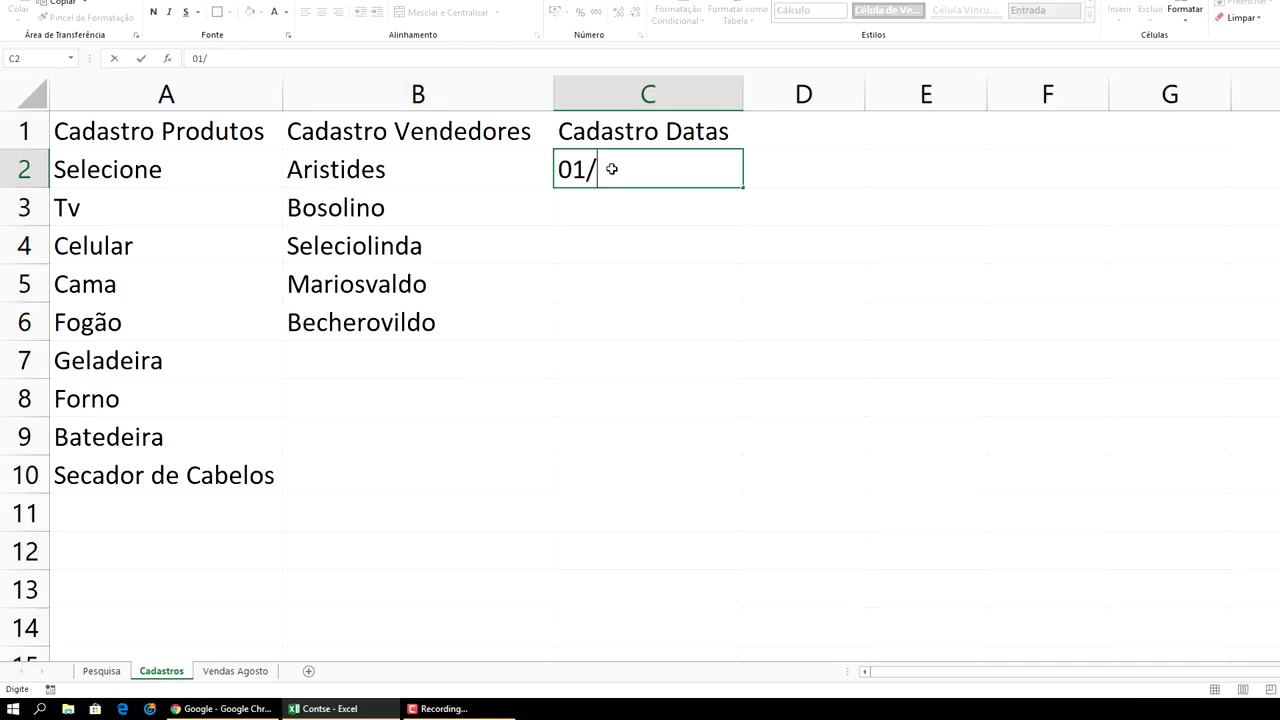
type("08/")
type("2020")
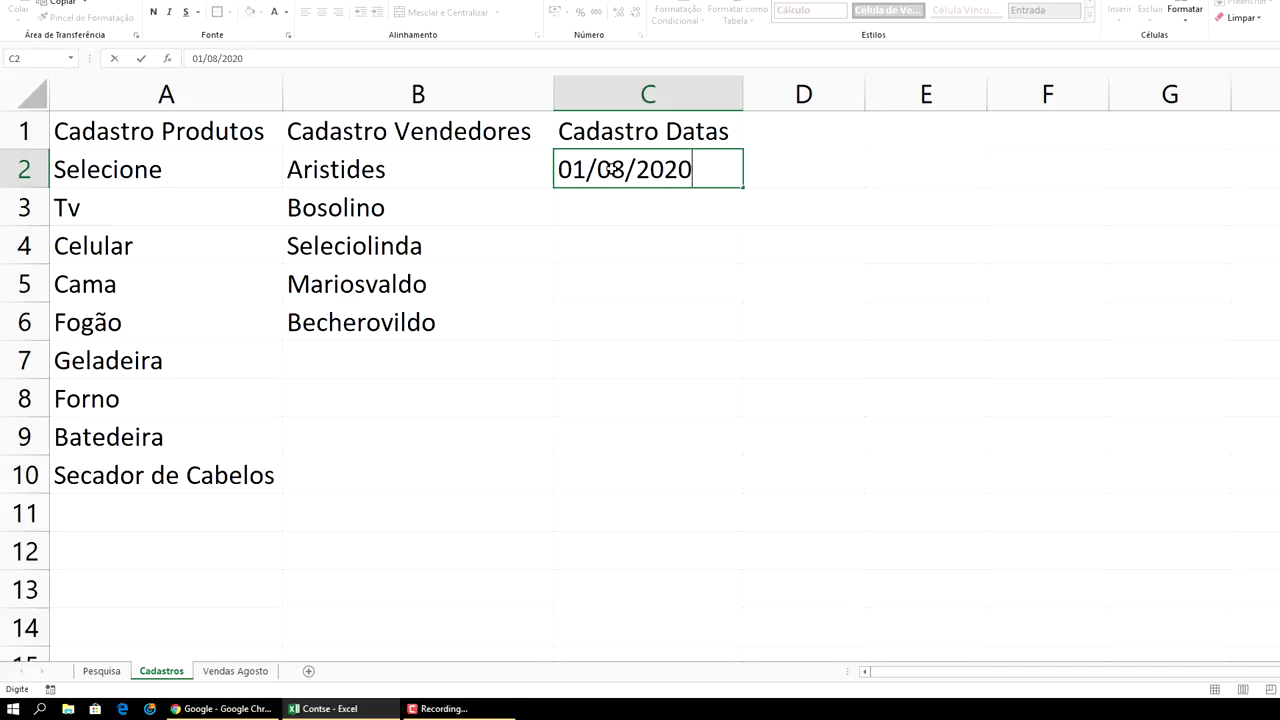
left_click(785, 191)
left_click(698, 166)
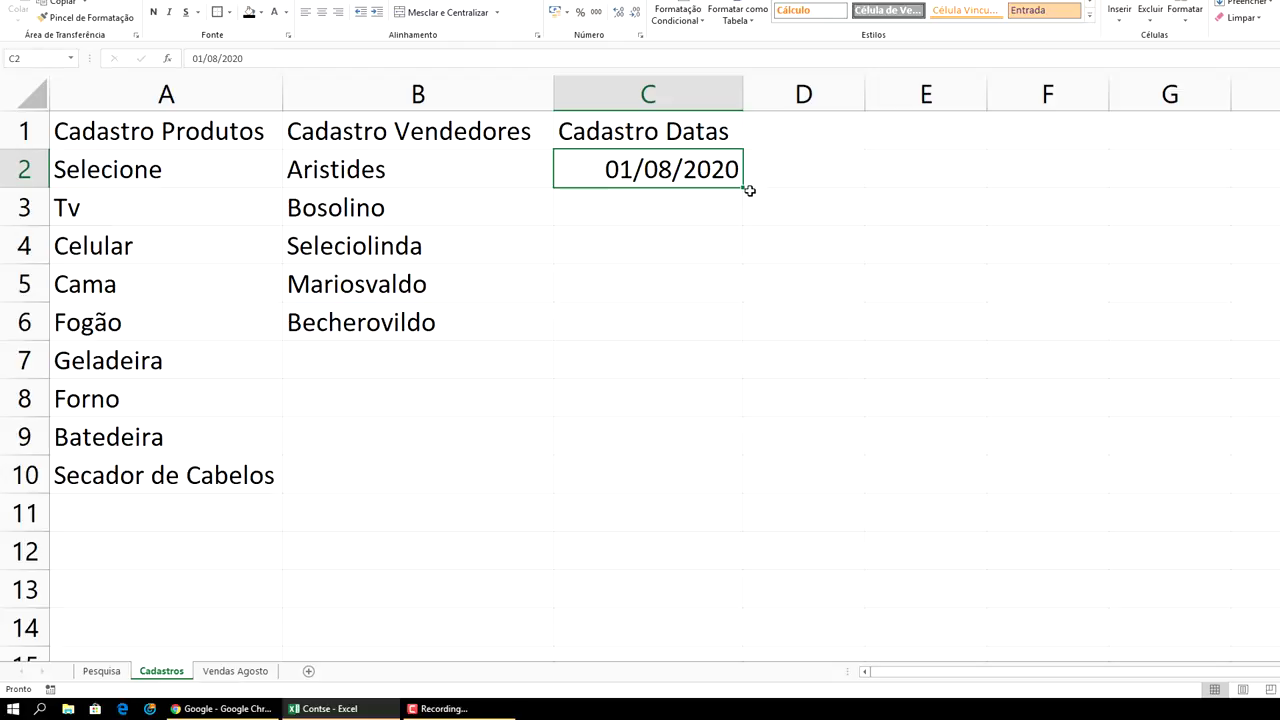
left_click_drag(743, 187, 732, 411)
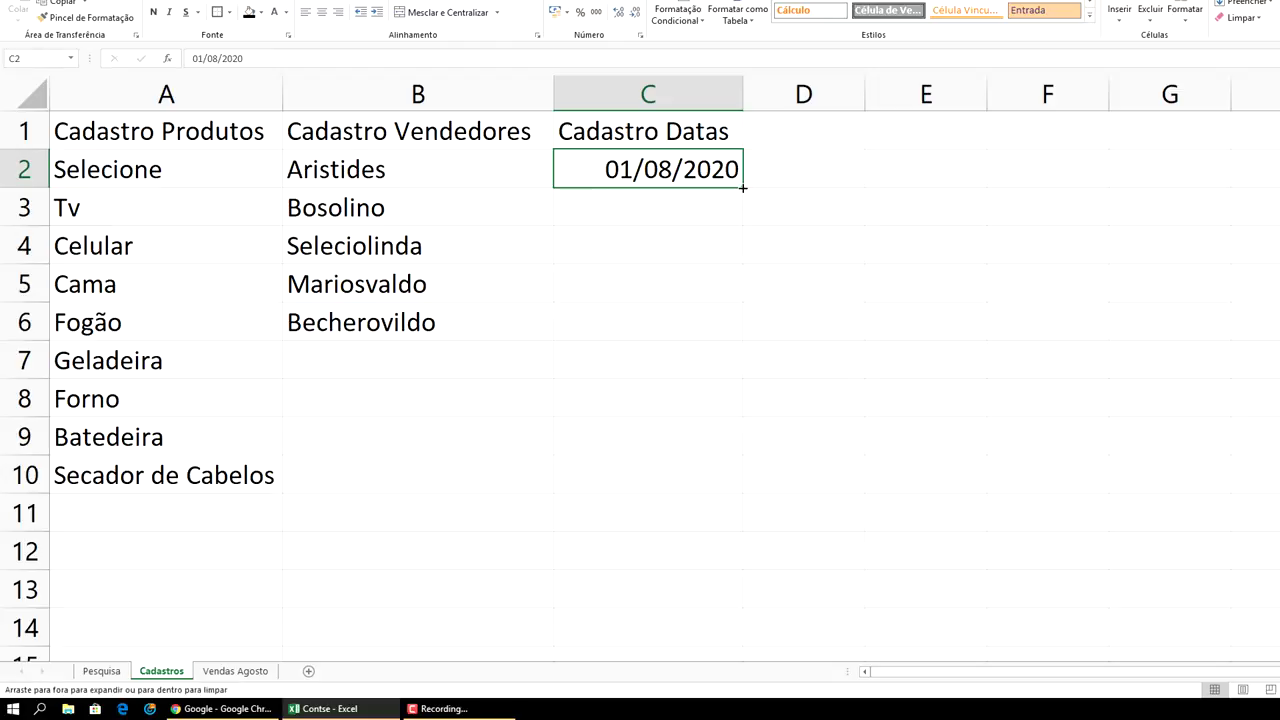
mouse_move(733, 431)
left_mouse_down()
mouse_move(727, 641)
mouse_move(713, 685)
mouse_move(698, 547)
mouse_move(817, 520)
left_mouse_up()
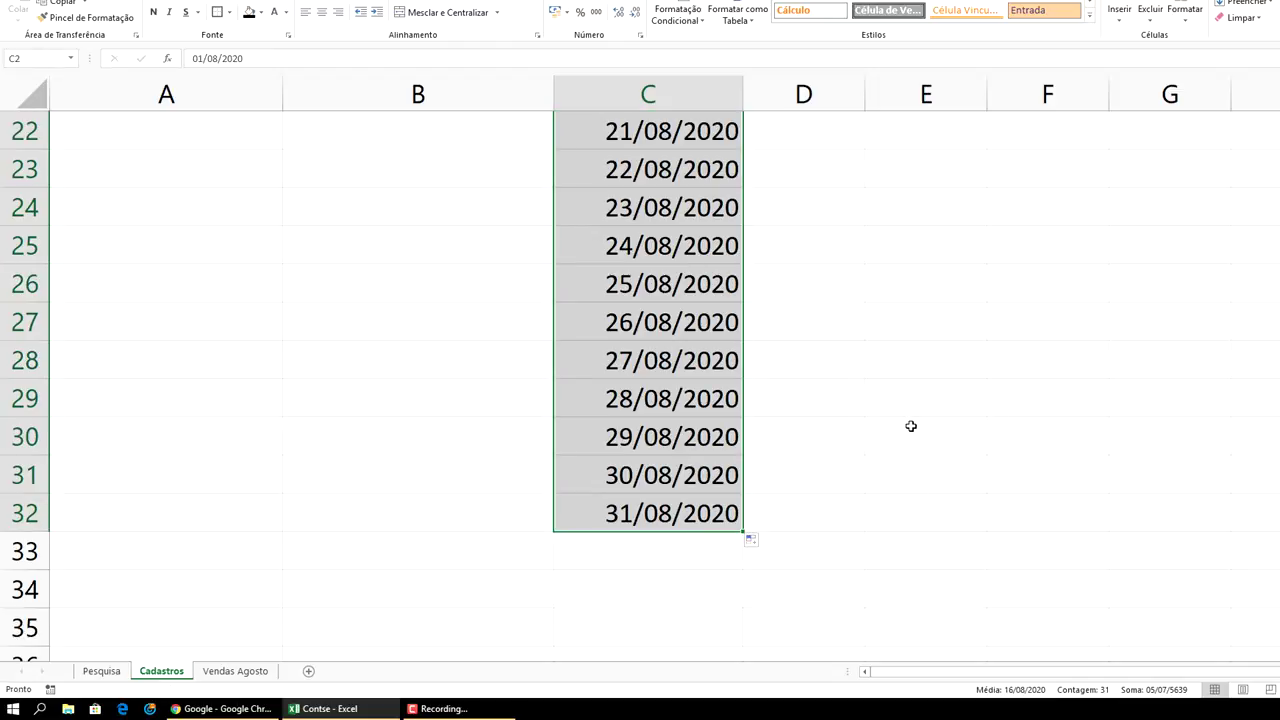
scroll(893, 405, "up", 3)
scroll(893, 405, "up", 4)
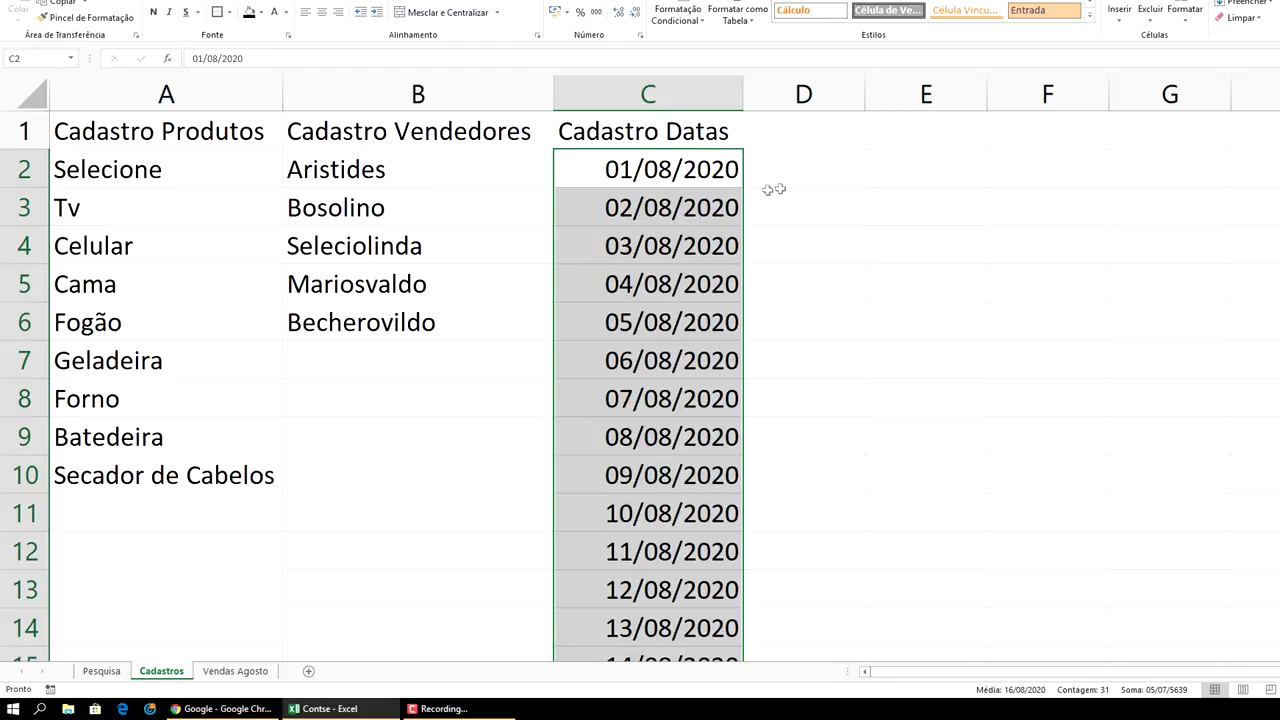
left_click(708, 131)
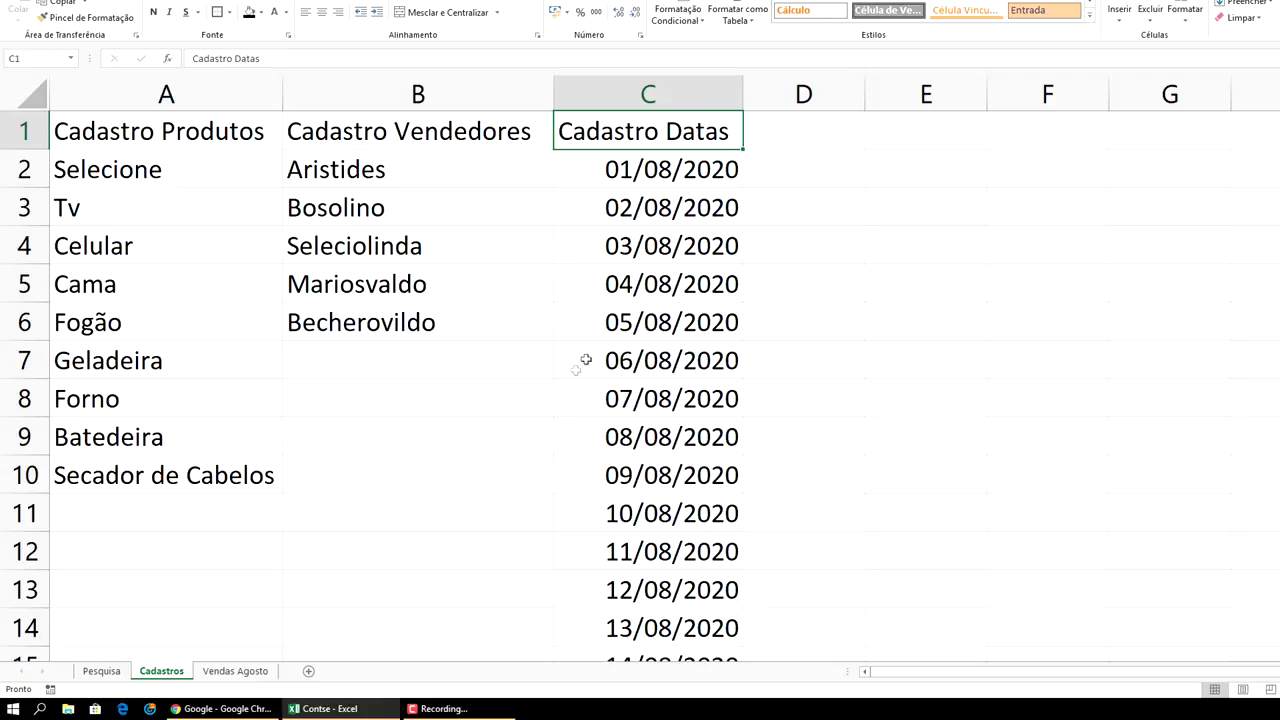
left_click(236, 671)
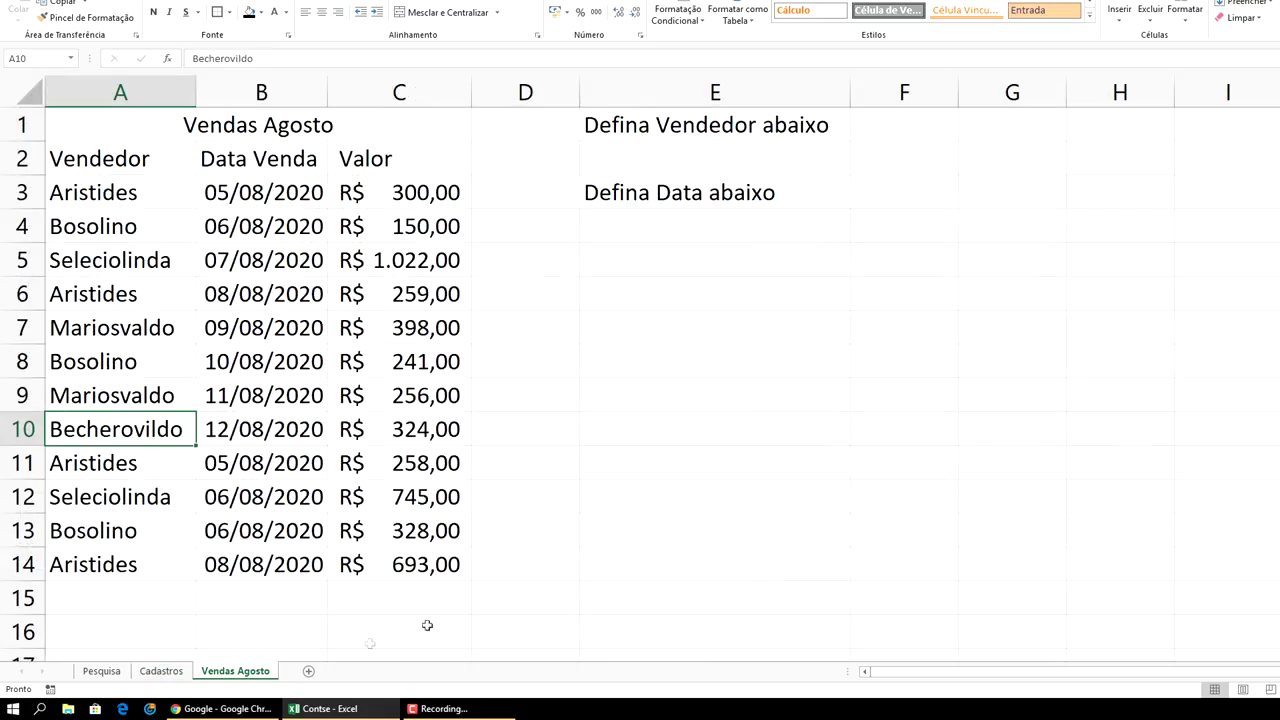
- Give E2 list validation sourced from the seller names in Cadastros!$B$2:$B$13
left_click(731, 158)
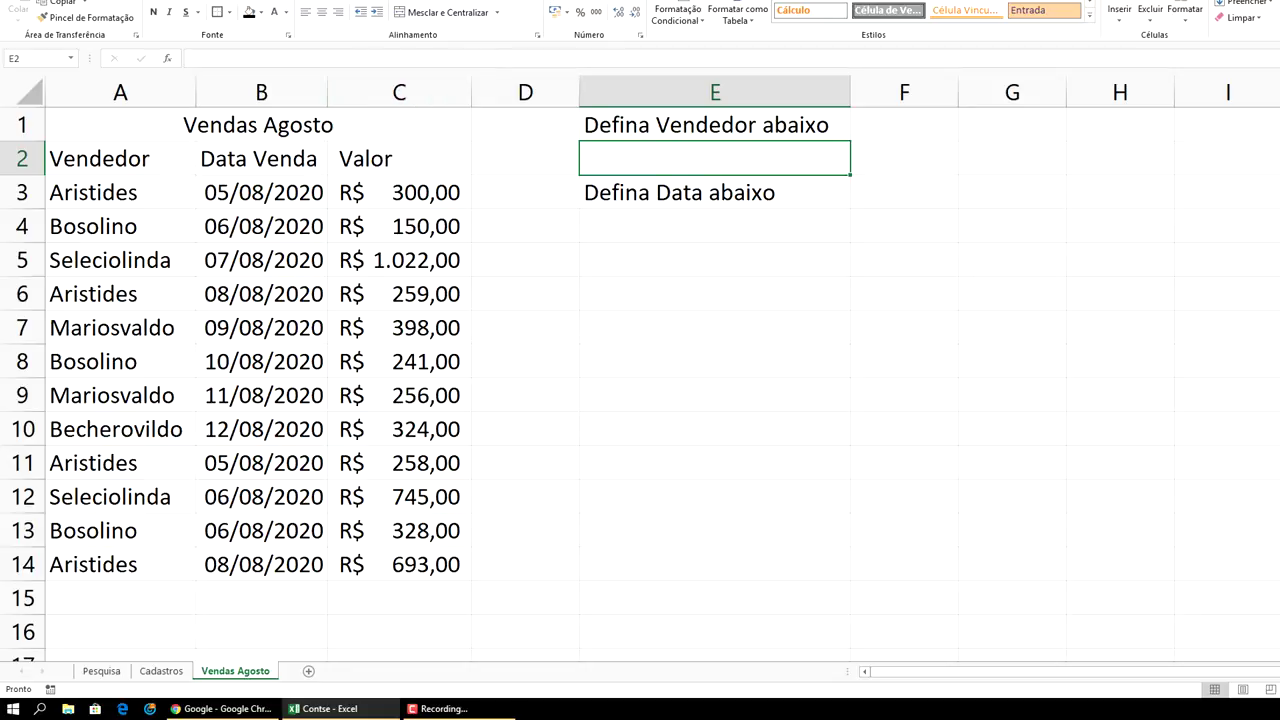
left_click(424, 0)
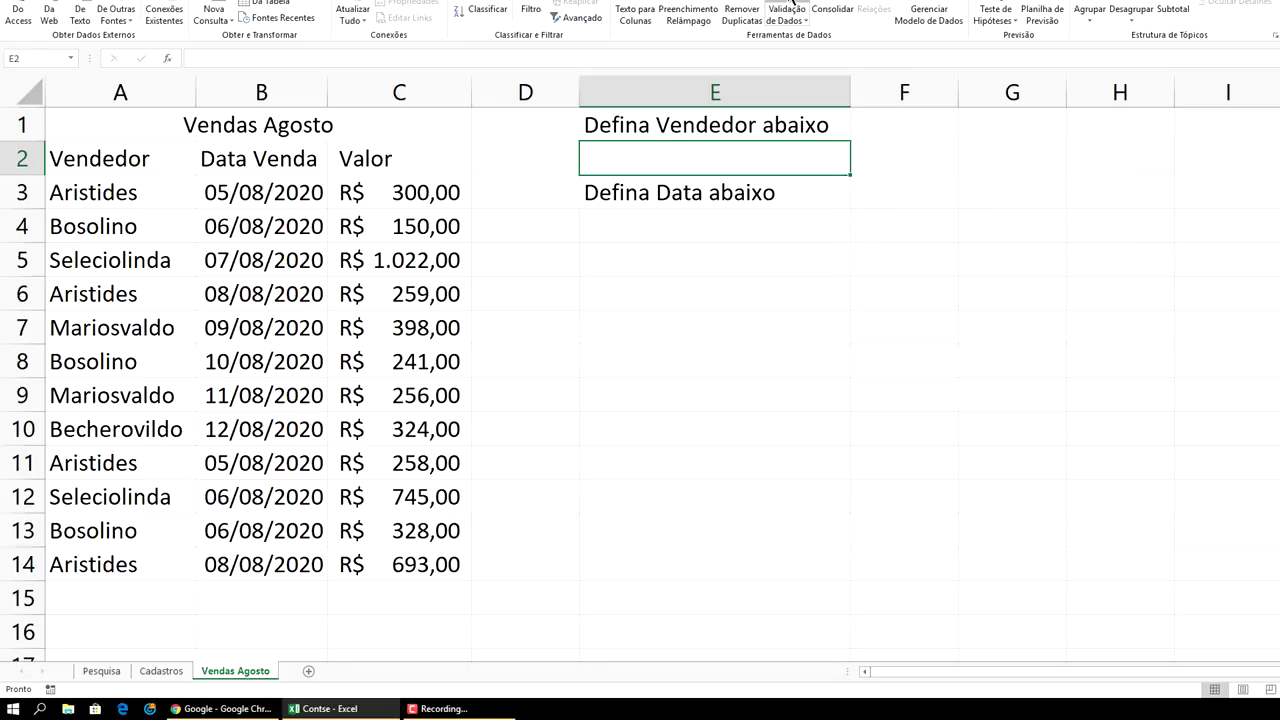
left_click(792, 3)
left_click(949, 258)
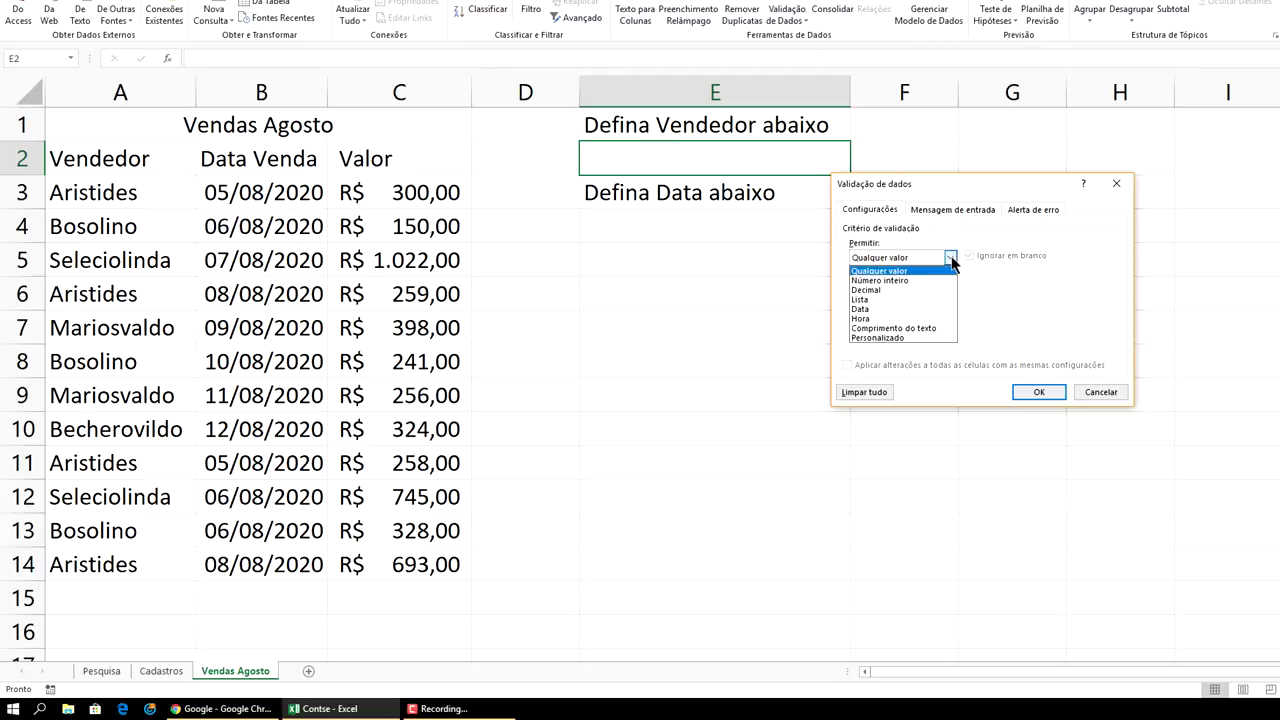
left_click(885, 301)
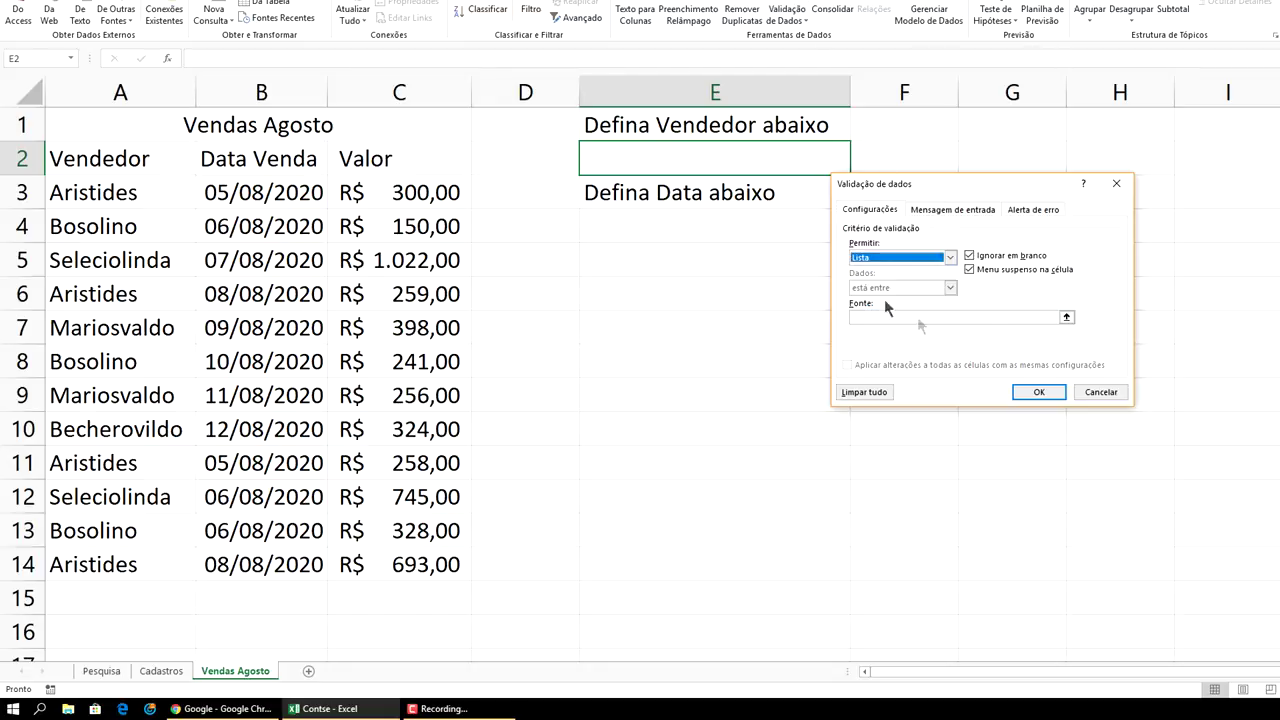
left_click(1066, 317)
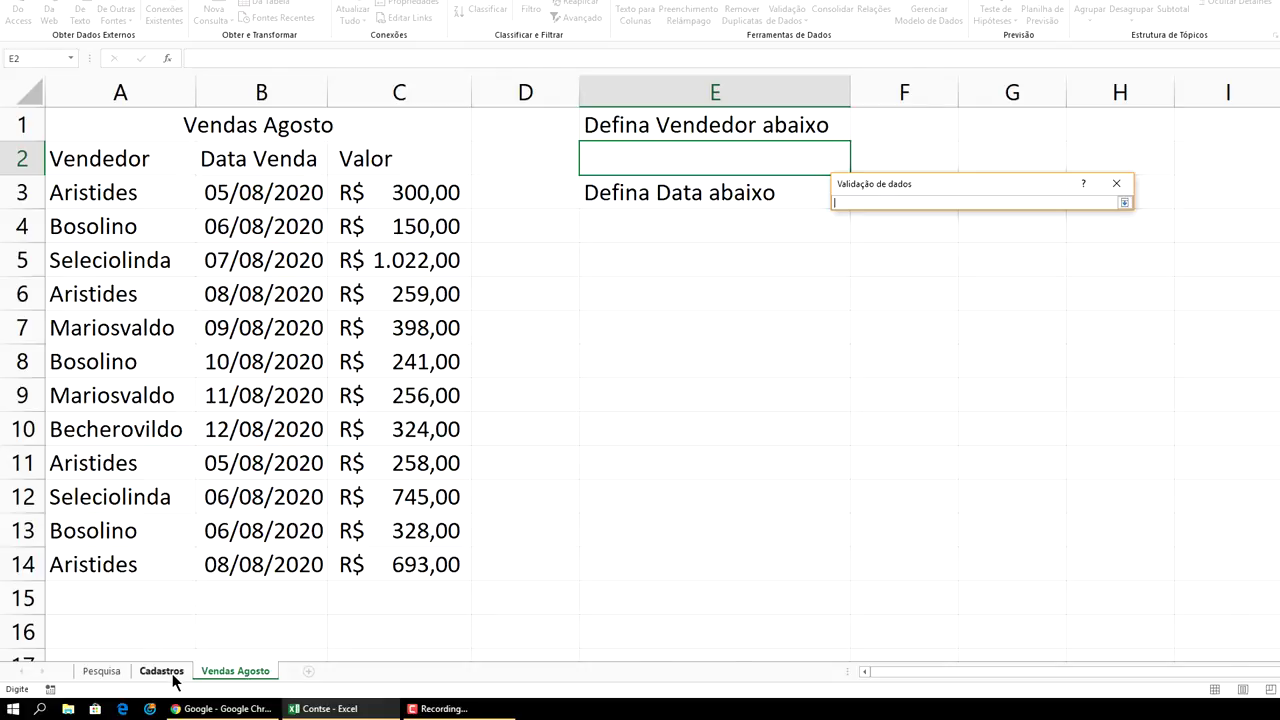
left_click(161, 671)
left_click_drag(382, 163, 403, 577)
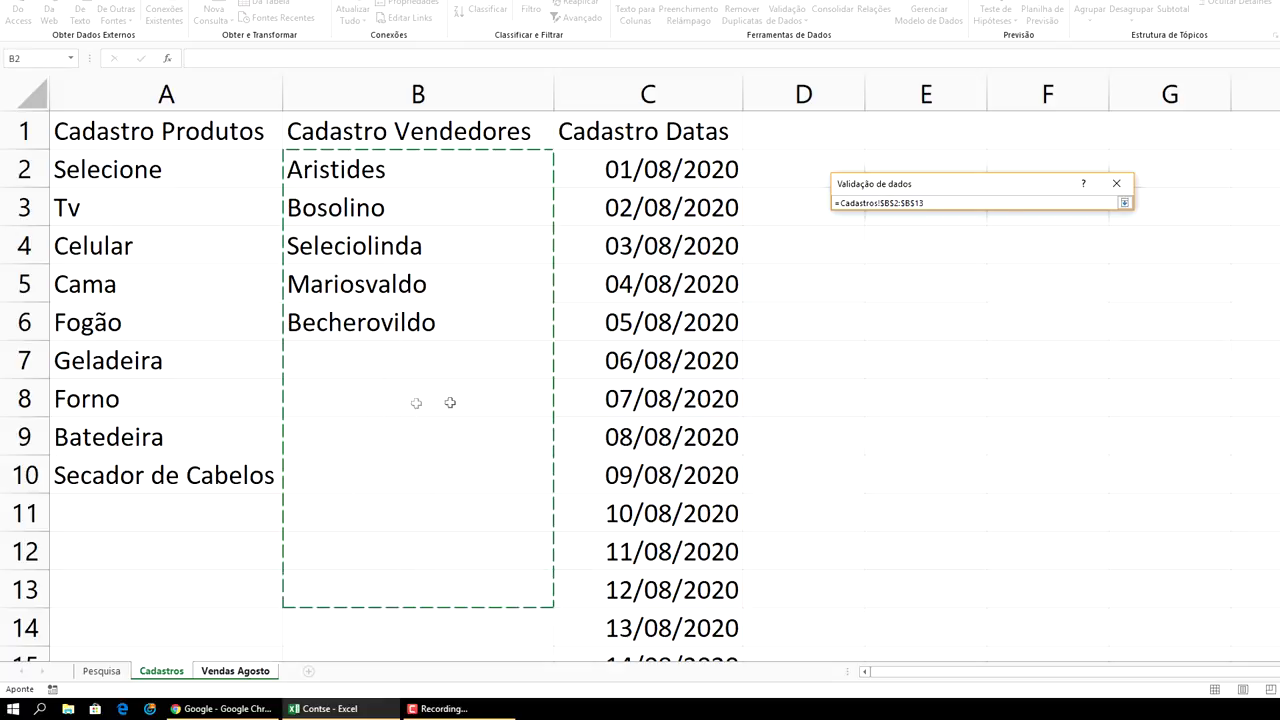
left_click(1123, 203)
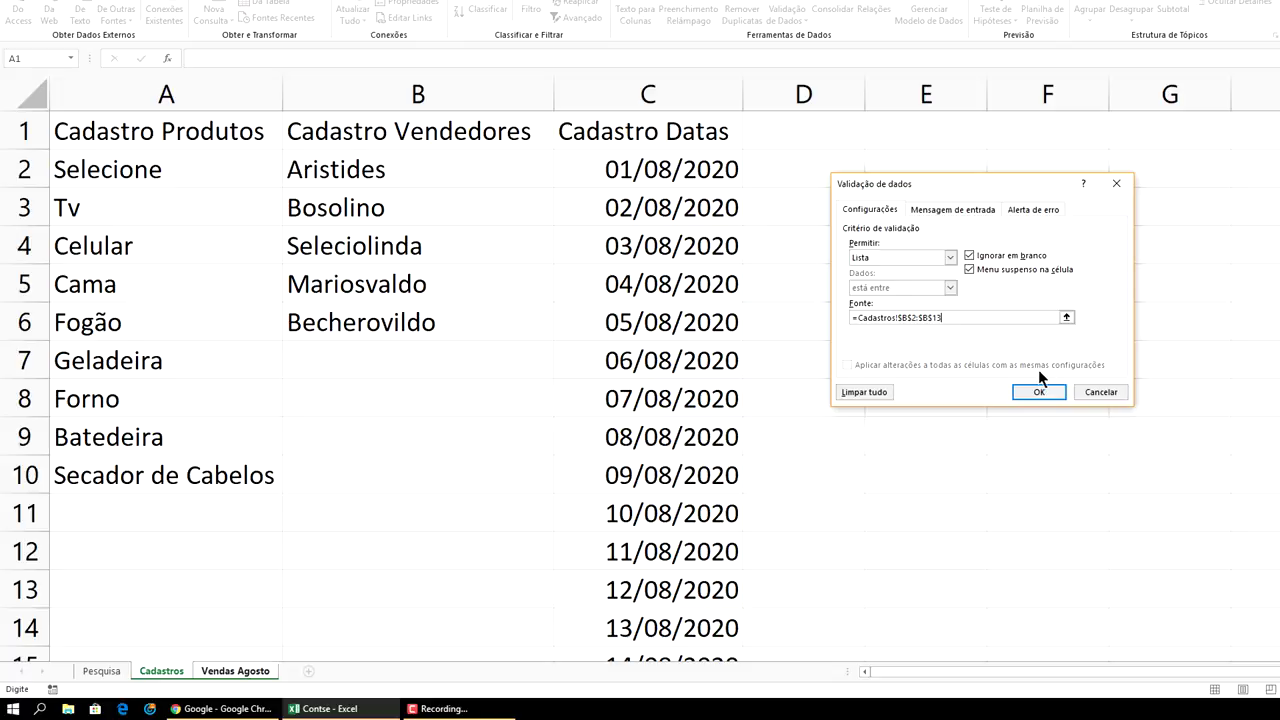
left_click(1045, 388)
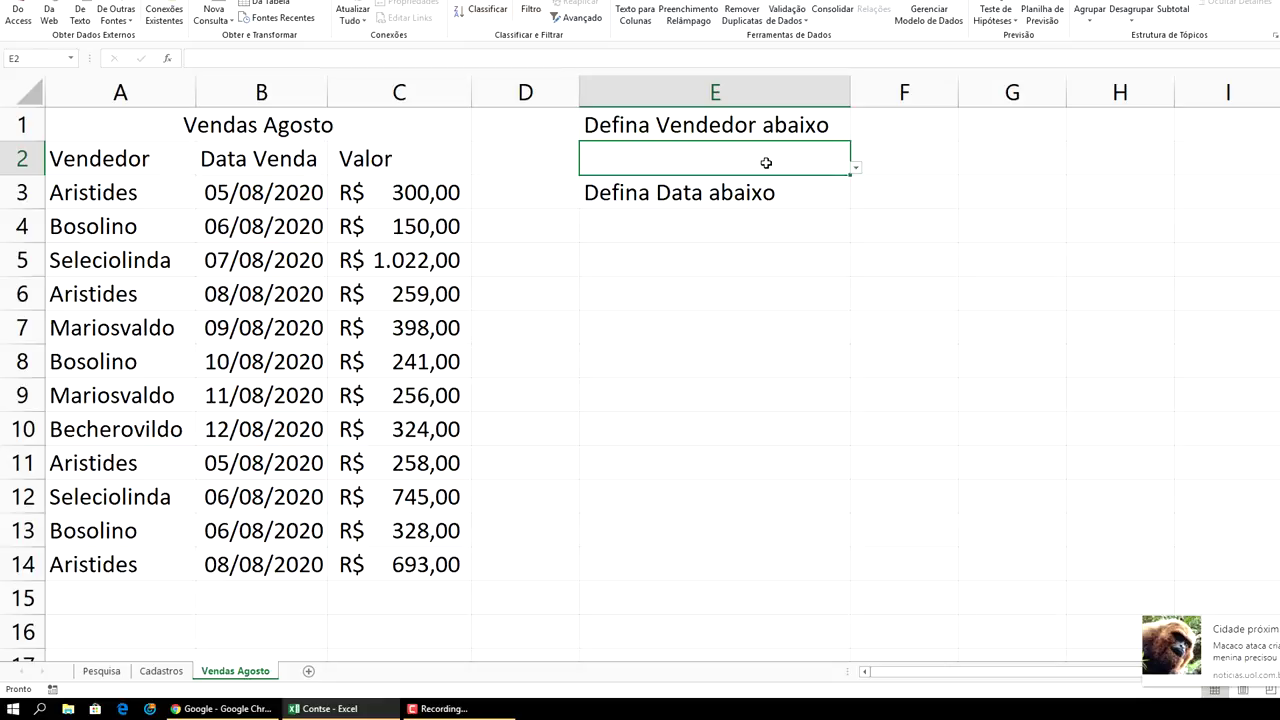
- Enter the placeholder 'Selecione' in E2 after dismissing the validation error
type("Selecione")
key("Return")
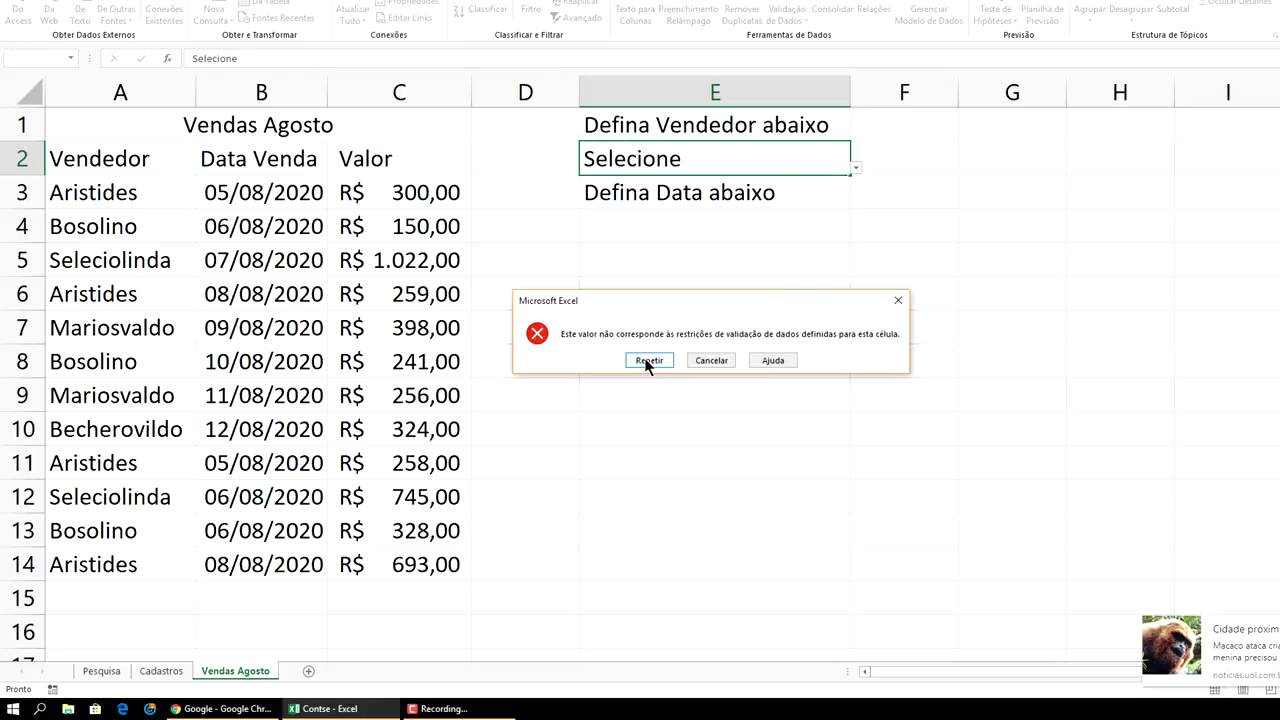
left_click(711, 357)
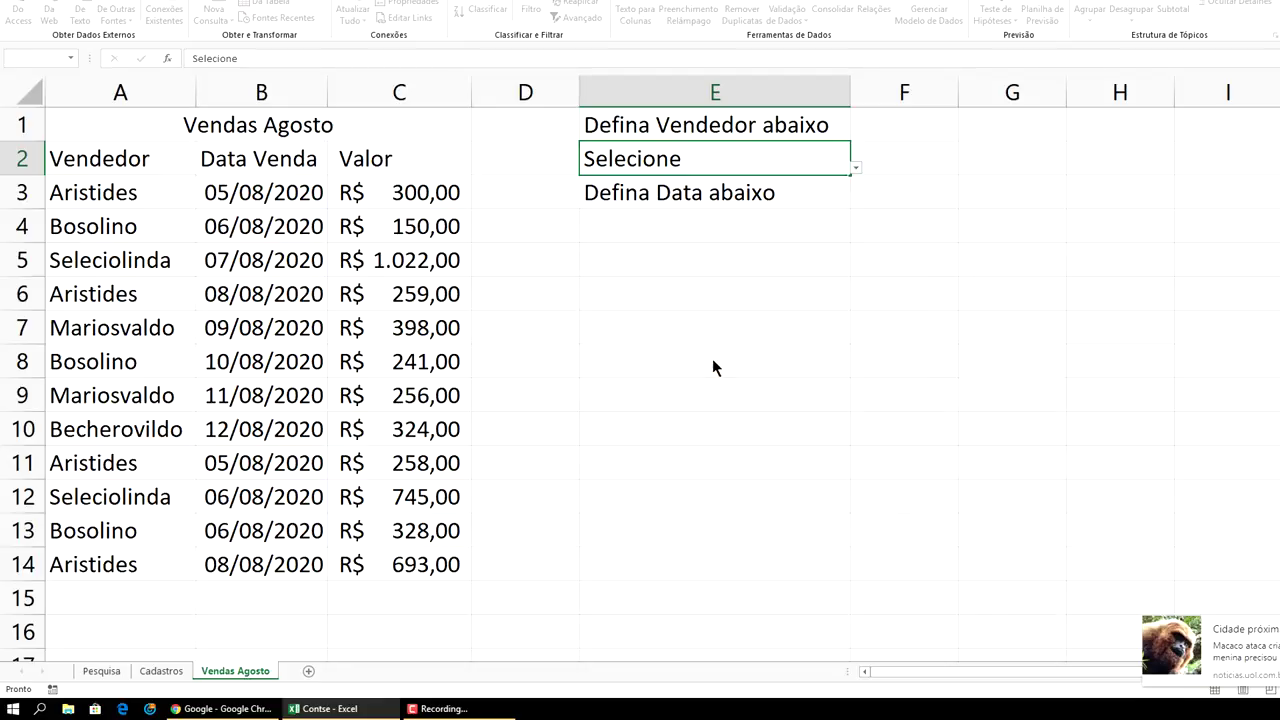
left_click(743, 260)
left_click(811, 165)
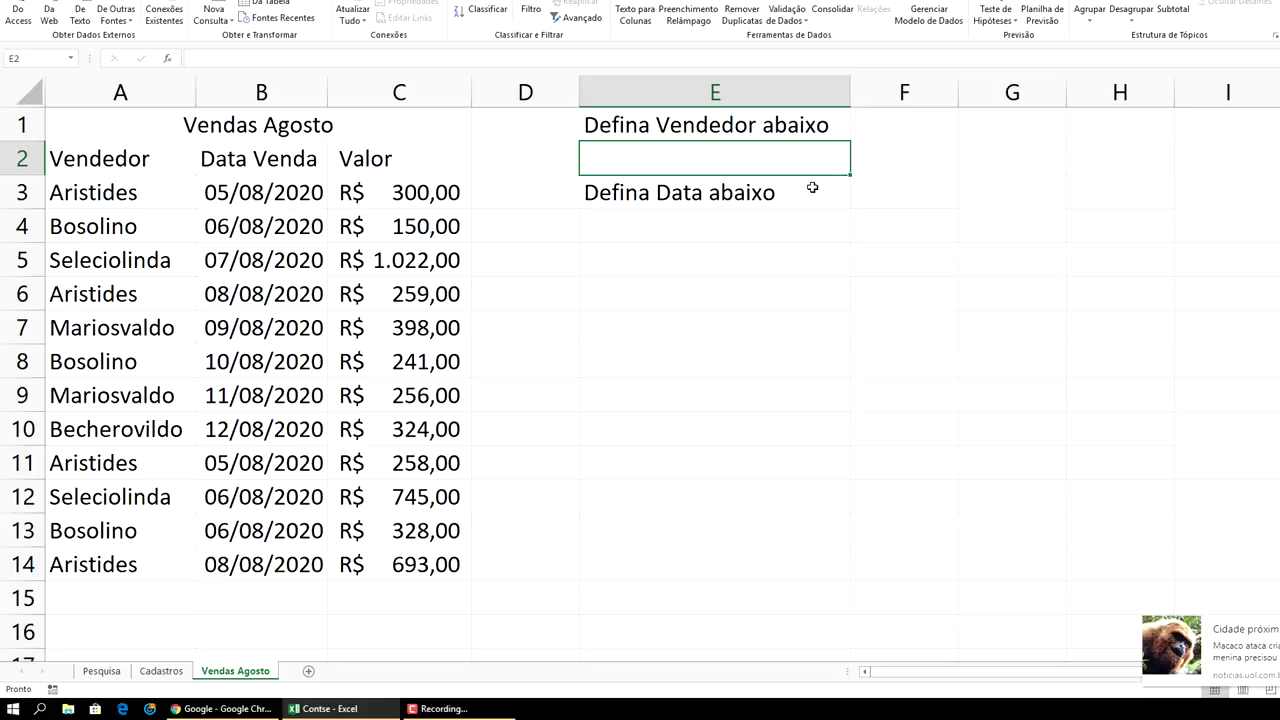
type("Selecione")
left_click(776, 250)
left_click(695, 157)
- Copy 'Selecione' from E2 into E4 and clear the copy marquee
key("ctrl+c")
left_click(695, 228)
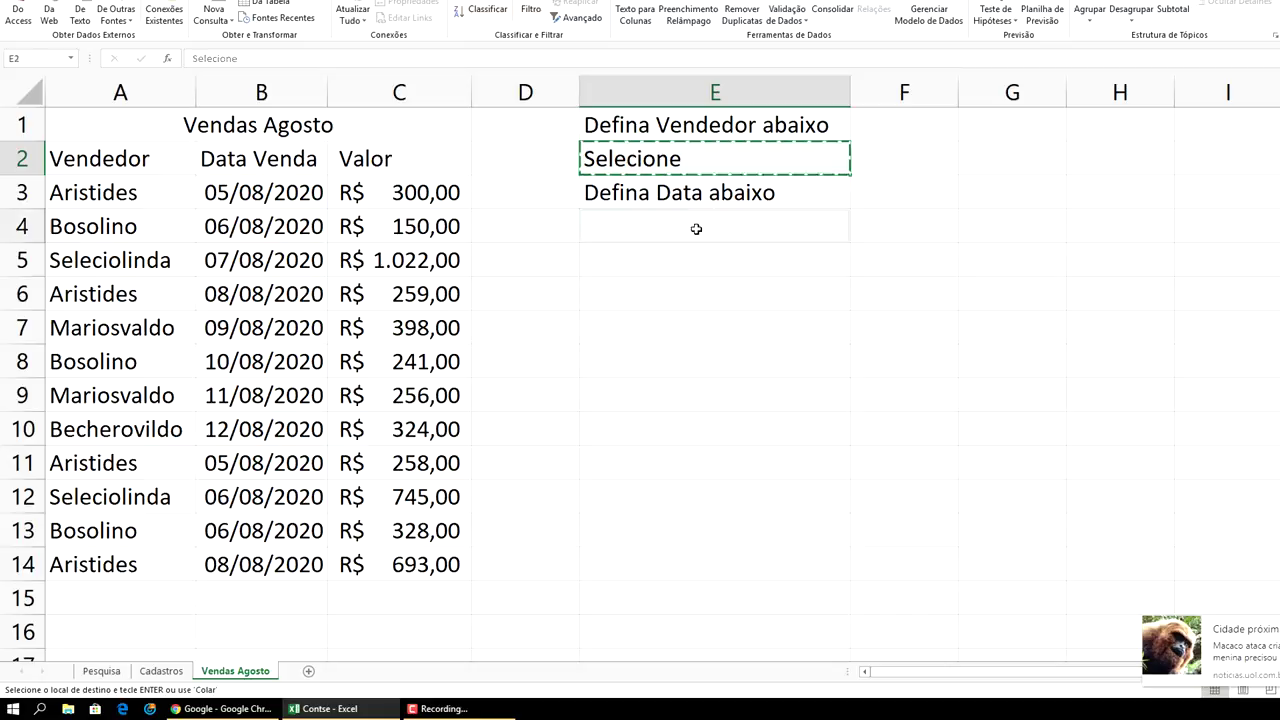
key("ctrl+v")
left_click(880, 232)
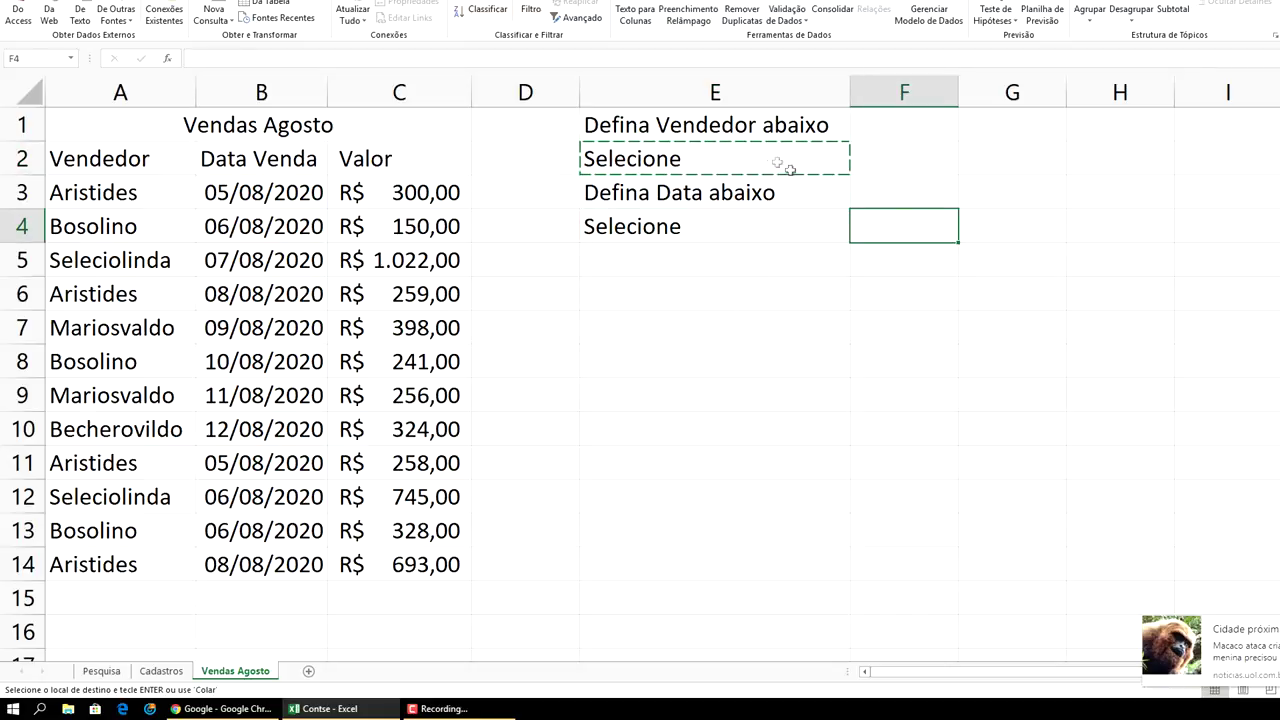
left_click(773, 159)
key("Escape")
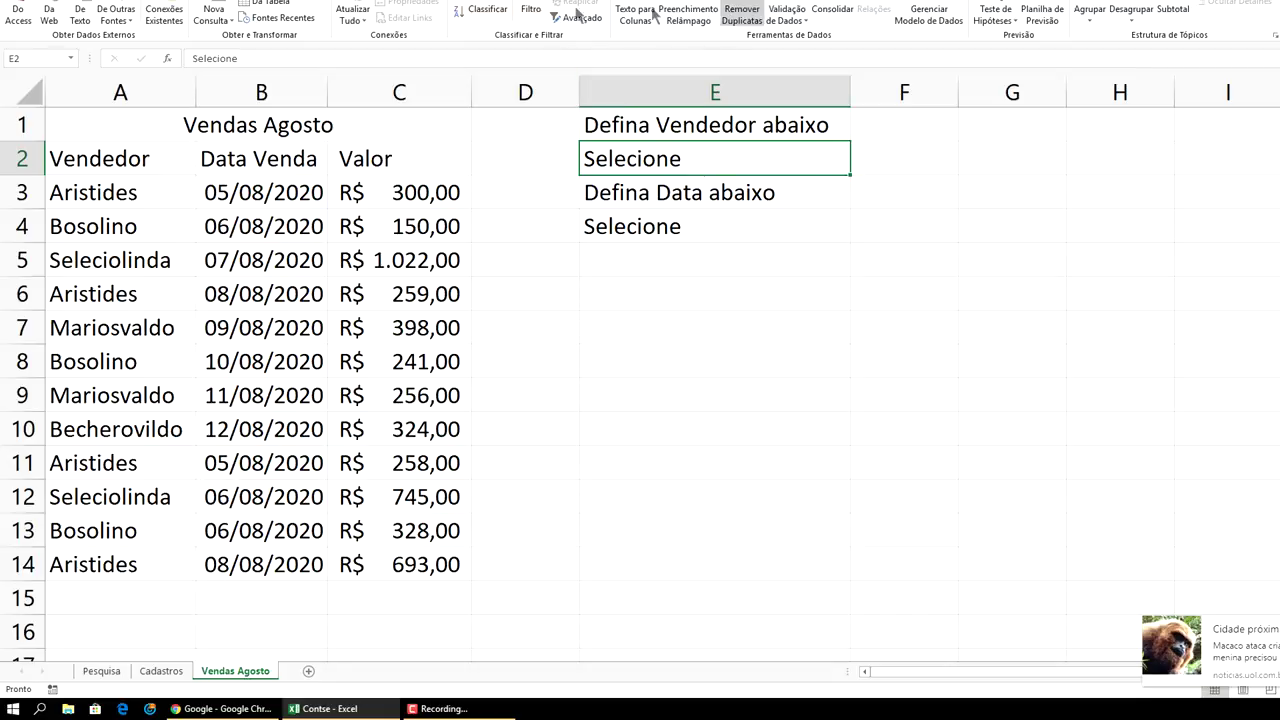
- Set E2's list validation source to the sellers in Cadastros!$B$2:$B$14
left_click(789, 5)
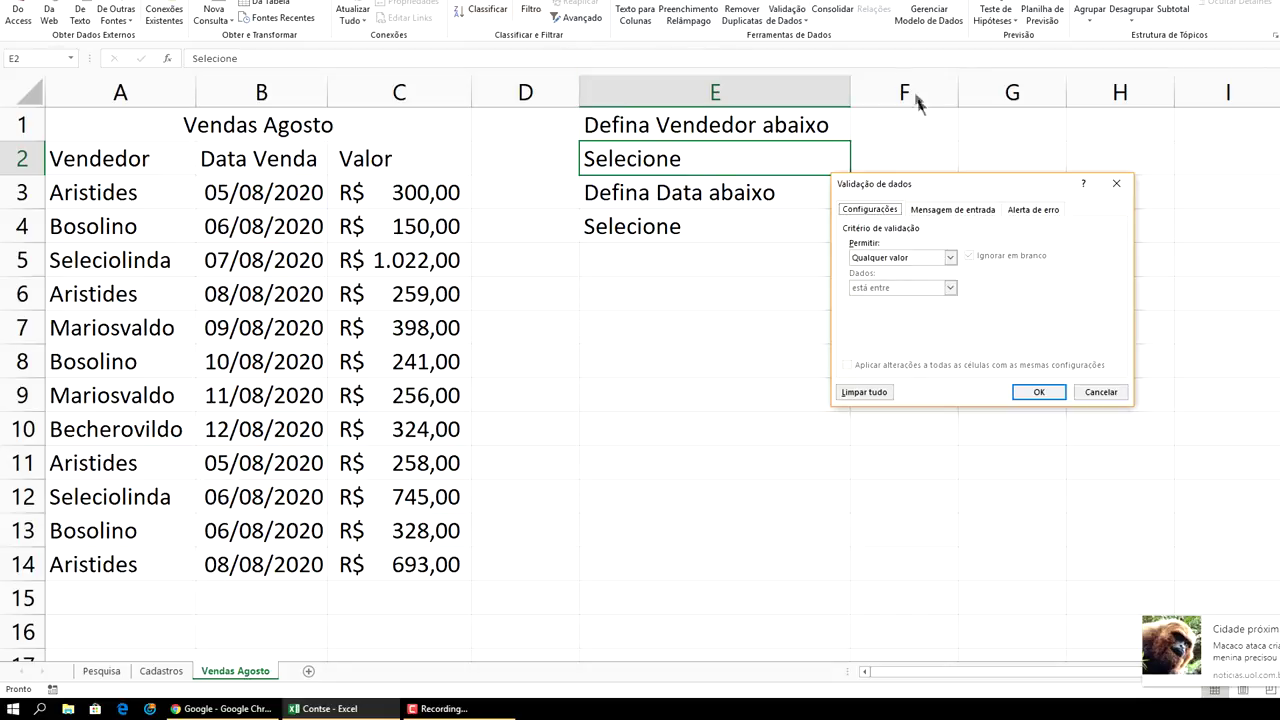
left_click(949, 257)
left_click(905, 299)
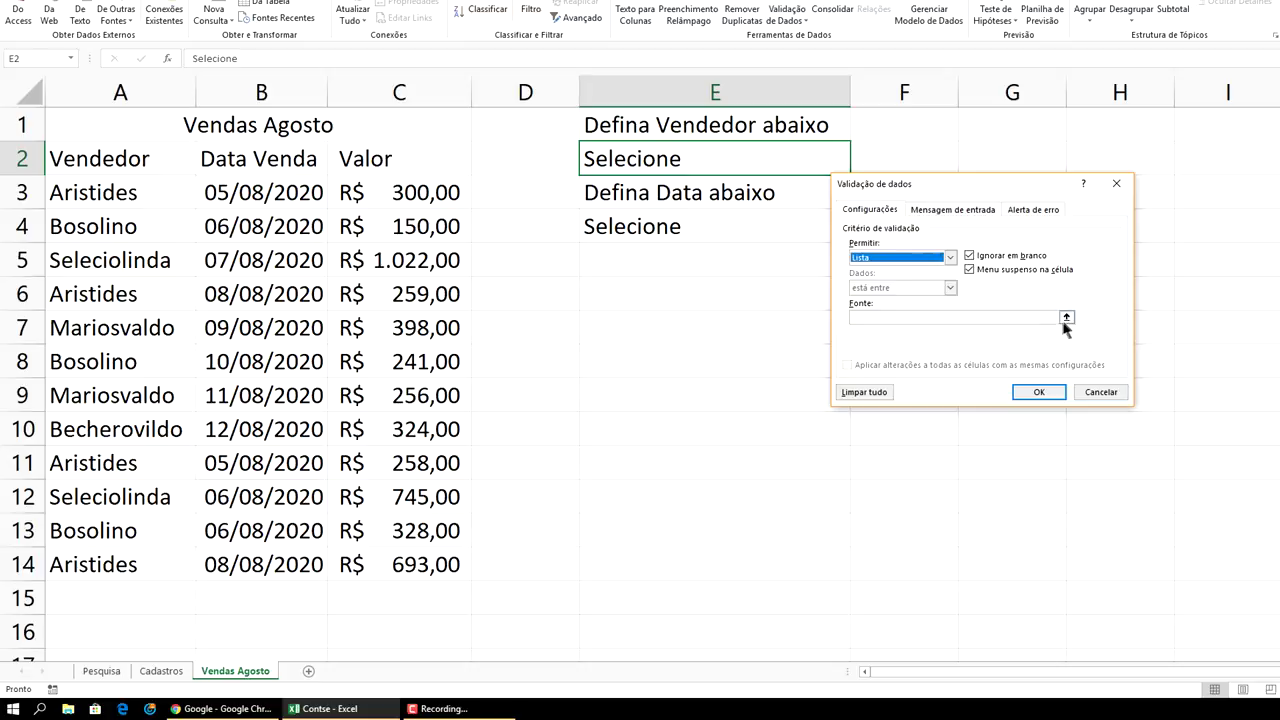
left_click(1066, 318)
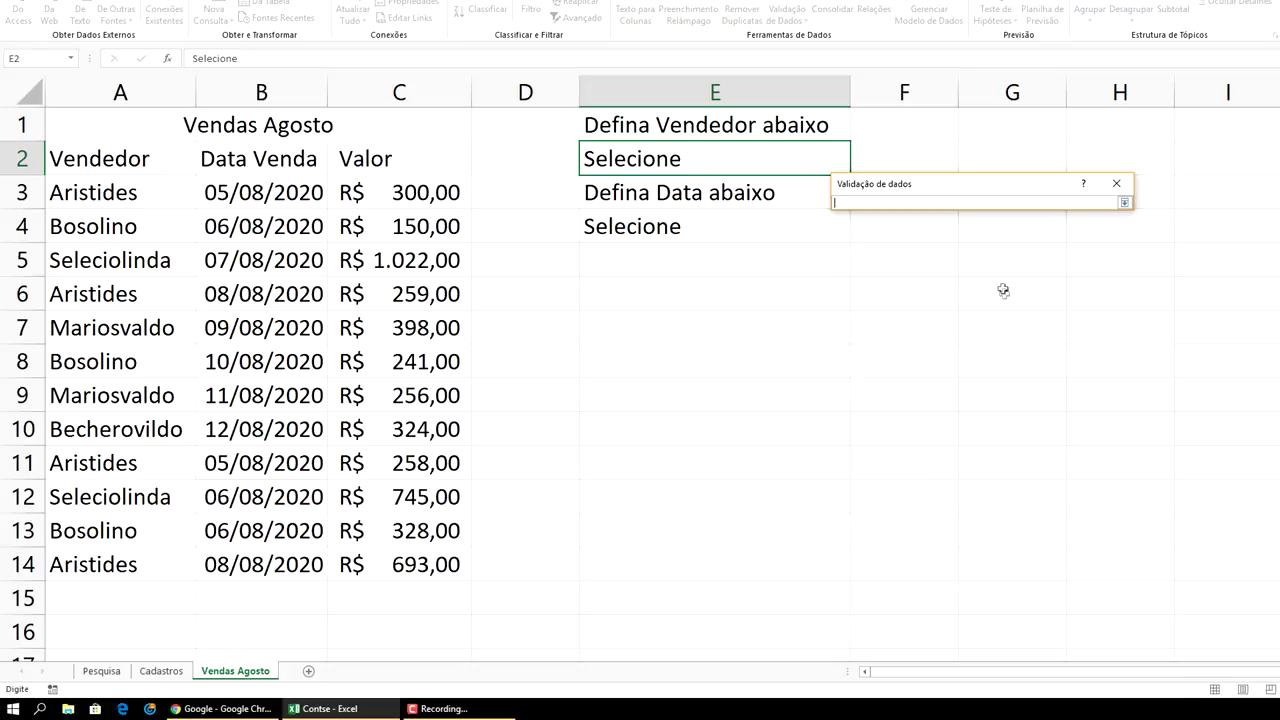
left_click(1125, 205)
left_click(1066, 318)
left_click(161, 671)
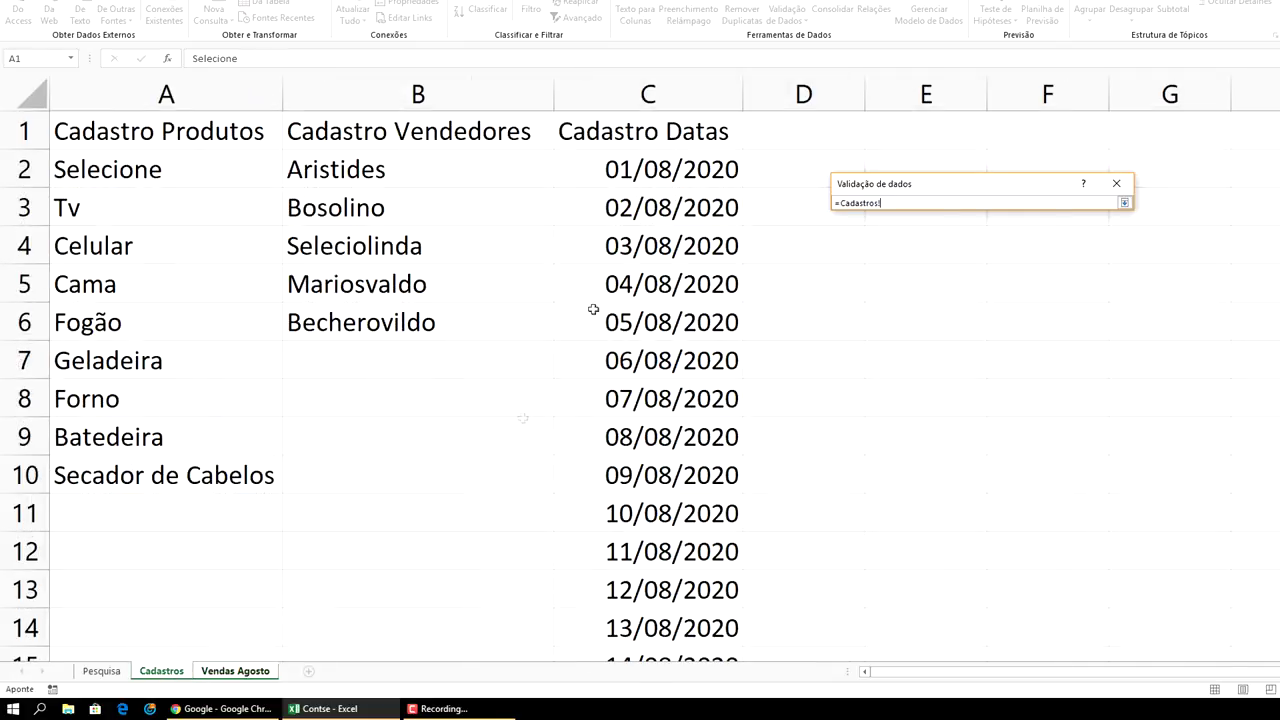
left_click_drag(371, 171, 429, 613)
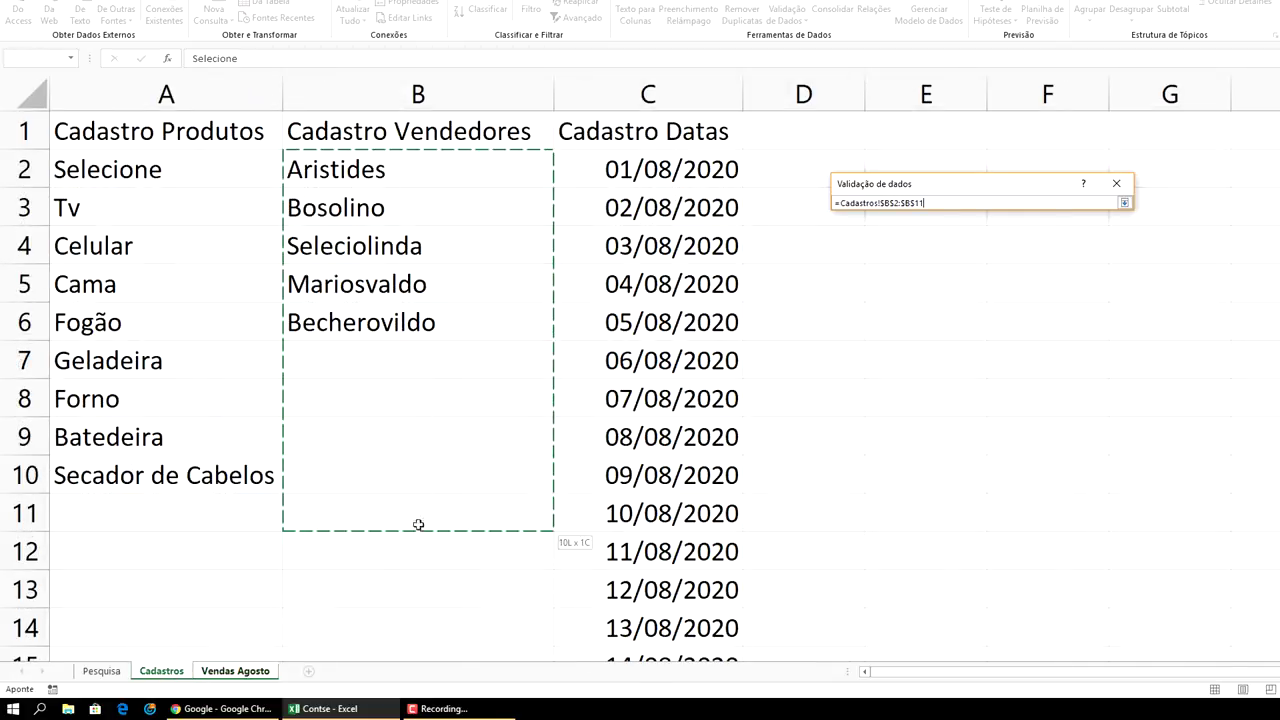
left_click(1124, 203)
left_click(1039, 390)
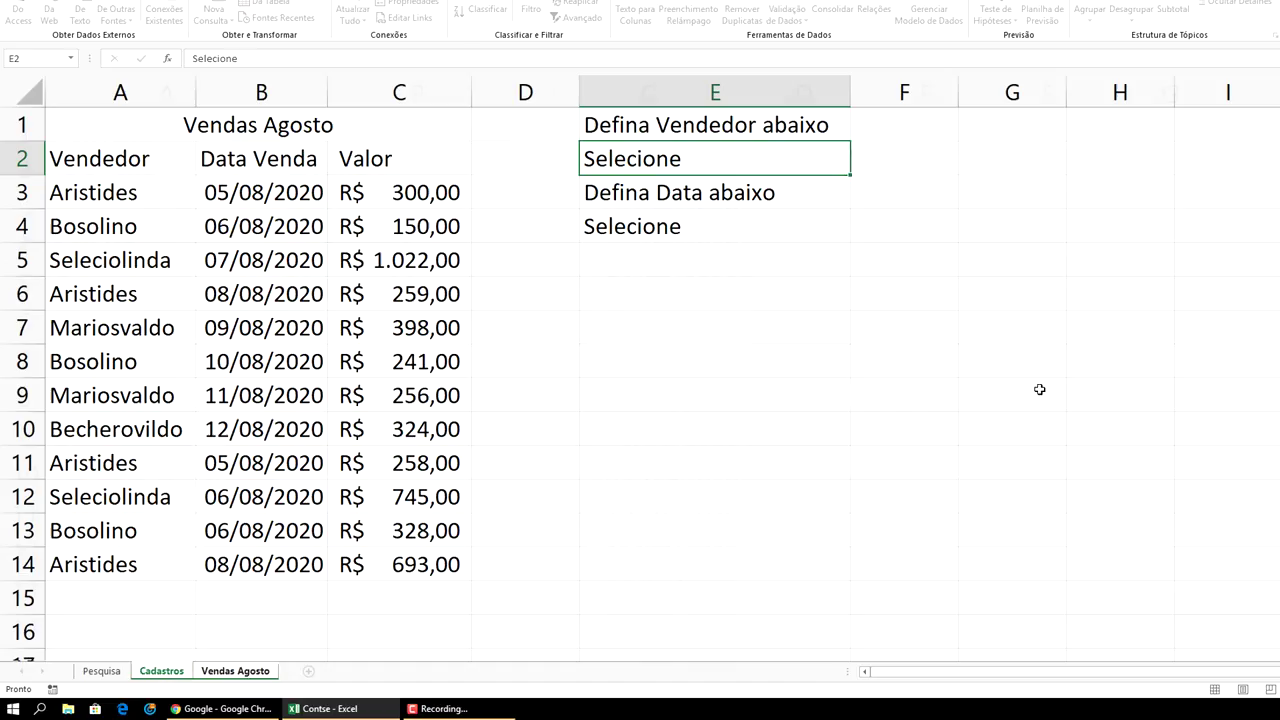
- Give E4 list validation sourced from the August dates in Cadastros!$C$2:$C$32
left_click(770, 236)
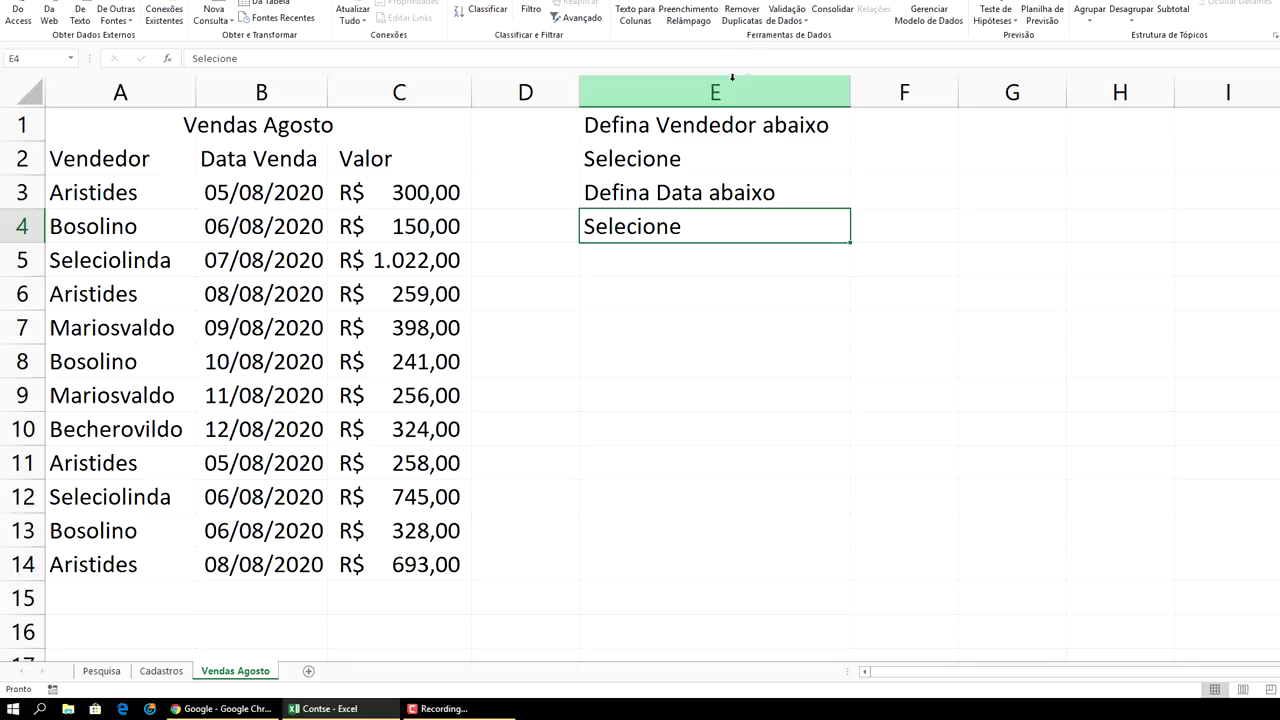
left_click(790, 10)
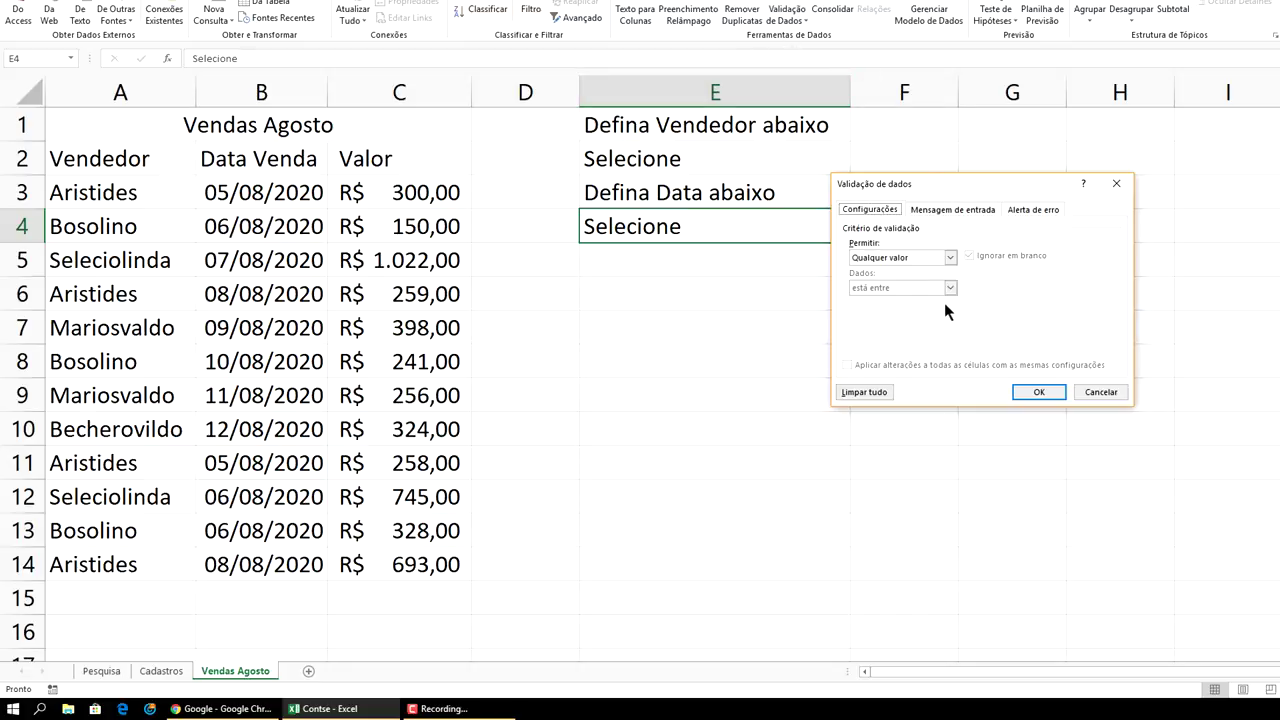
left_click(952, 256)
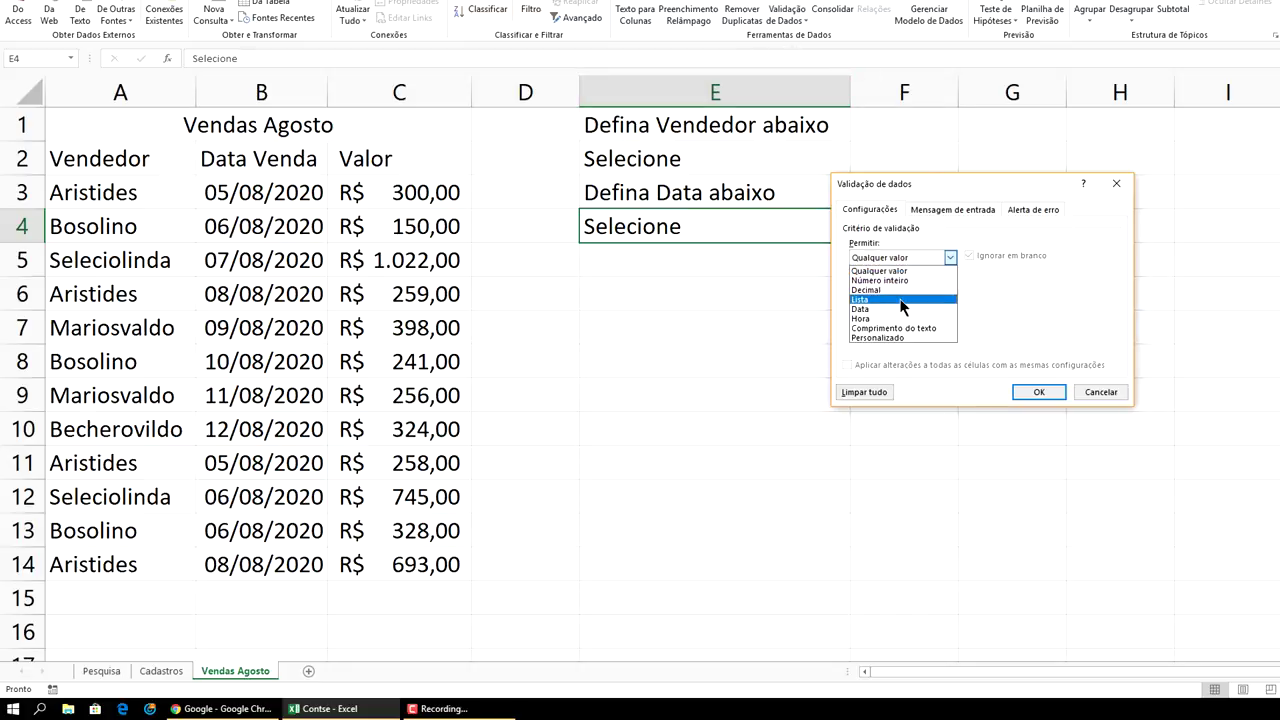
left_click(900, 302)
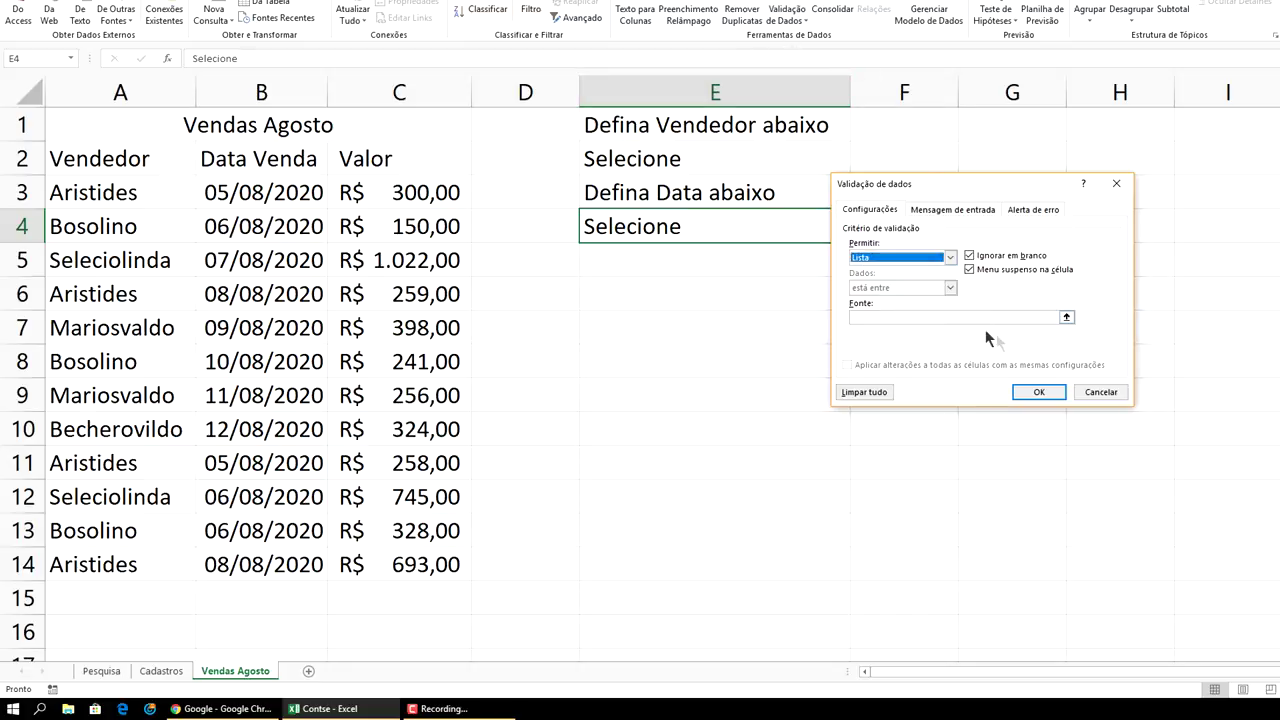
left_click(1067, 319)
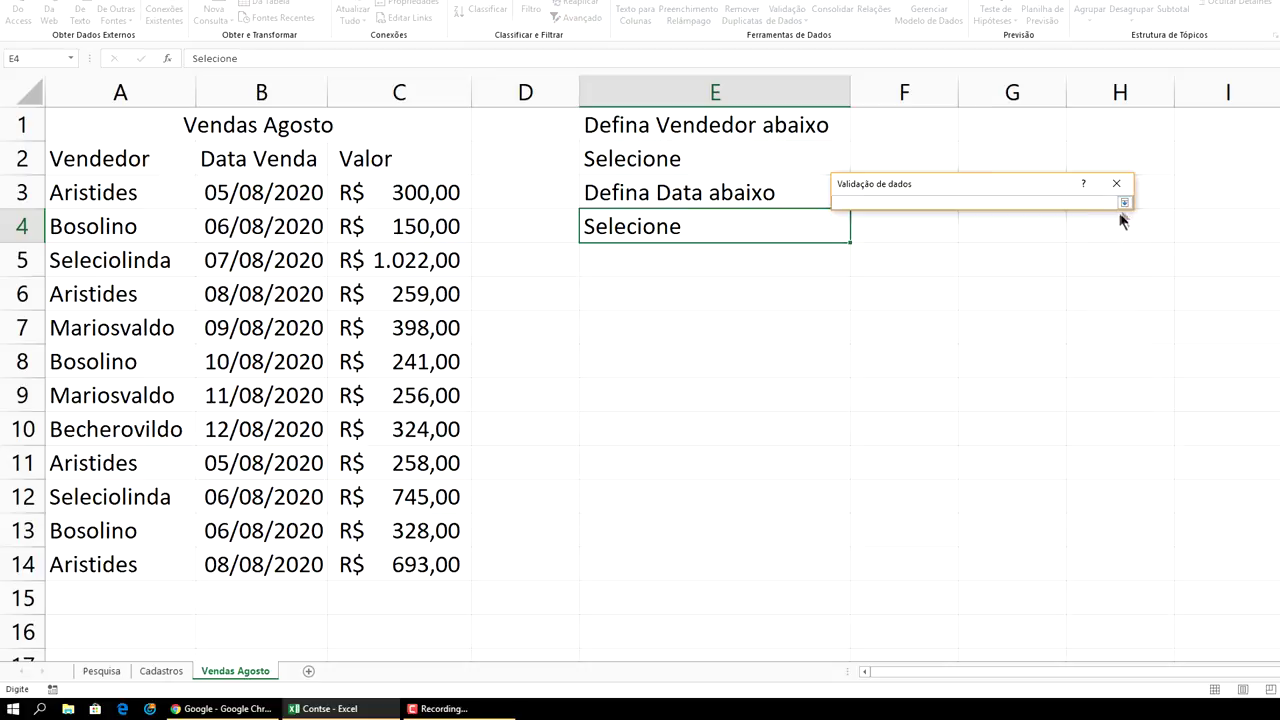
left_click(1123, 206)
left_click(160, 671)
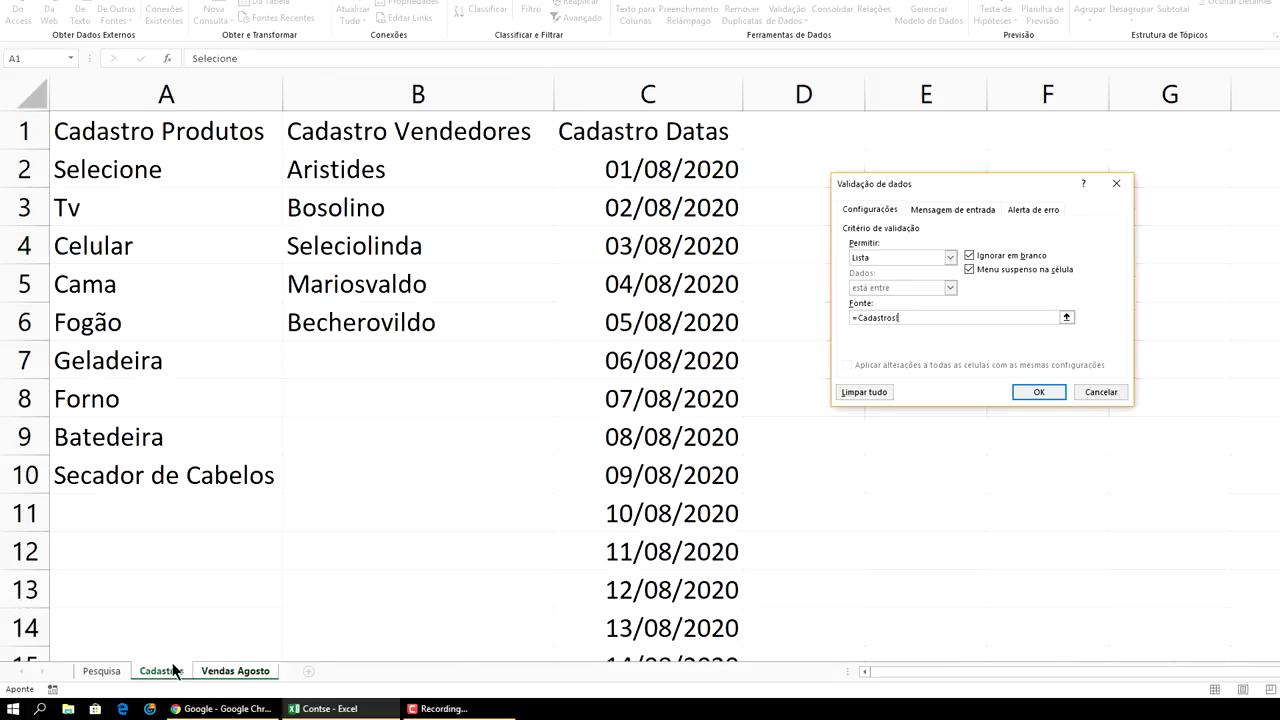
mouse_move(668, 172)
left_mouse_down()
mouse_move(715, 682)
mouse_move(698, 600)
left_mouse_up()
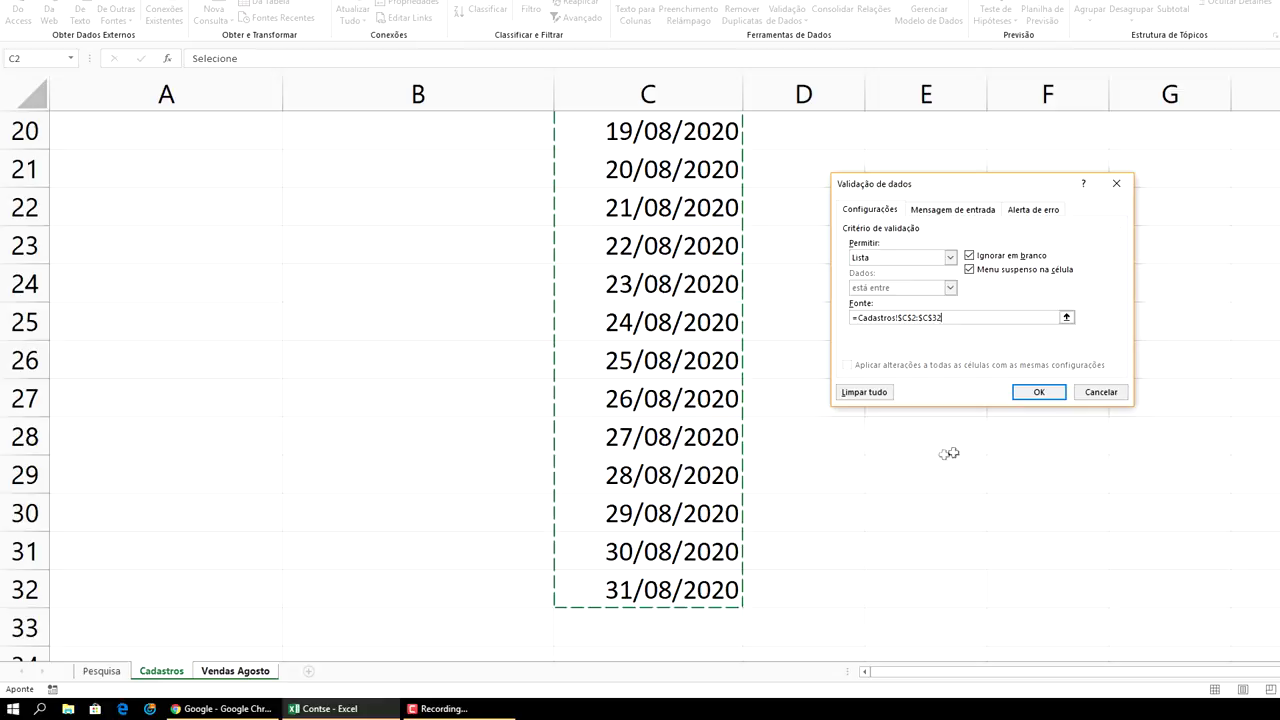
left_click(1040, 394)
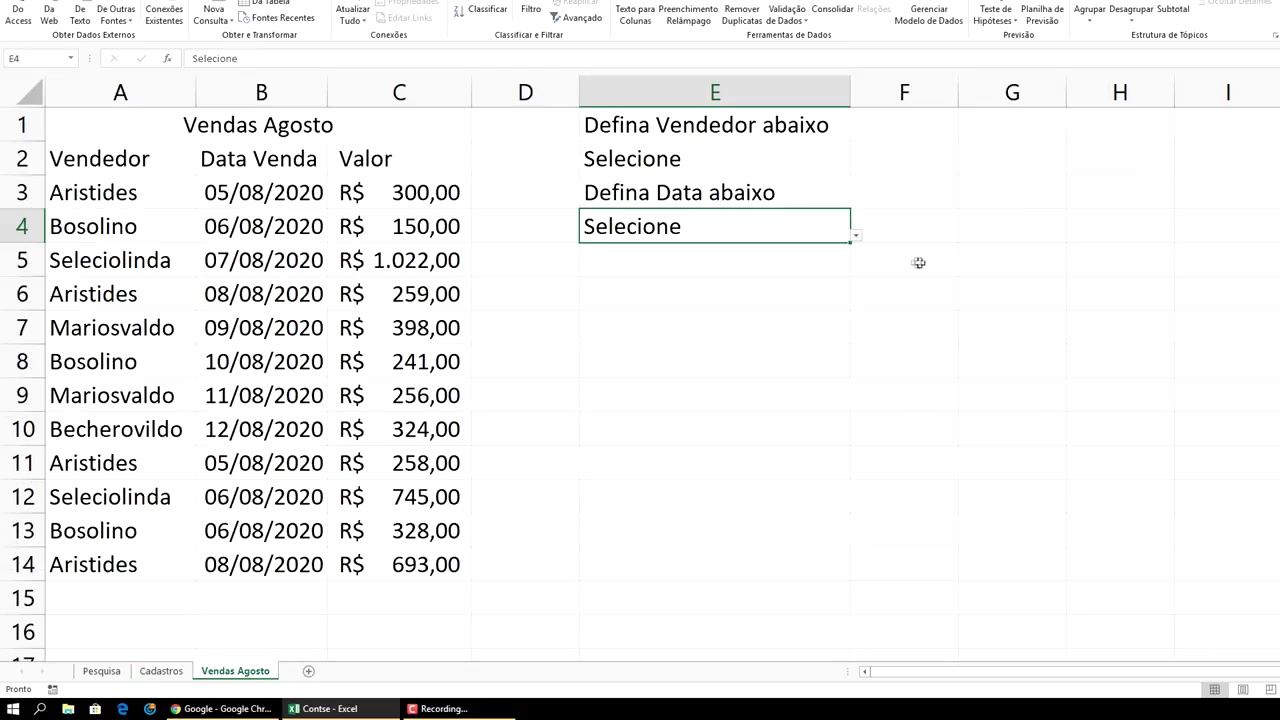
- Choose Aristides from E2's seller dropdown
left_click(826, 165)
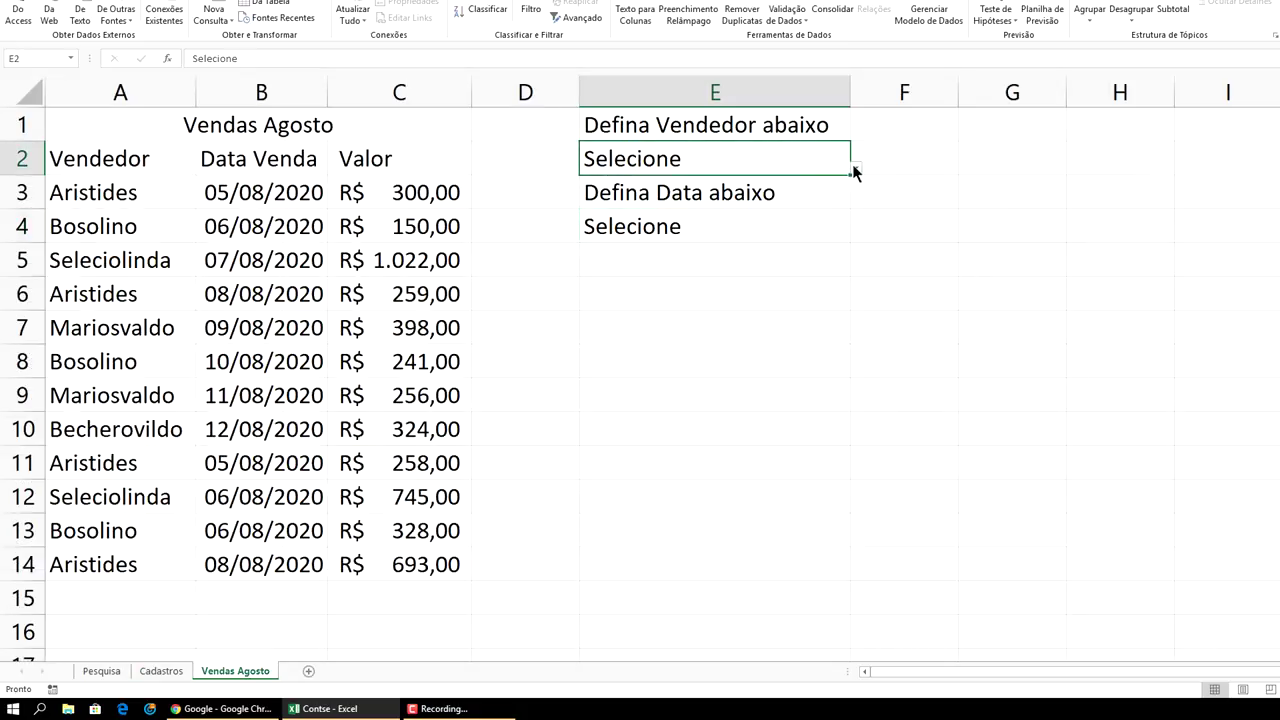
left_click(855, 169)
left_click(798, 192)
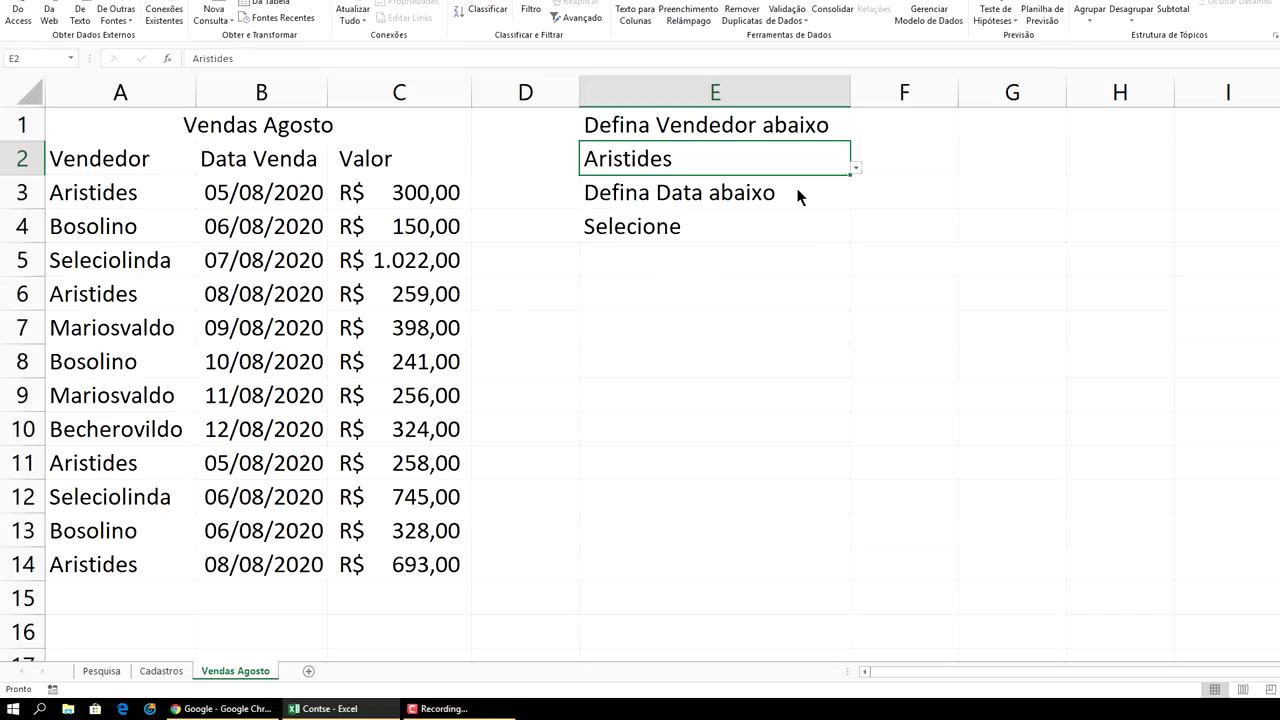
- Choose 02/08/2020 from E4's date dropdown, which displays as 44045
left_click(830, 234)
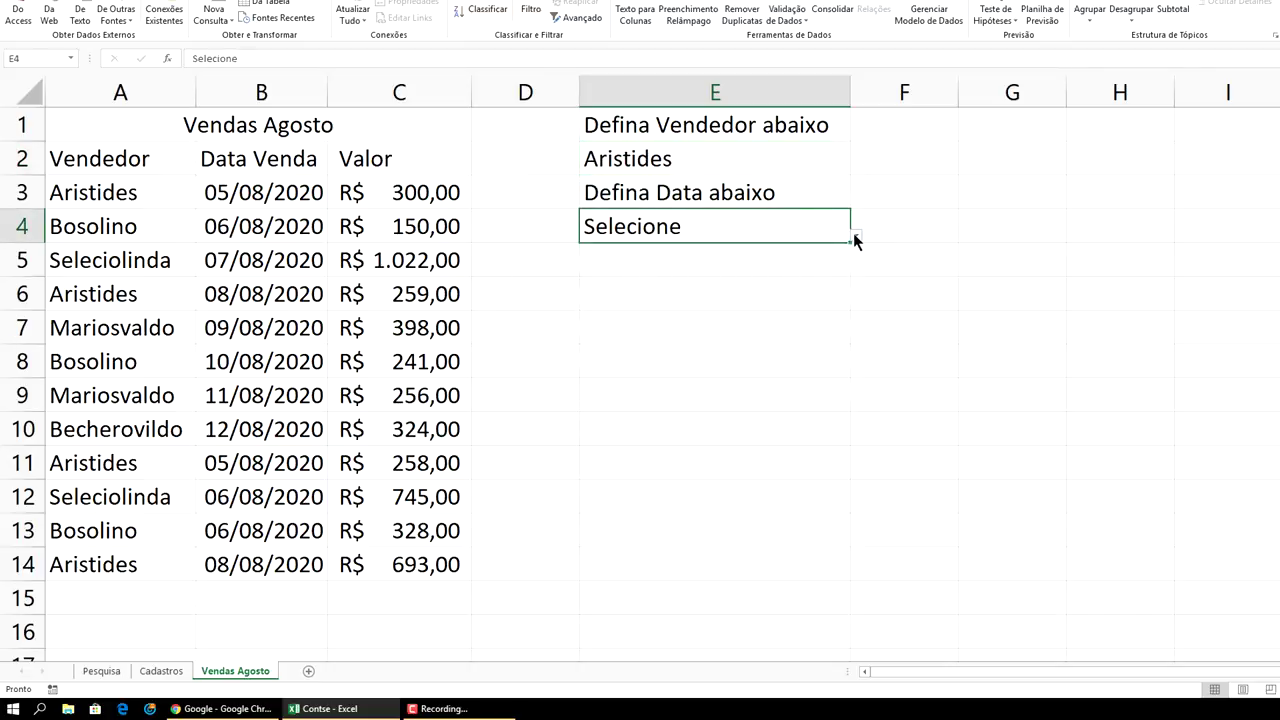
left_click(856, 237)
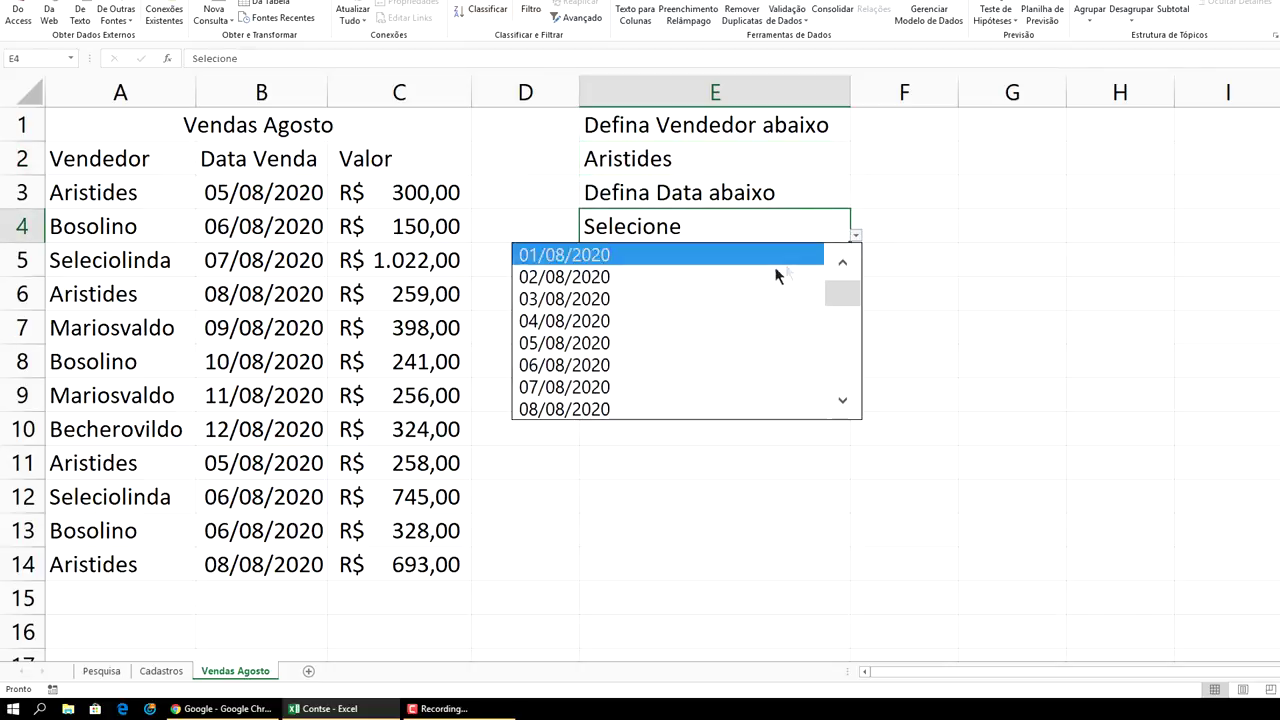
left_click(689, 278)
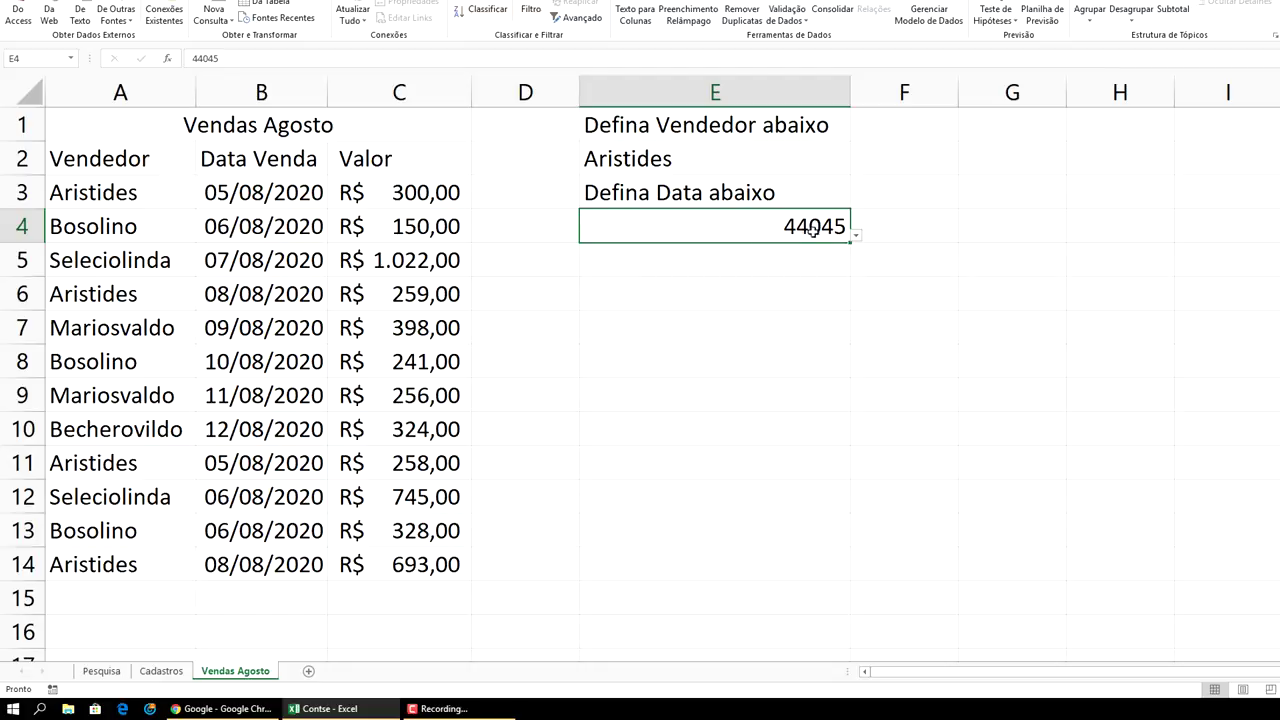
left_click(857, 234)
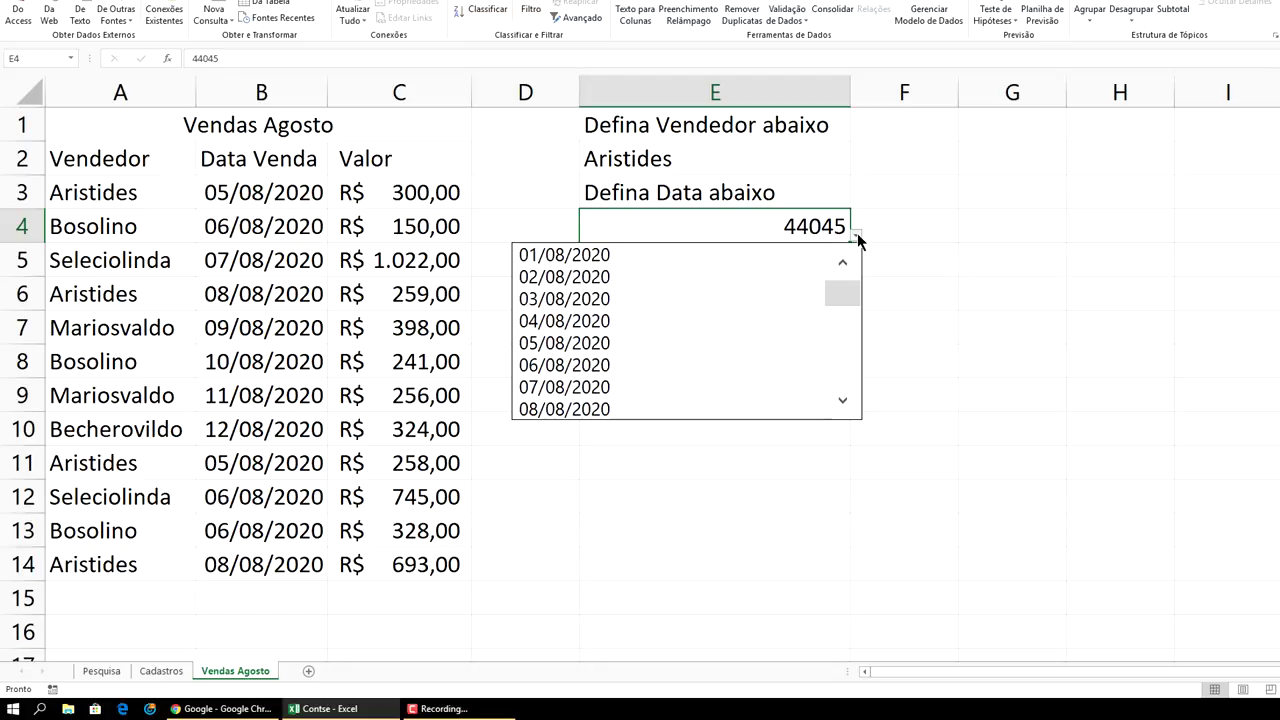
left_click(841, 228)
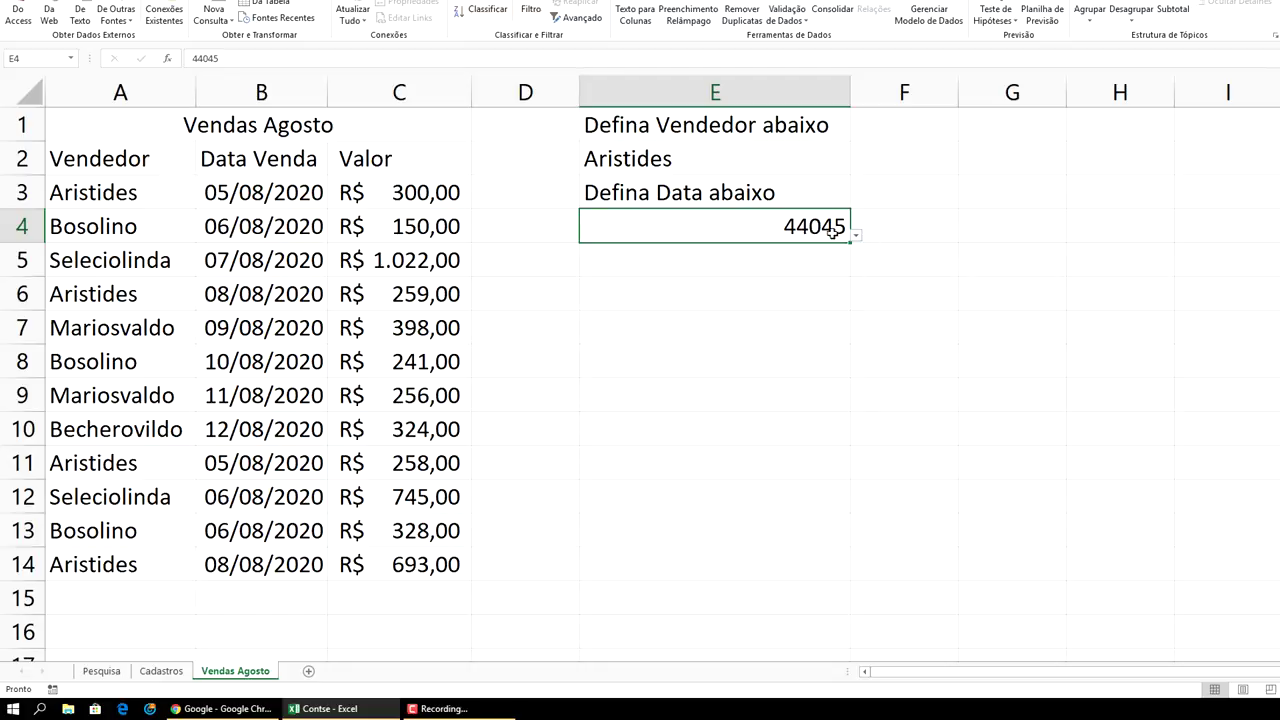
left_click(961, 202)
left_click(807, 242)
right_click(797, 236)
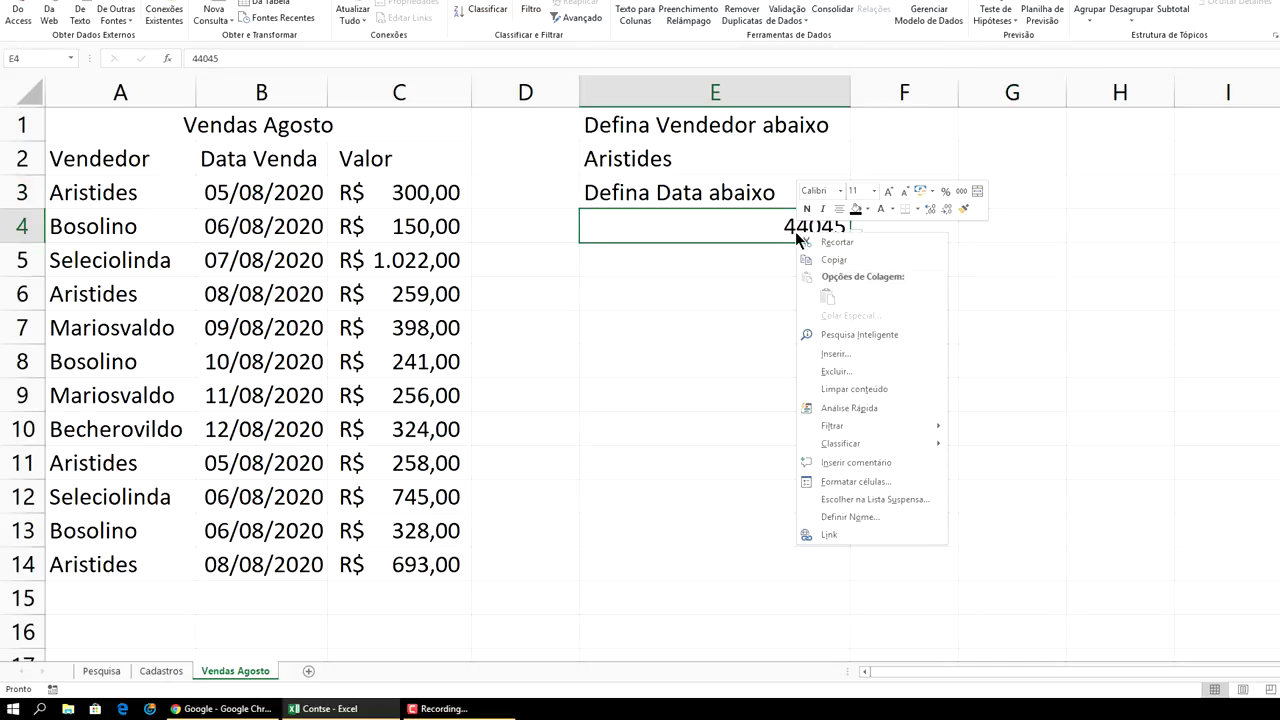
- Format E4 with the Data number category and pick 06/08/2020 from its dropdown
left_click(863, 484)
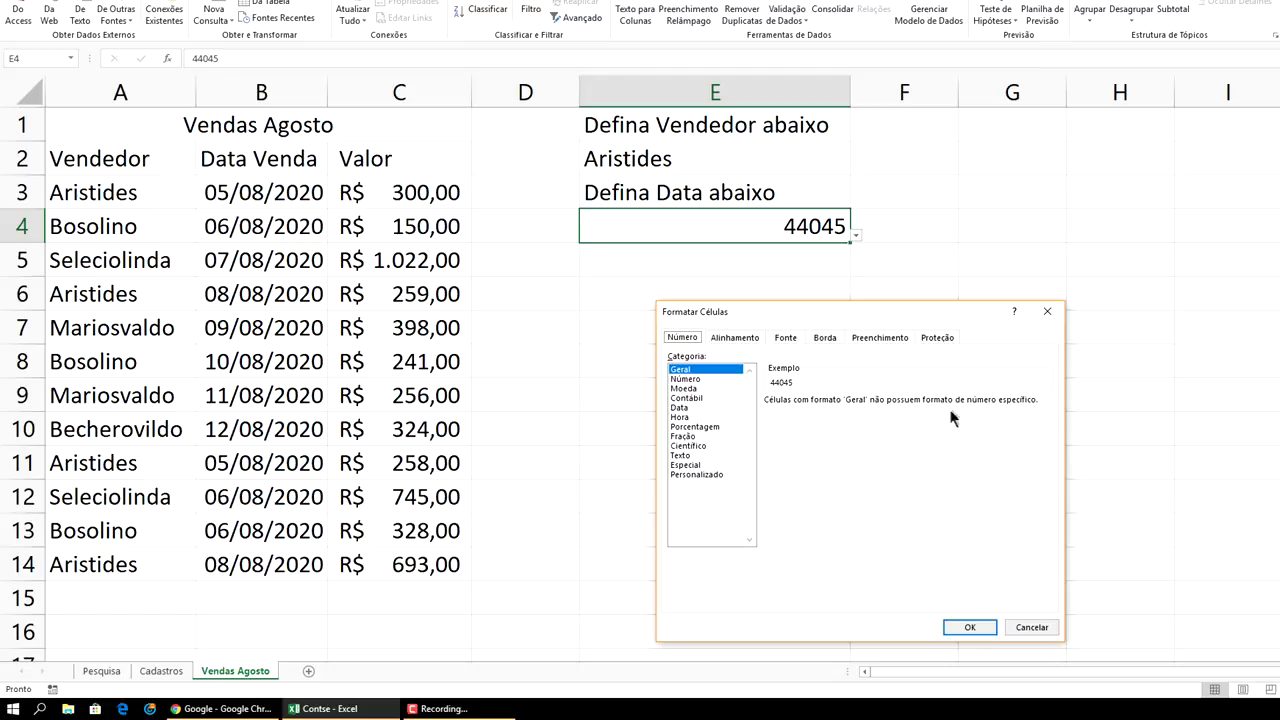
left_click(682, 408)
left_click(970, 626)
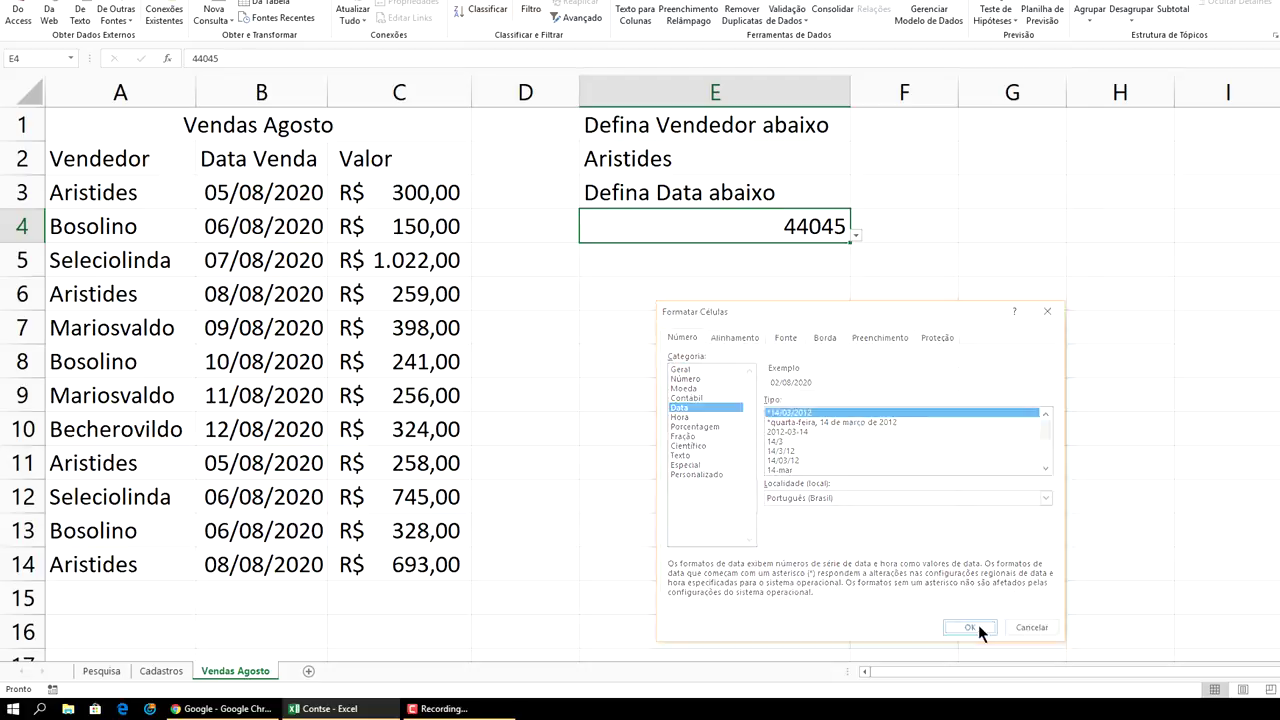
left_click(858, 236)
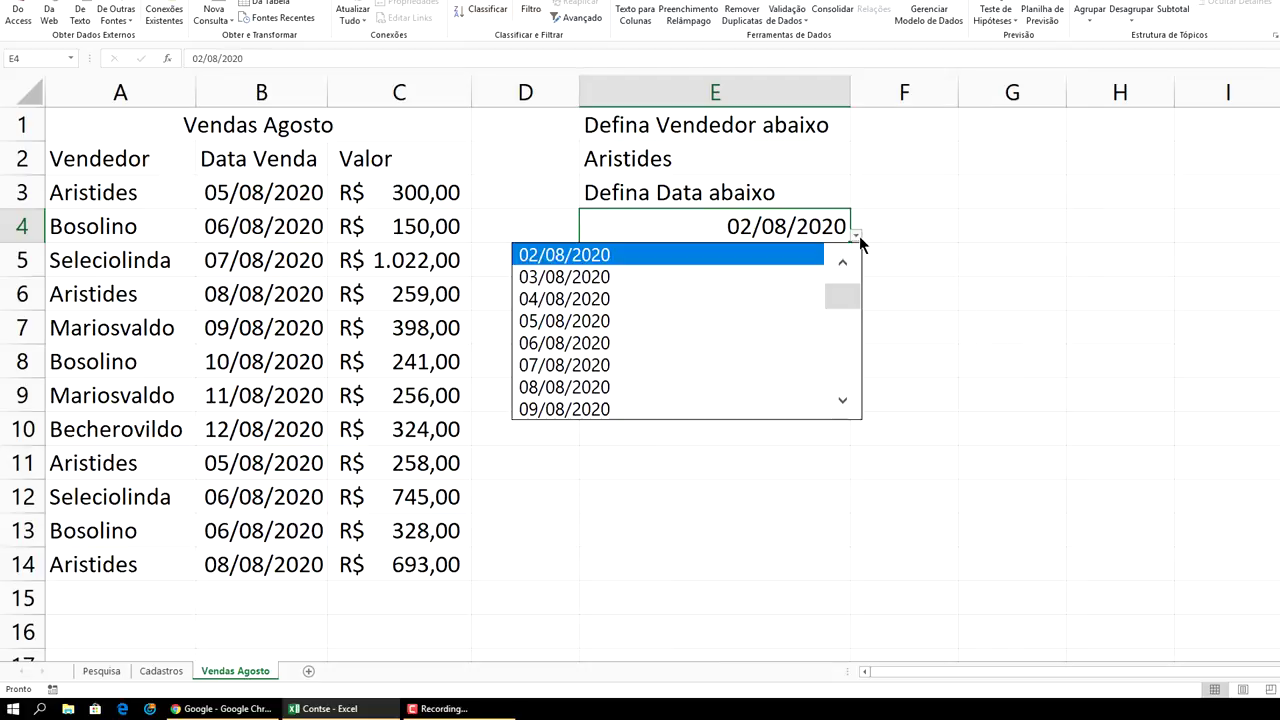
left_click(690, 354)
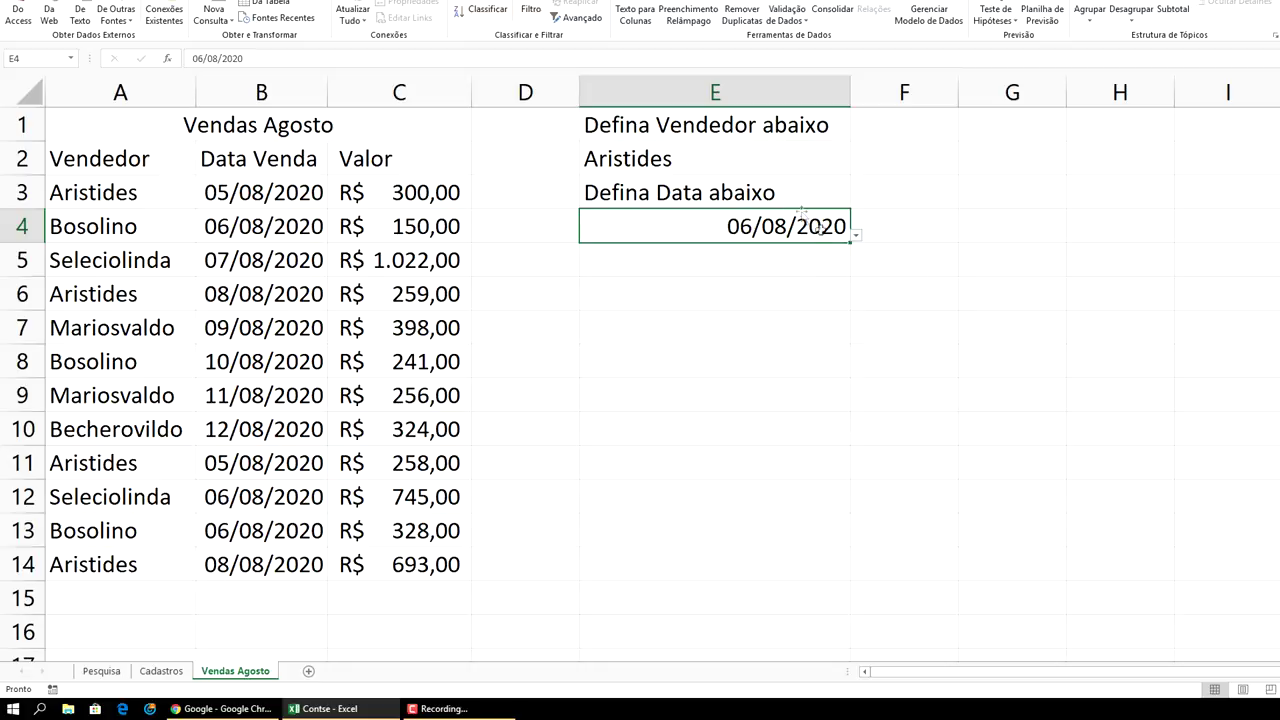
left_click(968, 262)
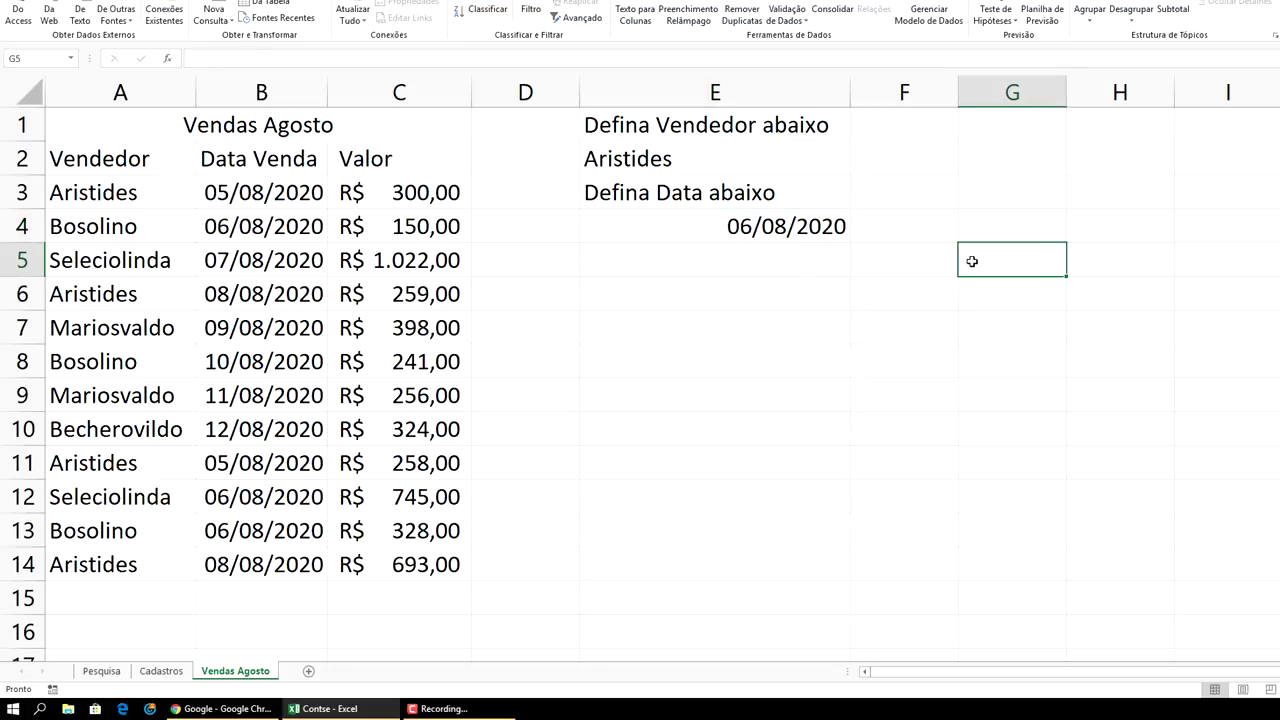
- Check E2's seller list and keep Aristides selected
left_click(758, 162)
left_click(855, 169)
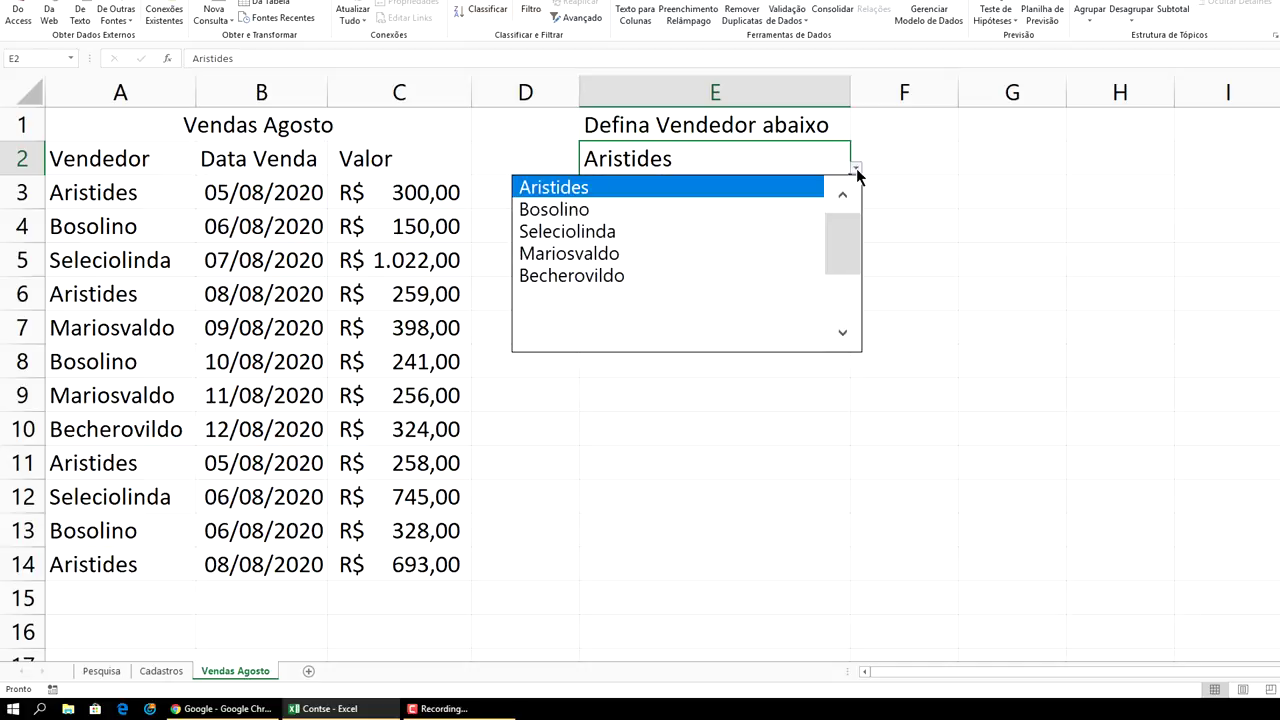
left_click(955, 198)
left_click(960, 262)
left_click(671, 268)
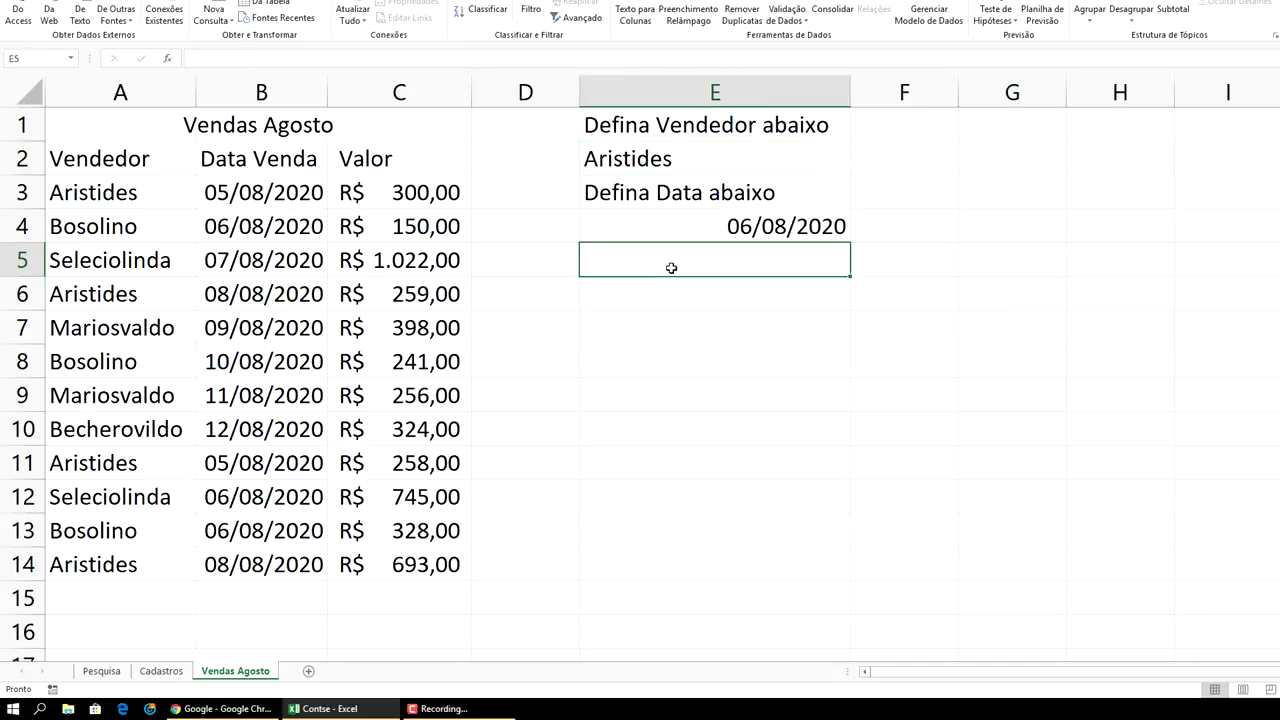
- Type 'Número de vendas Abaixo' in E5, then select label cells E1, E3 and E5
type("N")
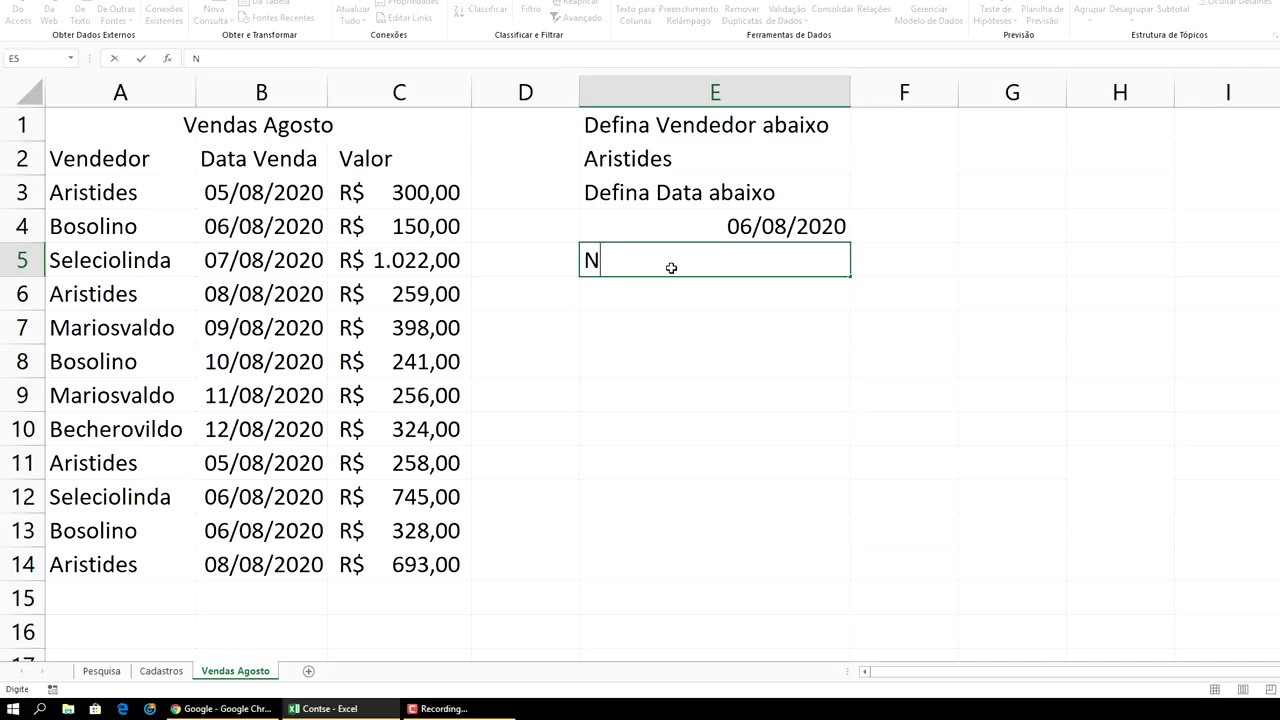
type("úmero de vendas")
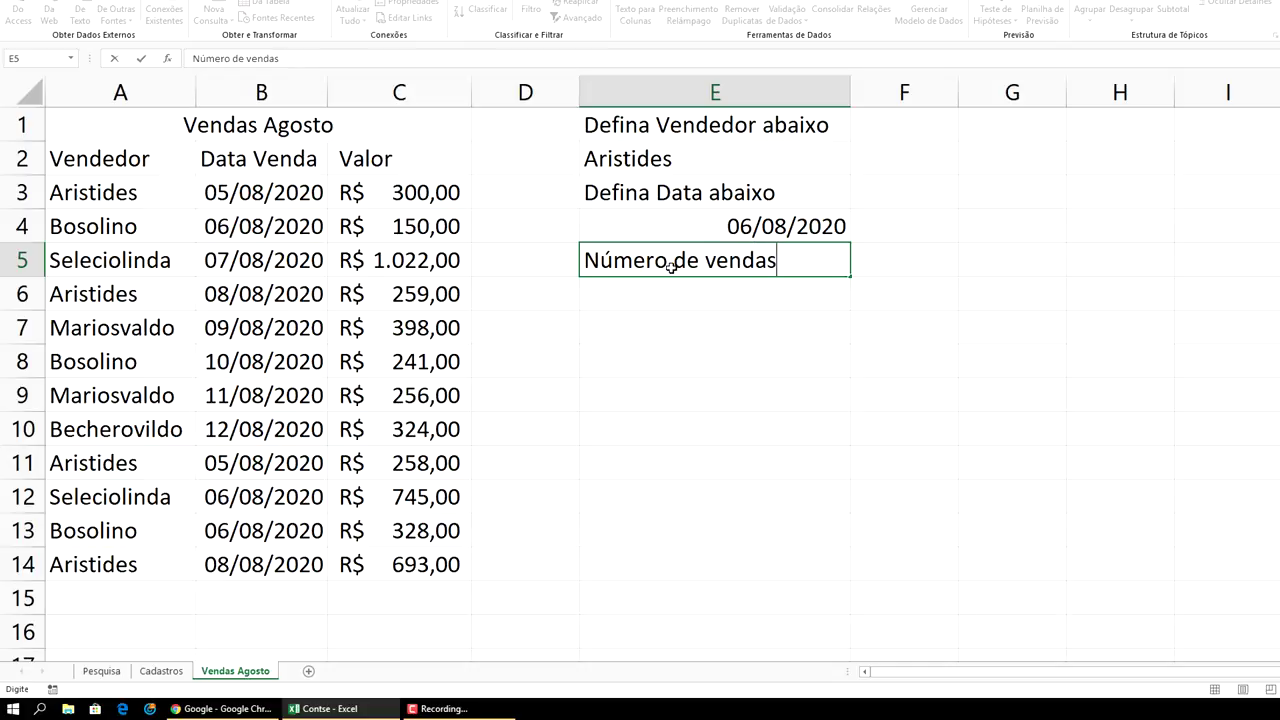
type(" Abaixo")
left_click(734, 326)
left_click(778, 125)
left_click(966, 251)
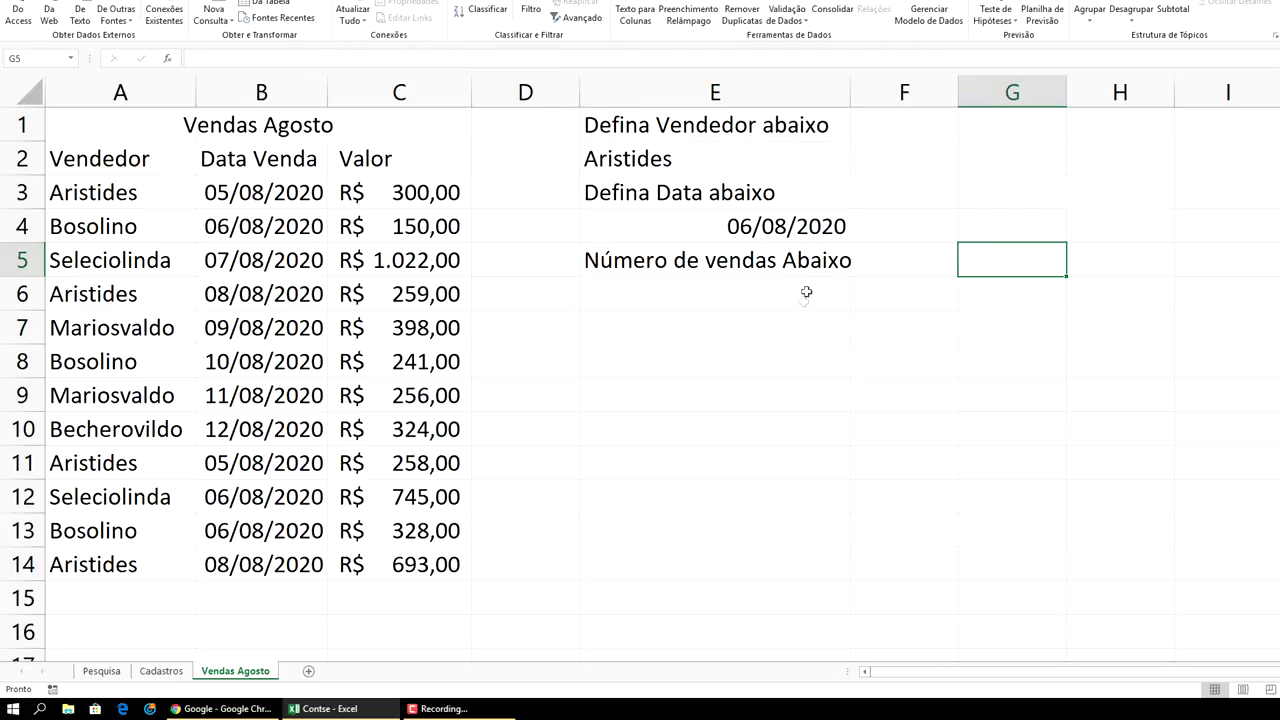
left_click(740, 130)
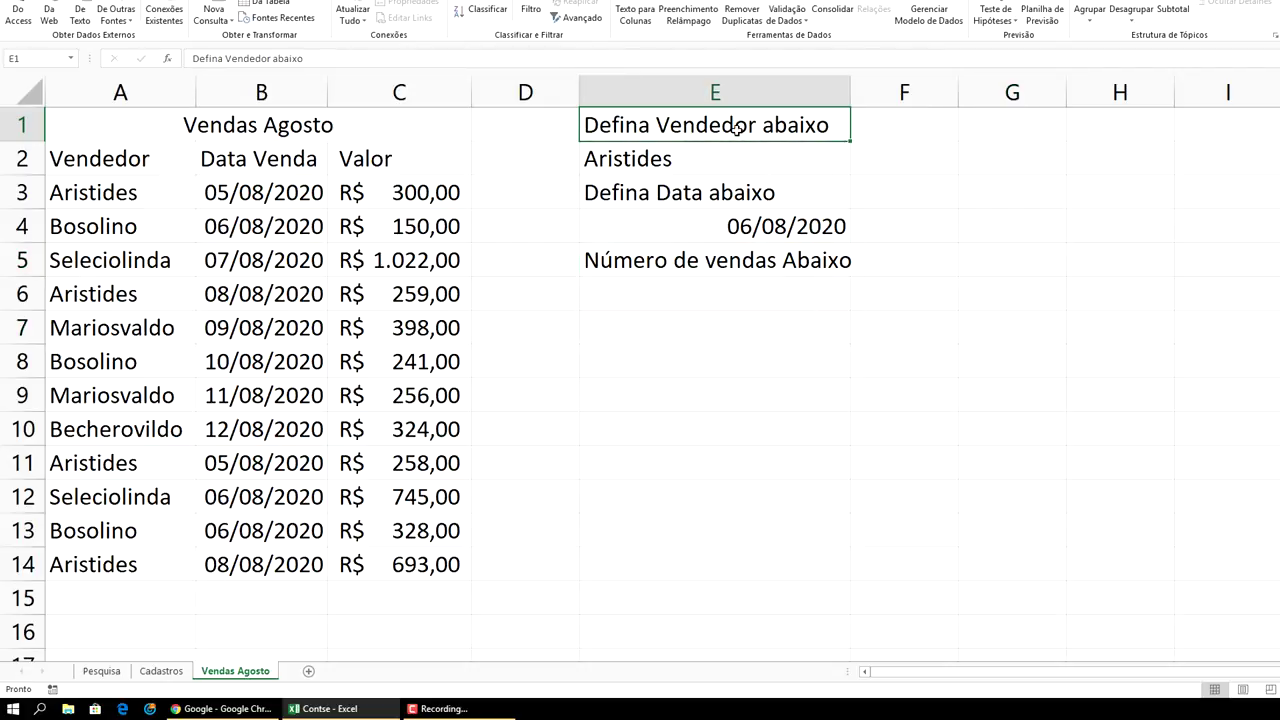
left_click(656, 190, "ctrl")
left_click(690, 256, "ctrl")
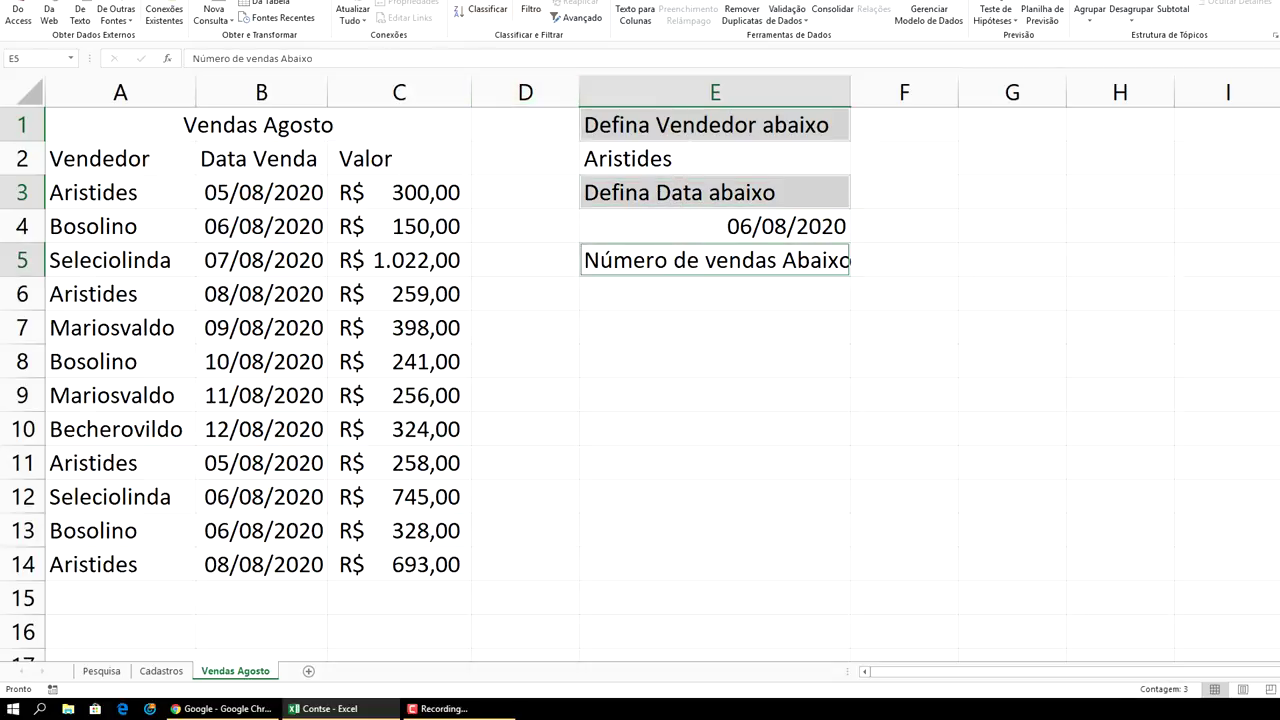
- Give E1, E3 and E5 black fill with white text, and widen column E
scroll(352, 12, "up", 4)
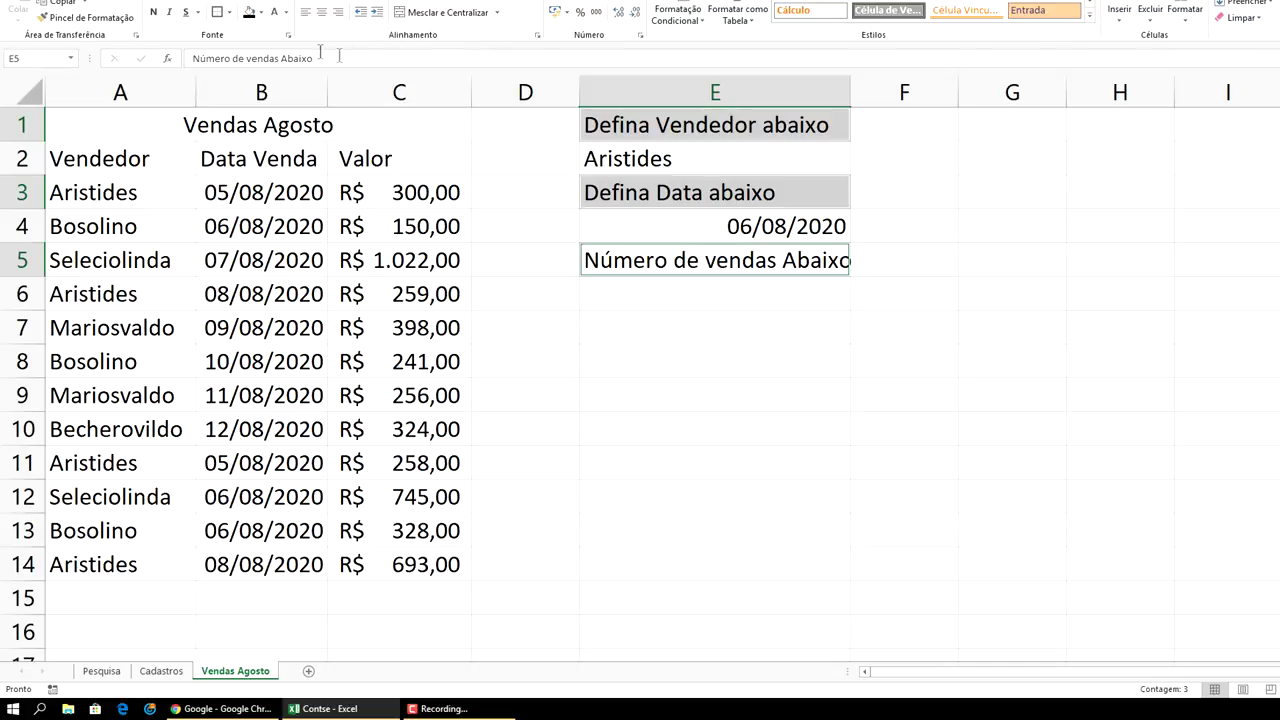
left_click(261, 14)
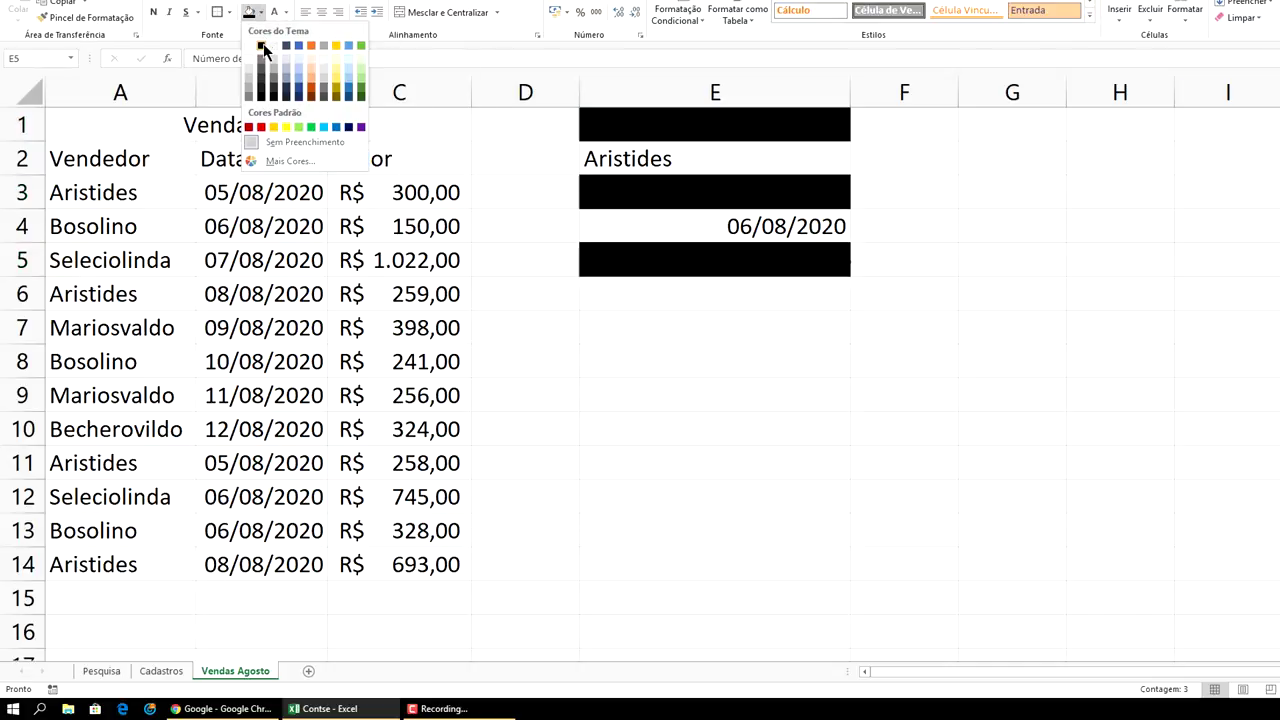
left_click(263, 43)
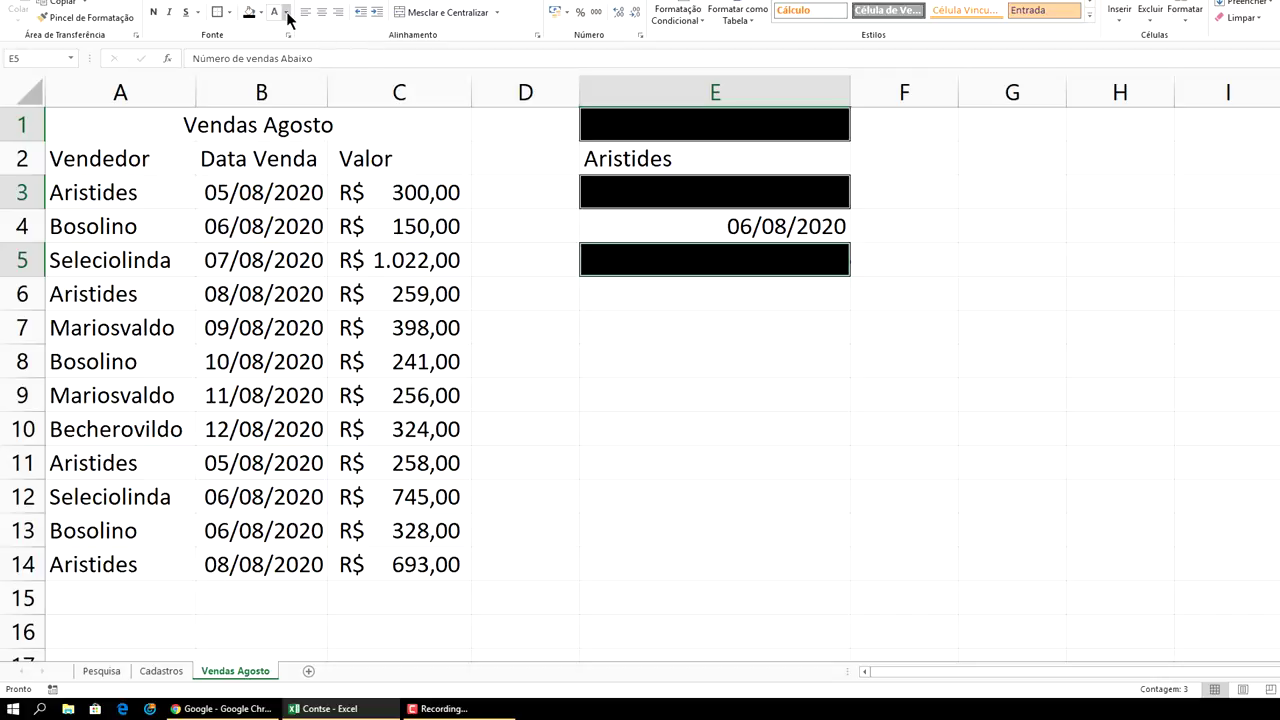
left_click(285, 12)
left_click(274, 63)
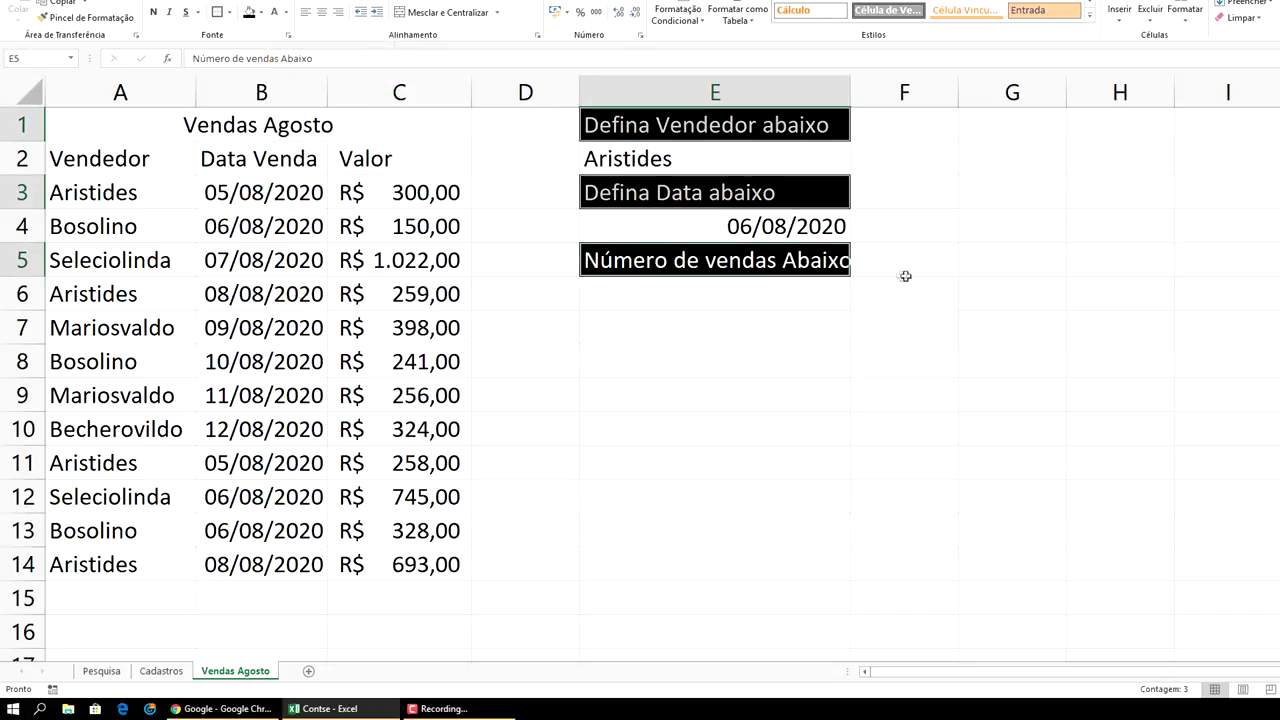
left_click_drag(851, 92, 872, 92)
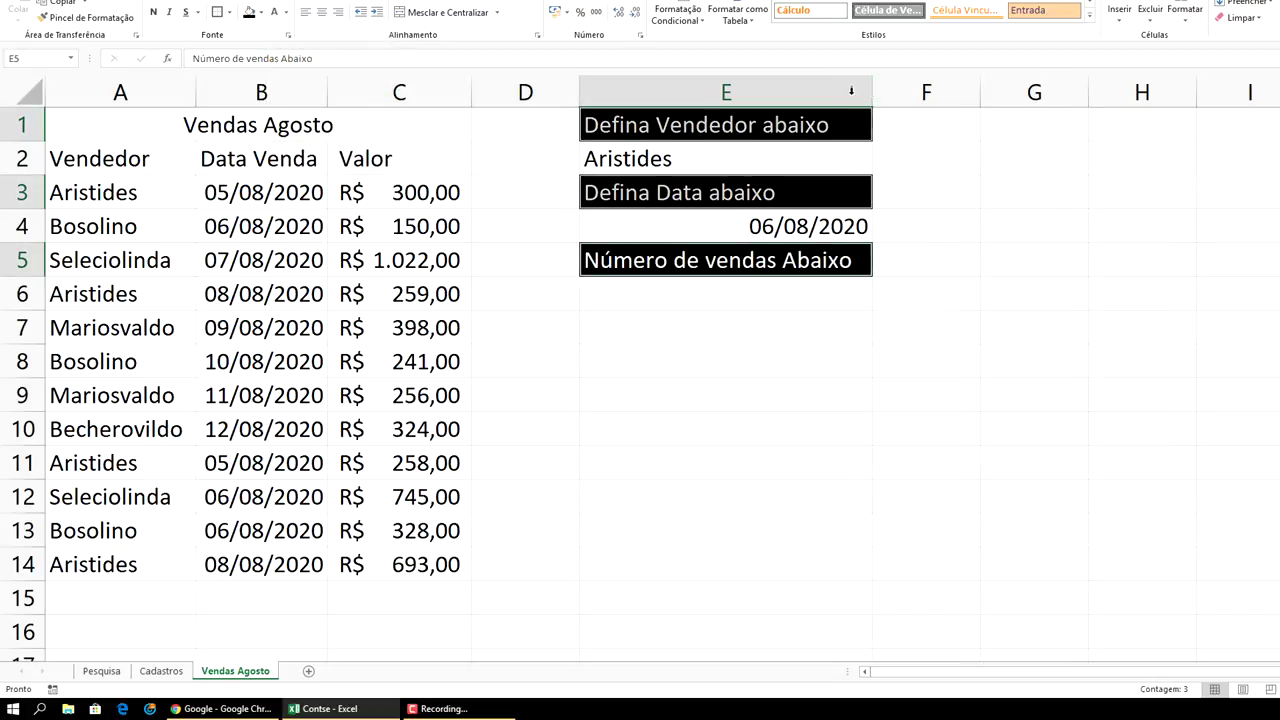
left_click(956, 245)
- Select the input cells E2, E4 and E6 together
left_click(771, 159)
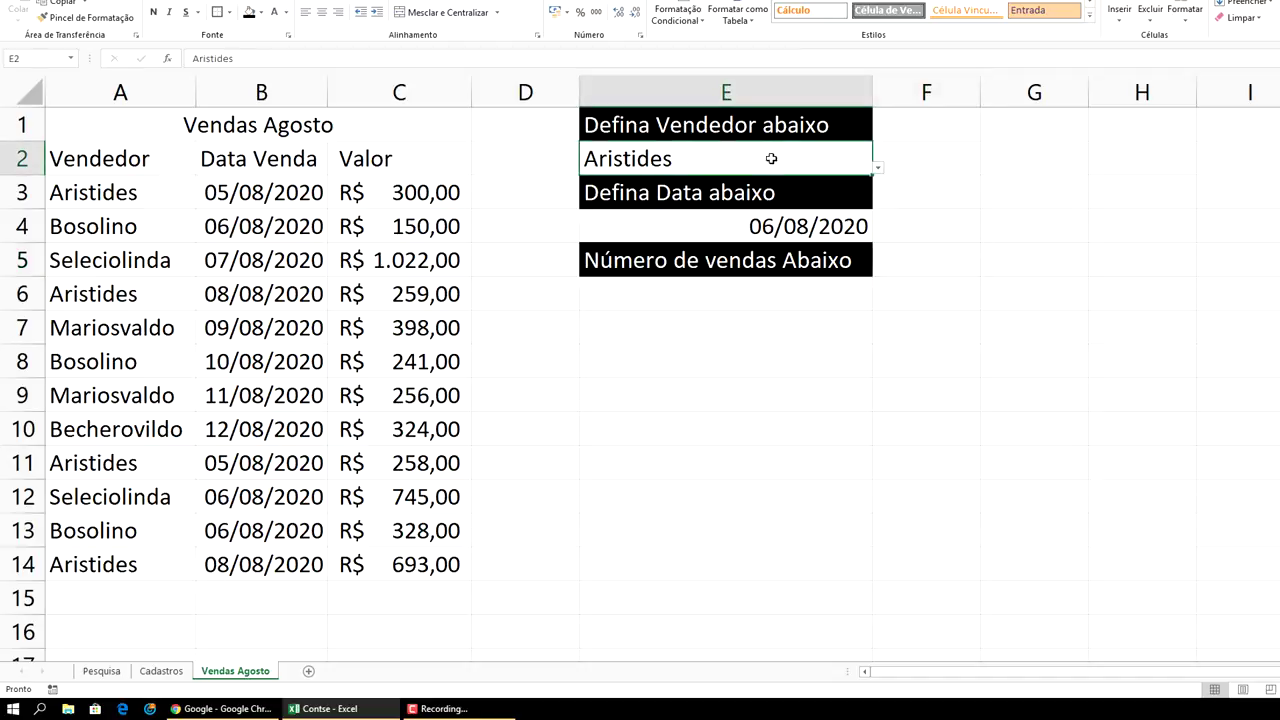
left_click(762, 226, "ctrl")
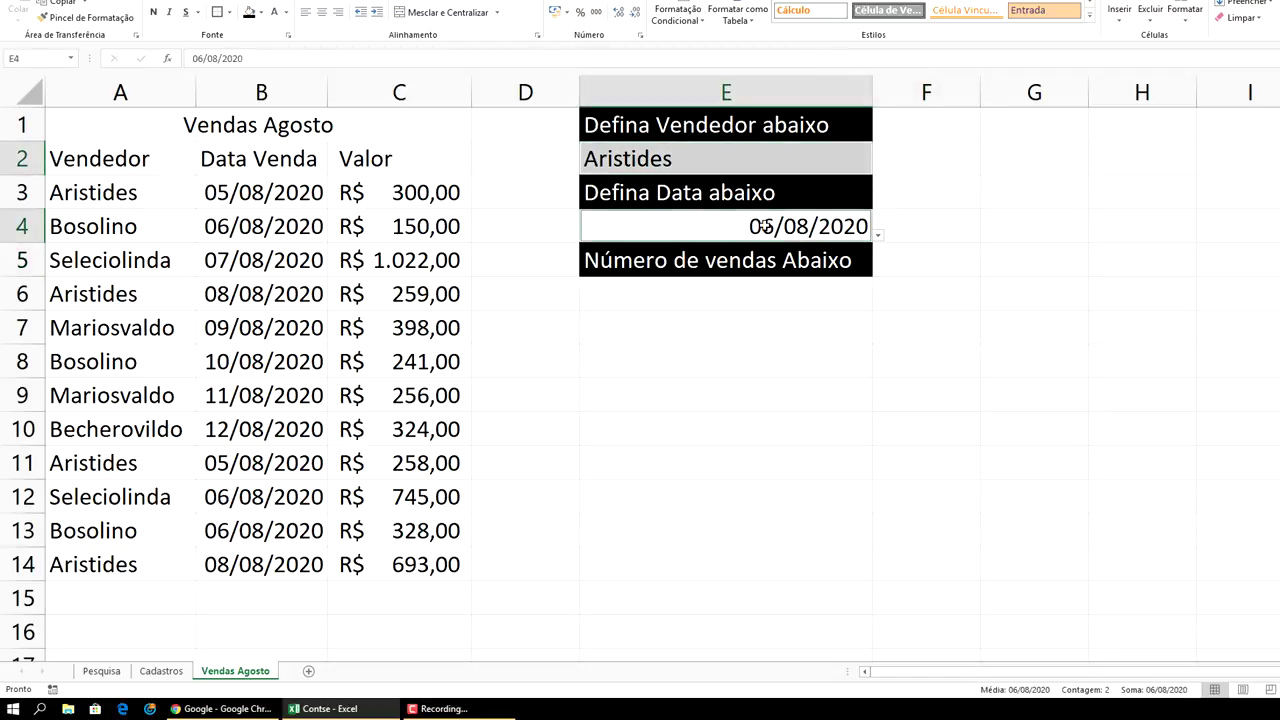
left_click(759, 304, "ctrl")
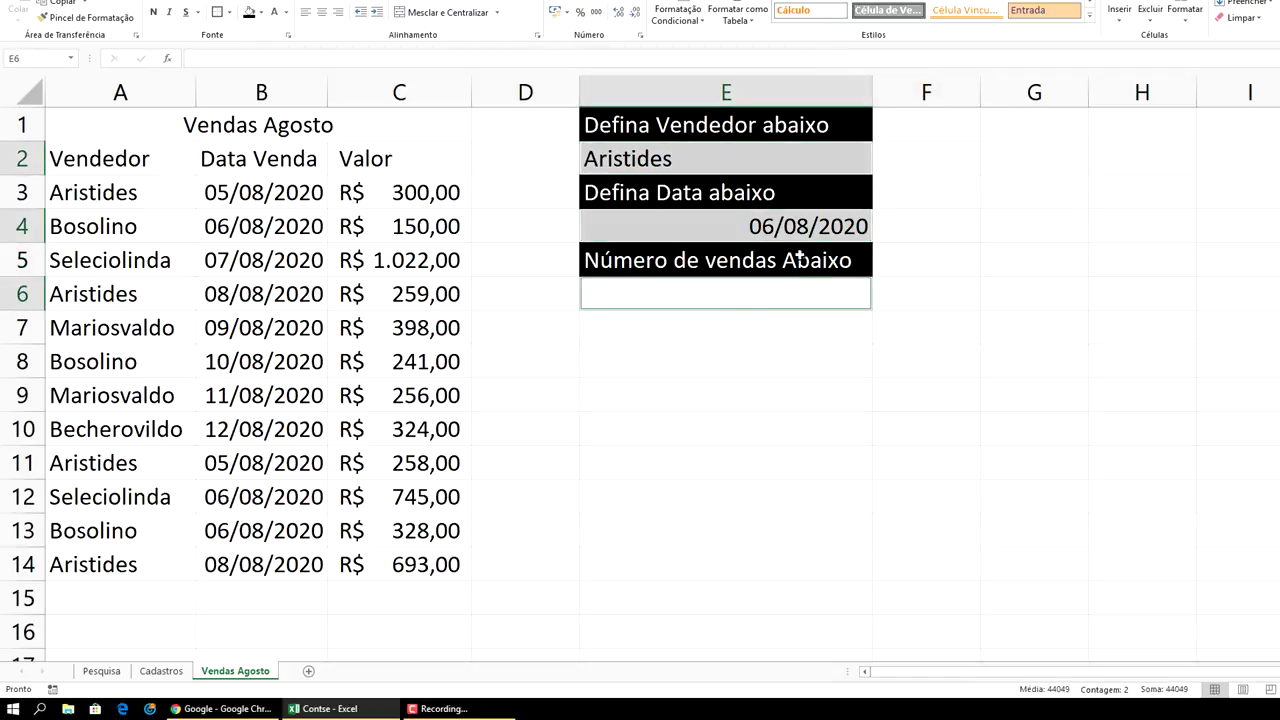
- Fill E2, E4 and E6 with peach
left_click(260, 12)
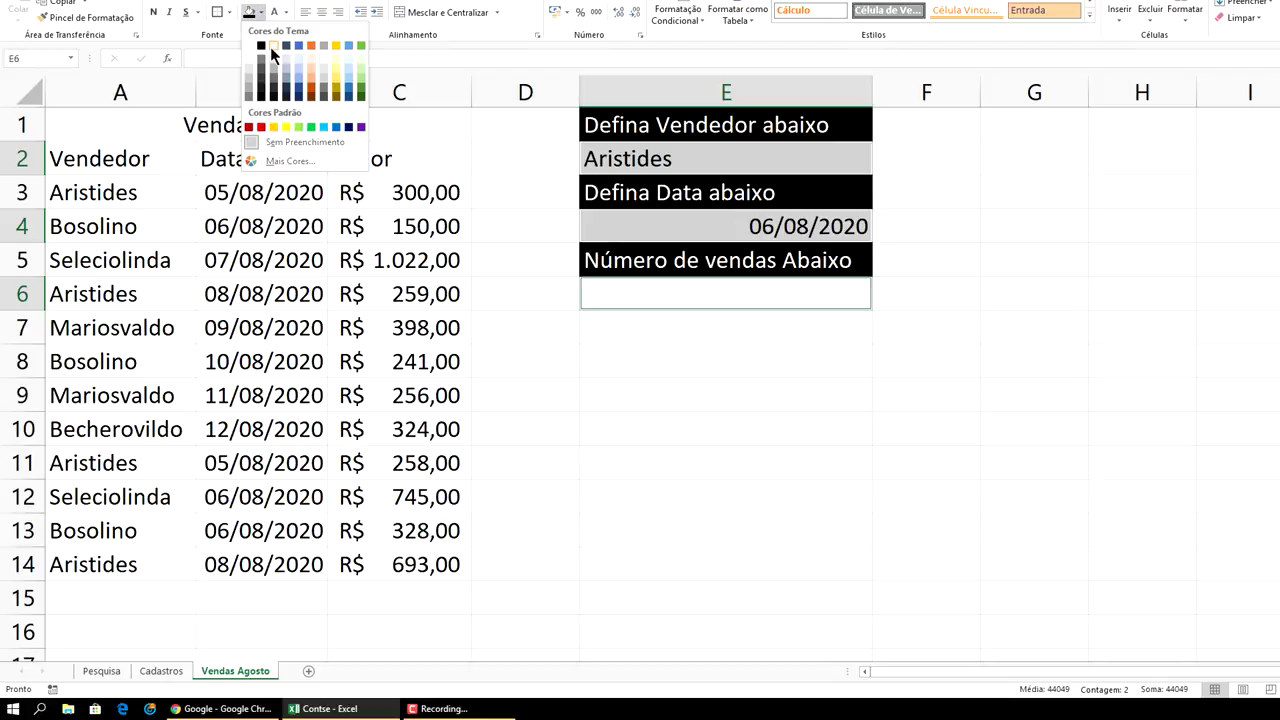
left_click(311, 84)
left_click(1089, 250)
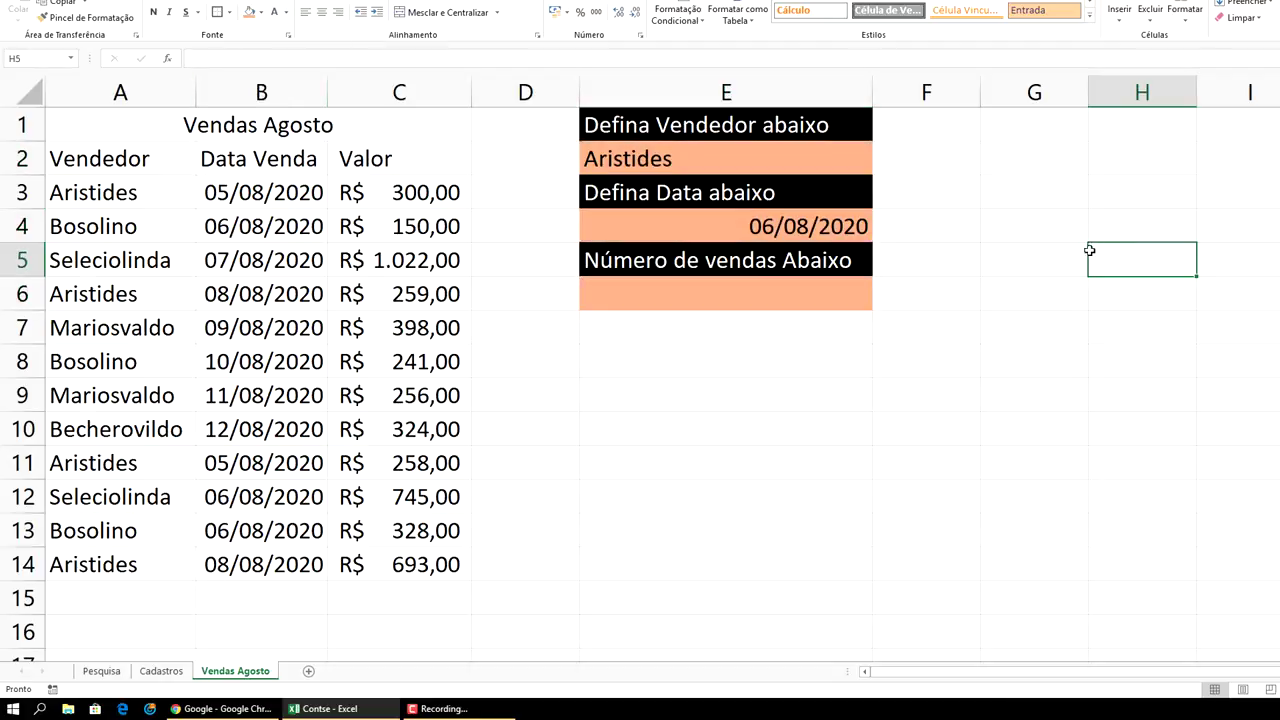
left_click(972, 251)
- Left-align the date in E4
left_click(739, 158)
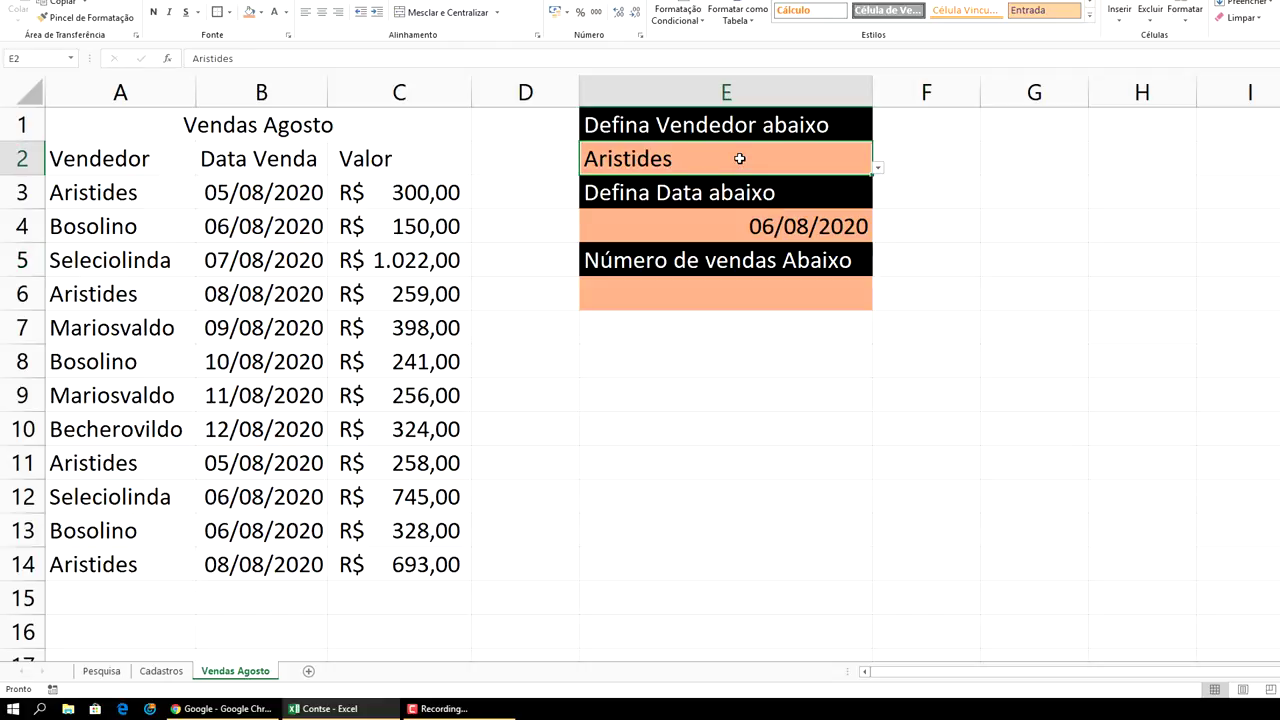
left_click(806, 225)
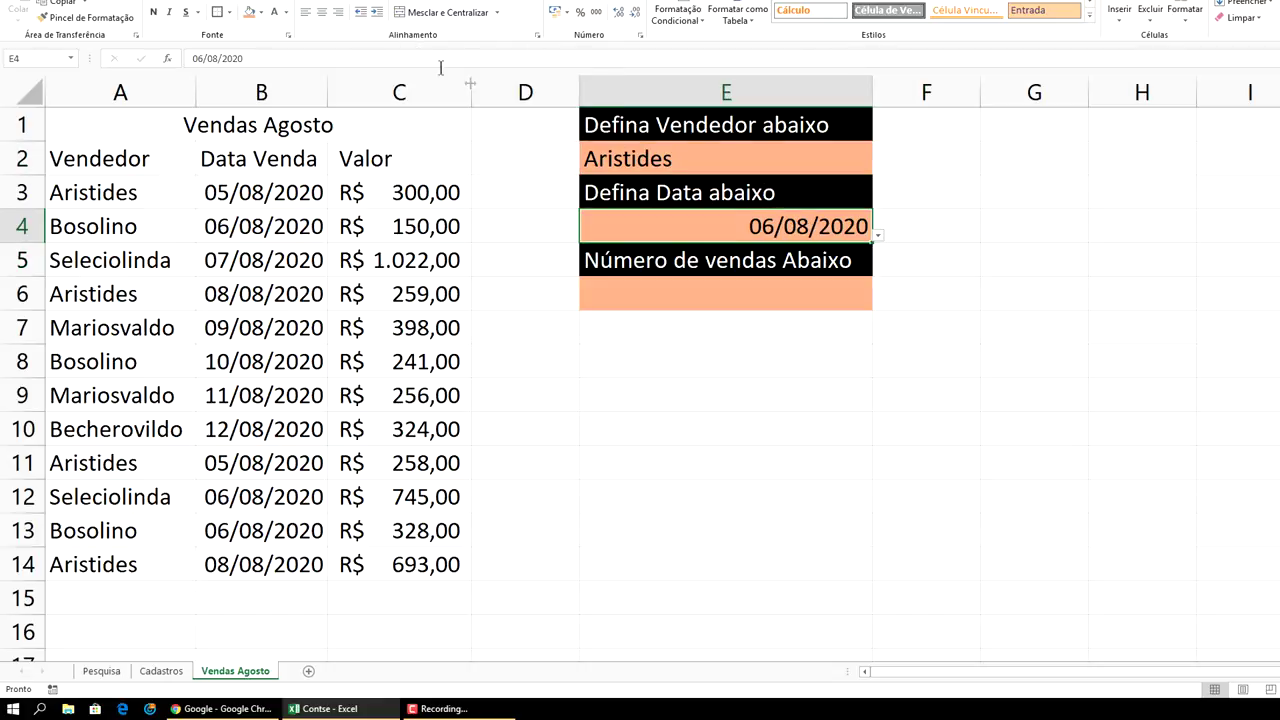
left_click(306, 12)
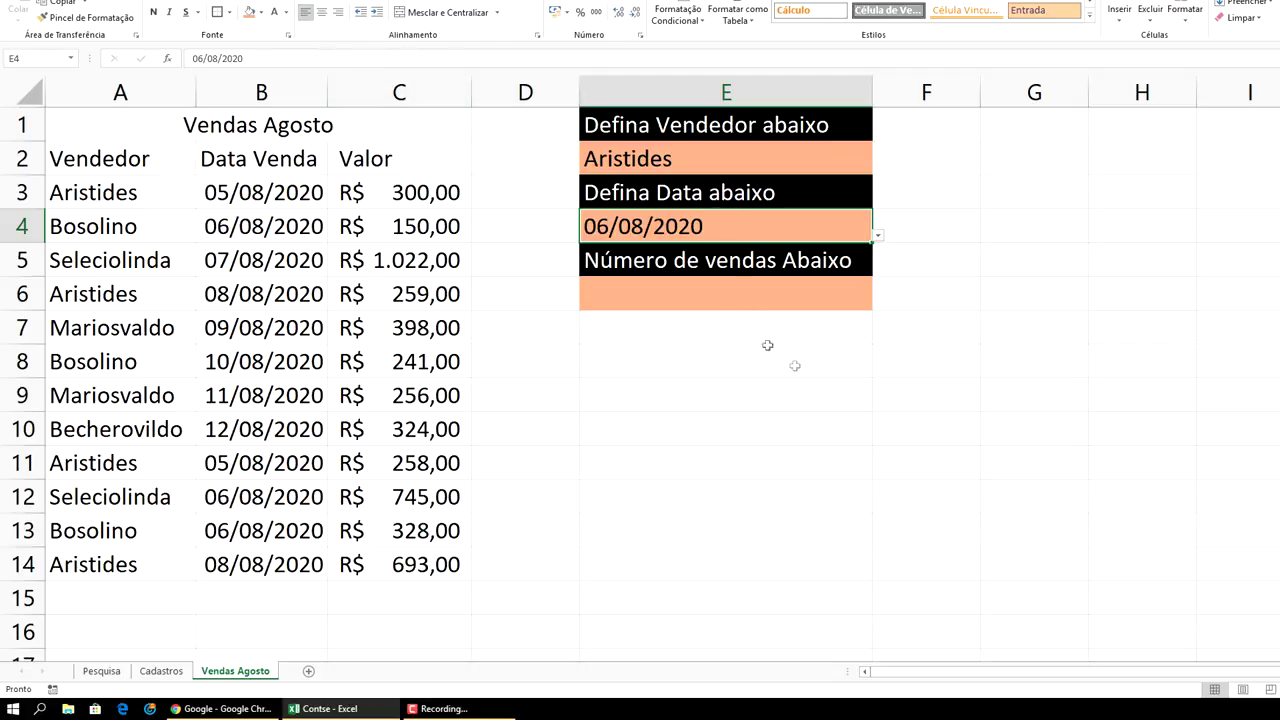
key("Down")
key("Down")
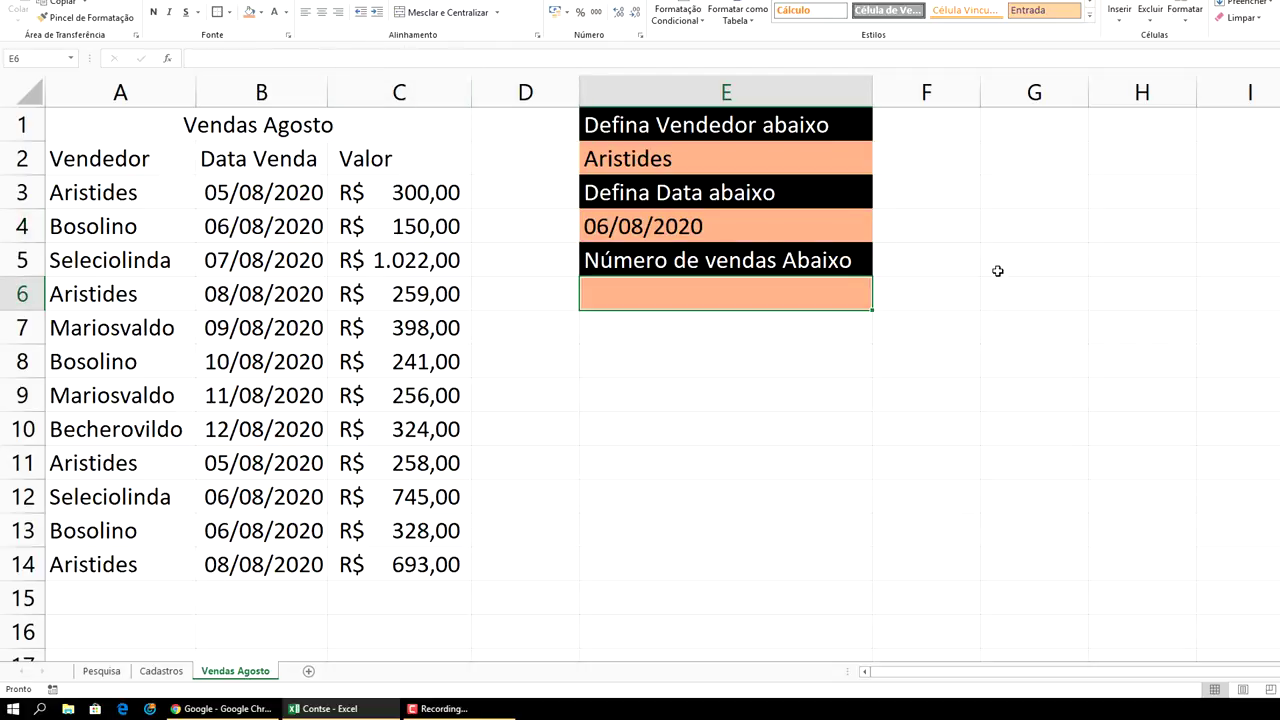
left_click(997, 271)
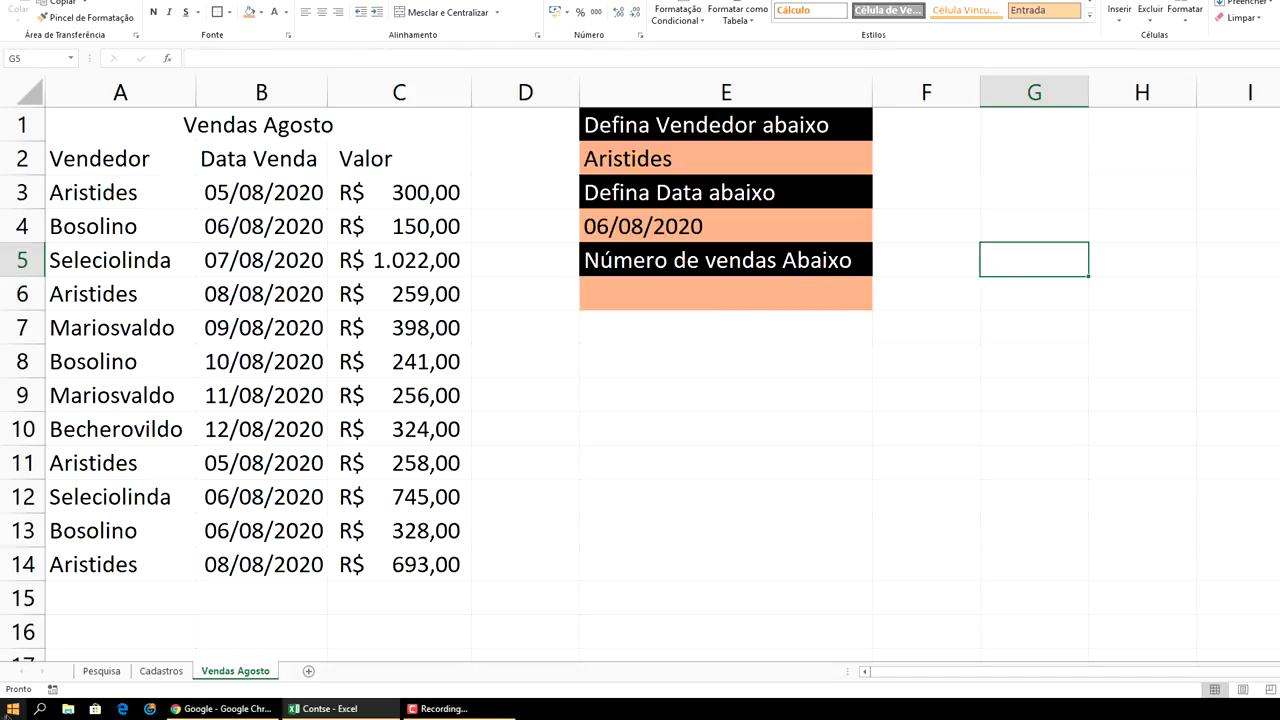
- Start the formula =cont.ses( in result cell E6
left_click(13, 709)
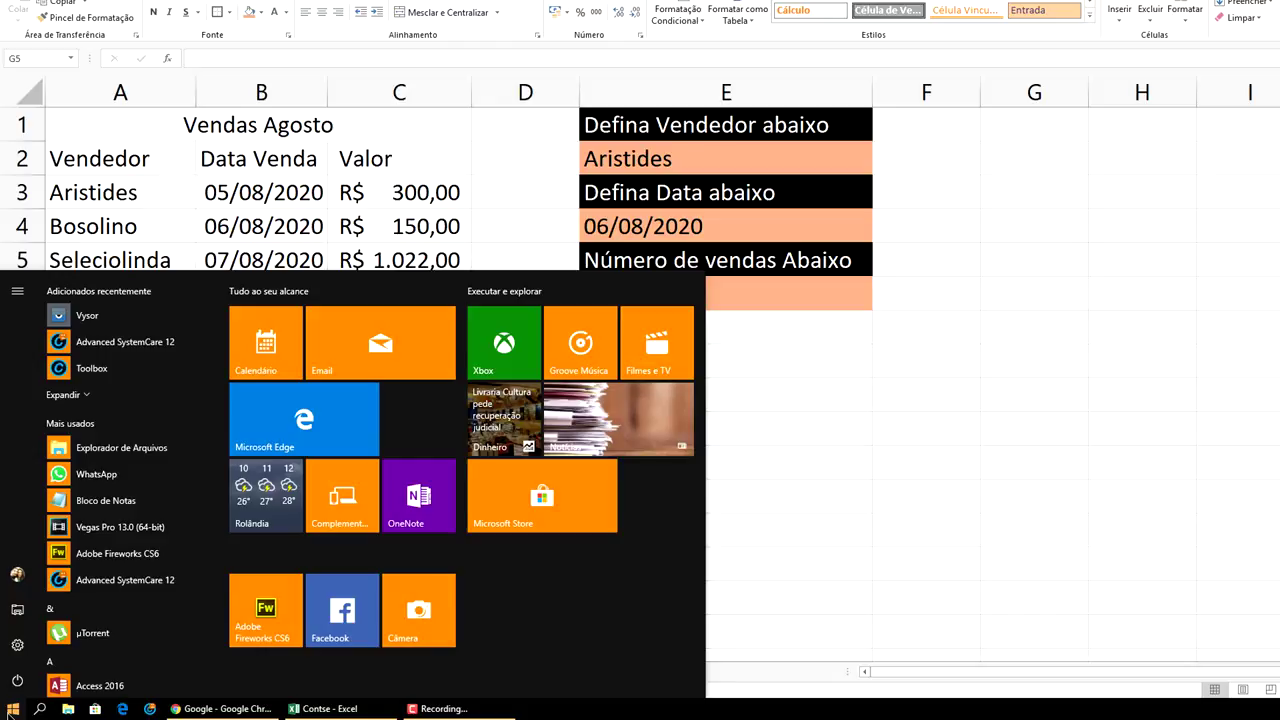
key("Escape")
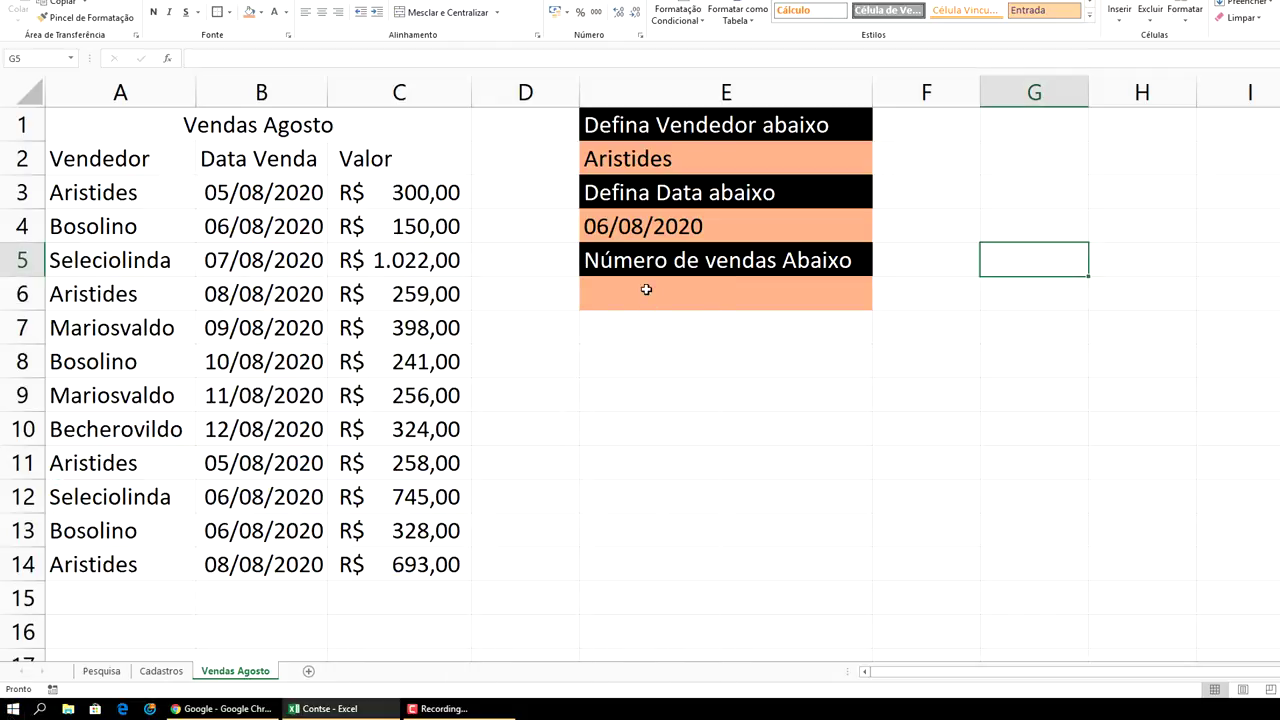
left_click(646, 290)
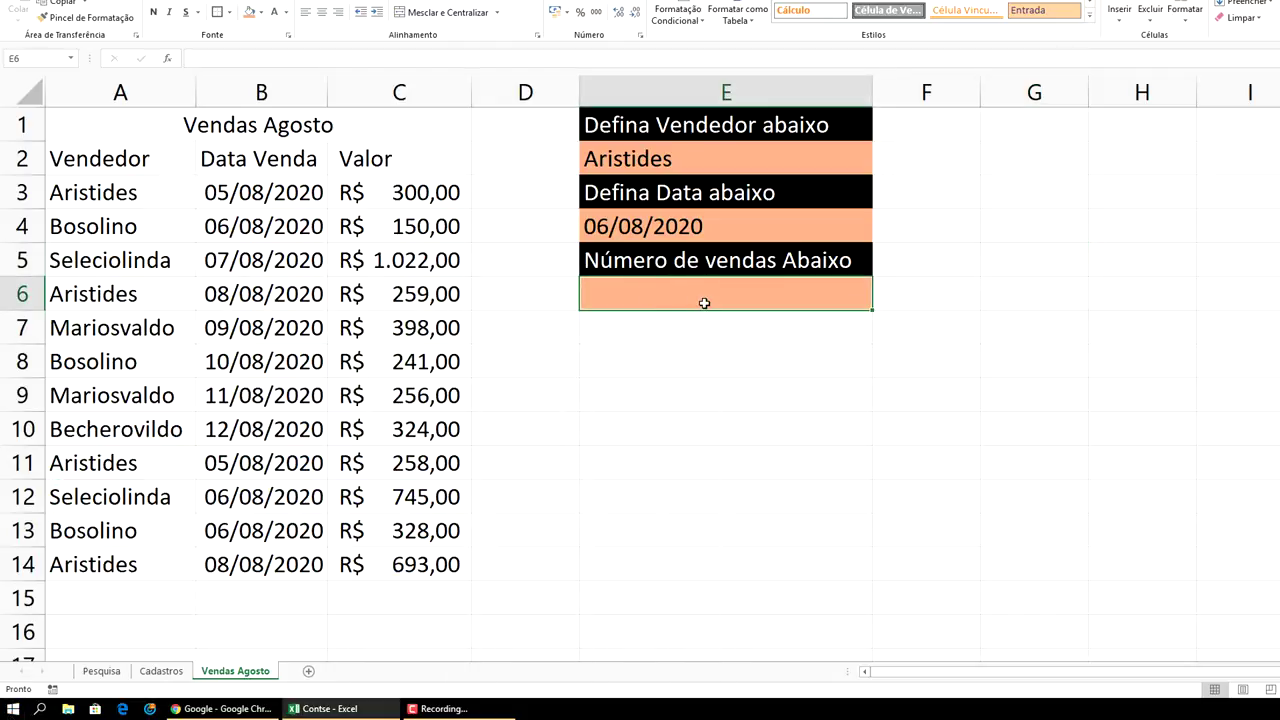
type("=")
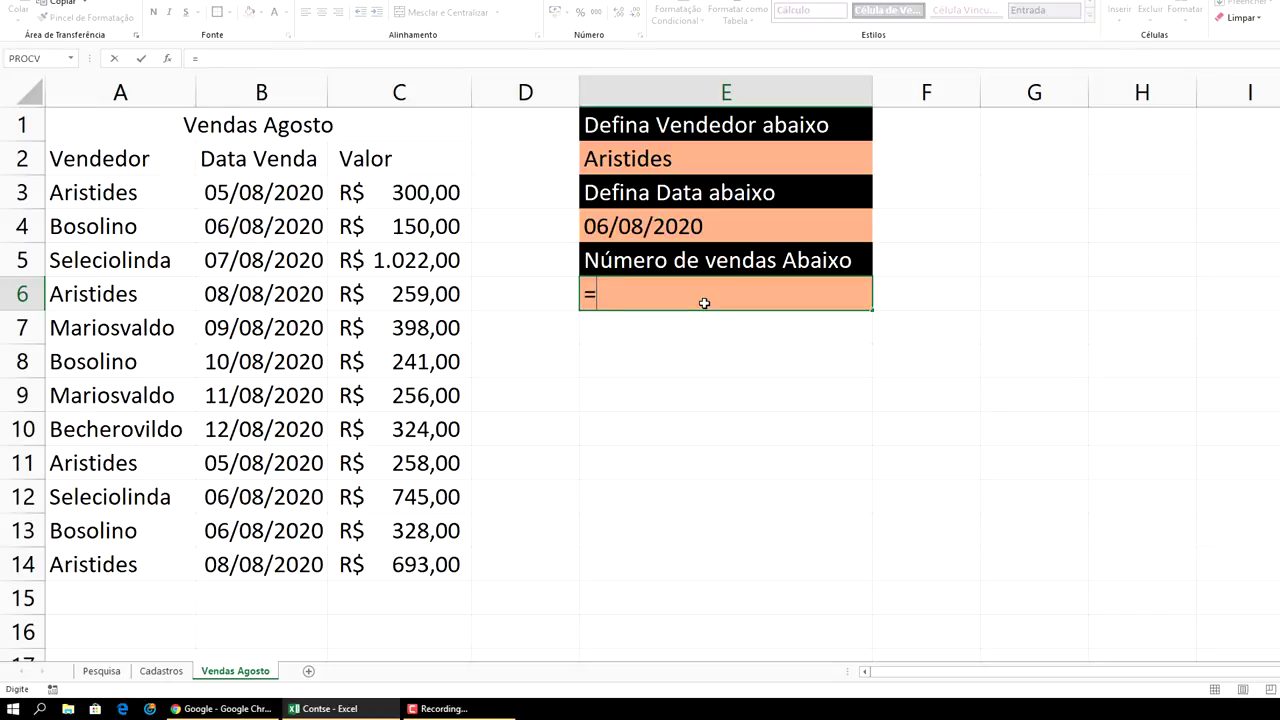
type("cont")
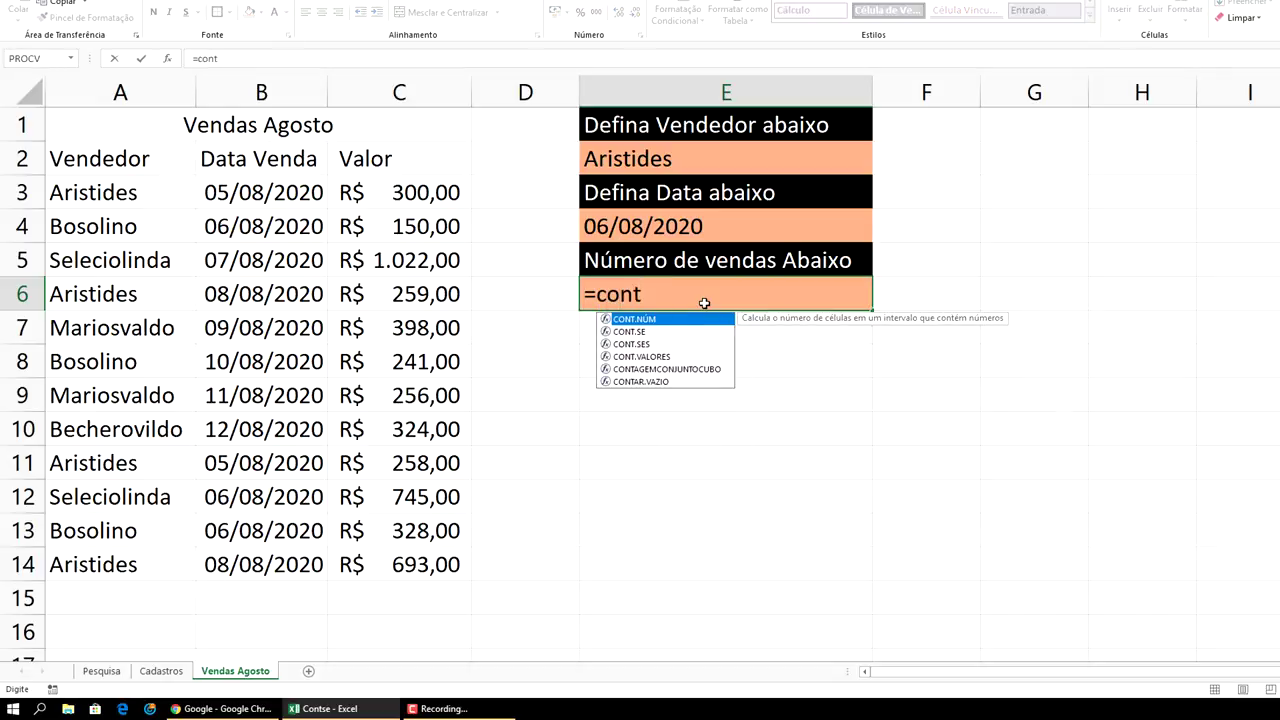
type(".ses")
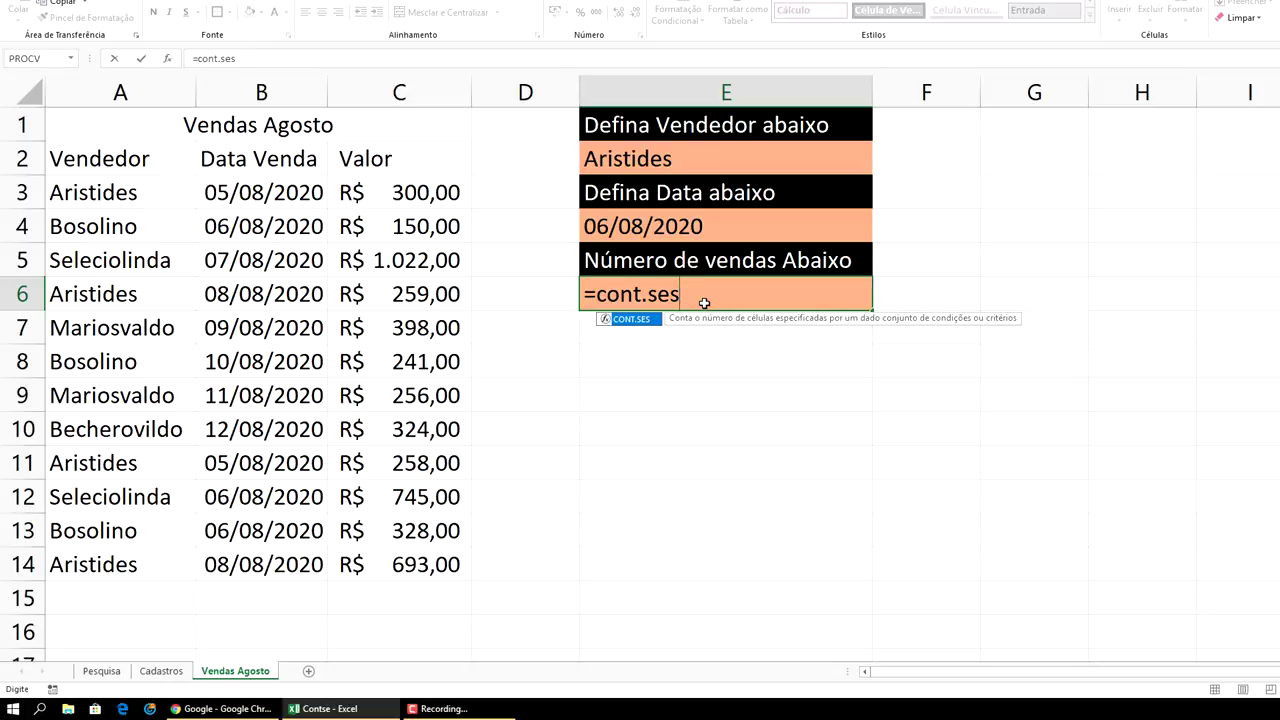
type("(")
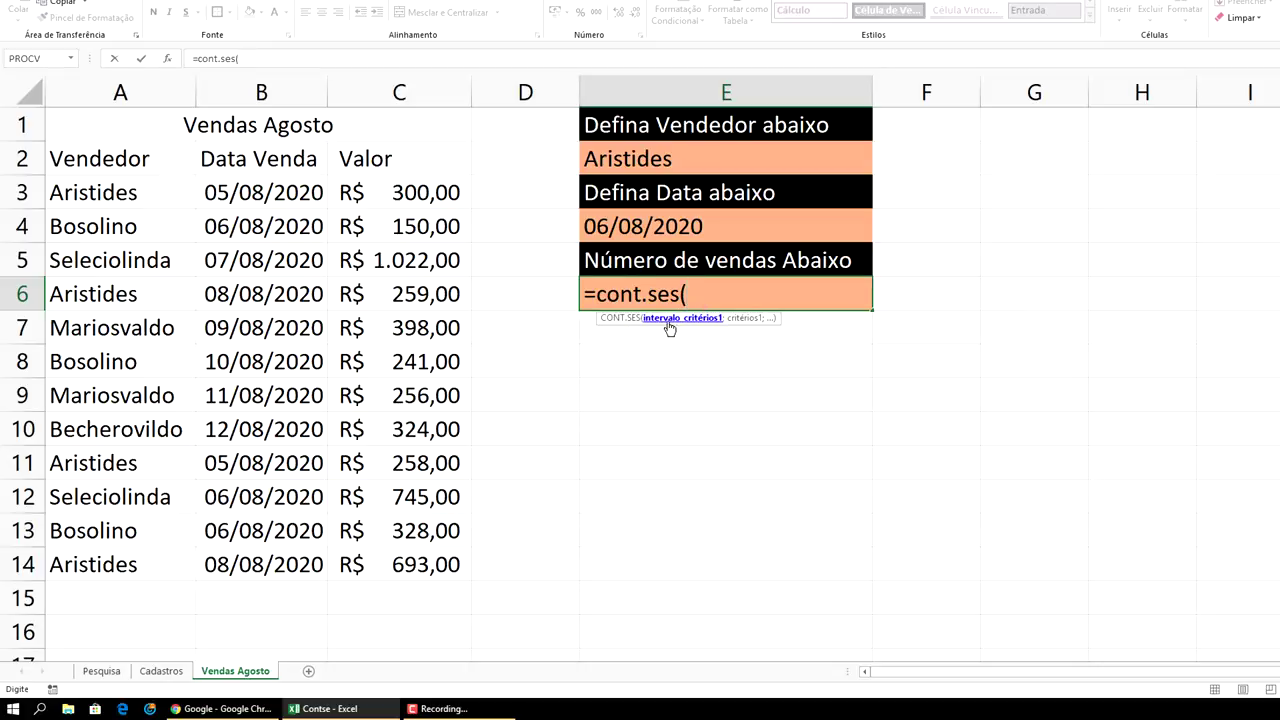
- Complete E6's formula as =CONT.SES(A3:A14;E2;B3:B14;E4) to count sales matching seller and date
left_click_drag(92, 190, 96, 556)
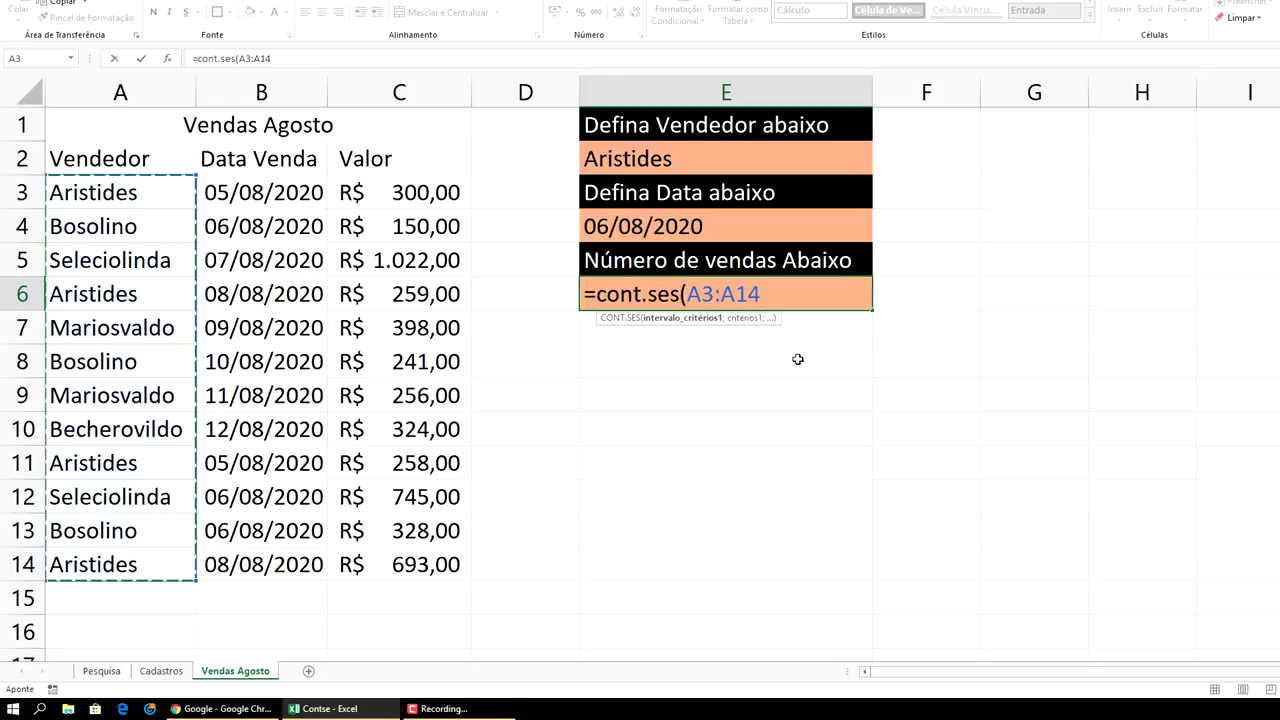
type(";")
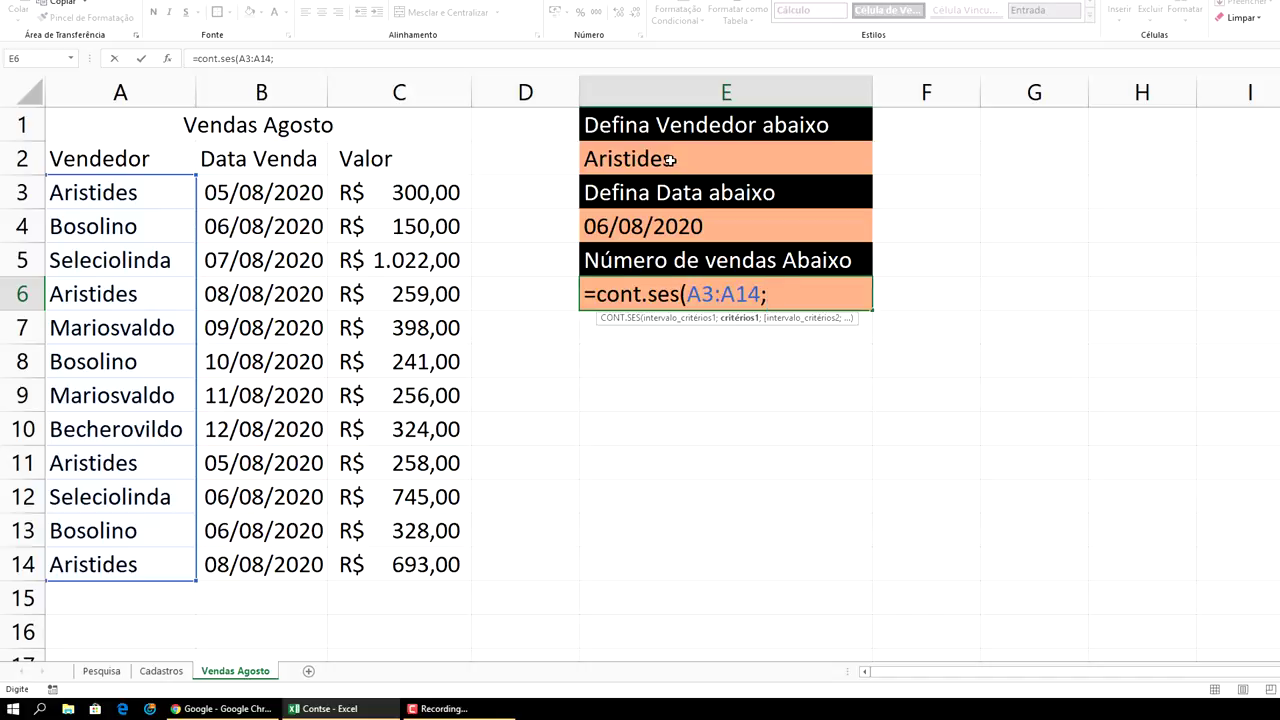
left_click(670, 160)
type(";")
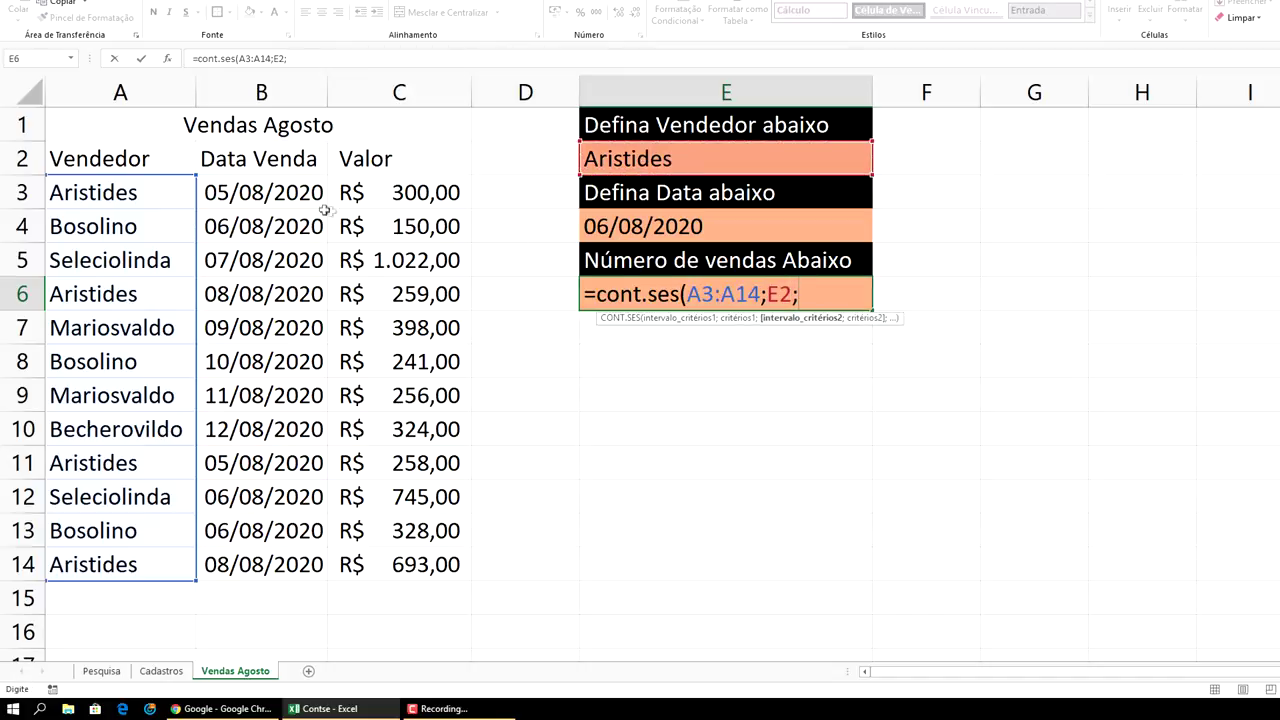
mouse_move(286, 195)
left_mouse_down()
mouse_move(276, 449)
mouse_move(287, 560)
left_mouse_up()
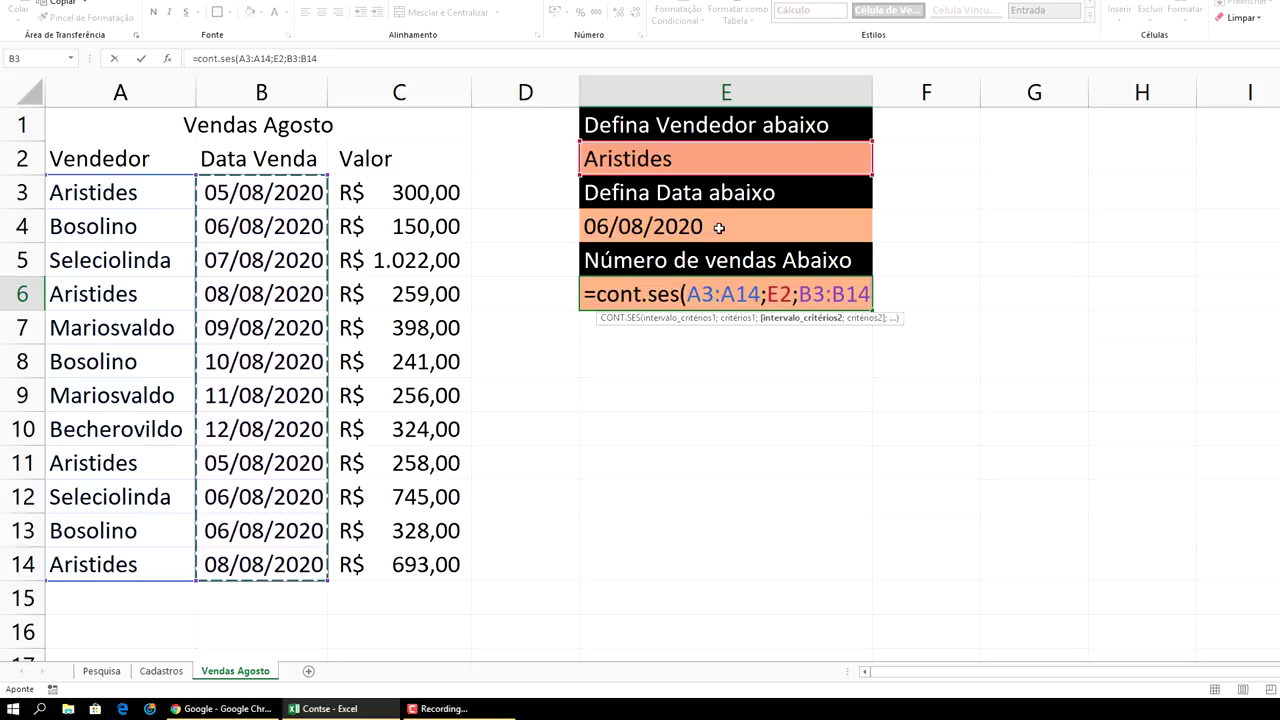
type(";")
left_click(668, 228)
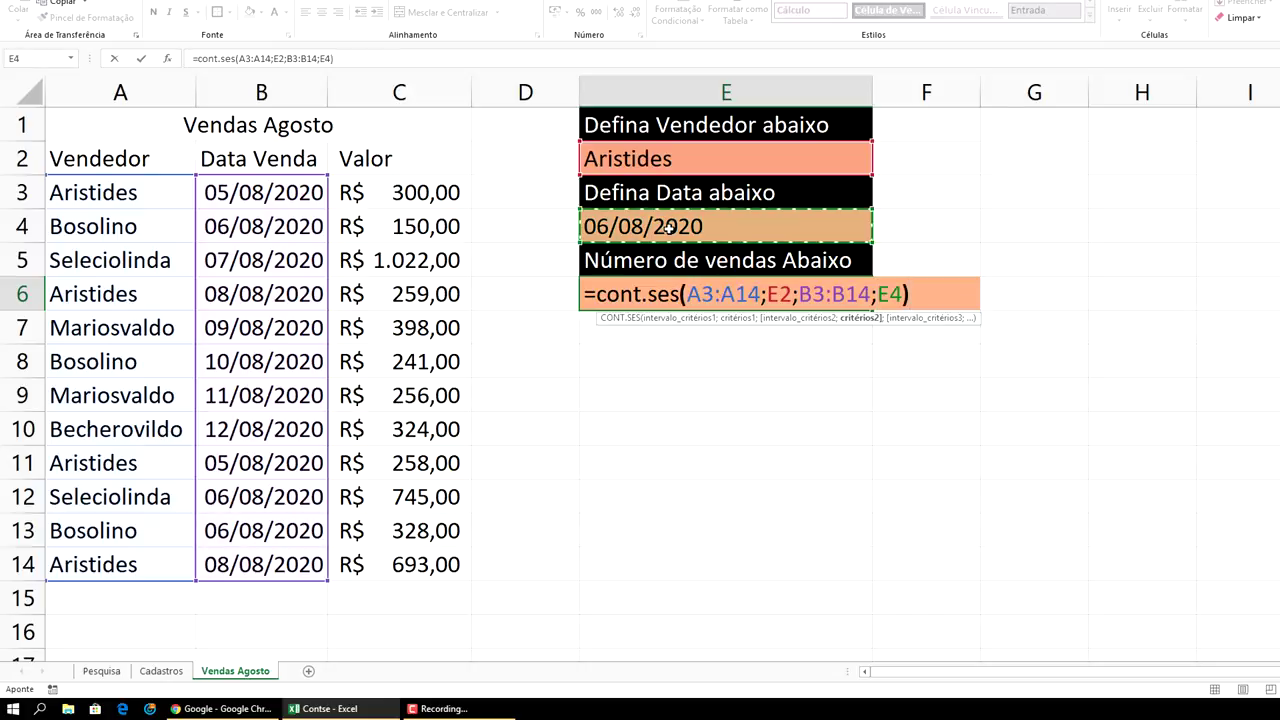
key("Return")
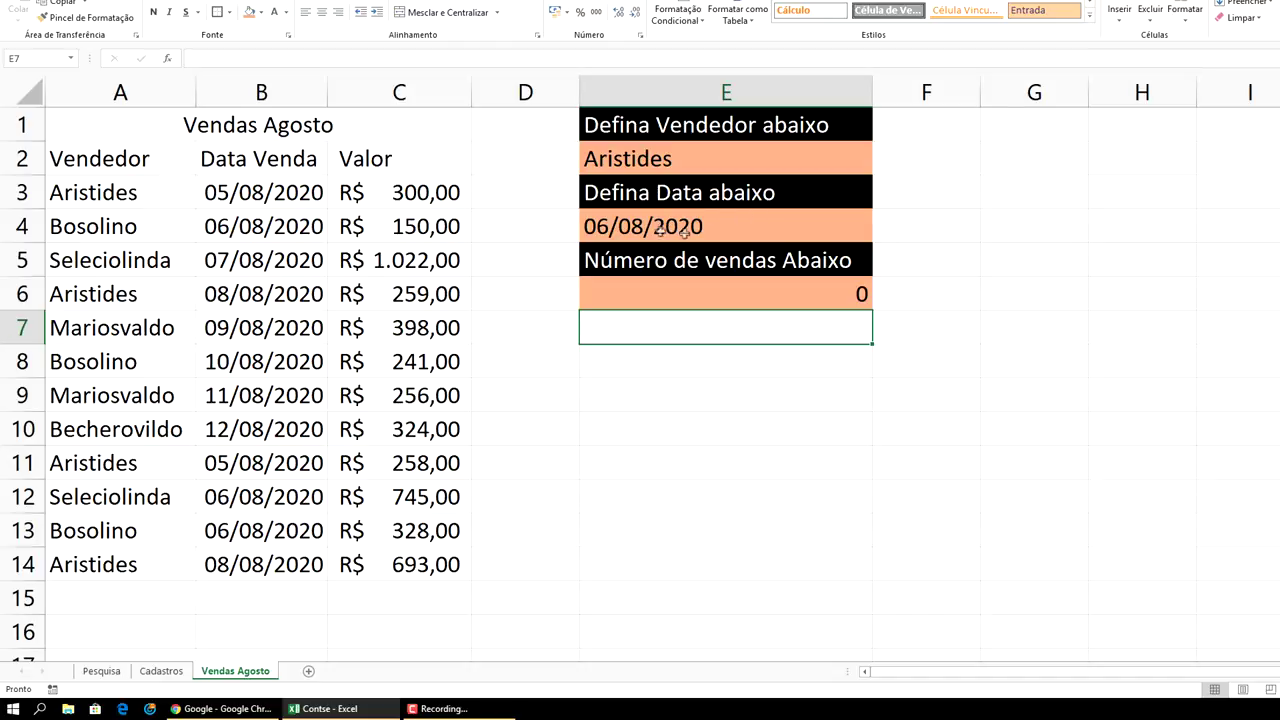
- Set E4 to 05/08/2020 from the date dropdown and check the matching sales in rows 3 and 11
left_click(764, 218)
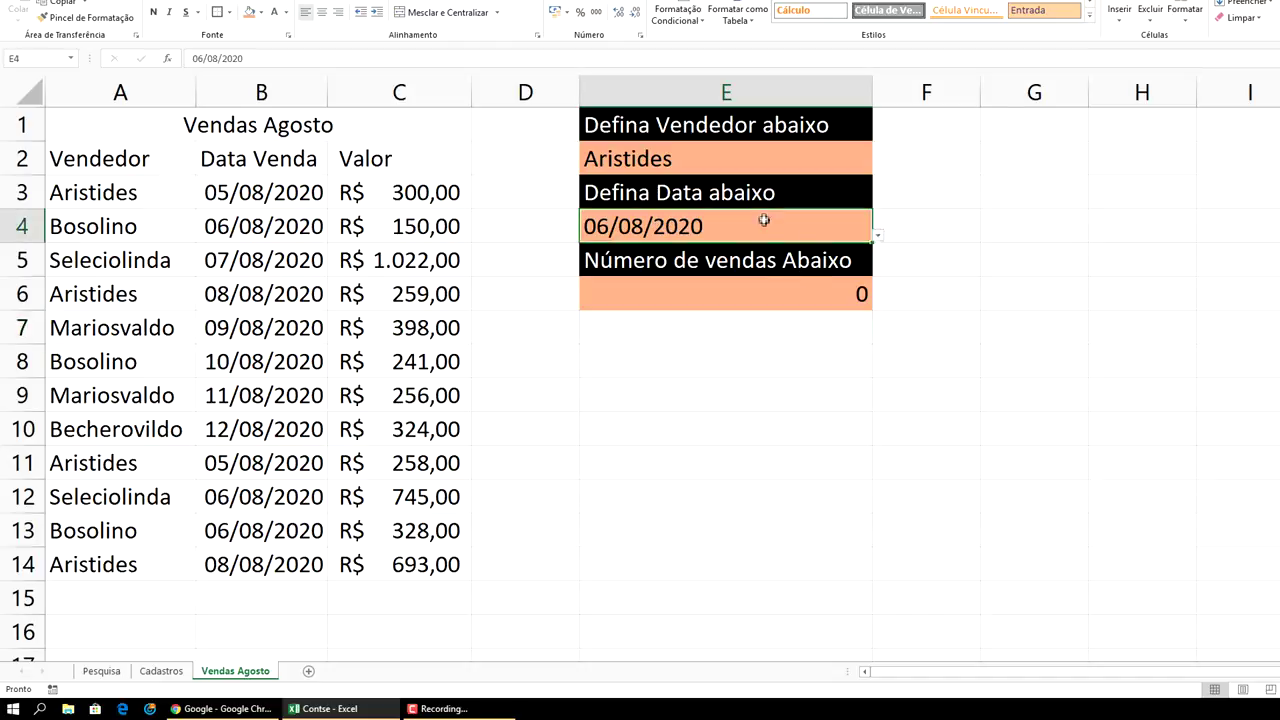
left_click(877, 238)
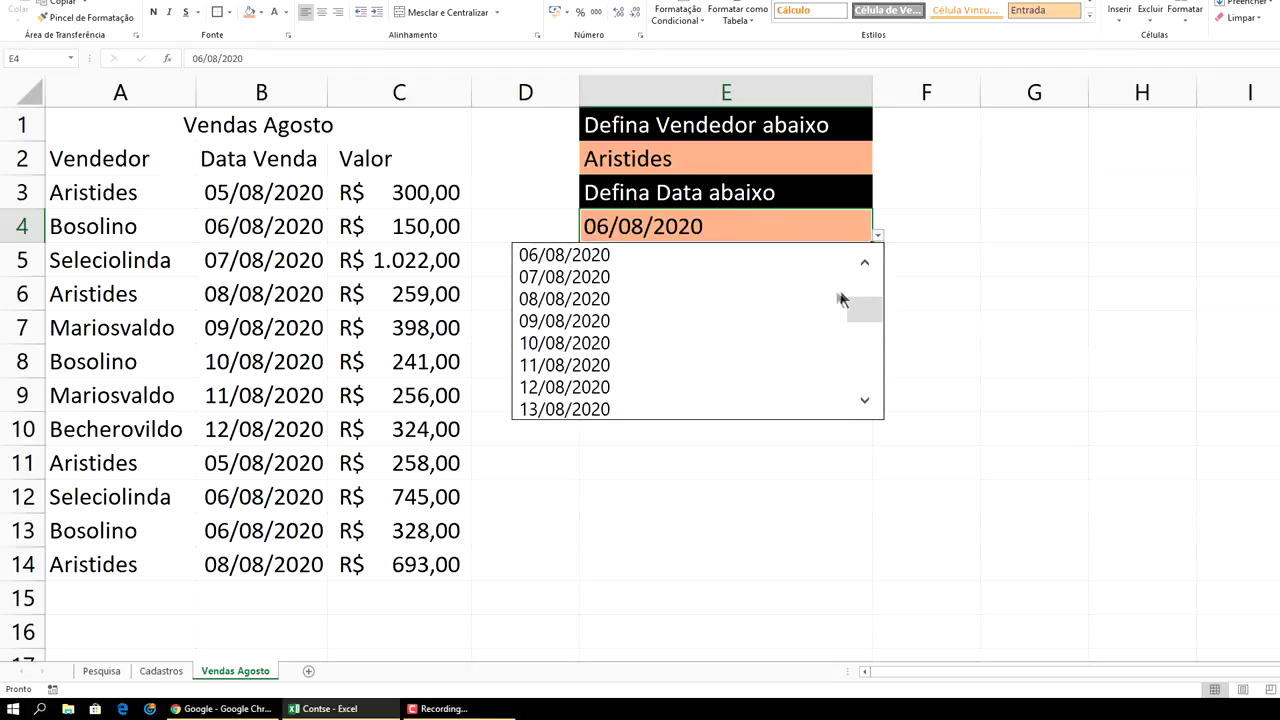
left_click(866, 262)
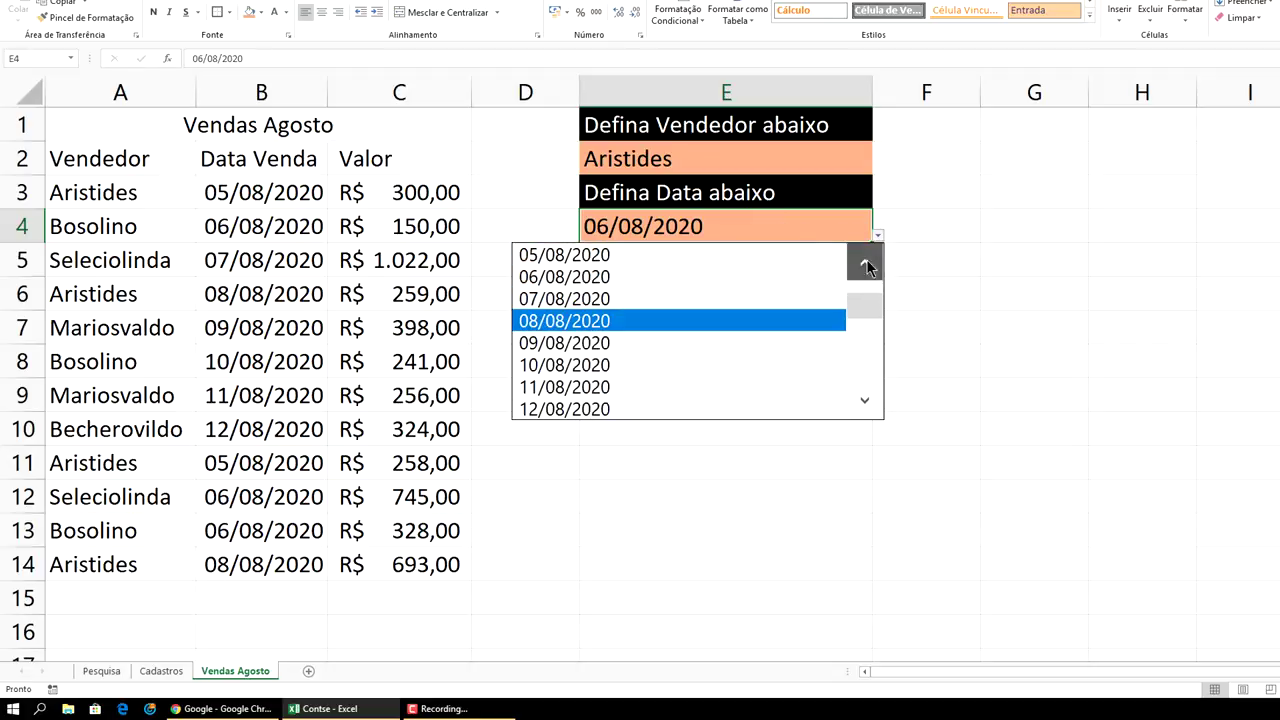
left_click(590, 257)
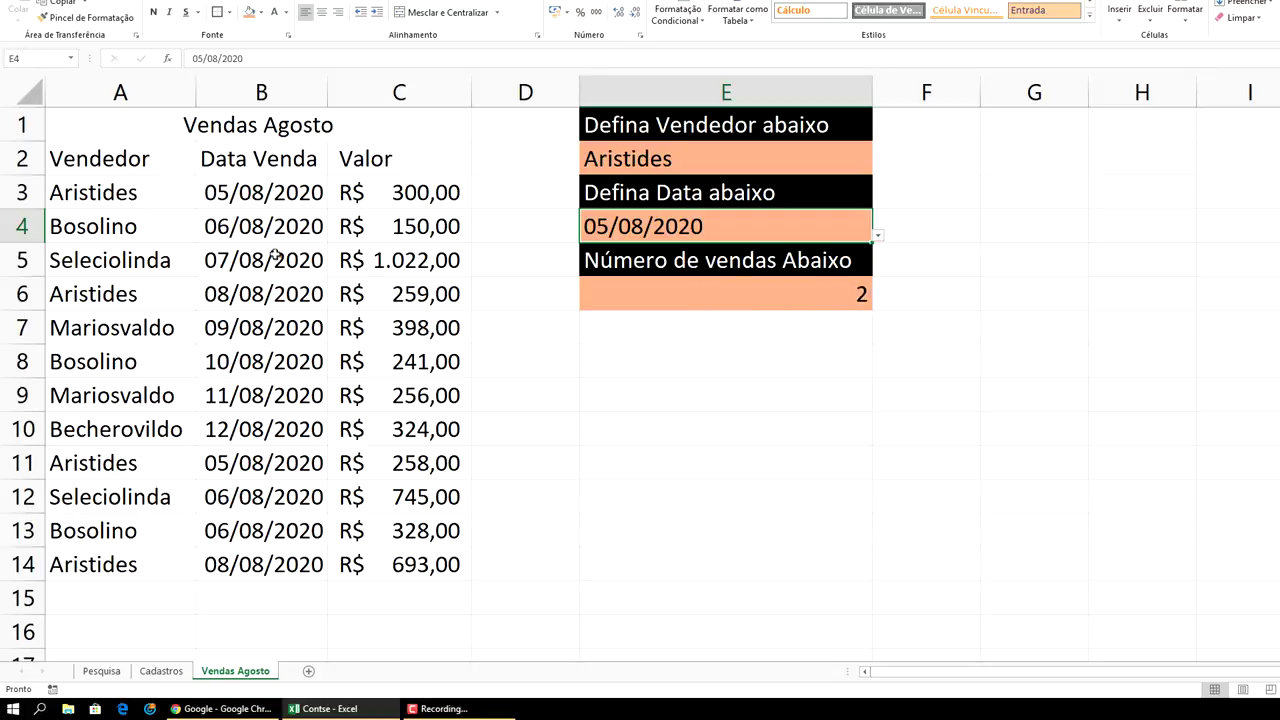
left_click(247, 197)
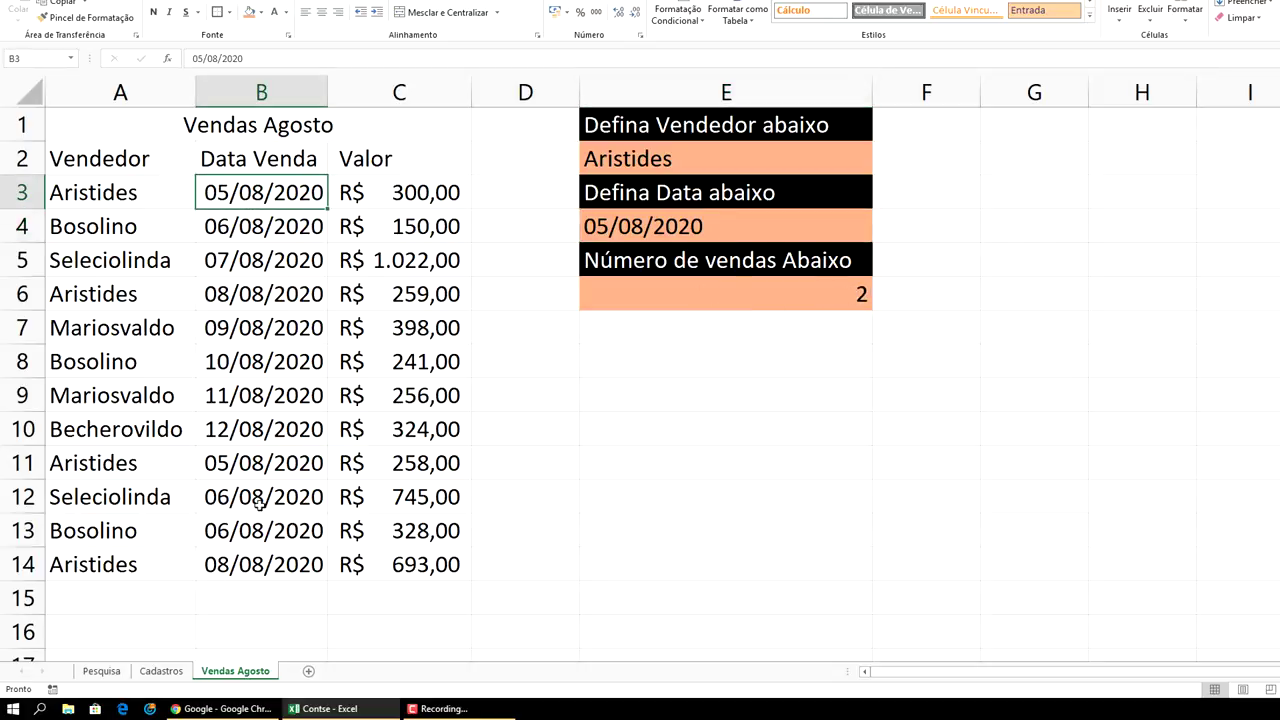
left_click(258, 468)
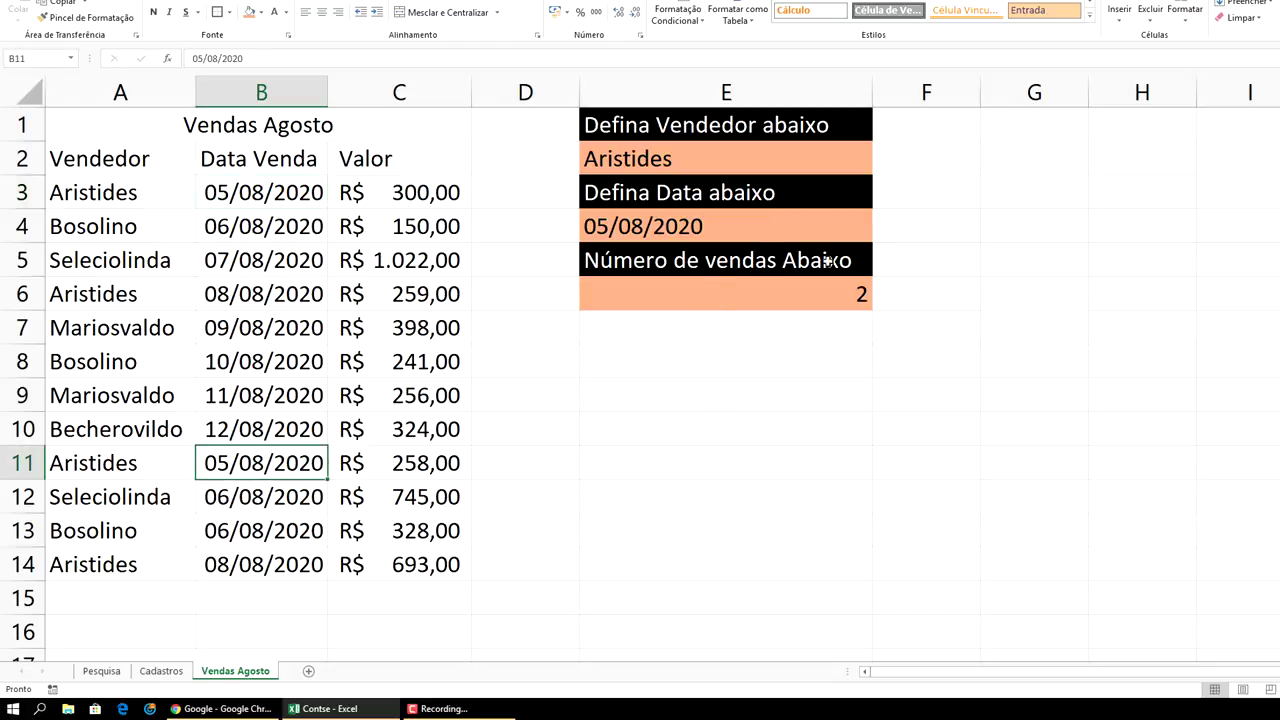
- Choose Mariosvaldo as the seller in E2 and try 06/08/2020 as the date
left_click(815, 165)
left_click(879, 168)
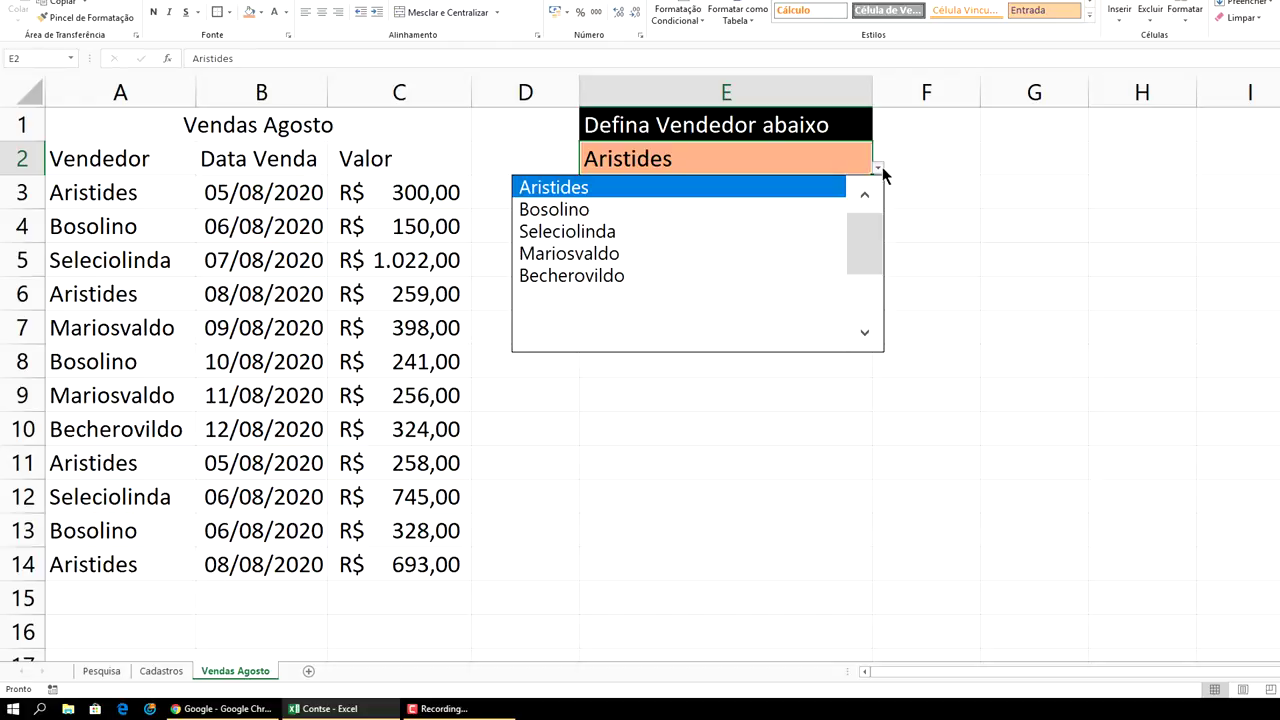
left_click(723, 254)
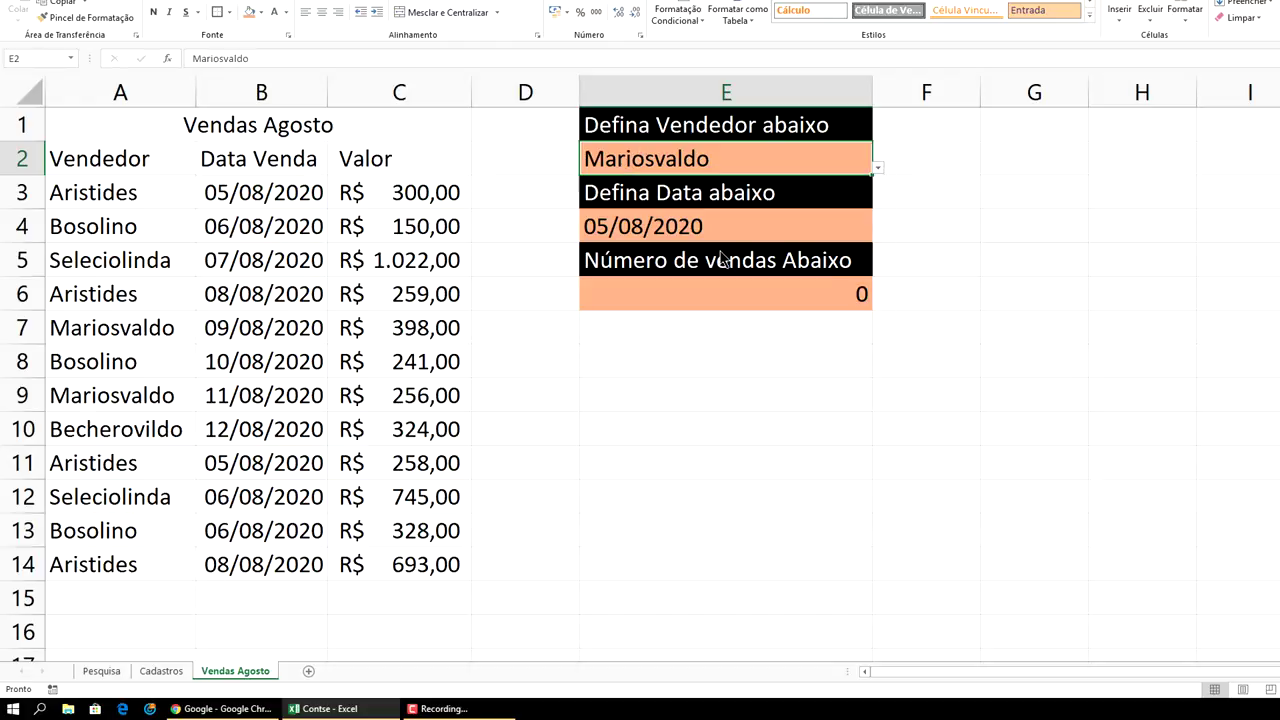
left_click(812, 225)
left_click(879, 235)
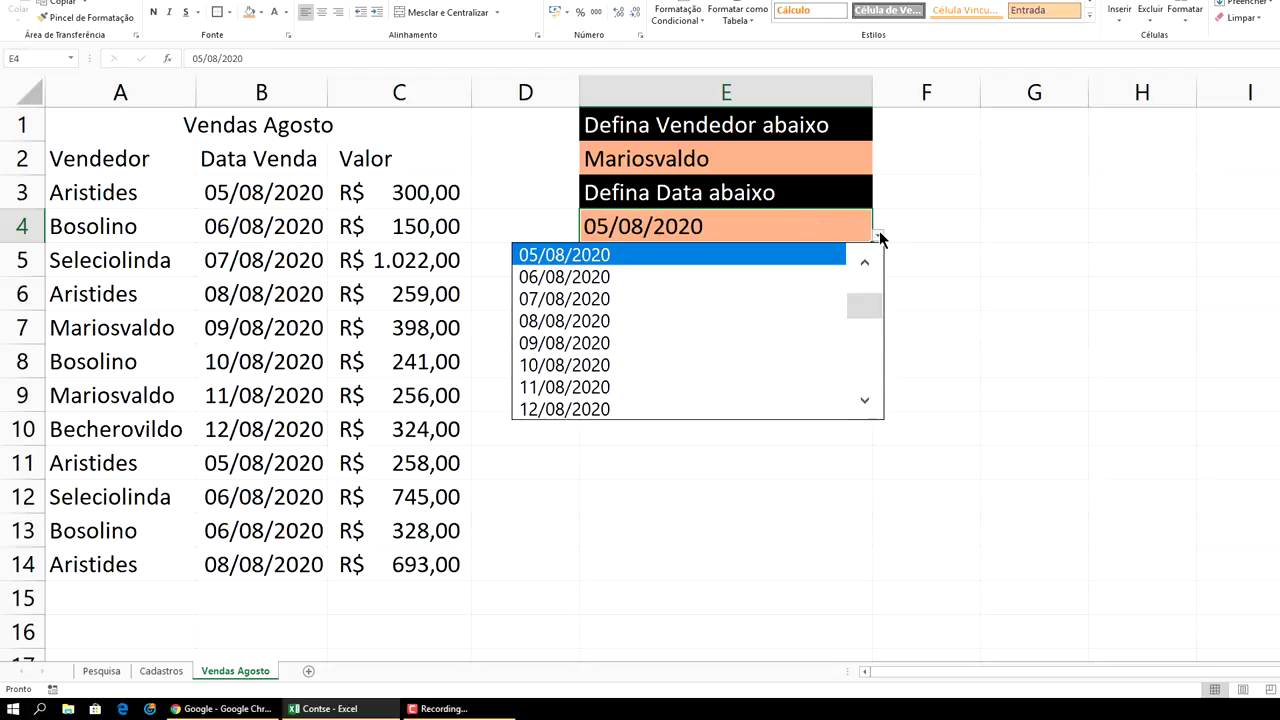
left_click(745, 281)
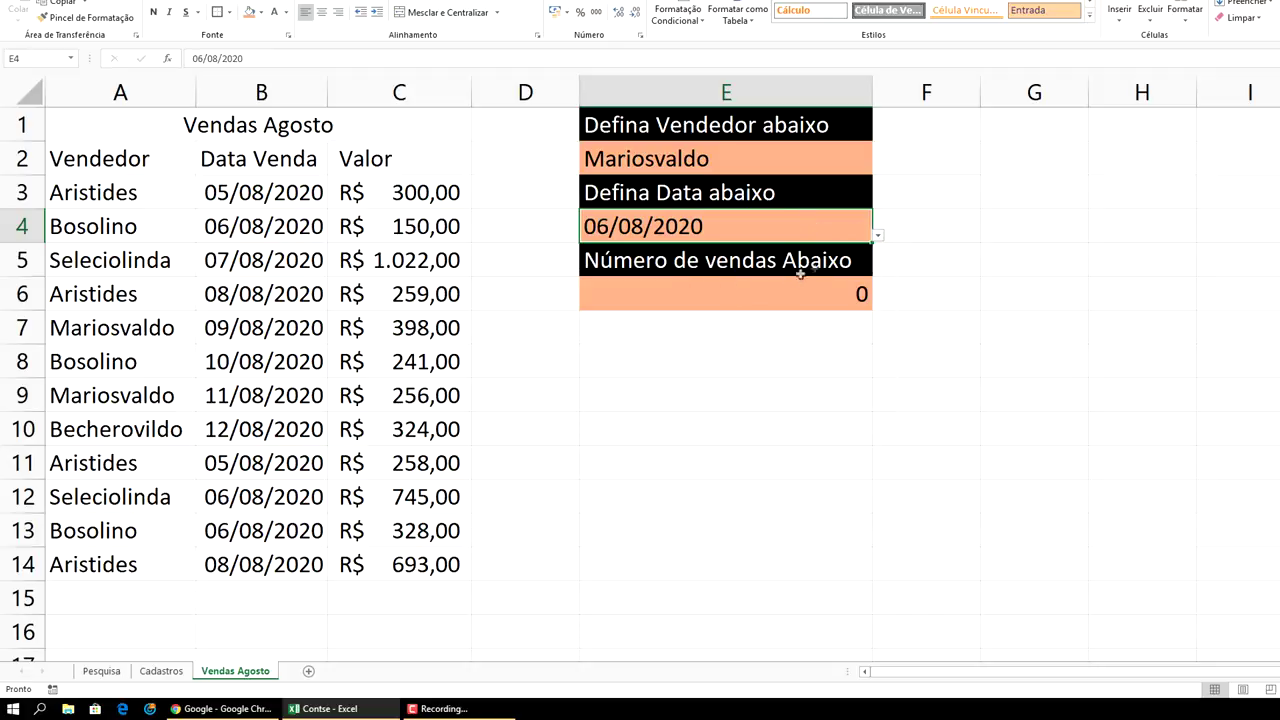
- Change the date in E4 to 11/08/2020 and confirm E6's count returns 1
left_click(878, 238)
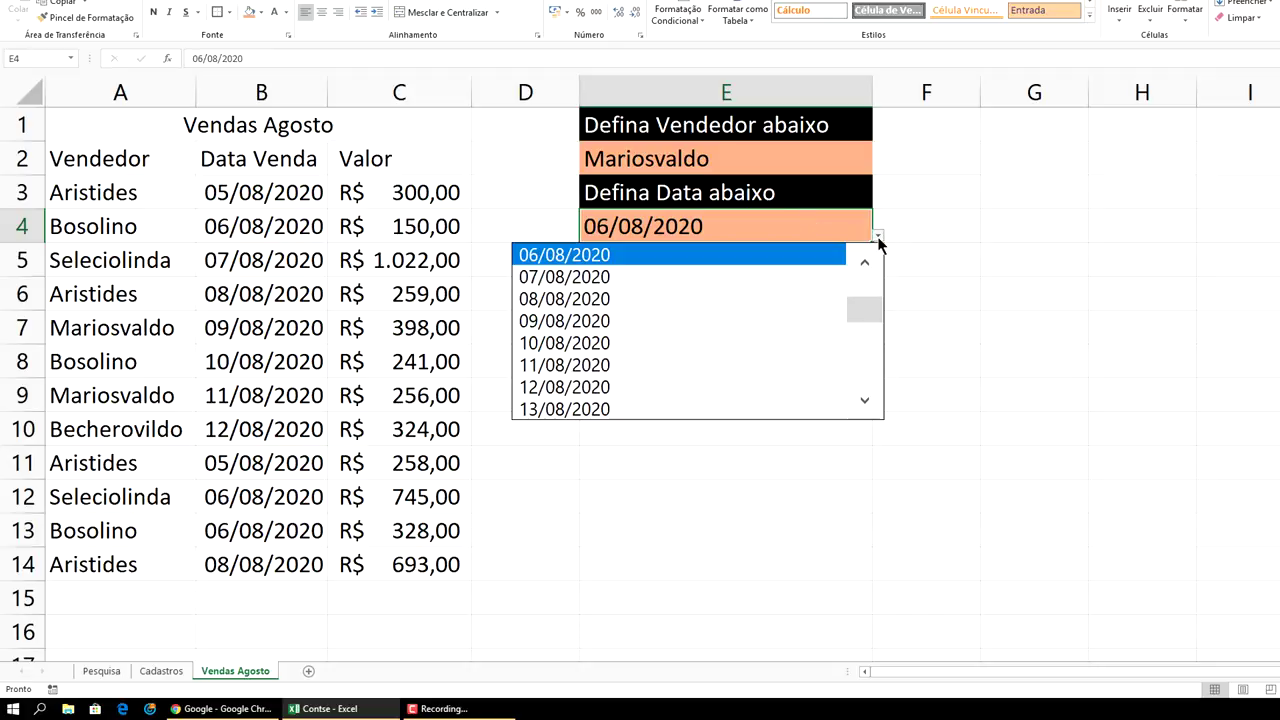
left_click(653, 364)
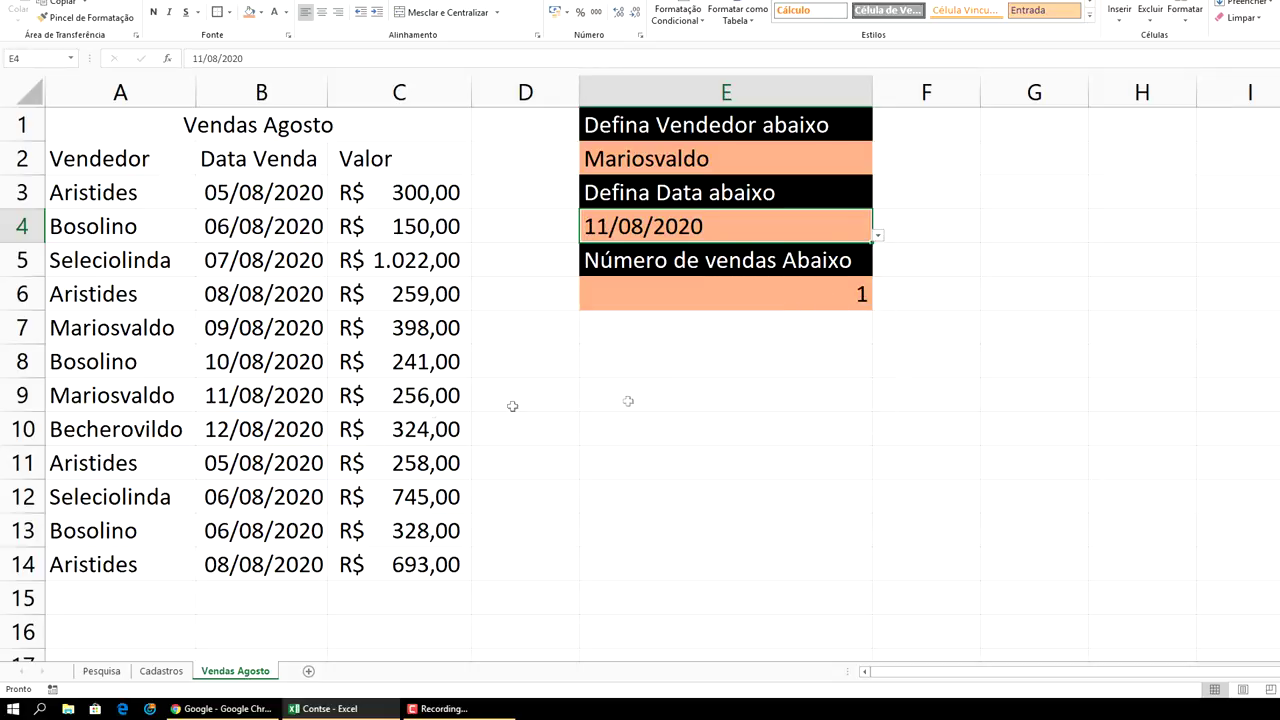
left_click(1012, 248)
left_click(798, 292)
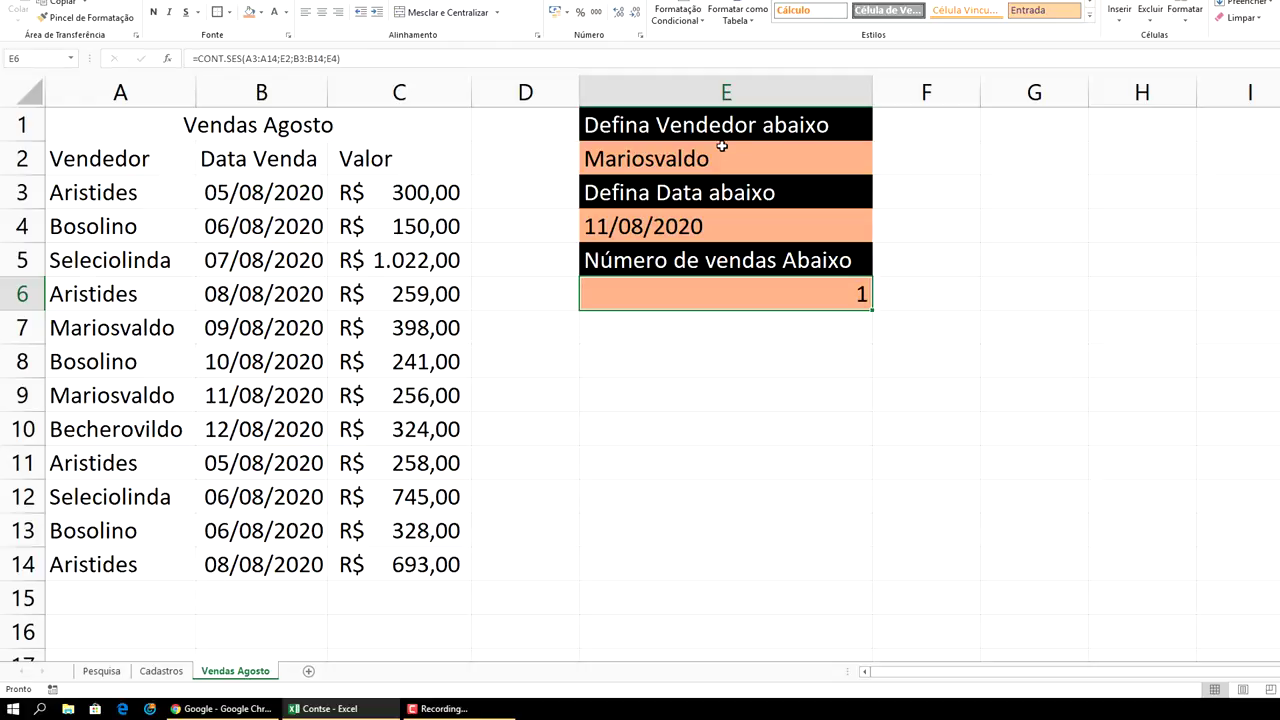
left_click(728, 358)
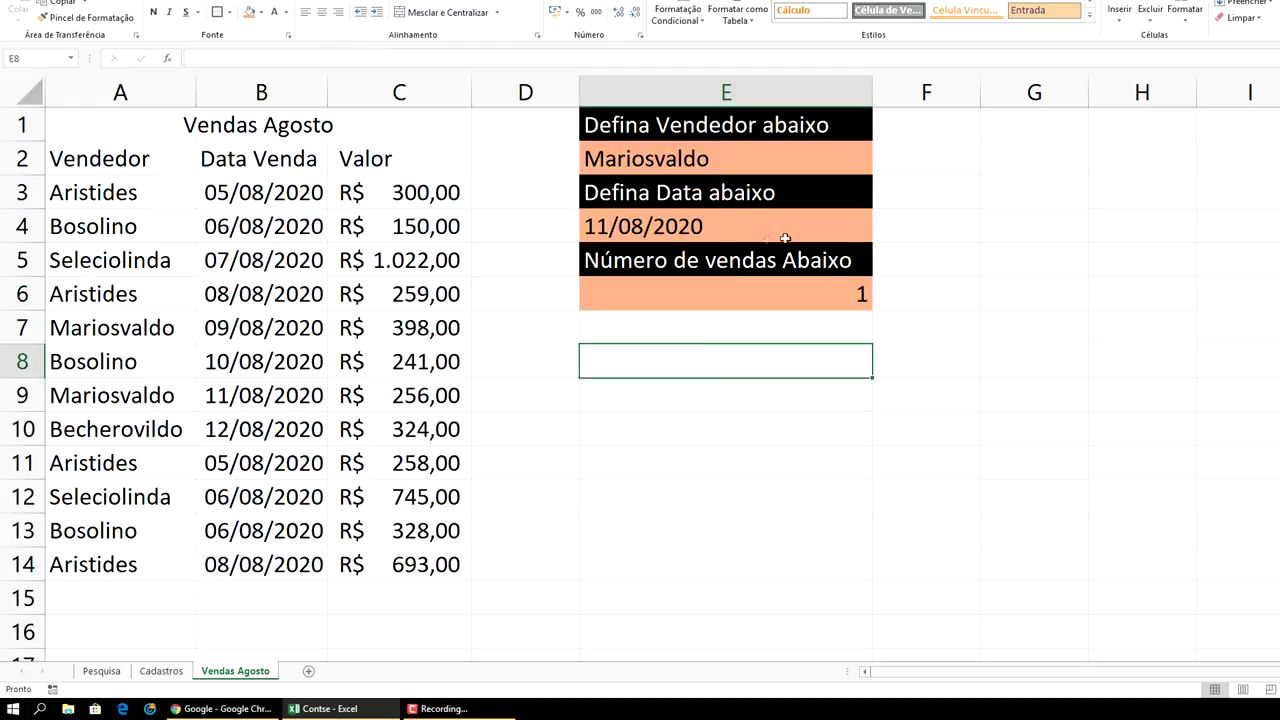